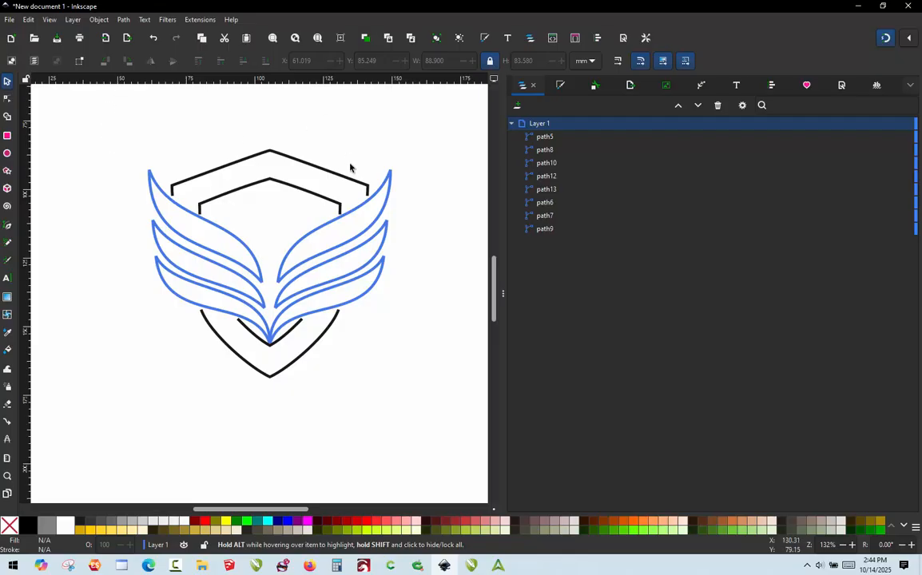
Examine the stacking order of the wing feathers by selecting the left ones, followed by each feather object from path9 up to path10
click(189, 306)
click(158, 246)
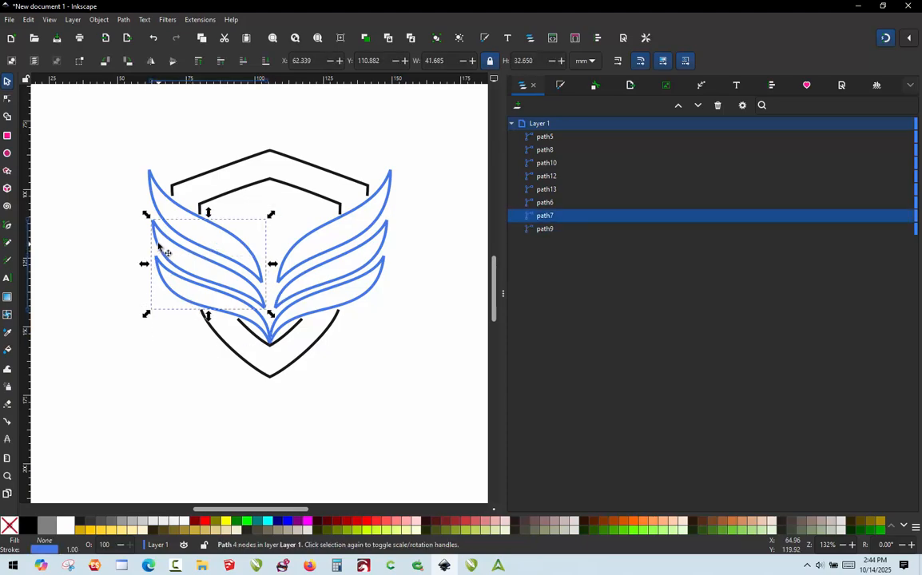
click(148, 198)
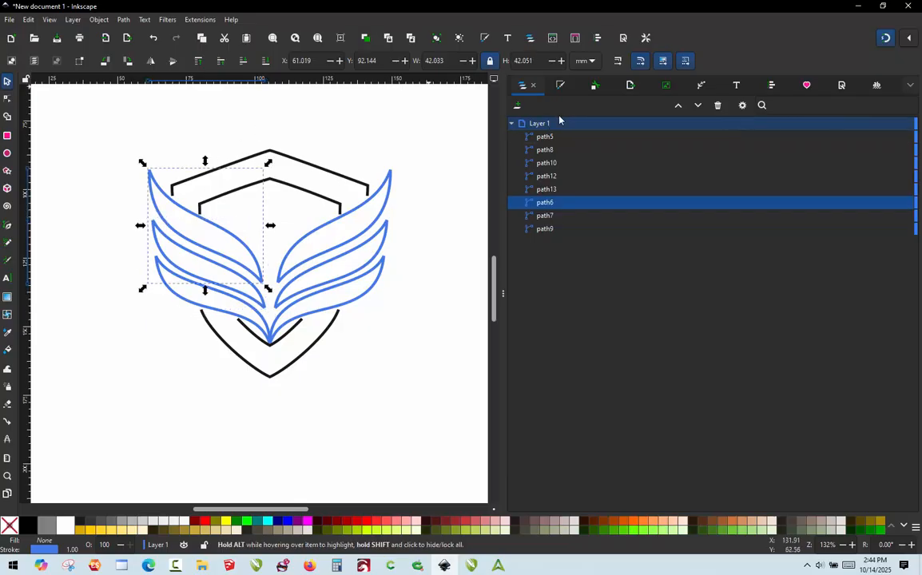
click(546, 229)
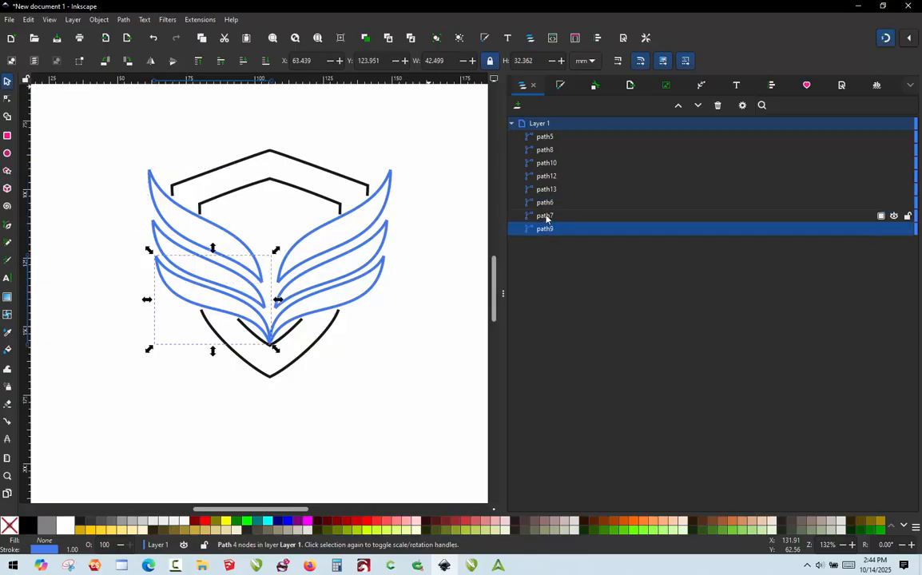
click(545, 215)
click(545, 202)
click(546, 186)
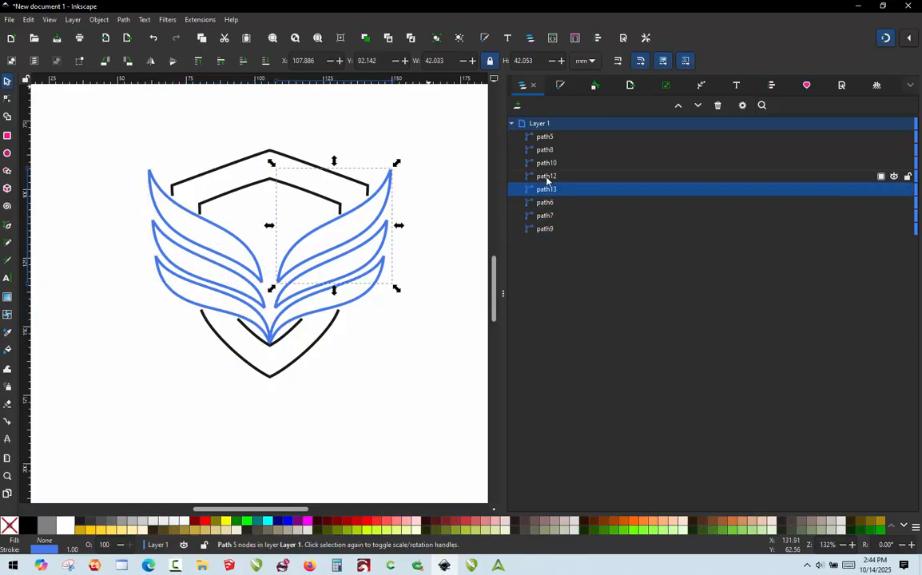
click(546, 176)
click(546, 162)
Trace the full stitching order by selecting every object from path9 up to path5, including both shield parts, and clear the selection
click(548, 229)
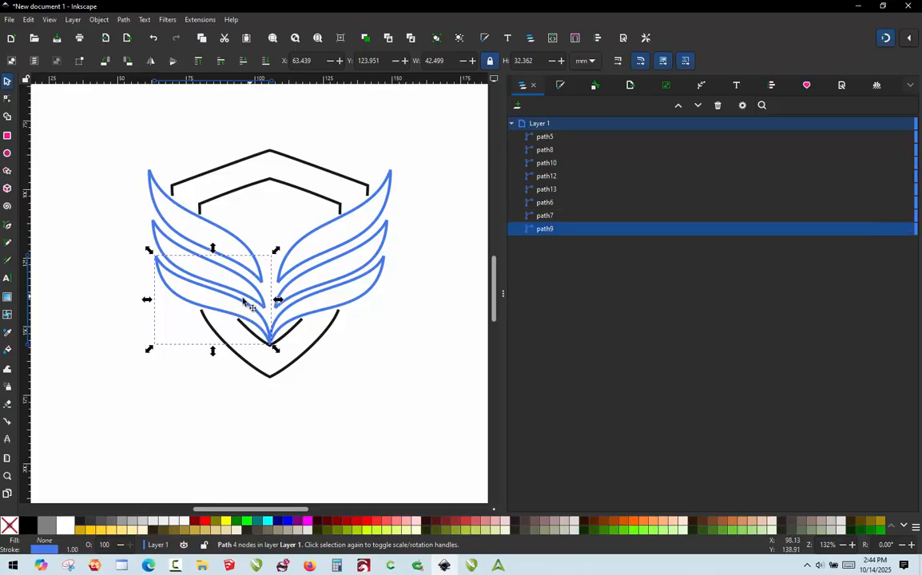
click(543, 216)
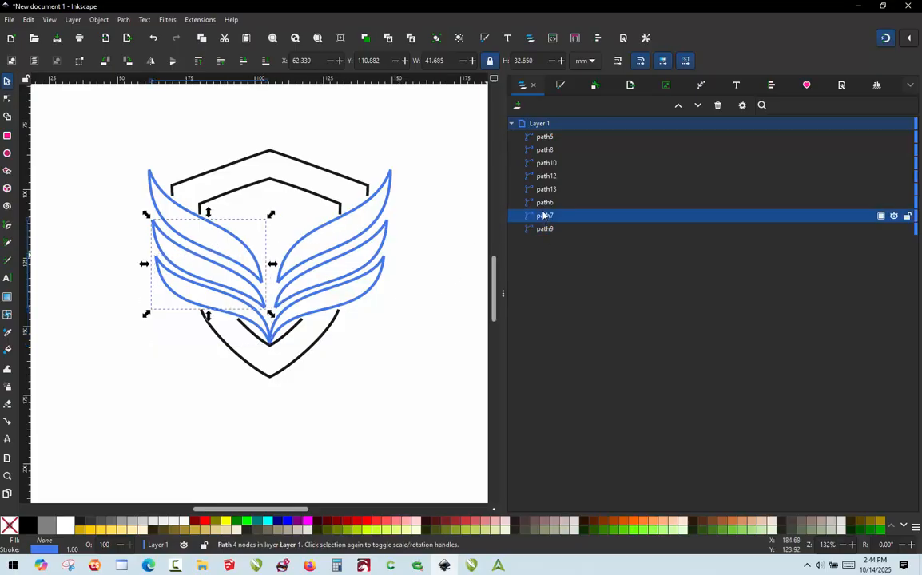
click(546, 202)
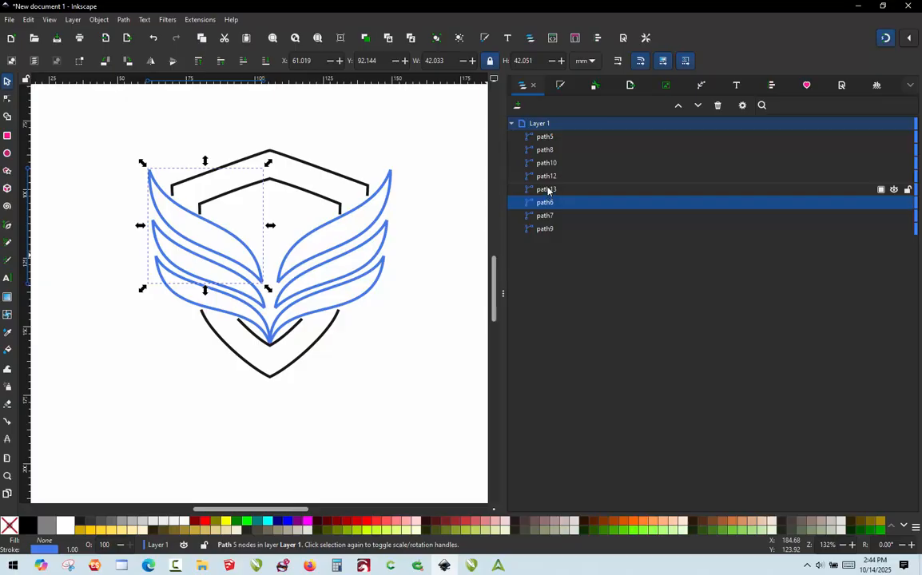
click(548, 190)
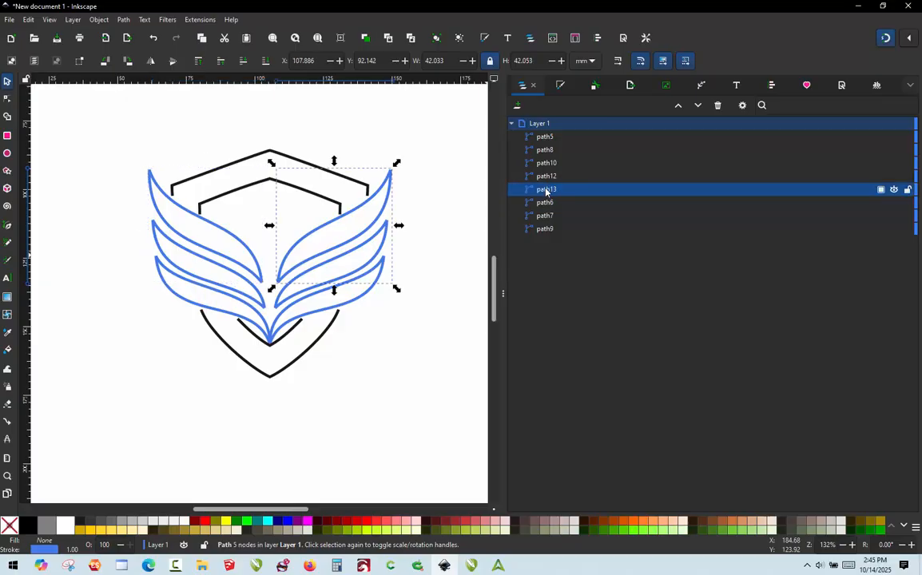
click(549, 176)
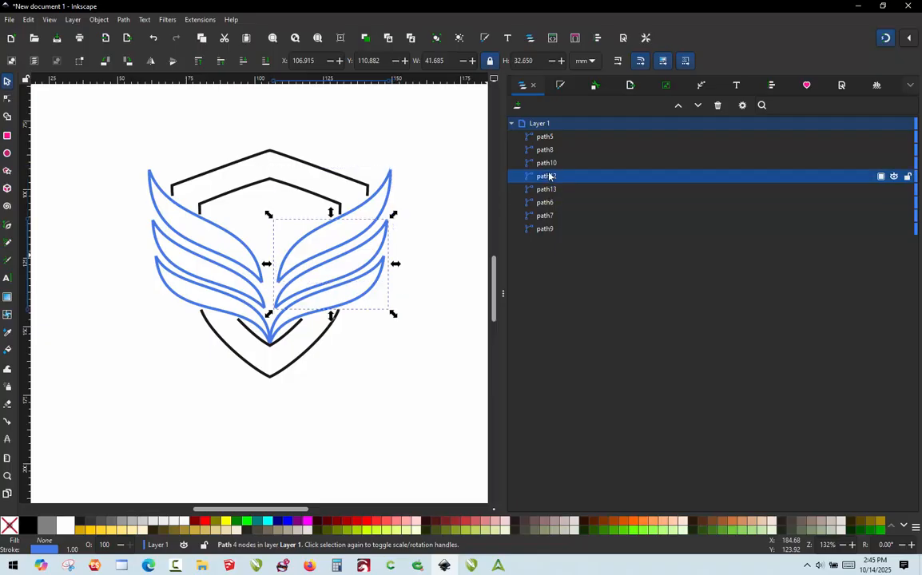
click(548, 165)
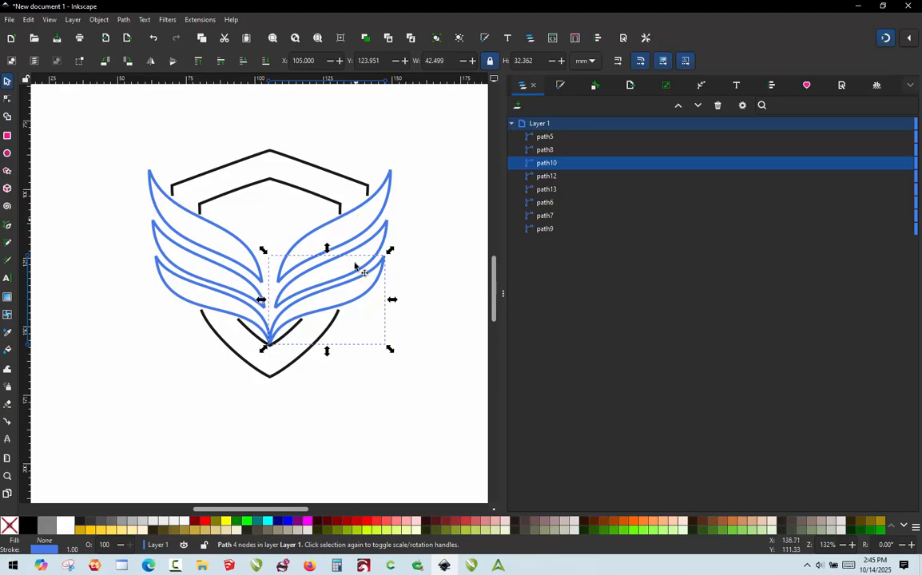
click(542, 151)
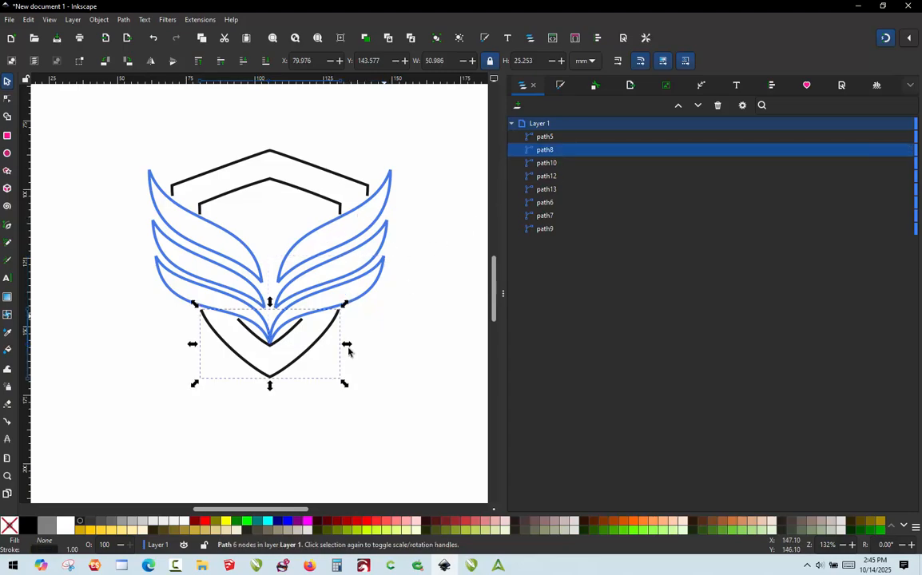
click(546, 140)
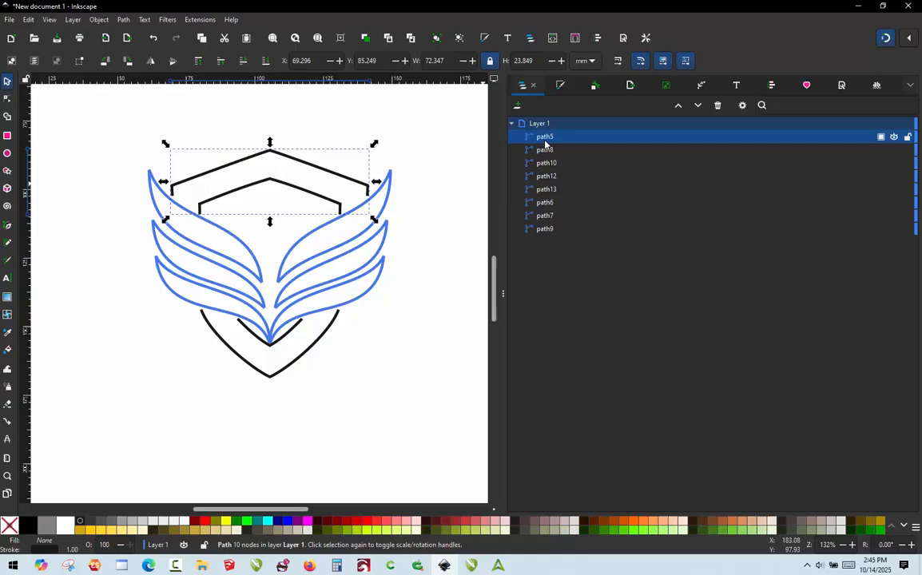
click(429, 222)
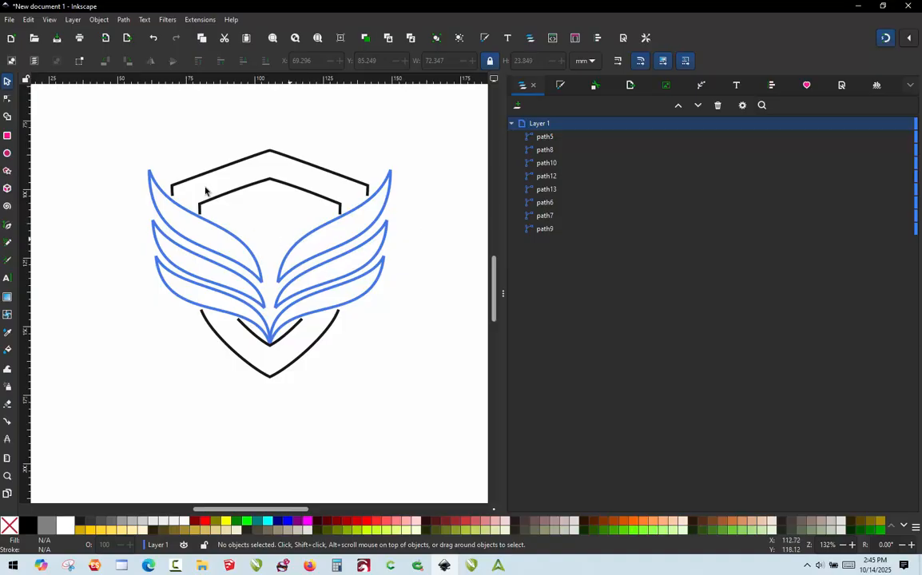
Select the whole design, examine its stitch simulation with the jump stitches shown, and close the simulation
drag(114, 123, 420, 424)
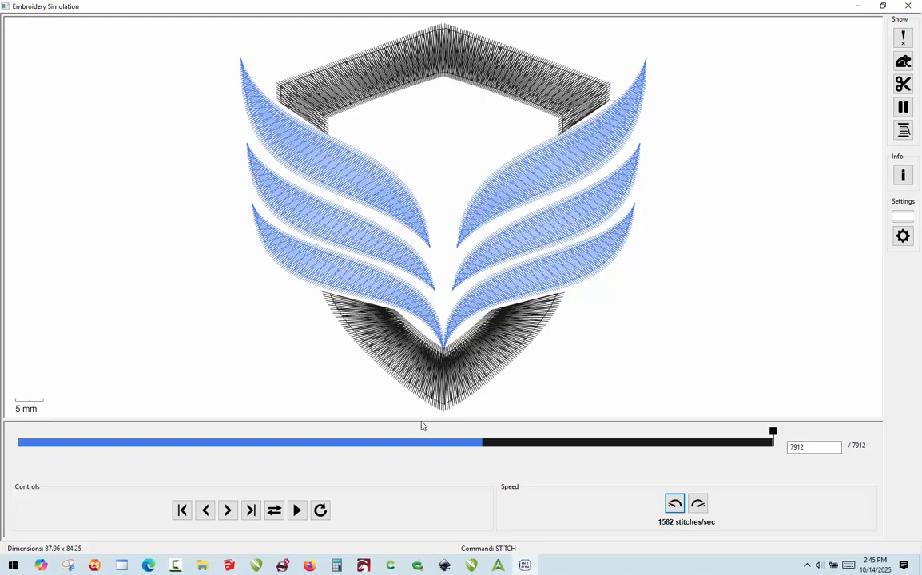
click(903, 62)
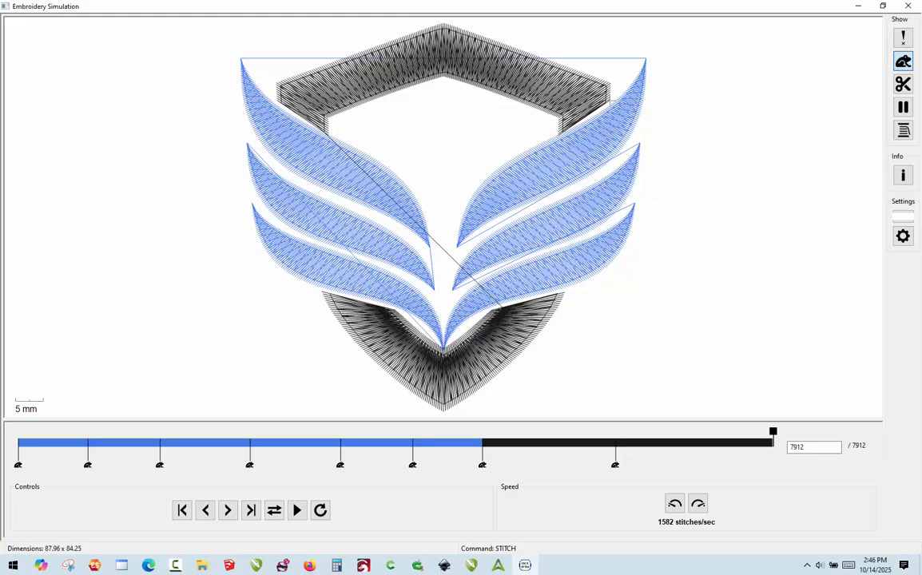
click(911, 8)
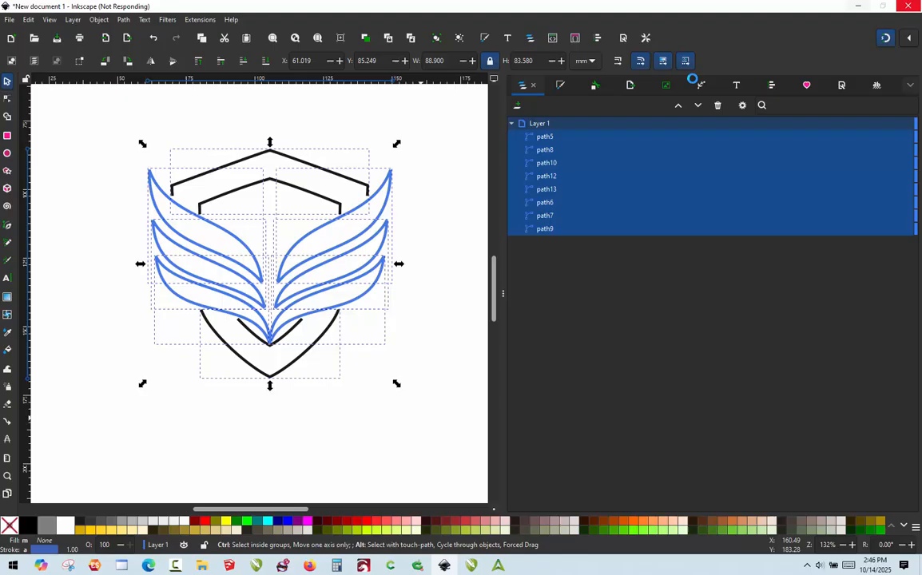
Preview the complete stitch sequence of the lowest left feather in the Ink/Stitch Params and apply its settings
click(421, 290)
scroll(185, 273, up, 3)
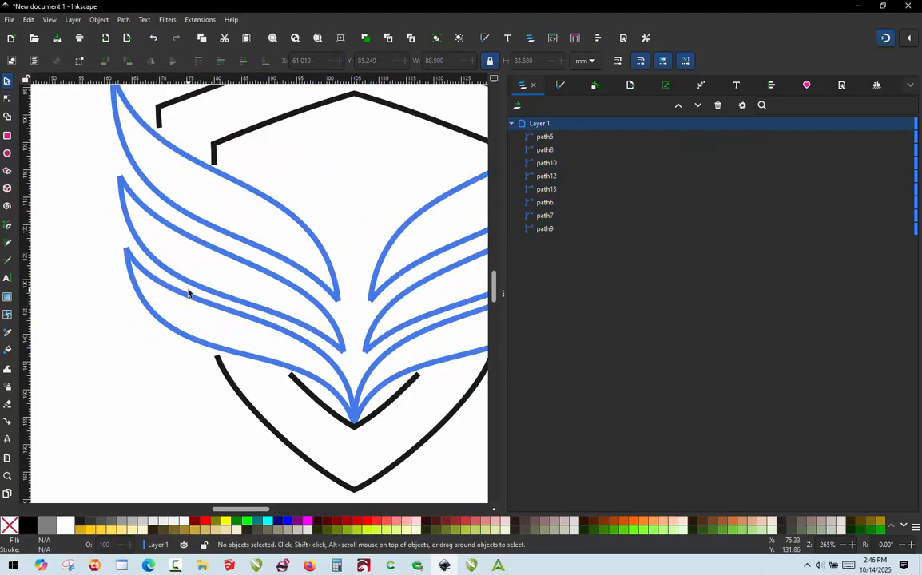
click(189, 302)
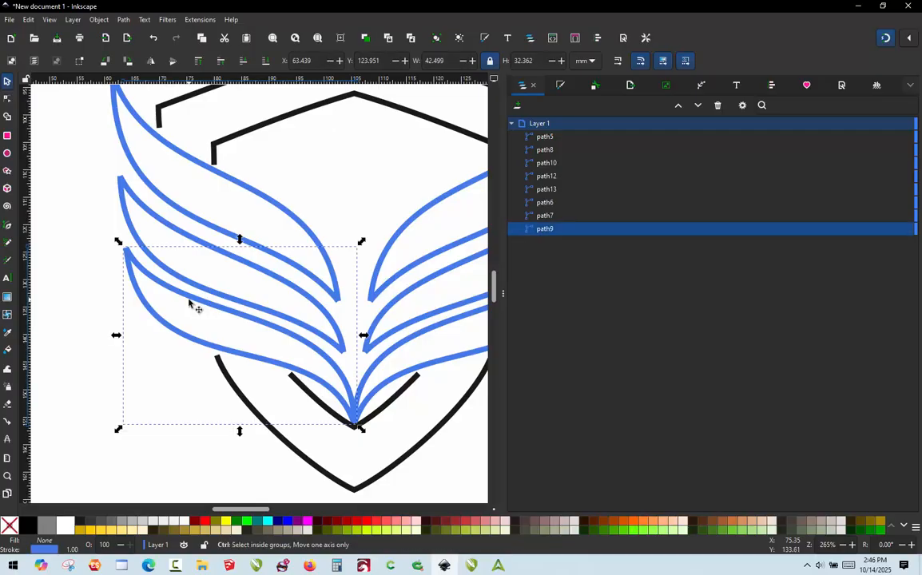
key(ctrl)
key(ctrl+s)
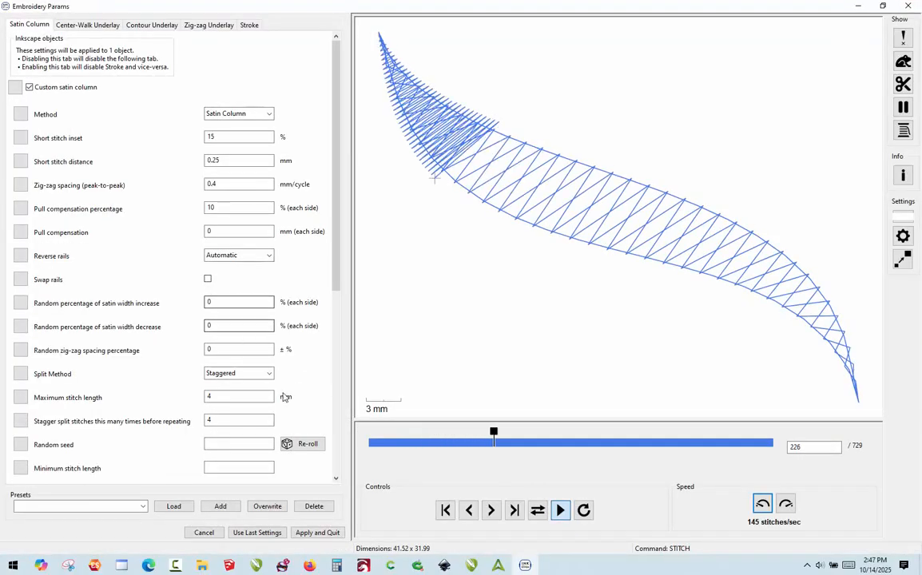
click(403, 446)
drag(401, 446, 793, 405)
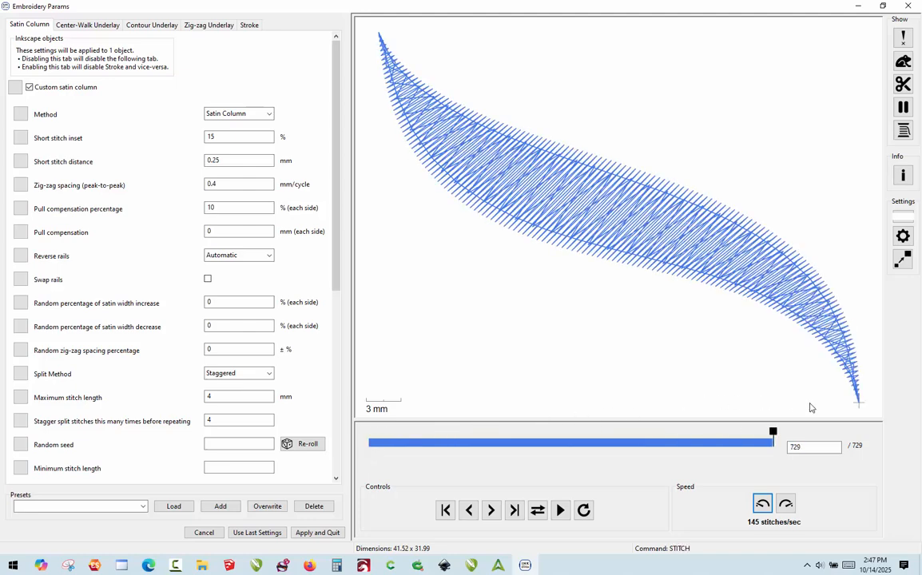
click(317, 533)
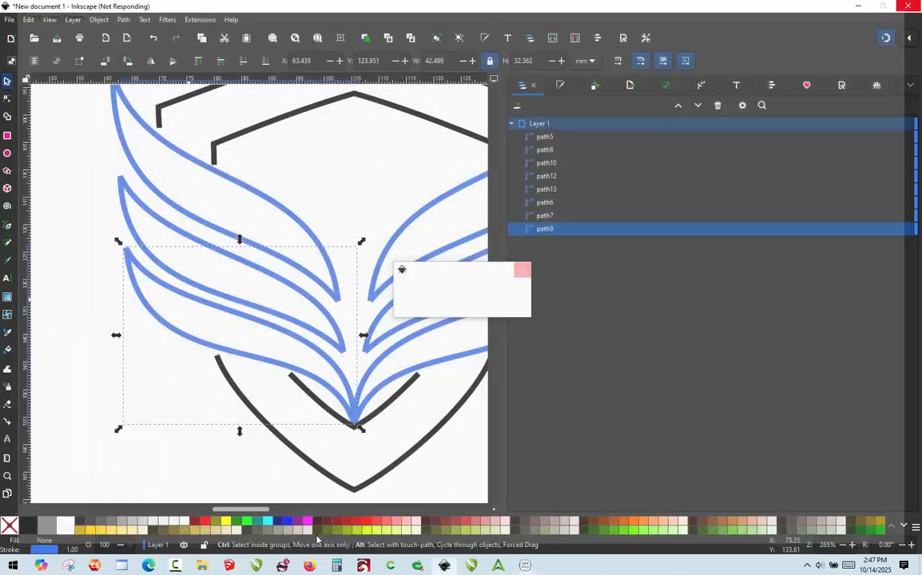
Enable Swap rails for the middle left feather in the Ink/Stitch Params and apply the change
click(189, 285)
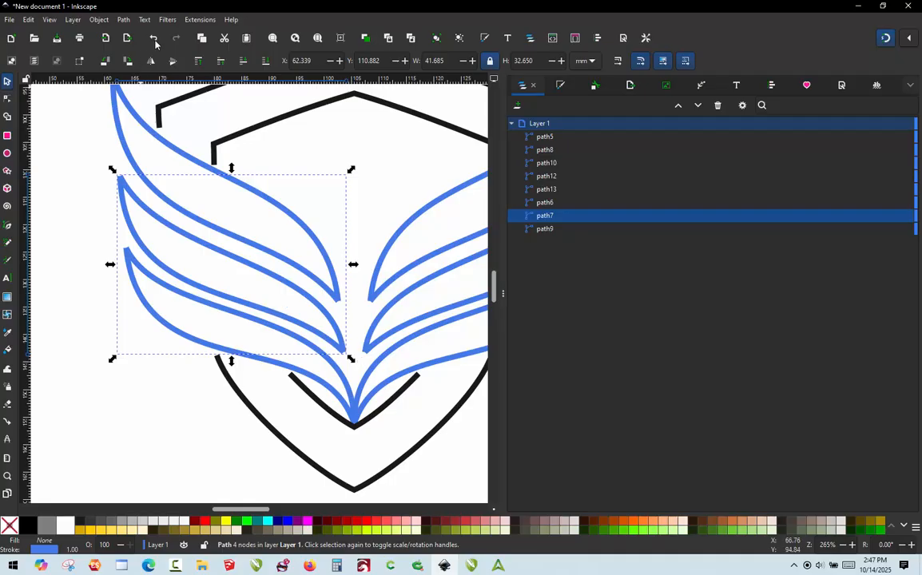
click(195, 20)
mouse_move(255, 171)
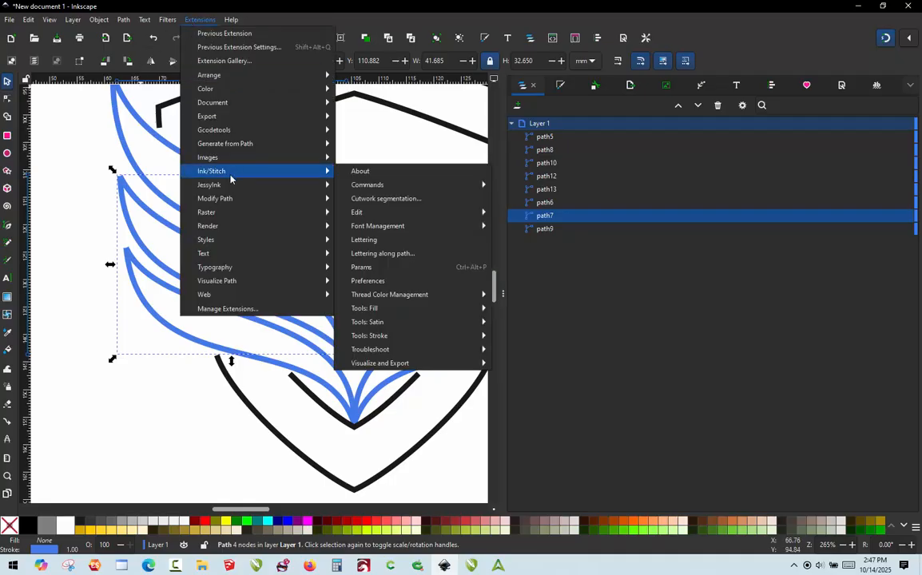
click(379, 268)
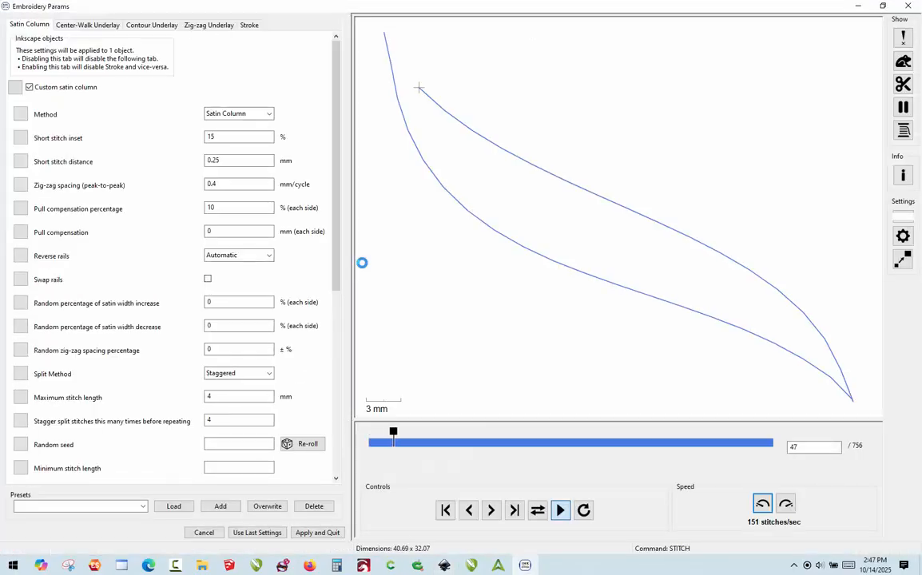
click(208, 279)
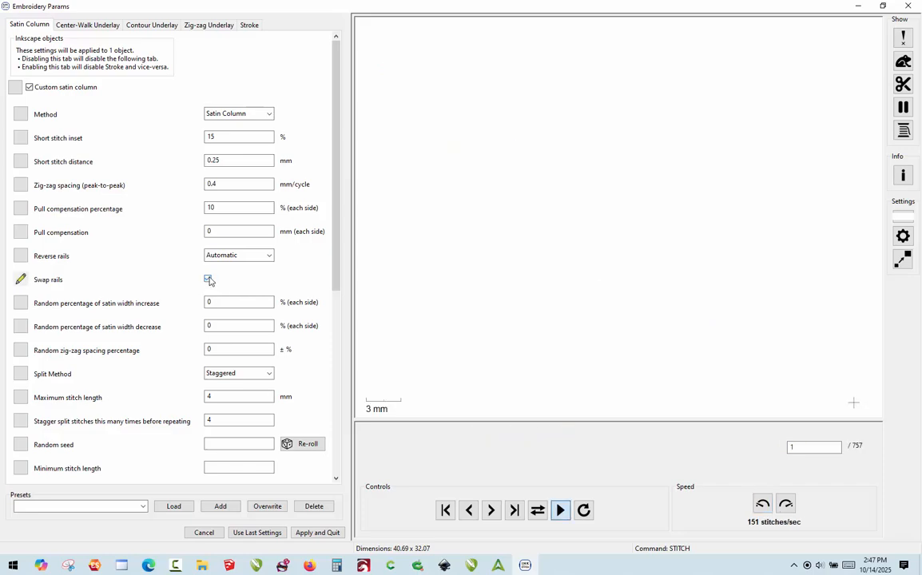
click(317, 533)
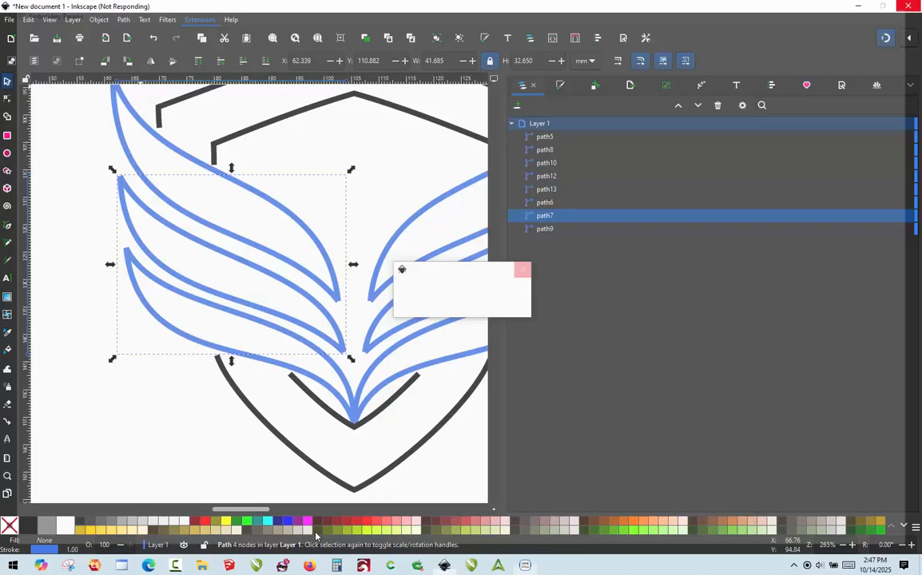
Examine the lowest and the upper left feathers by selecting each in turn, and clear the selection
click(323, 392)
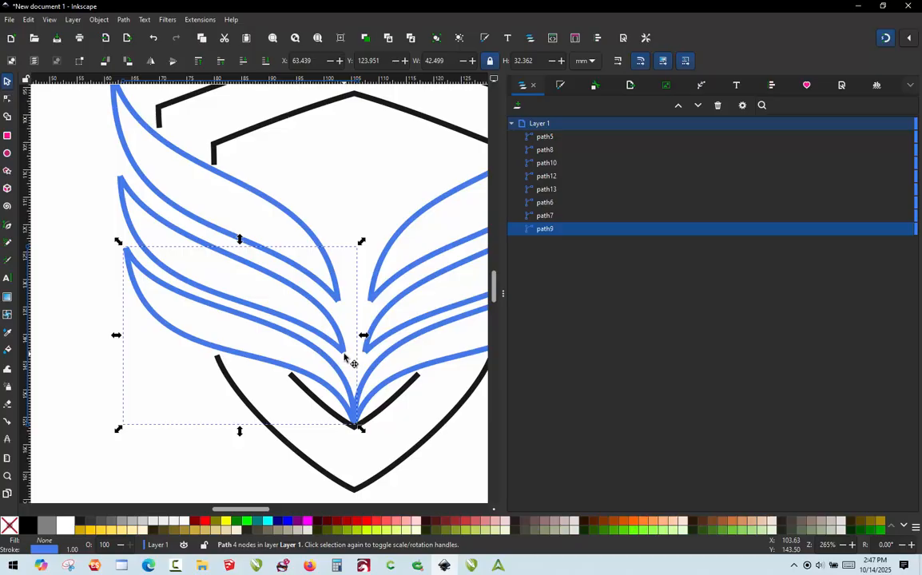
click(319, 285)
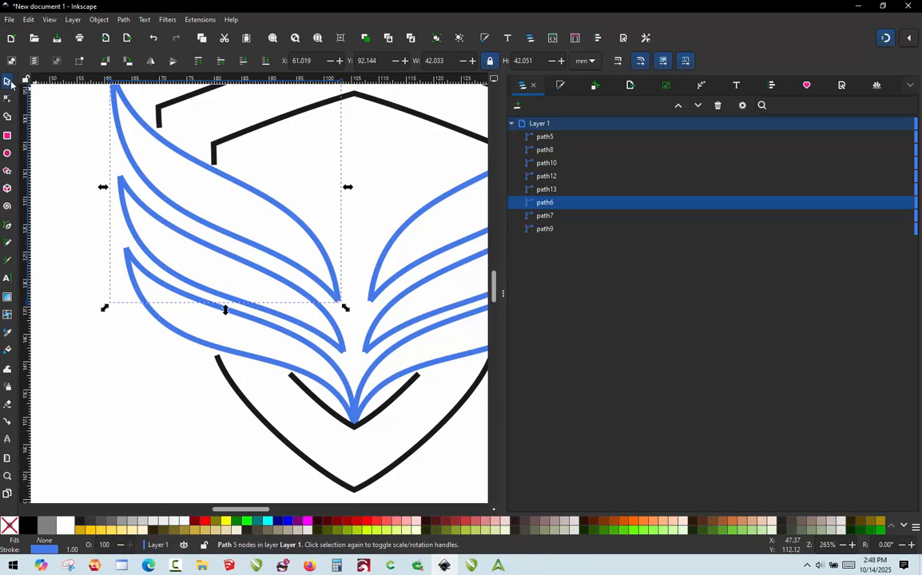
click(57, 144)
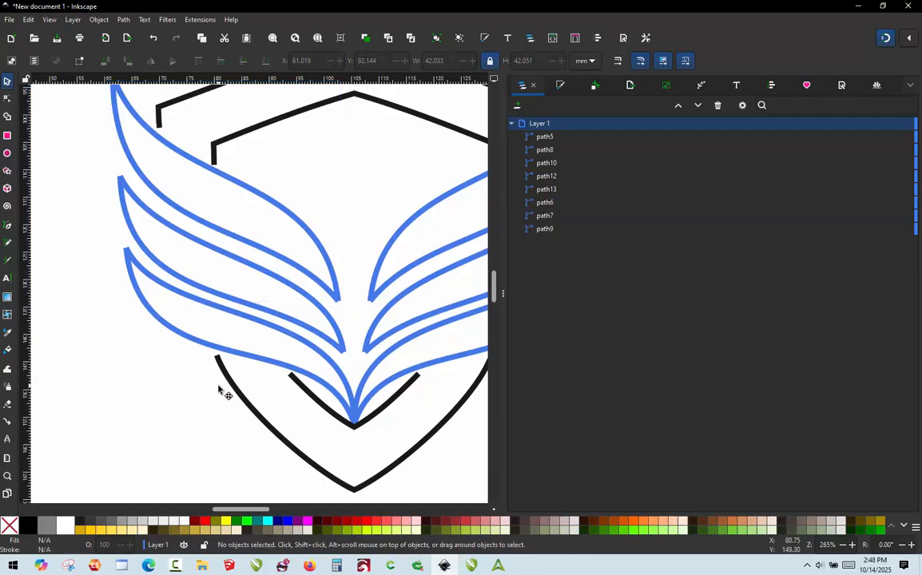
Measure the gaps from the inner tips of the middle and upper left feathers to the feather below each
scroll(220, 390, down, 3)
scroll(224, 388, up, 5)
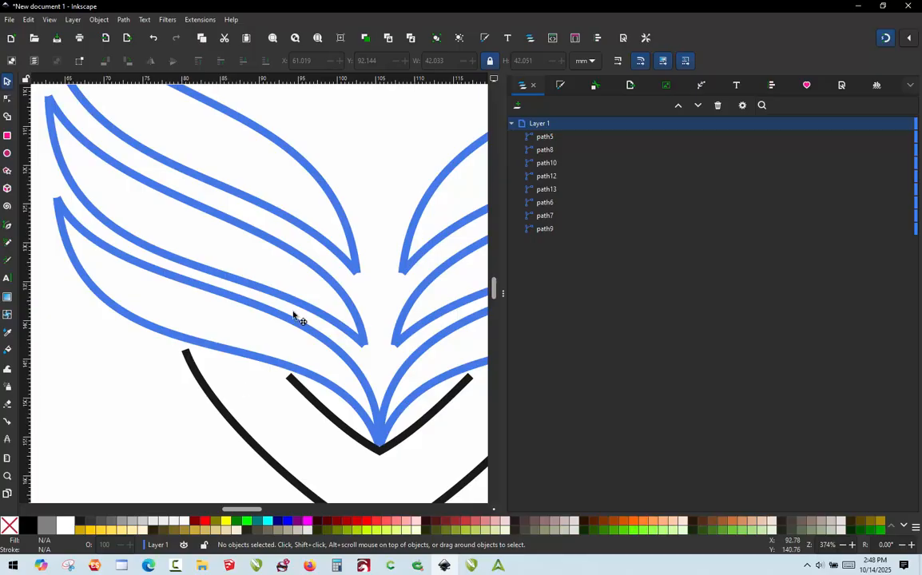
scroll(318, 279, down, 2)
scroll(327, 352, up, 4)
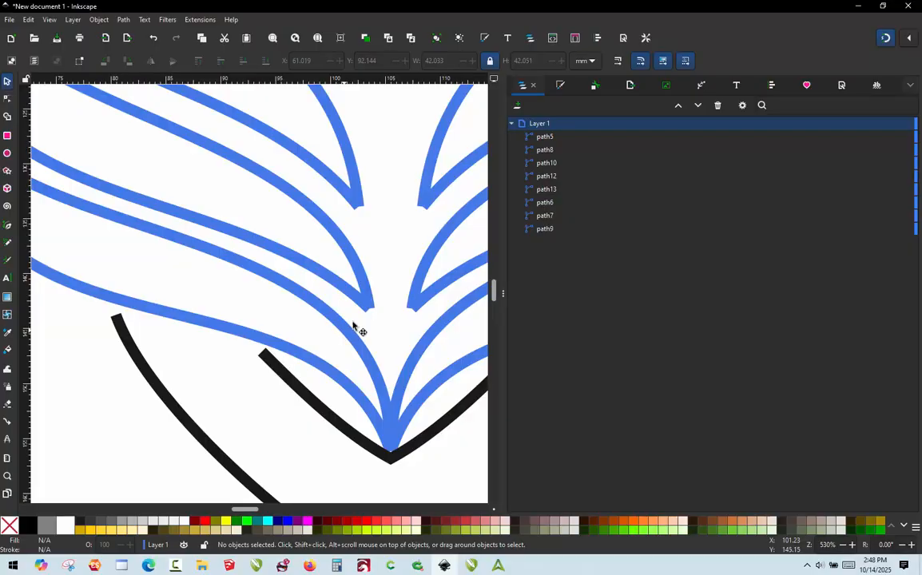
key(m)
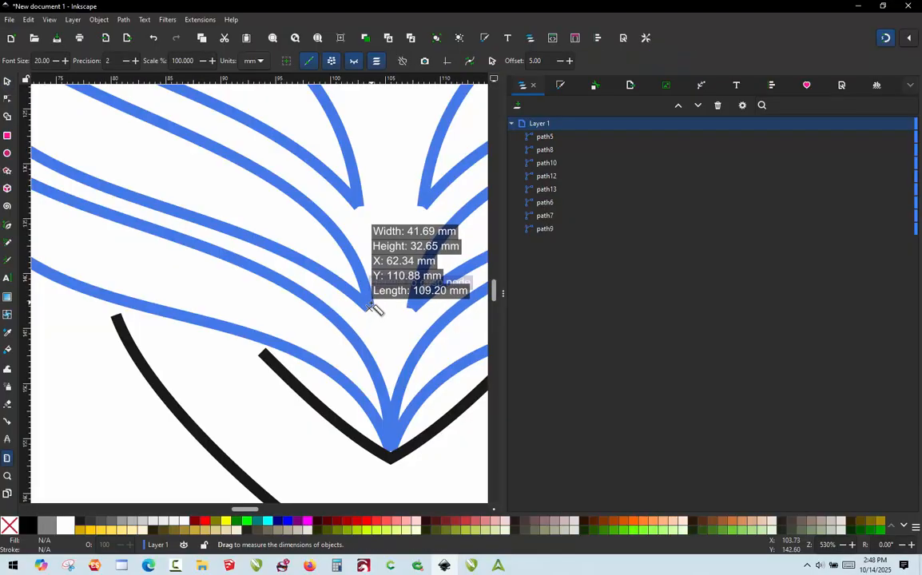
drag(370, 309, 343, 326)
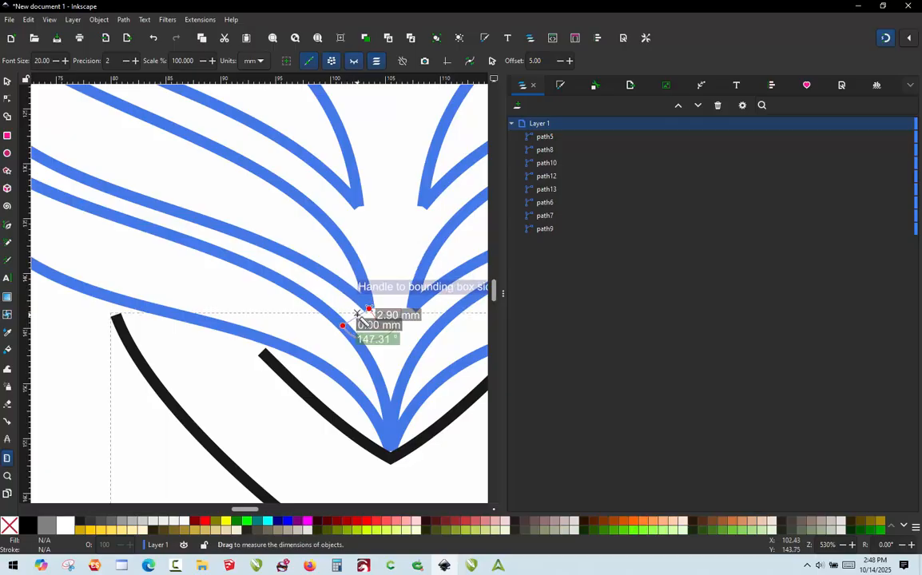
key(s)
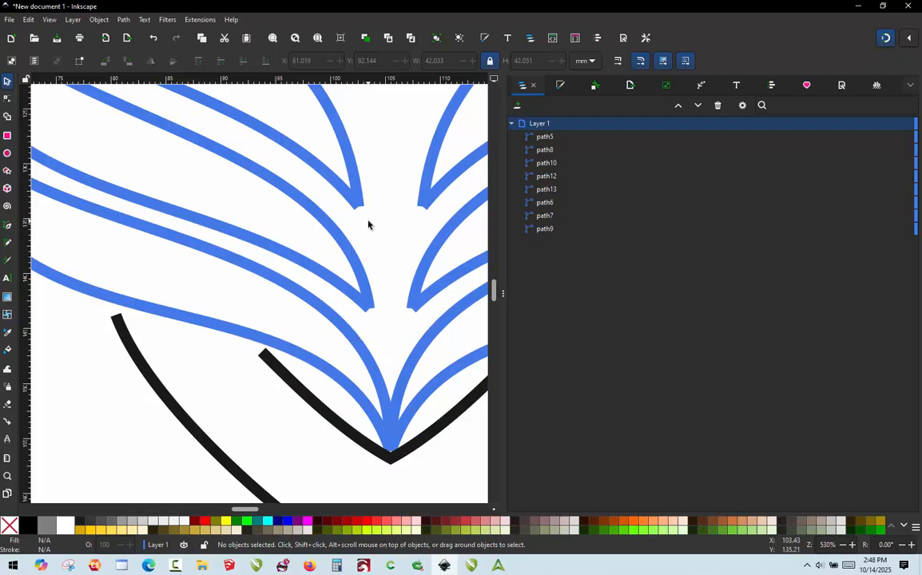
key(m)
drag(357, 206, 338, 232)
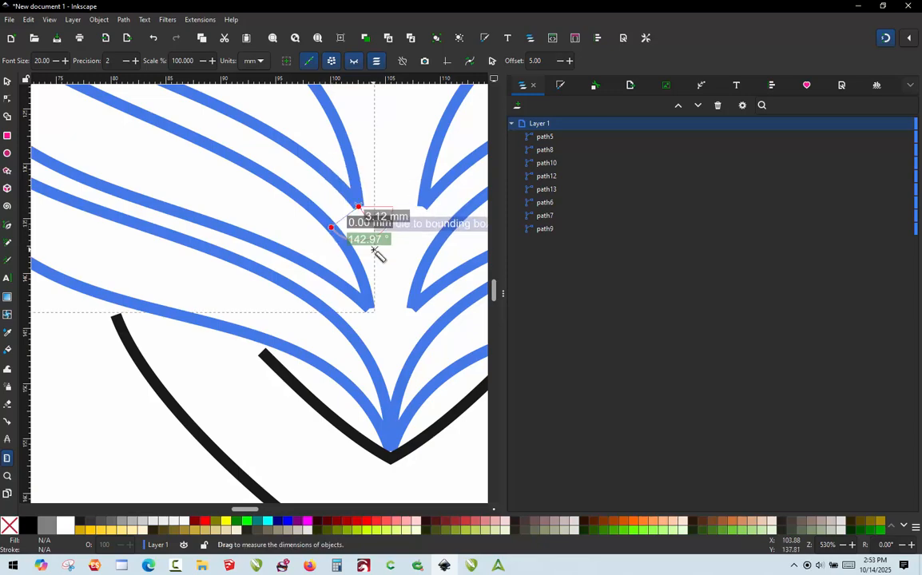
Examine the inner tips of the left feathers and the lower shield outlines, selecting the lowest and middle left feathers in turn
key(s)
scroll(335, 229, down, 1)
scroll(337, 232, down, 5)
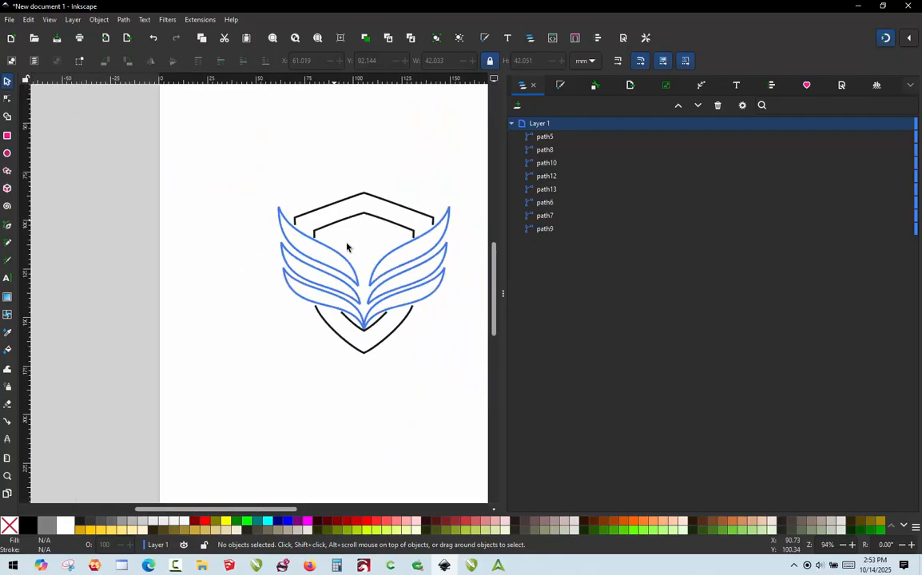
scroll(346, 246, up, 5)
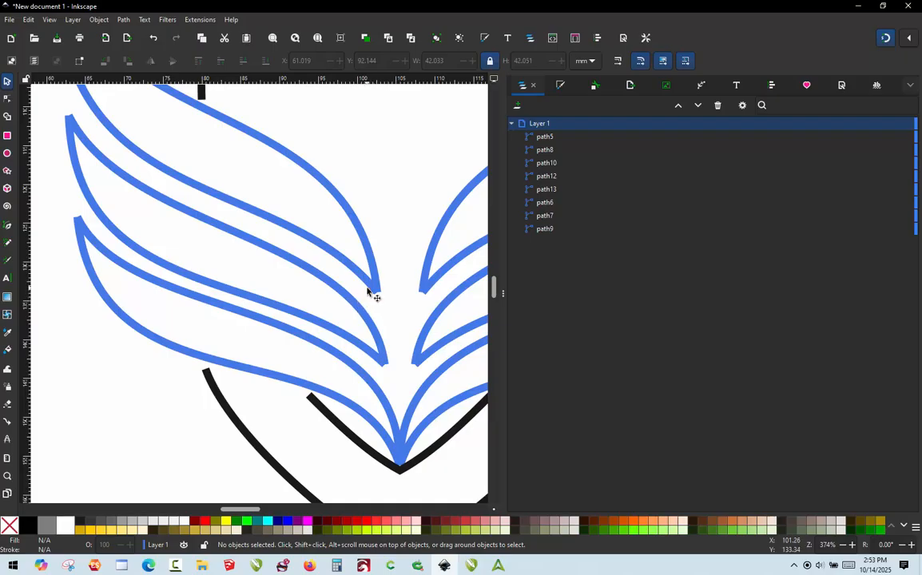
scroll(368, 292, down, 3)
scroll(392, 255, up, 2)
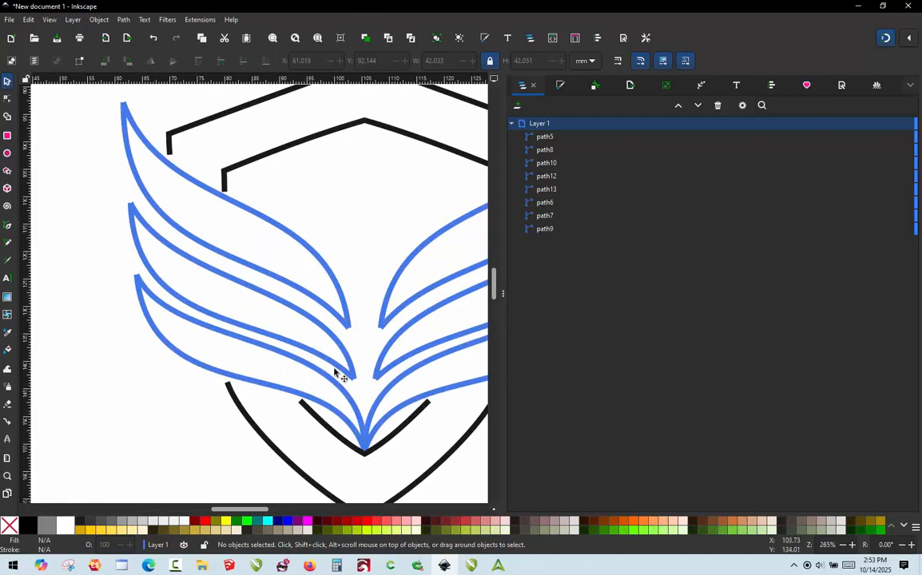
scroll(175, 268, down, 2)
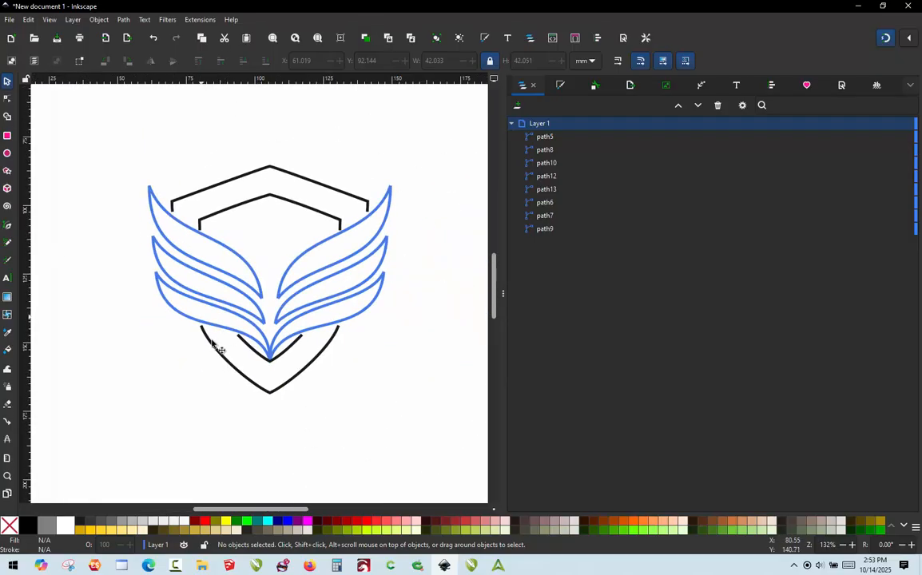
scroll(218, 346, up, 2)
scroll(241, 327, up, 1)
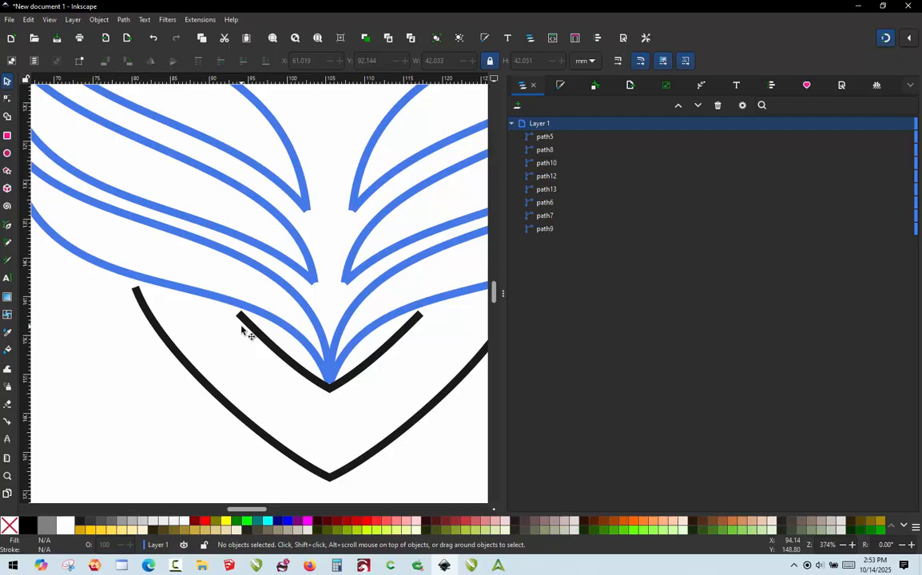
scroll(304, 303, down, 3)
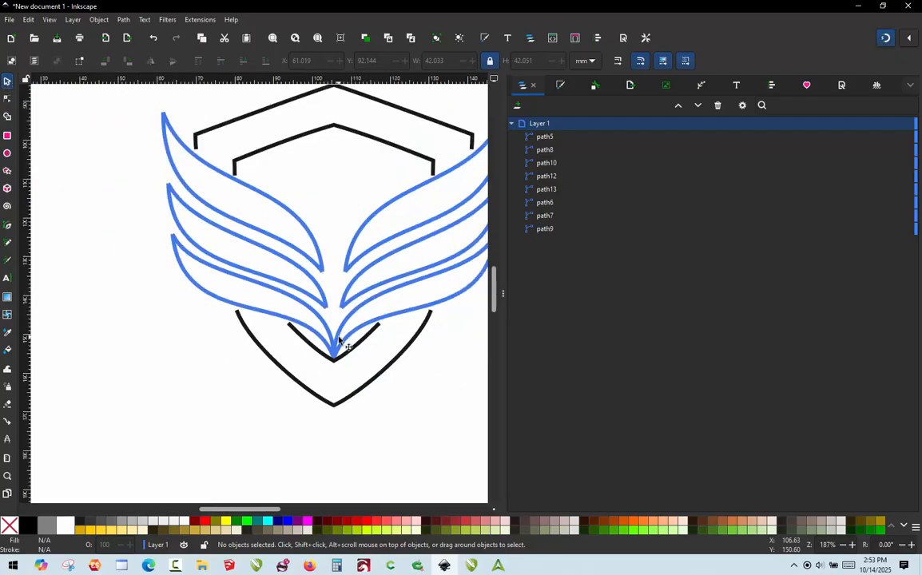
scroll(325, 311, up, 2)
click(325, 312)
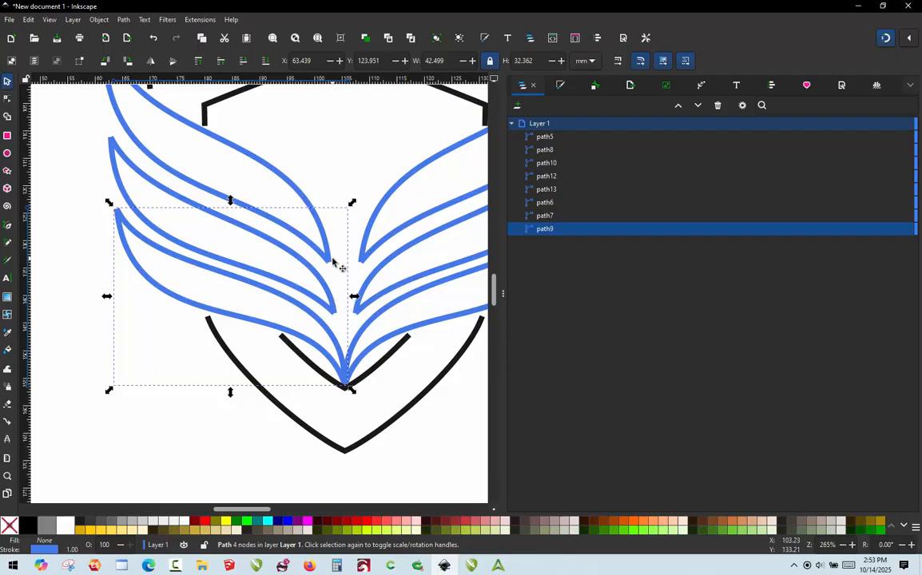
click(333, 312)
scroll(336, 315, down, 3)
scroll(318, 294, up, 3)
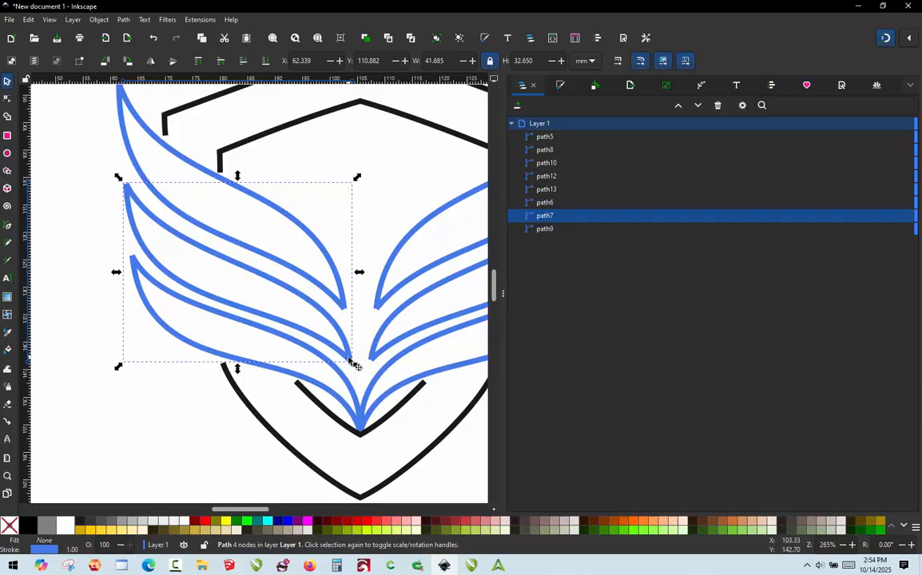
Insert a node about midway along each of the two rails of the middle left feather
click(237, 270)
key(n)
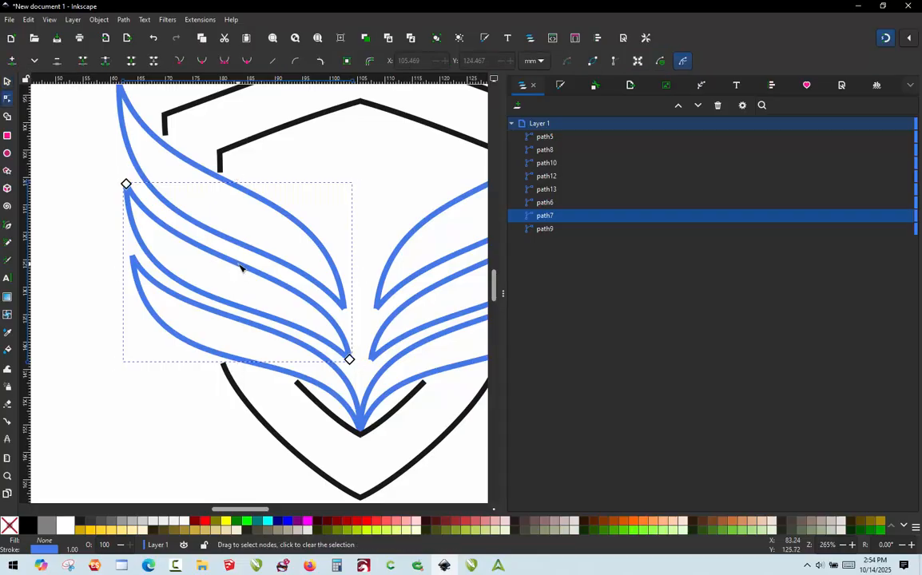
double_click(243, 266)
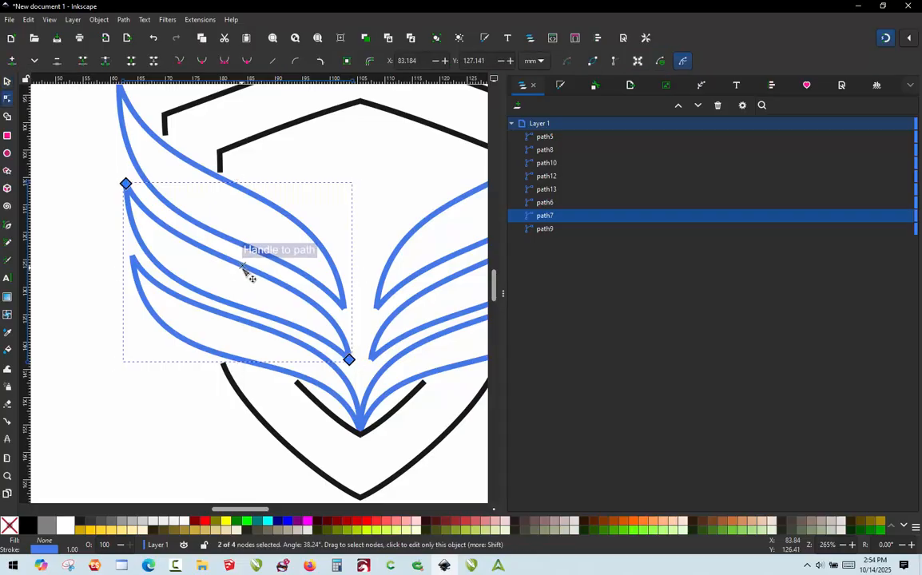
double_click(229, 304)
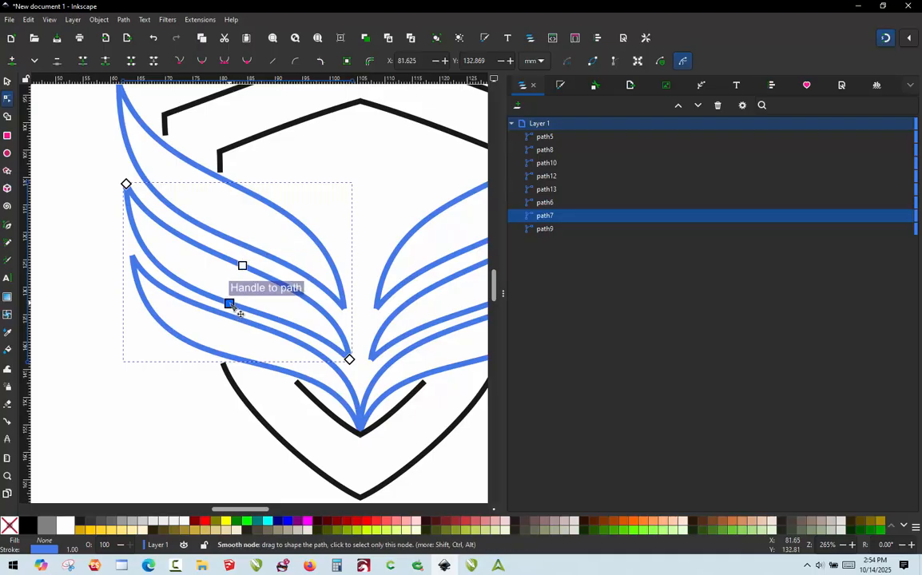
Make both new nodes on the middle left feather cusp nodes and break the path there into separate rail pieces
shift+click(242, 265)
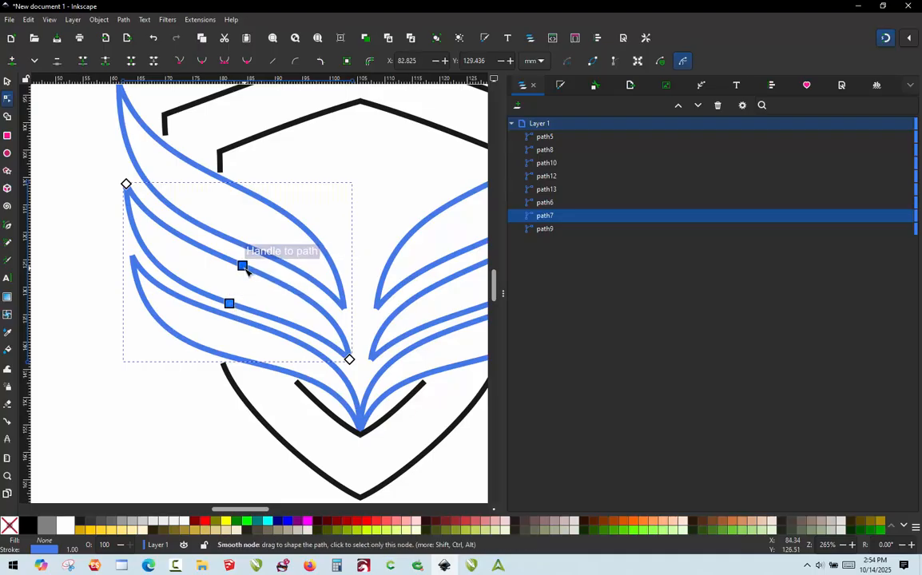
key(shift+c)
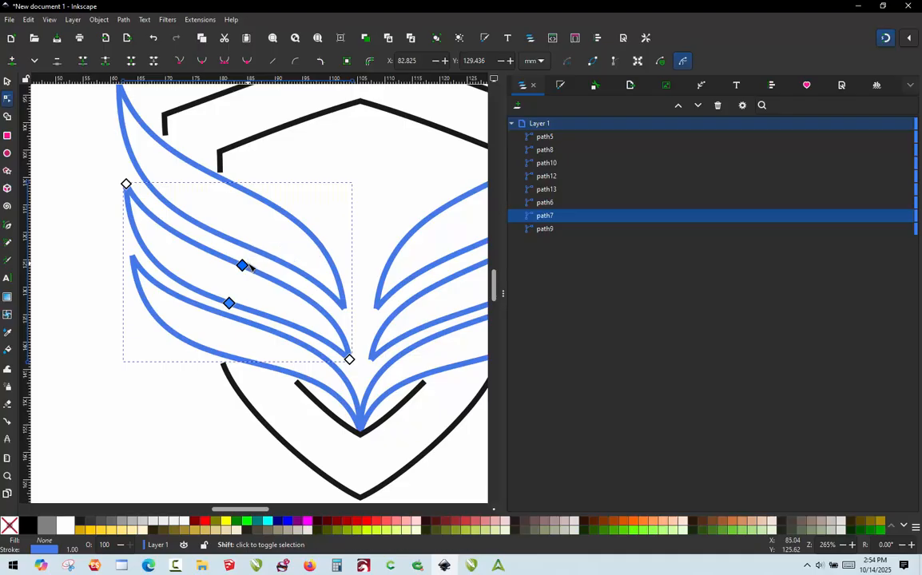
key(shift+b)
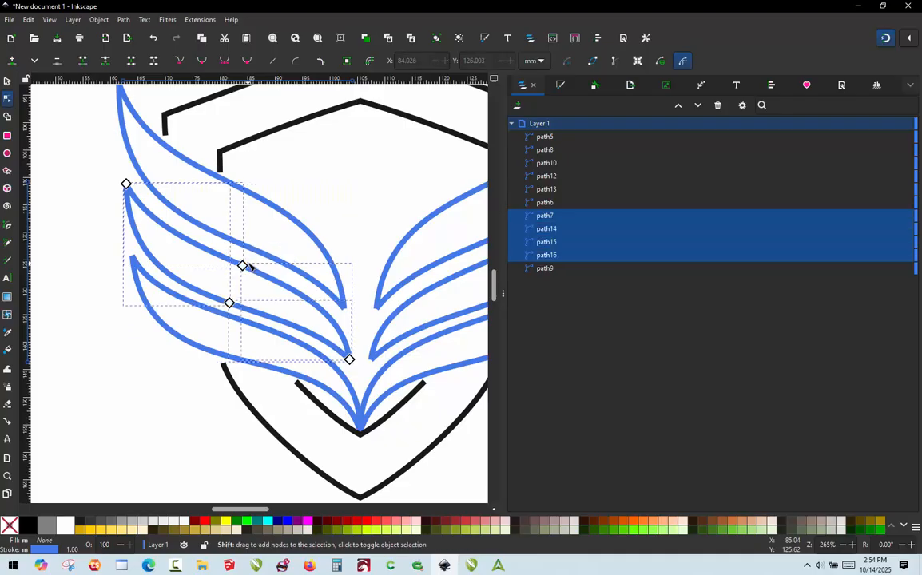
Test the split by moving the lower outer rail piece of the middle left feather slightly aside
click(6, 83)
click(119, 217)
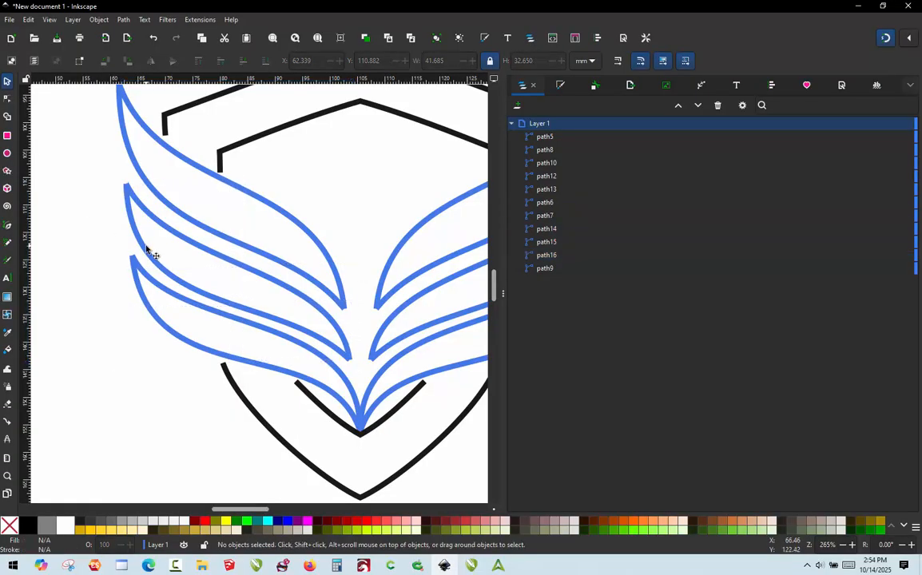
drag(133, 254, 124, 250)
key(Escape)
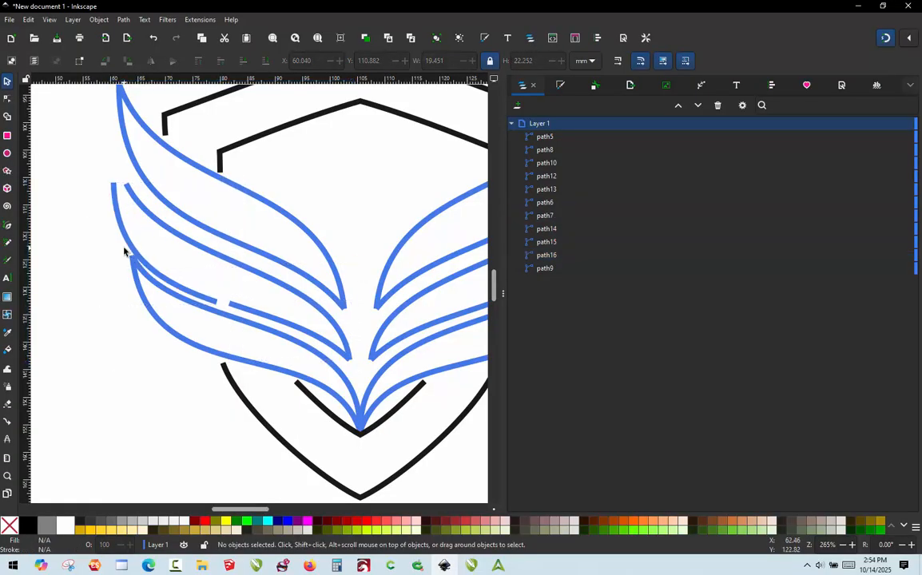
Combine the two outer rail pieces of the middle left feather into one path and the two inner pieces into another
drag(177, 229, 177, 229)
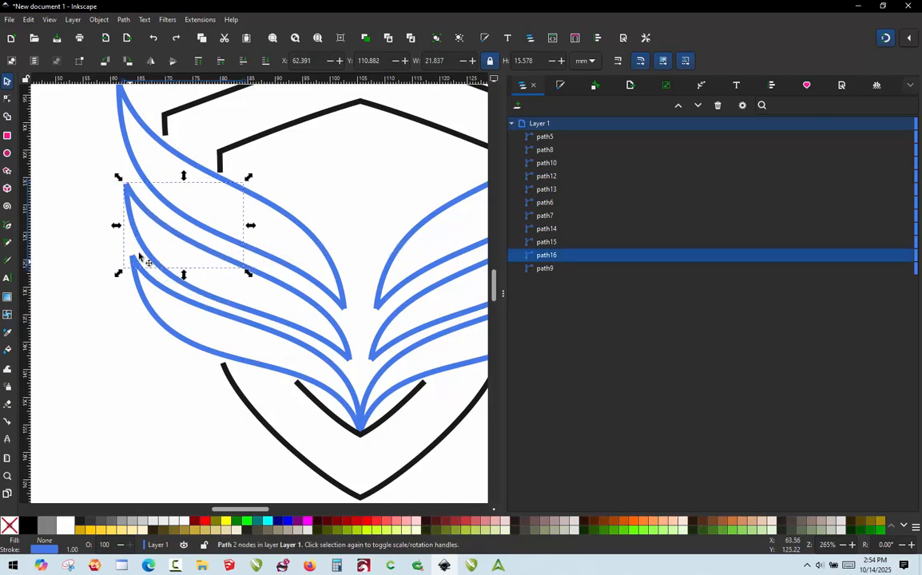
shift+click(143, 253)
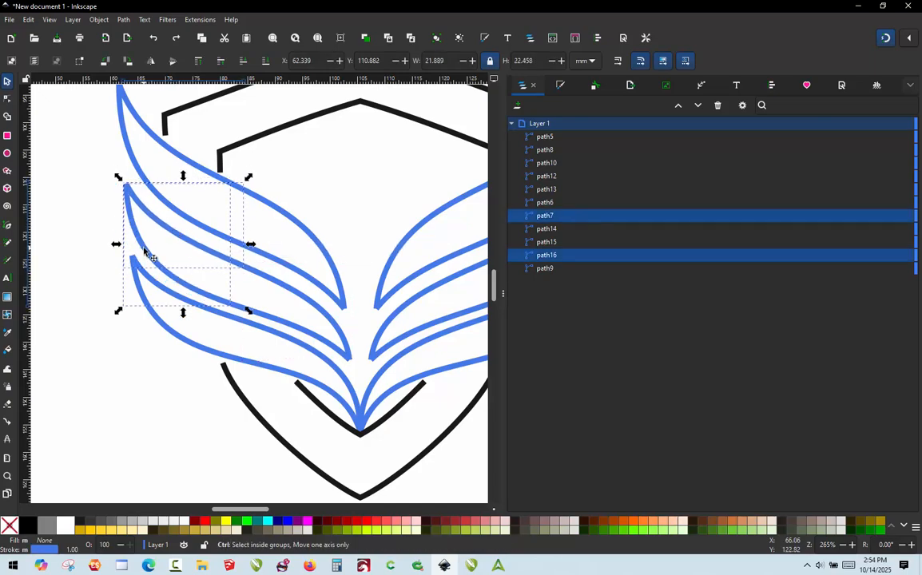
key(ctrl+k)
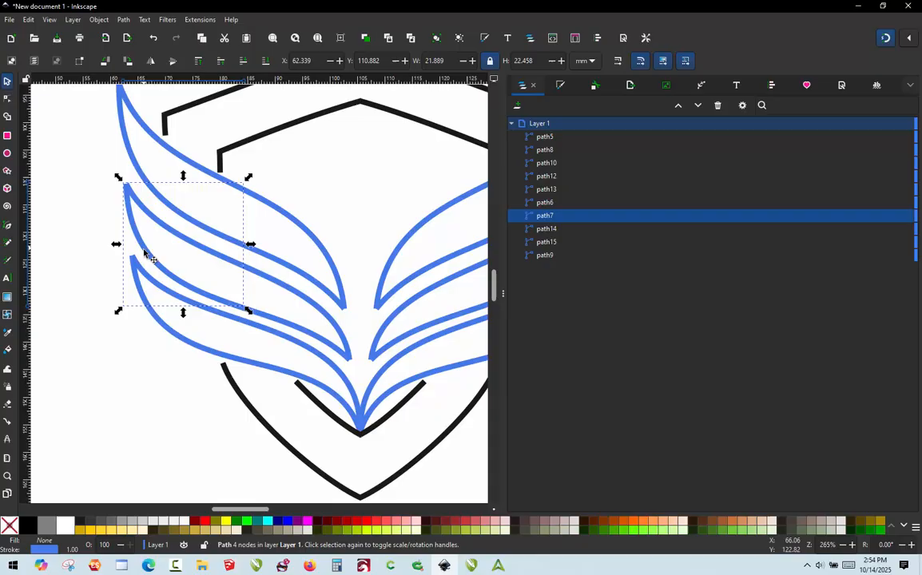
click(282, 323)
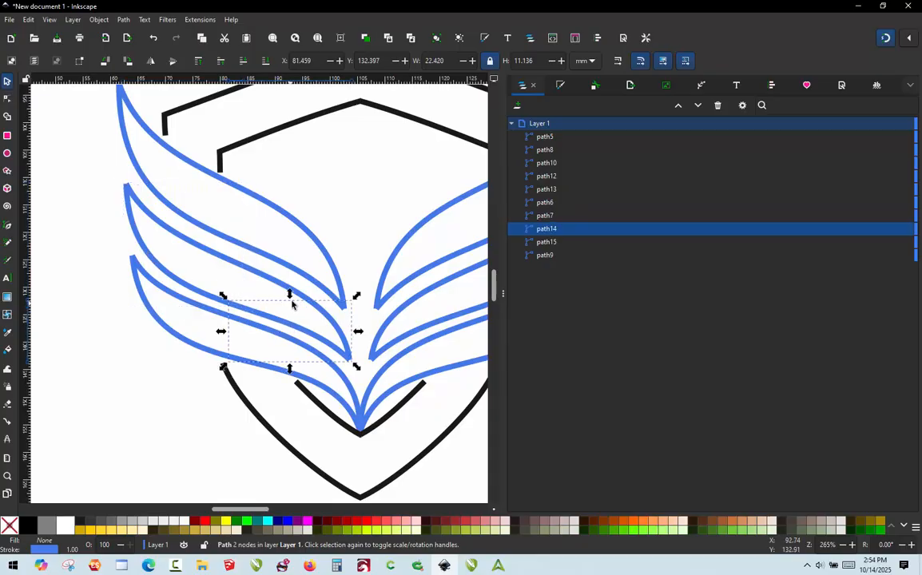
shift+click(301, 292)
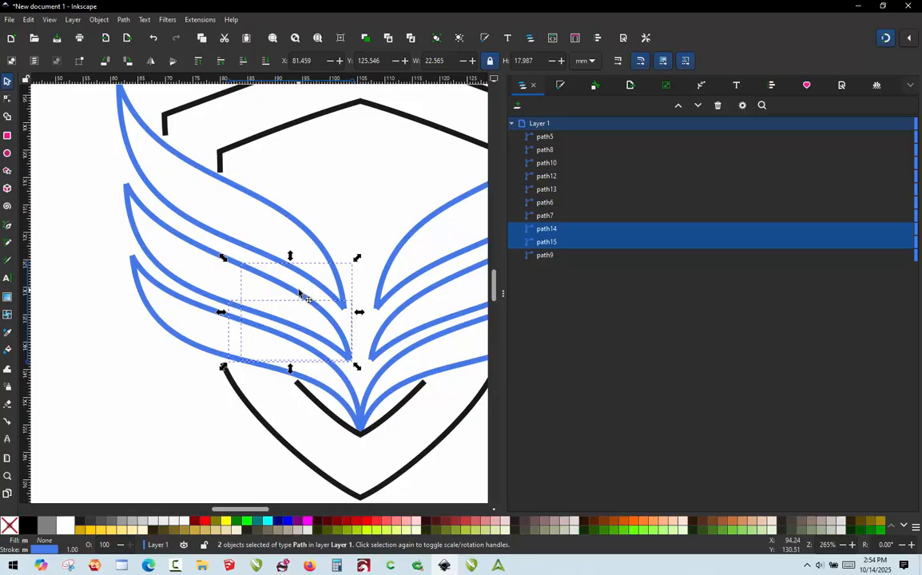
key(ctrl+k)
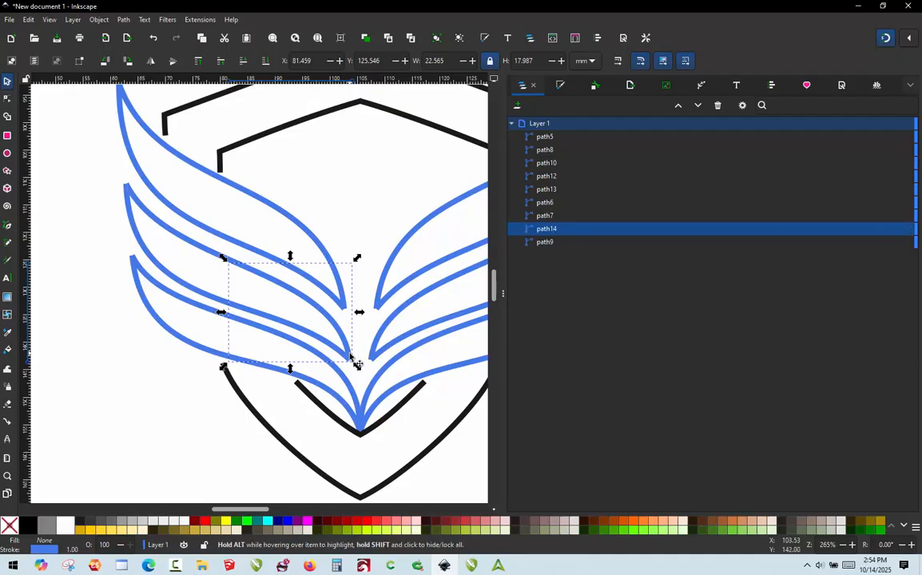
Move the inner half of the middle left feather above its outer half in the stacking order and check both halves
click(346, 383)
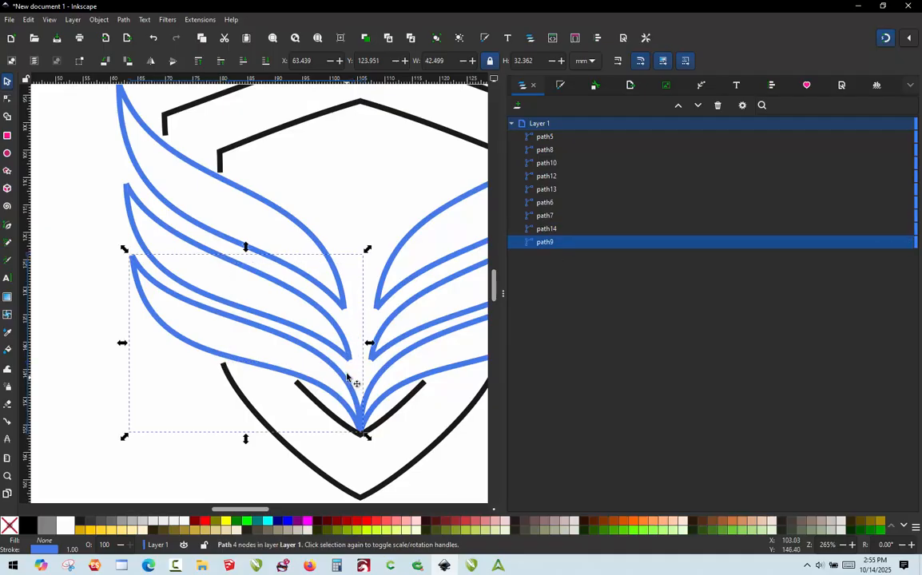
click(347, 354)
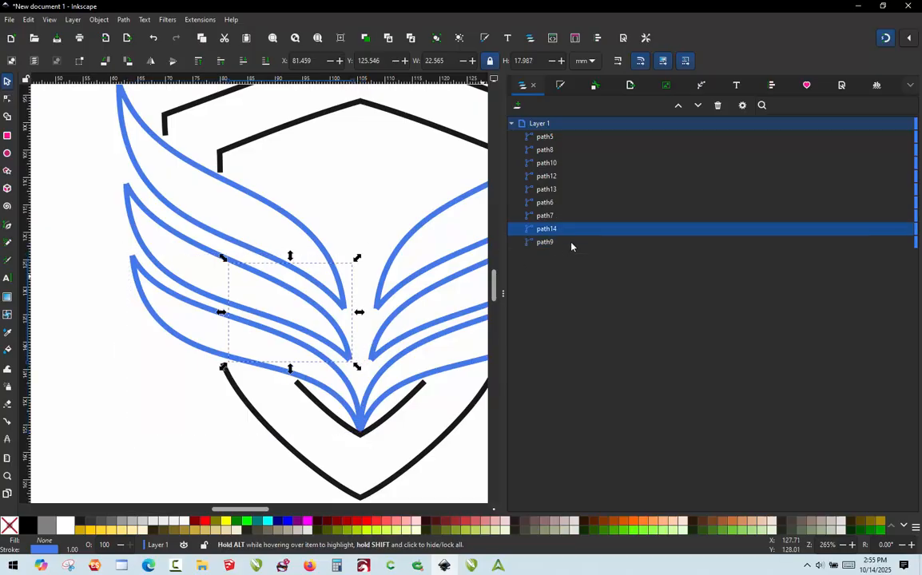
drag(561, 224, 555, 214)
click(545, 229)
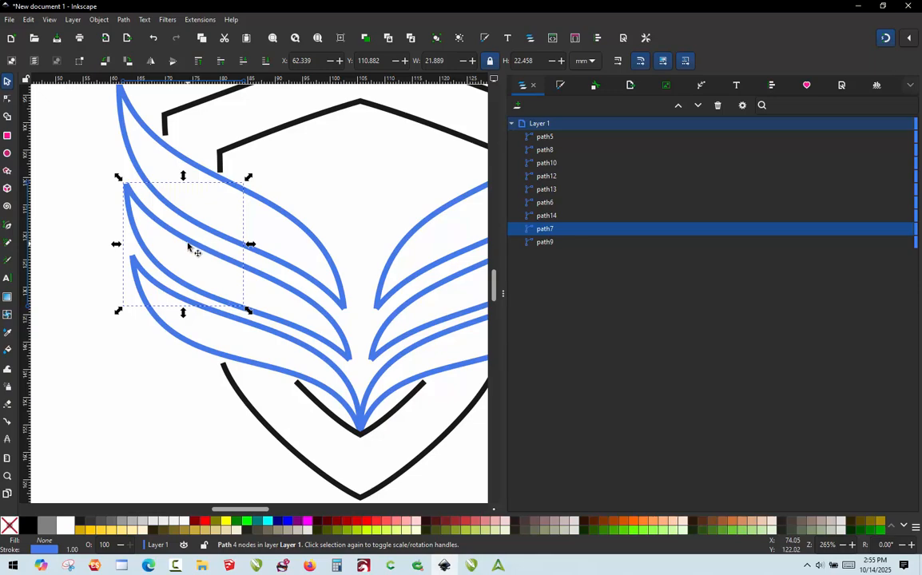
click(281, 285)
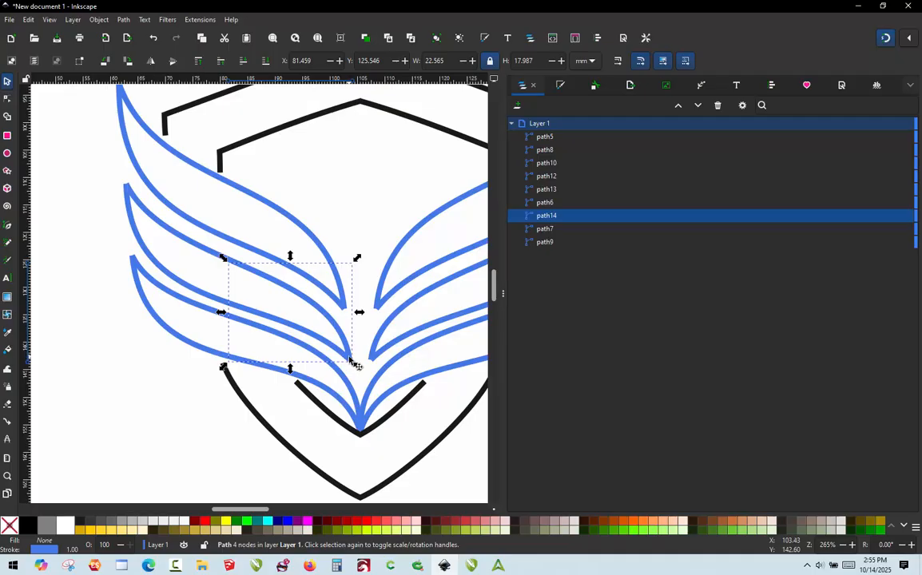
Convert the jump between the lowest left feather and the outer half of the middle left feather with Ink/Stitch Jump Stitch to Stroke
click(205, 313)
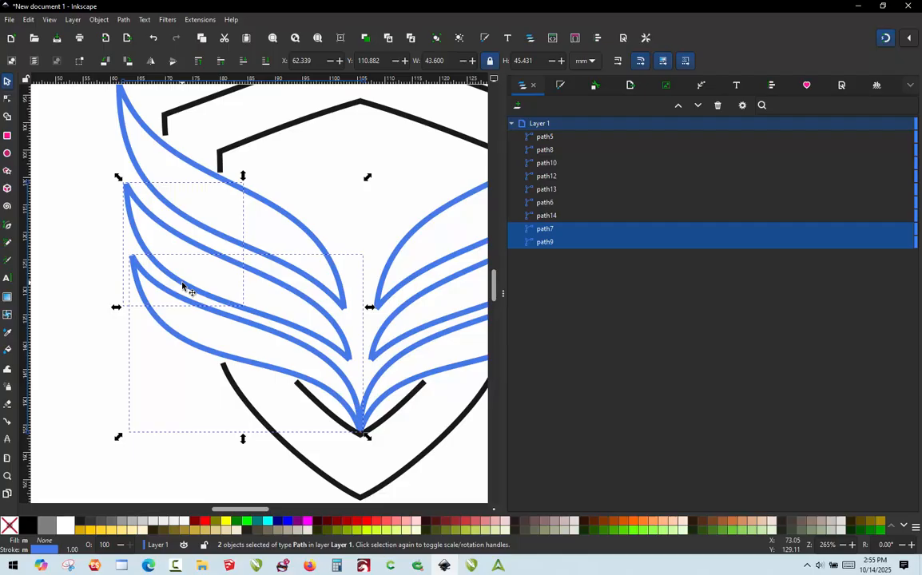
click(199, 19)
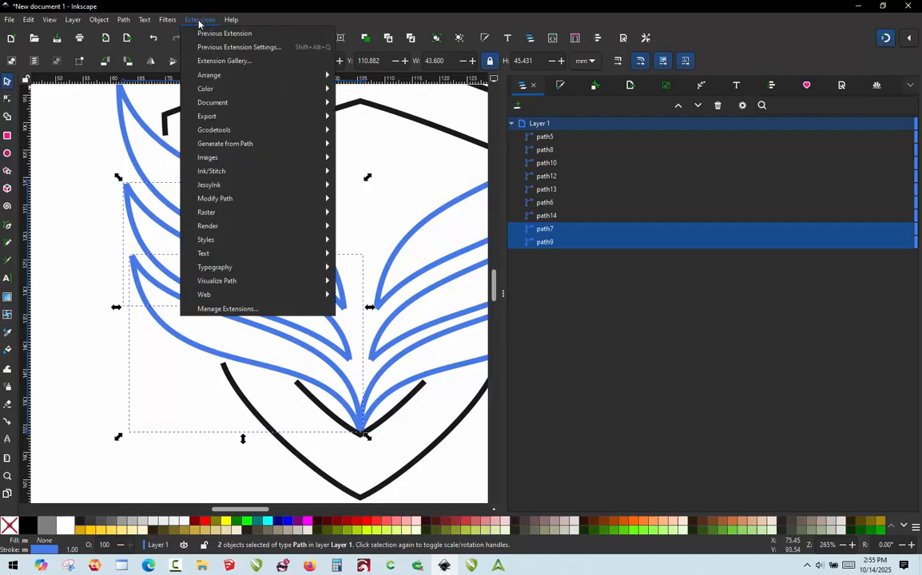
mouse_move(224, 172)
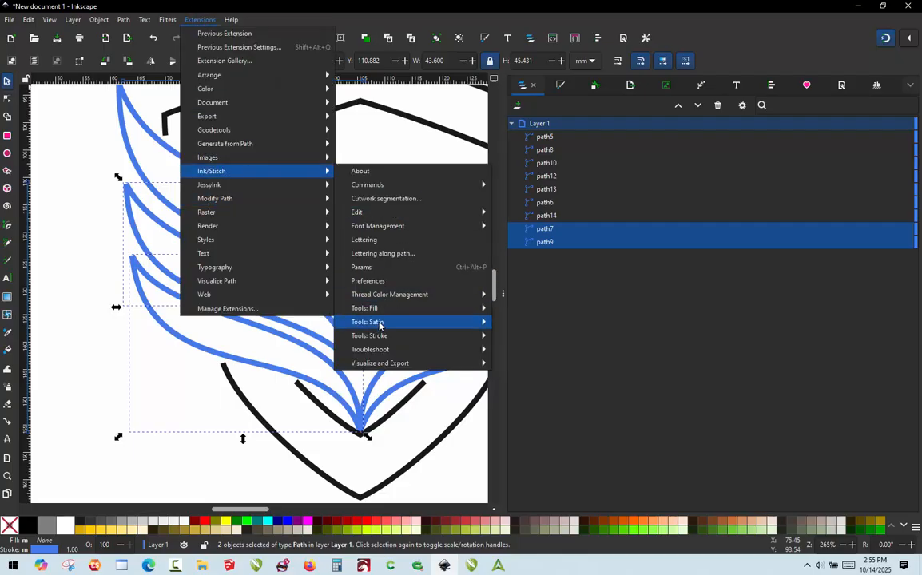
mouse_move(381, 336)
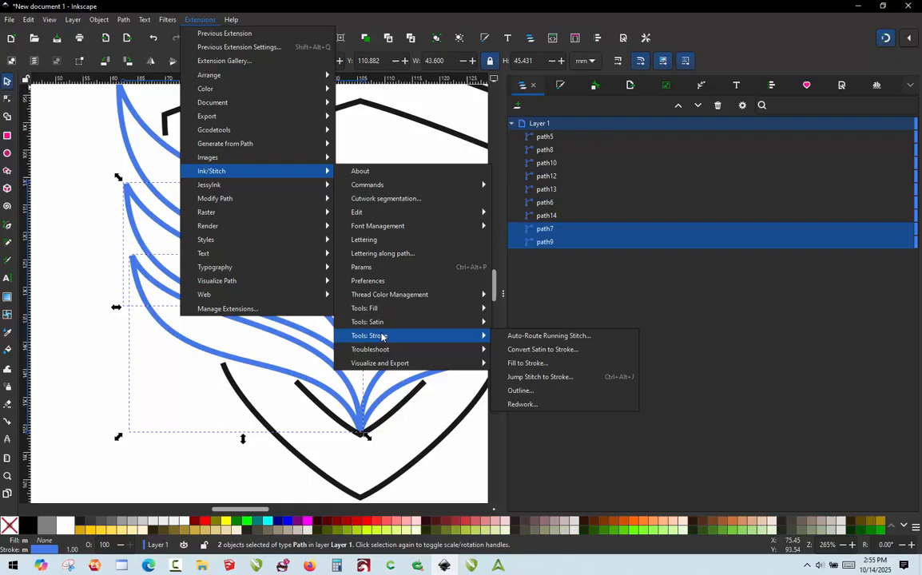
click(538, 377)
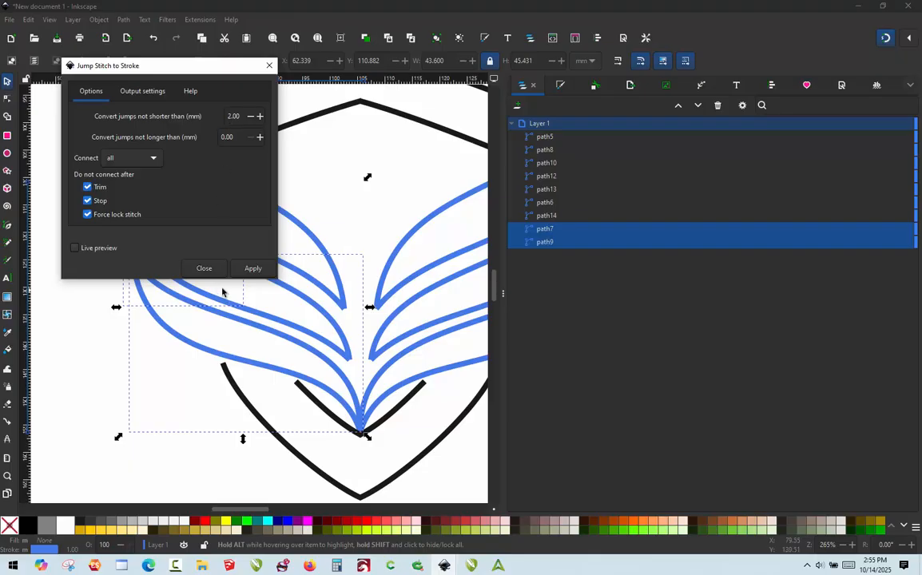
click(251, 269)
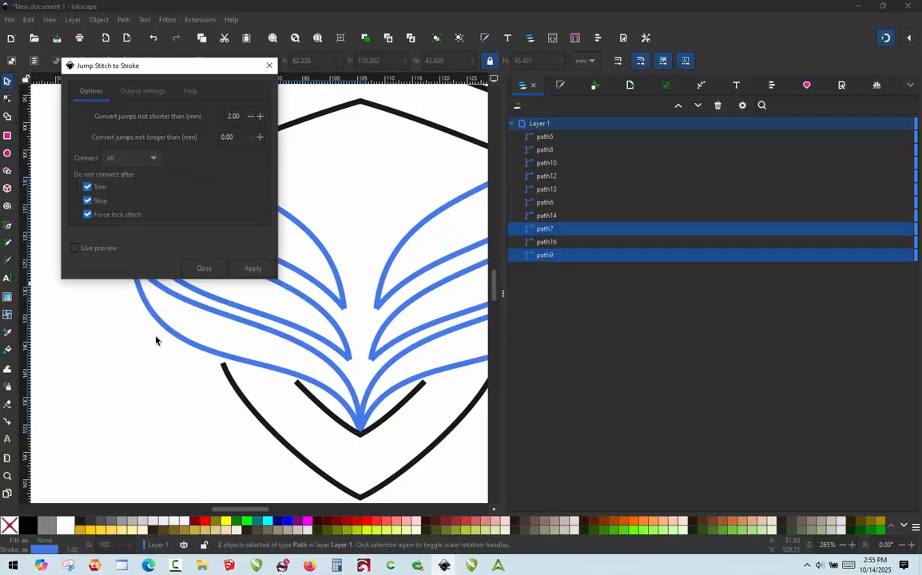
click(269, 69)
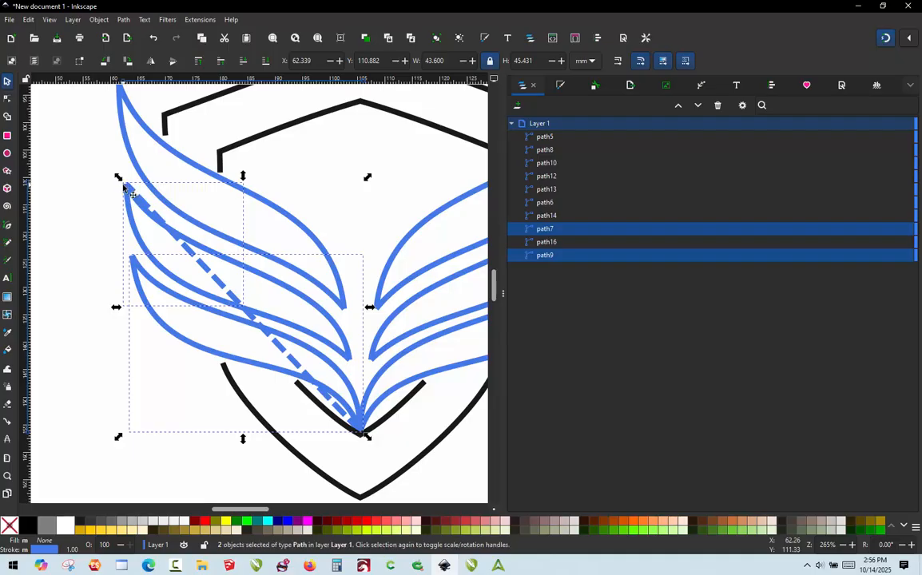
Add a node to the dashed connecting stroke and move it inside the middle left feather near its outer tip
double_click(190, 254)
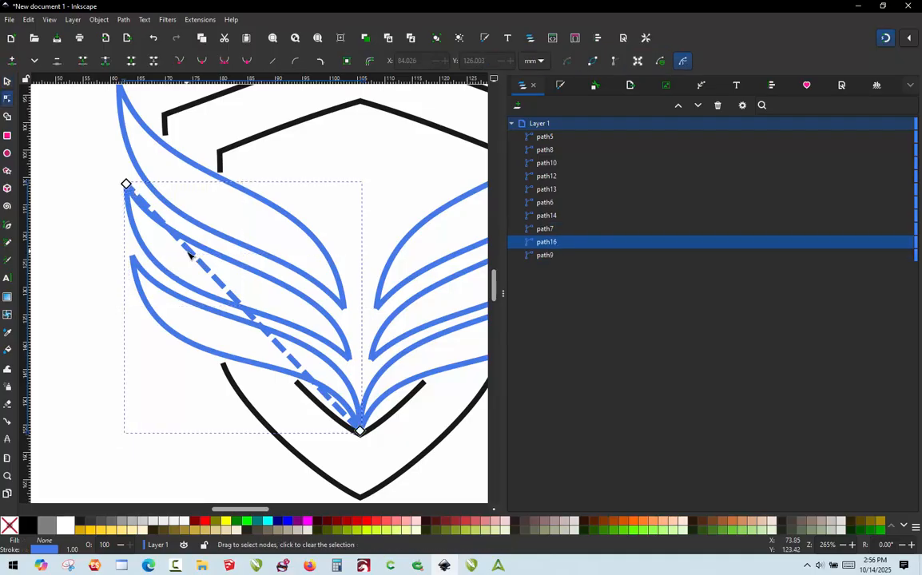
double_click(189, 252)
drag(189, 252, 146, 227)
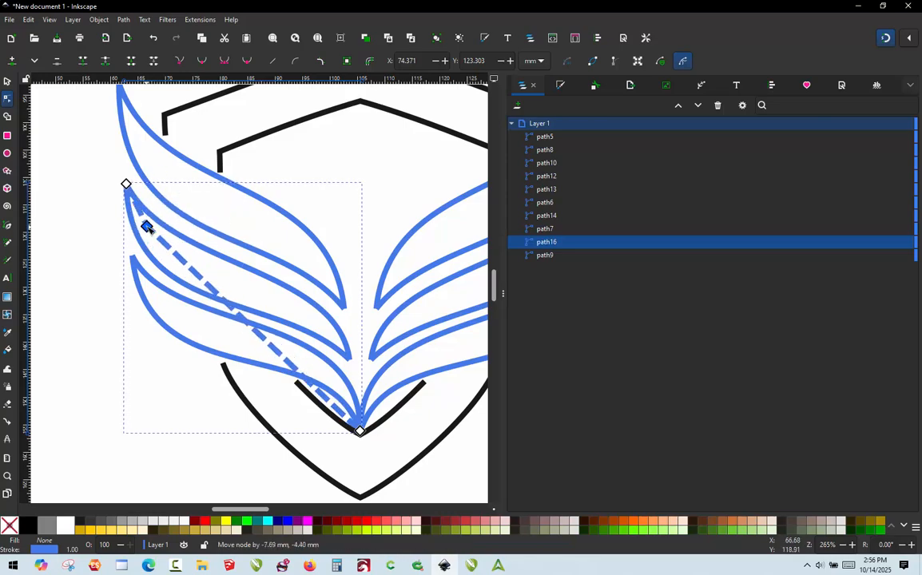
Add more nodes to the dashed connecting stroke and position them inside the middle left feather so the route follows its curve down to its inner tip
scroll(361, 276, up, 1)
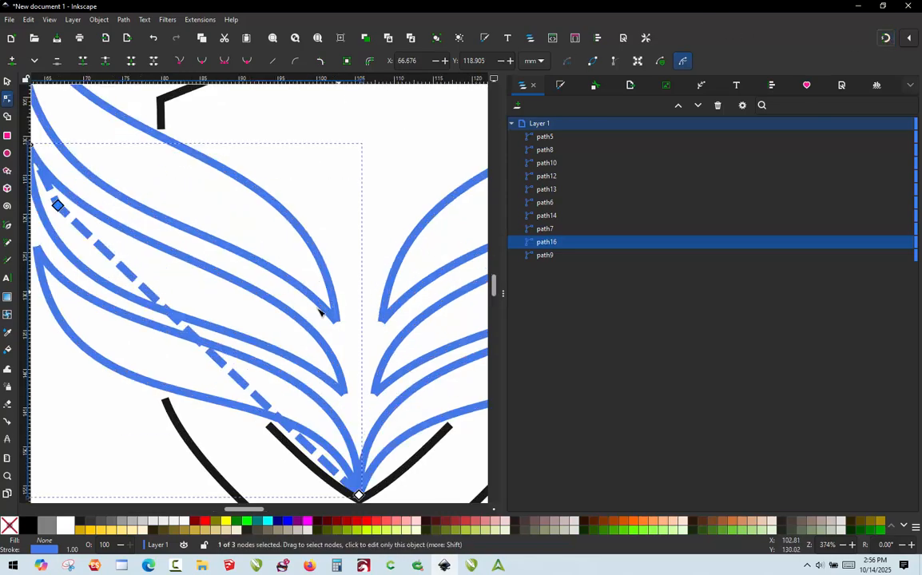
click(292, 431)
drag(292, 431, 344, 391)
click(262, 337)
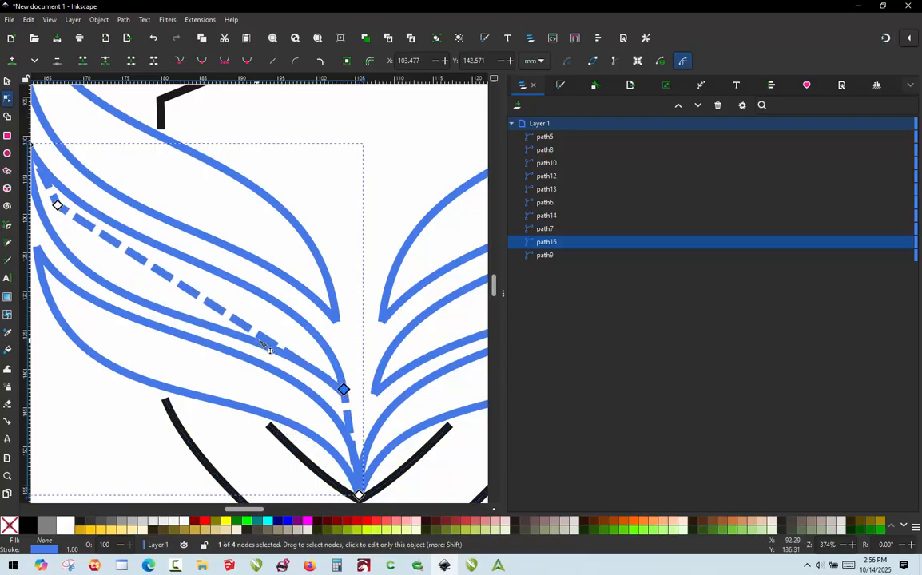
drag(264, 339, 275, 326)
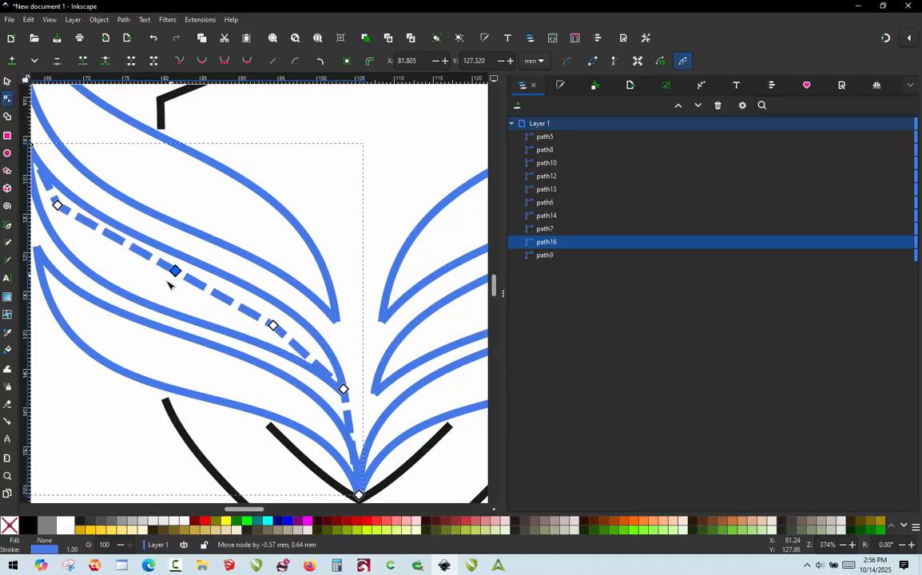
scroll(328, 229, down, 1)
scroll(293, 396, up, 1)
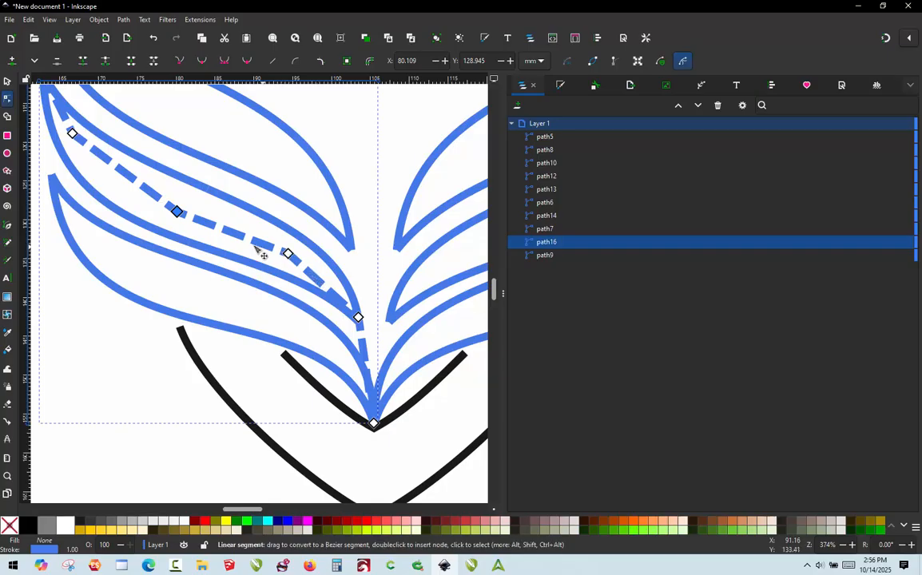
scroll(282, 281, down, 1)
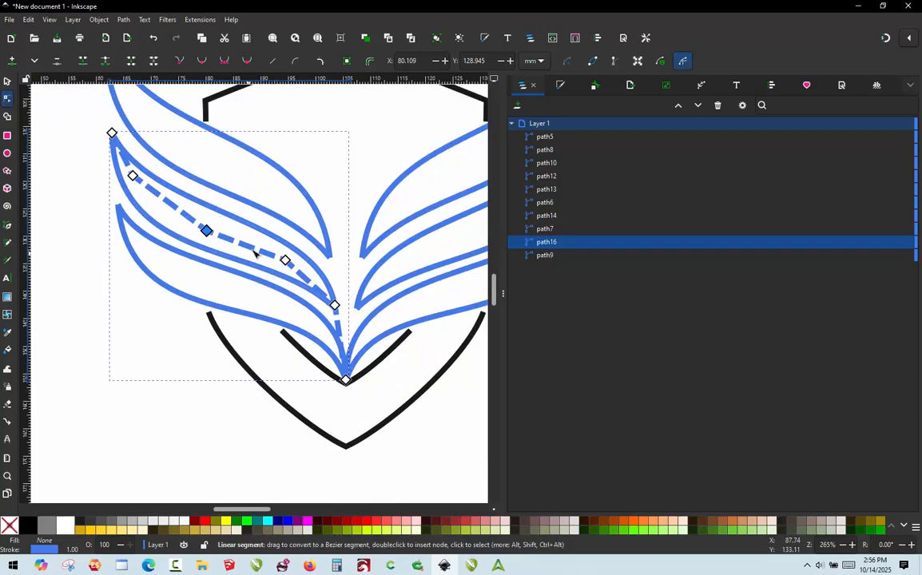
Enable Custom satin column for the inner half of the middle left feather, check where its stitching starts in the simulation, and apply the parameters
click(300, 255)
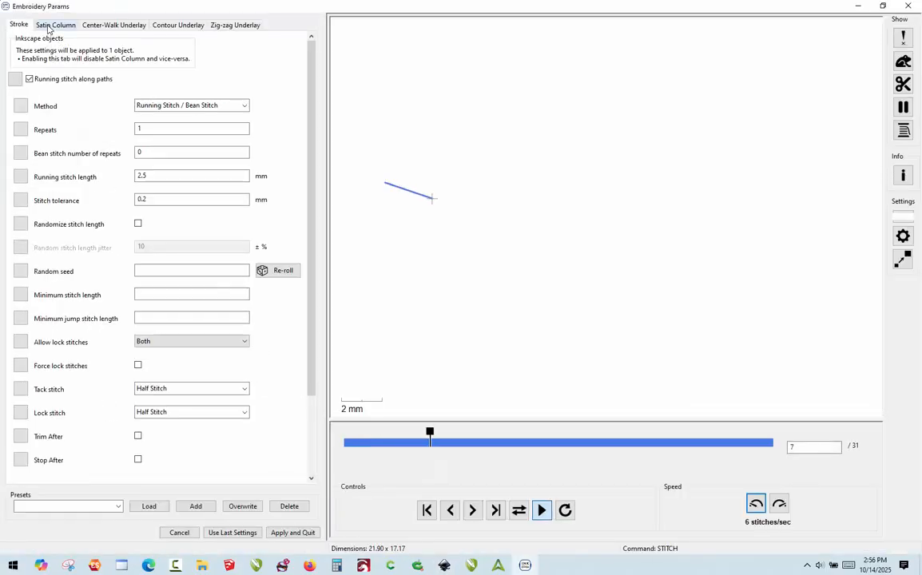
click(50, 25)
click(29, 87)
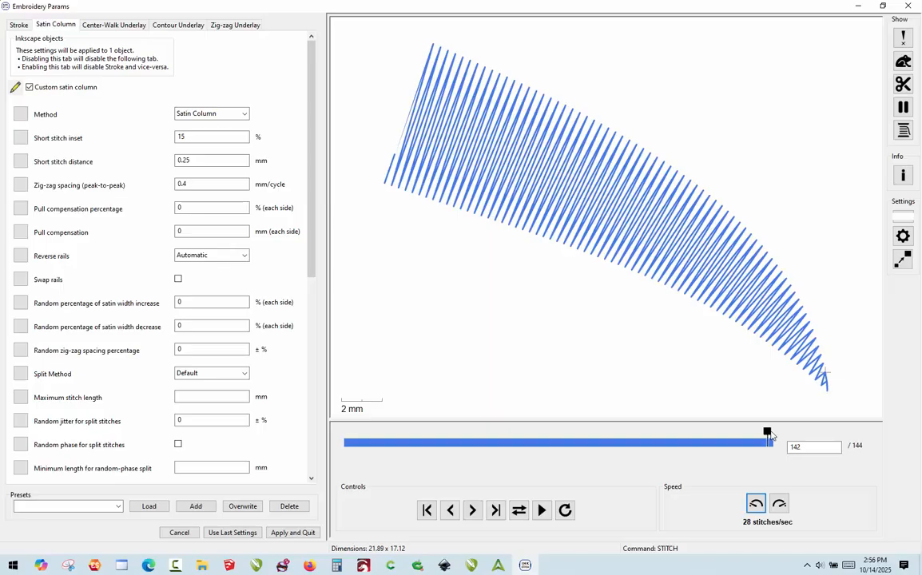
drag(773, 431, 345, 479)
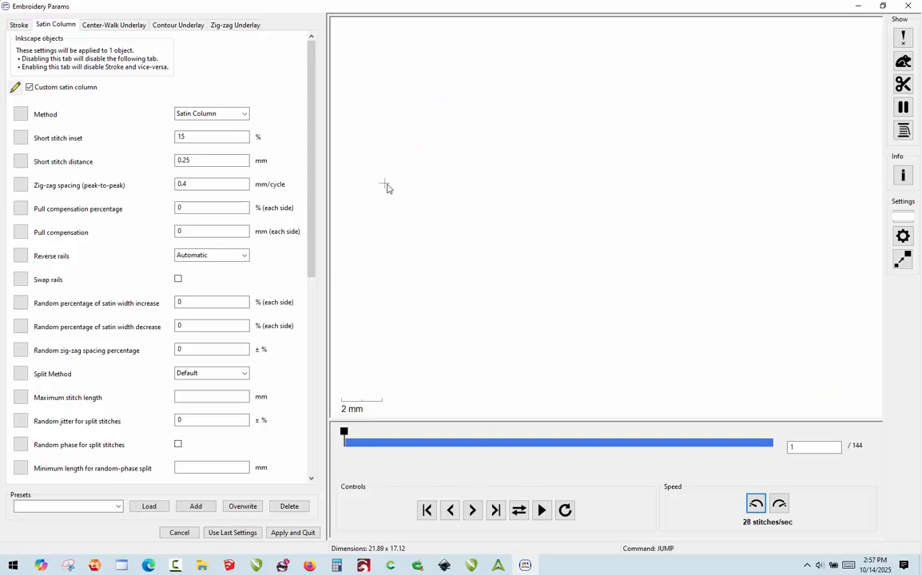
click(295, 532)
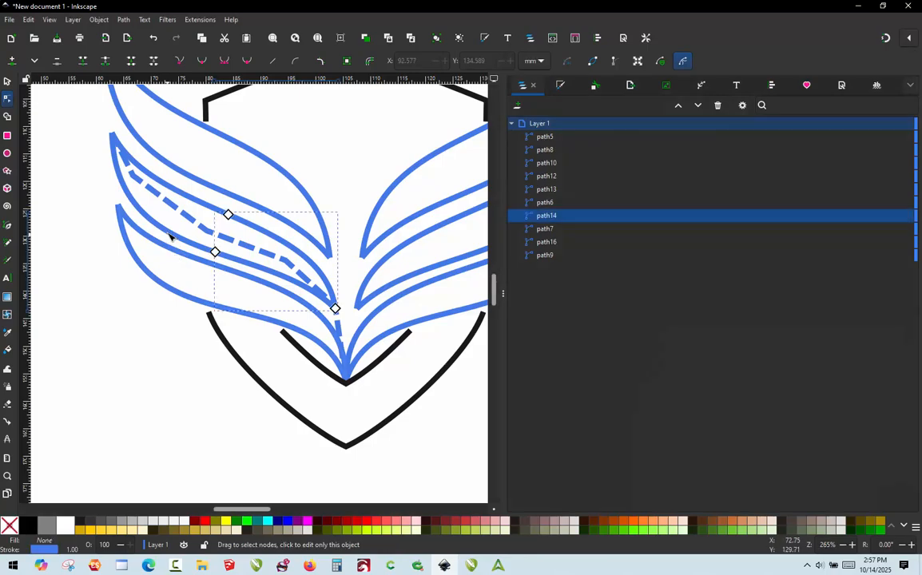
Make the outer half of the middle left feather a custom satin column with Swap rails enabled and Reverse rails set to Reverse first rail
click(170, 238)
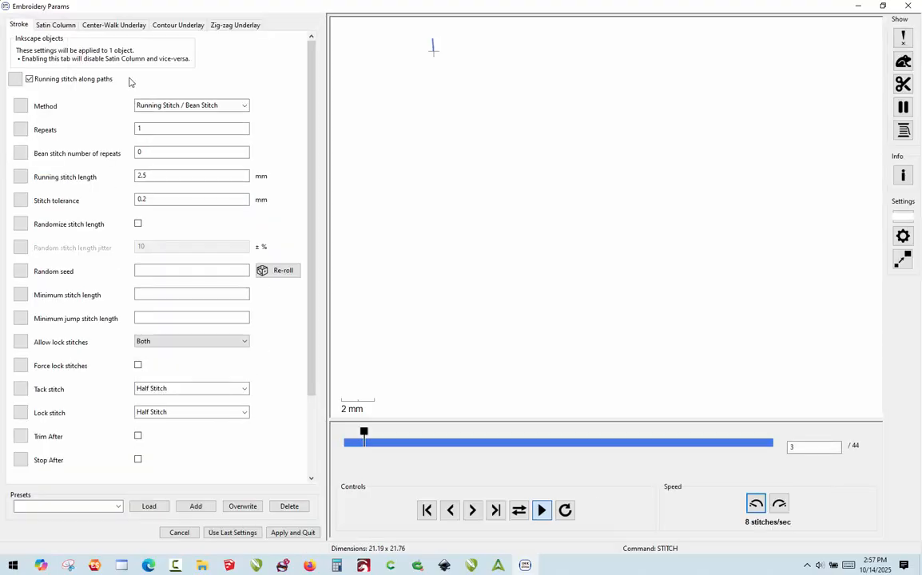
click(60, 27)
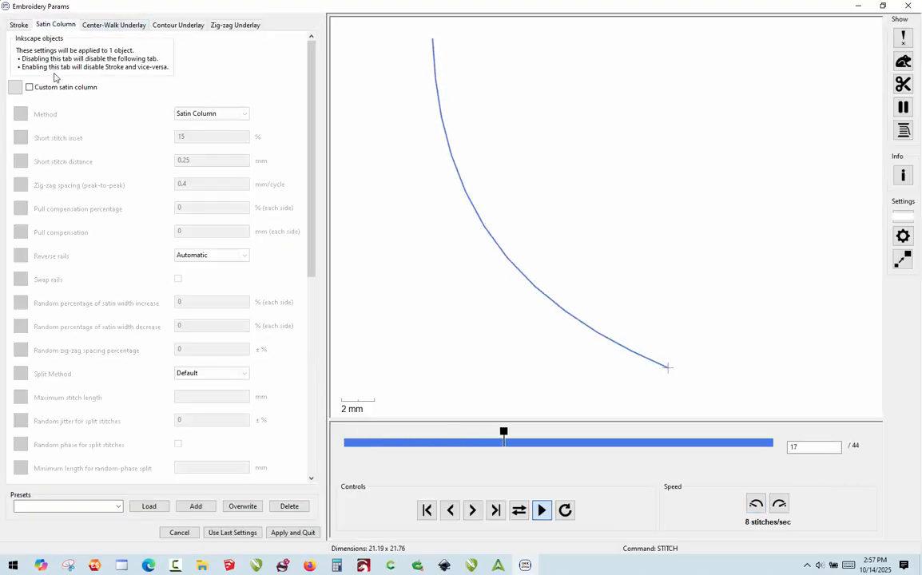
click(30, 87)
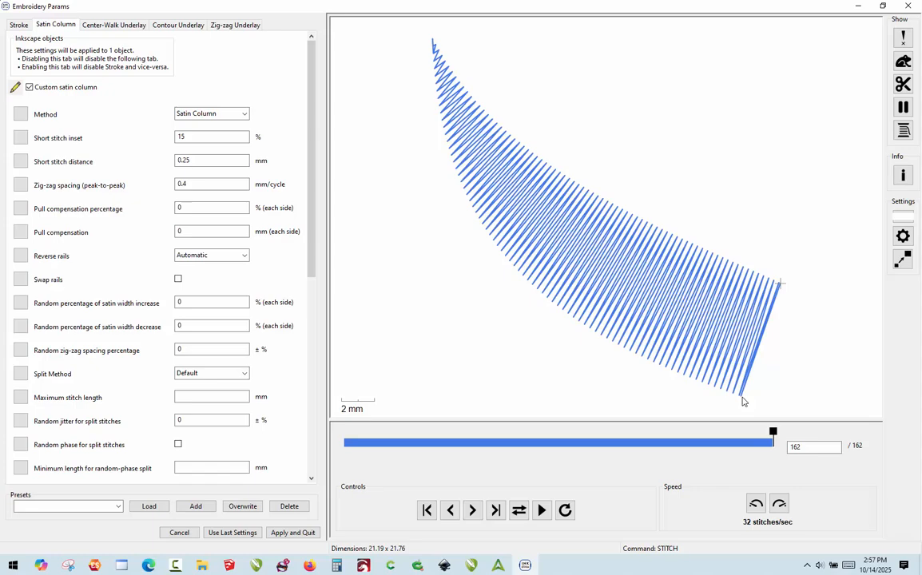
click(178, 280)
click(211, 255)
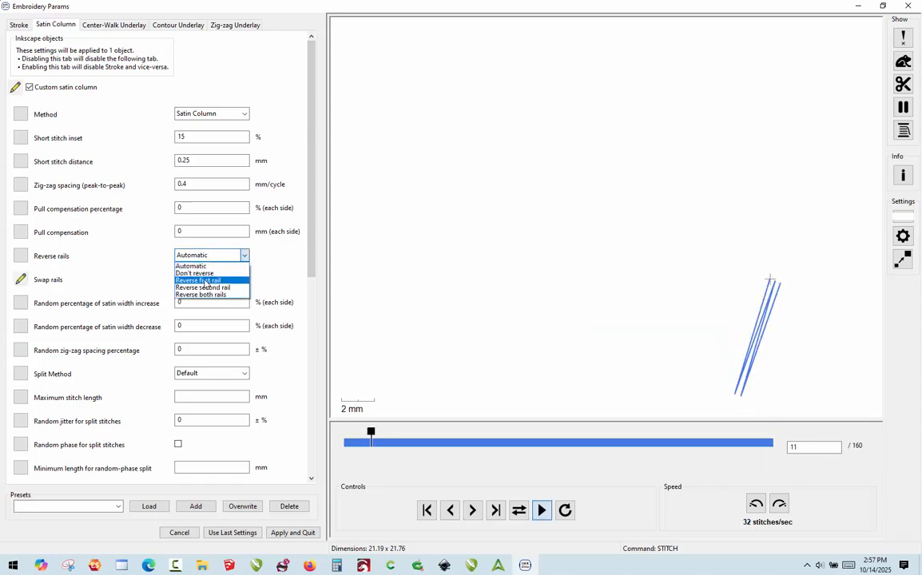
click(205, 281)
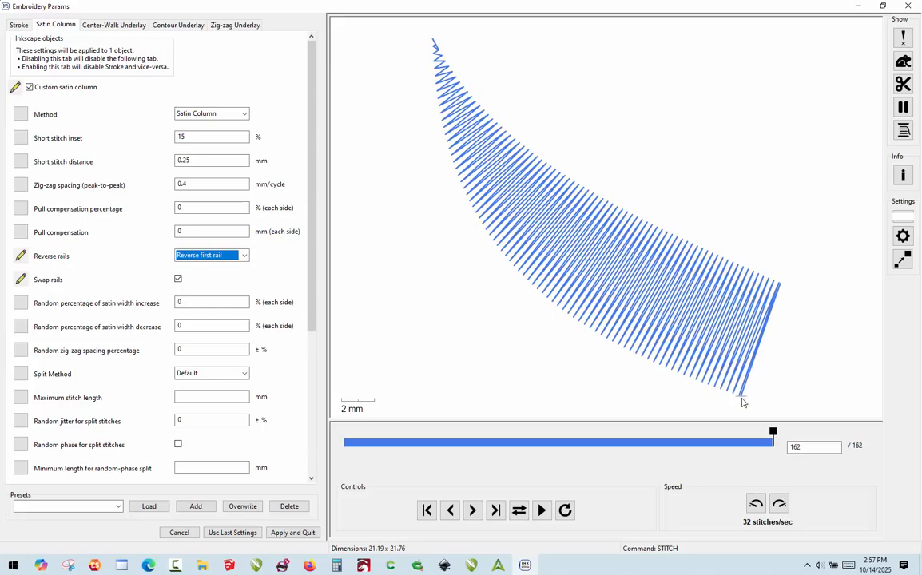
click(293, 533)
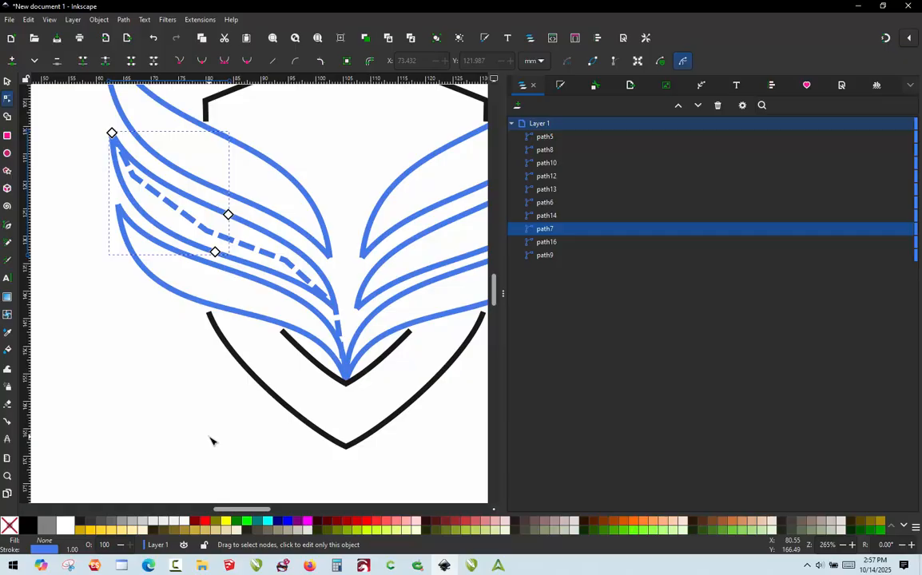
Insert a corner node midway along each edge of the top left feather, break the path at both nodes and split it into separate pieces
ctrl+scroll(212, 441, down, 1)
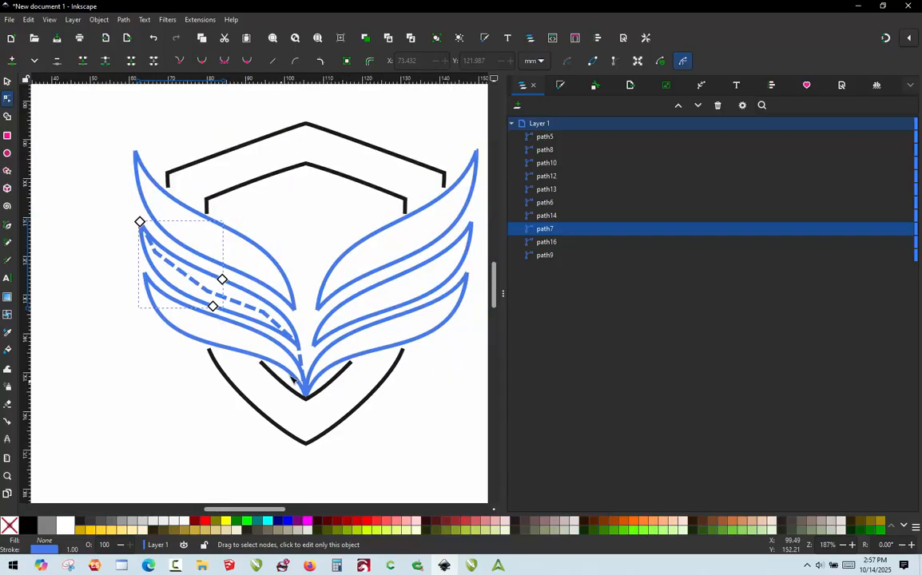
click(289, 322)
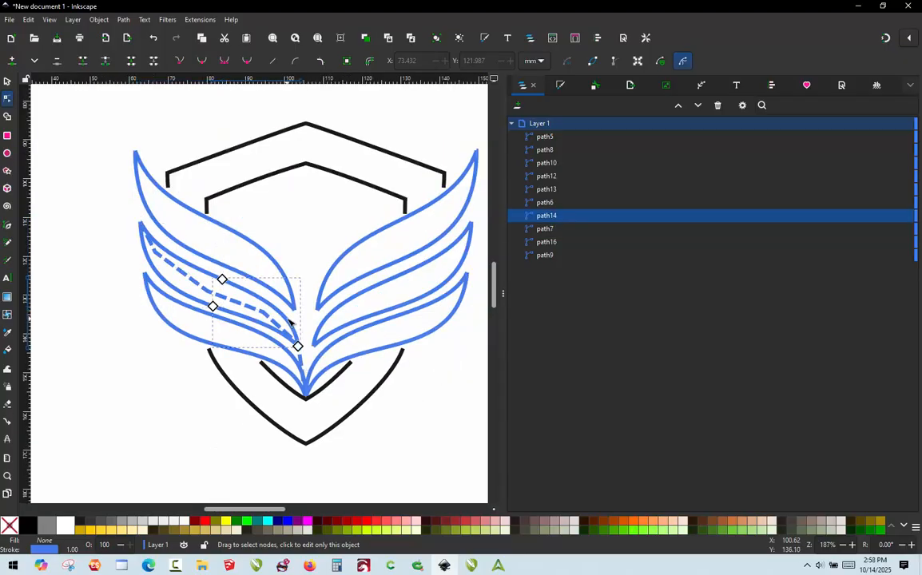
scroll(289, 321, up, 1)
scroll(290, 322, down, 1)
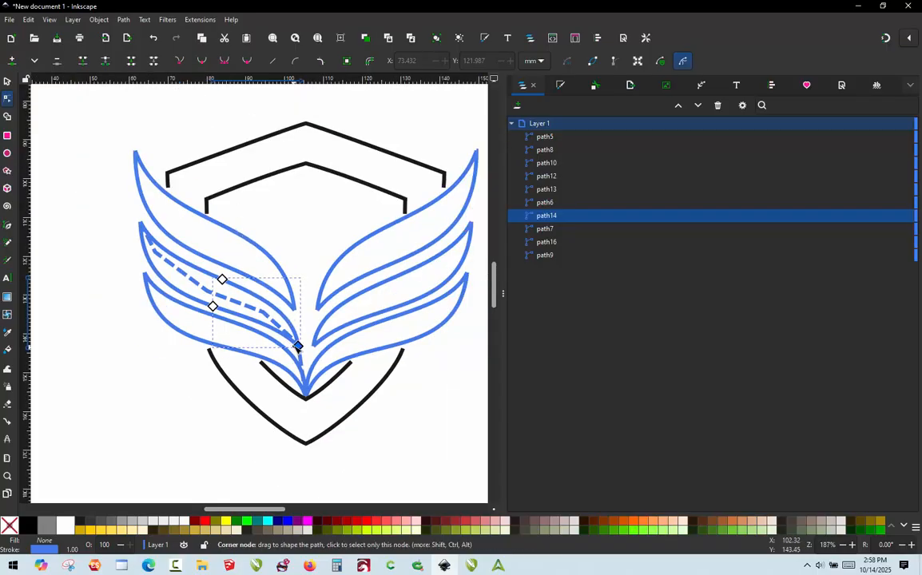
click(294, 310)
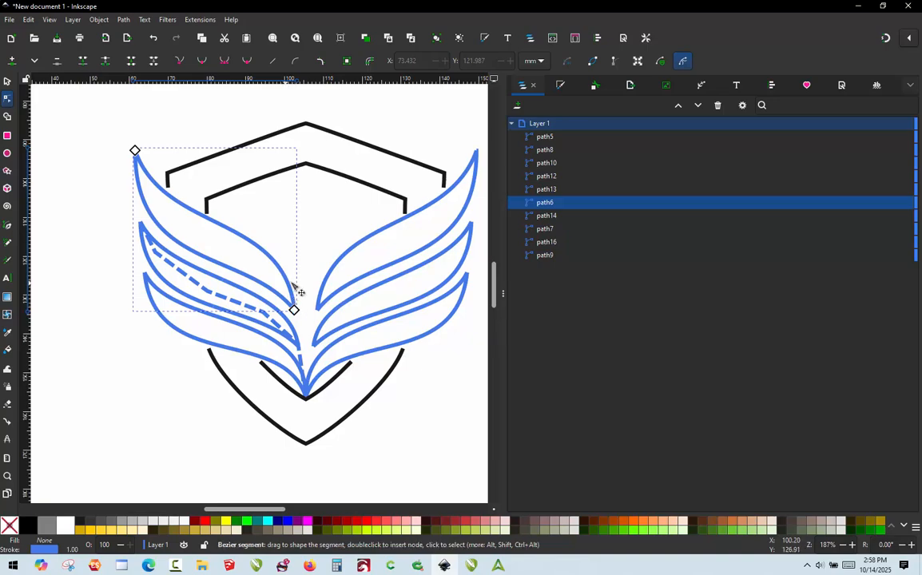
click(211, 262)
double_click(209, 259)
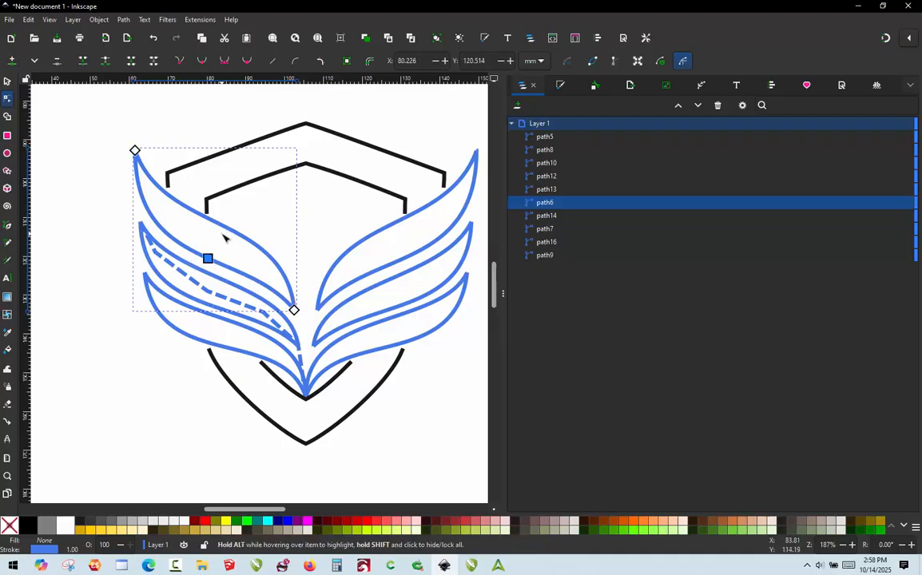
double_click(224, 226)
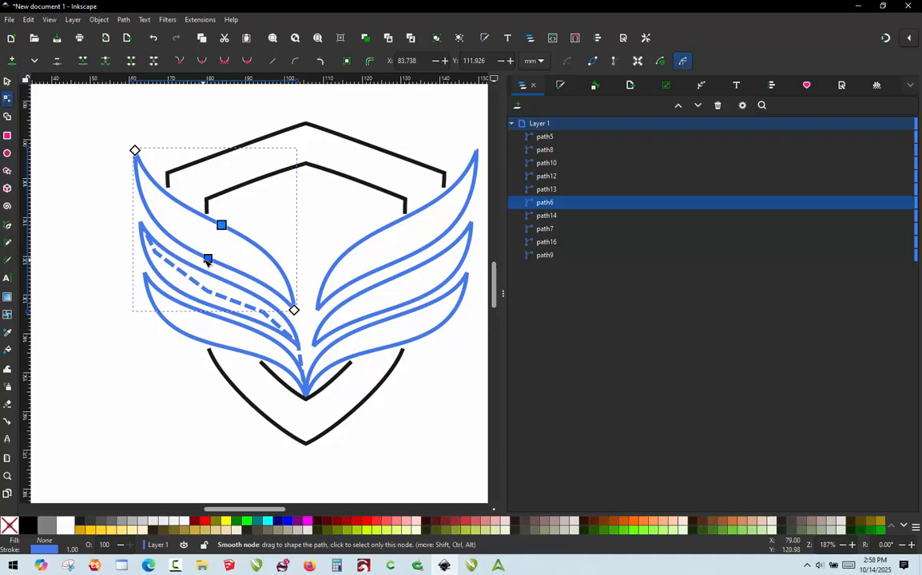
key(shift+c)
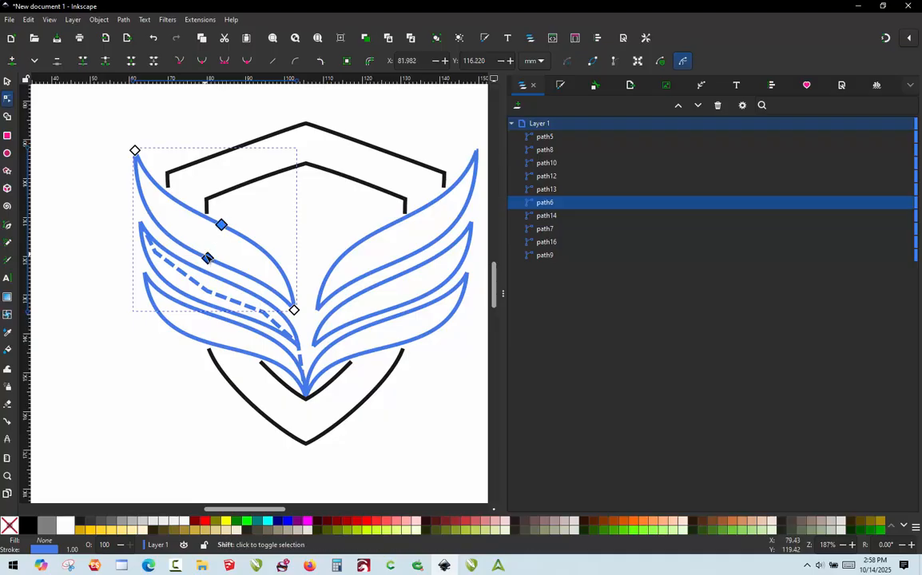
key(ctrl+shift+k)
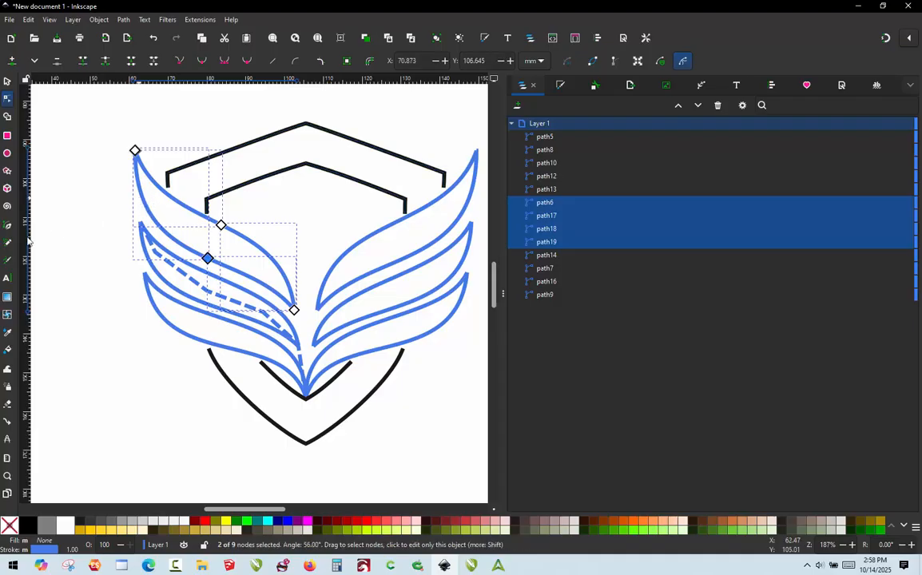
Combine the two outer rail pieces of the top left feather into one path and the two inner pieces into another
click(7, 81)
click(101, 137)
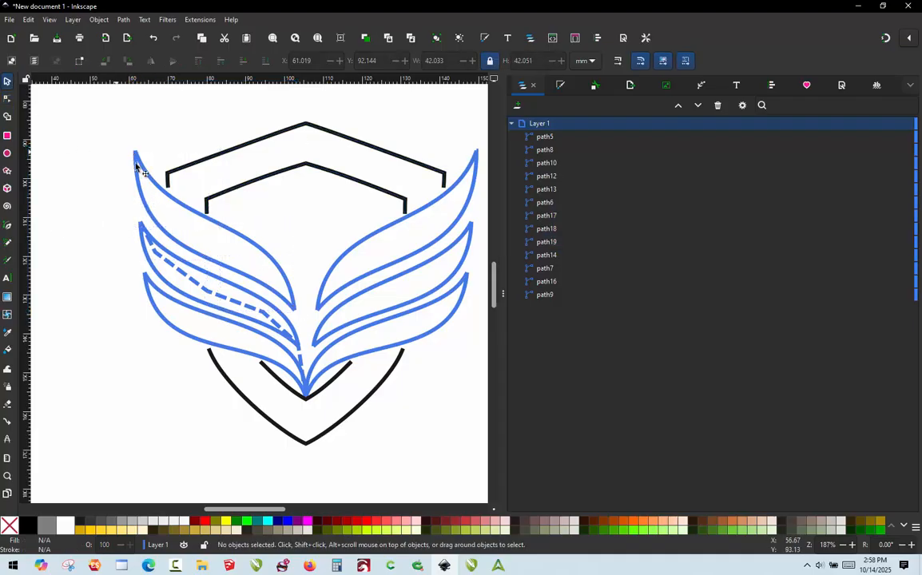
click(149, 174)
shift+click(149, 178)
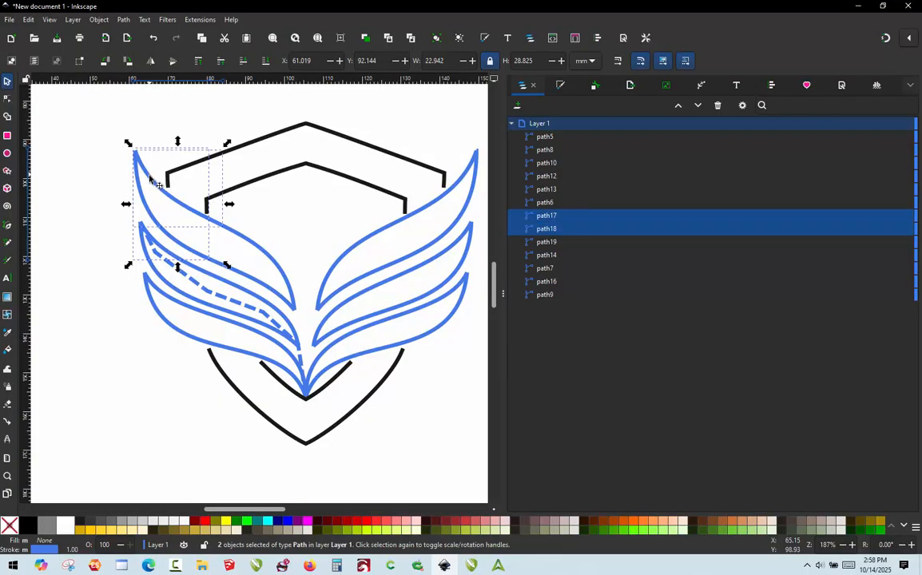
key(ctrl+k)
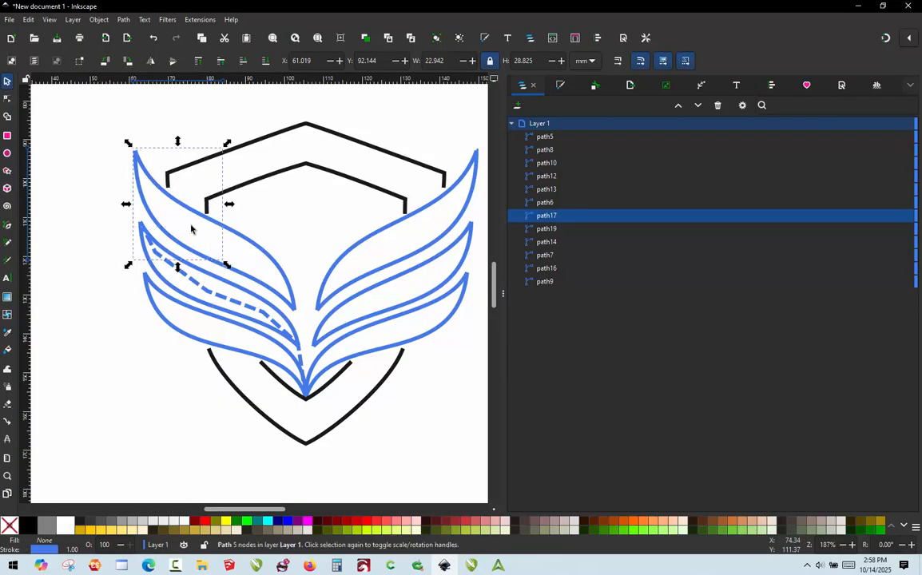
click(257, 282)
shift+click(266, 253)
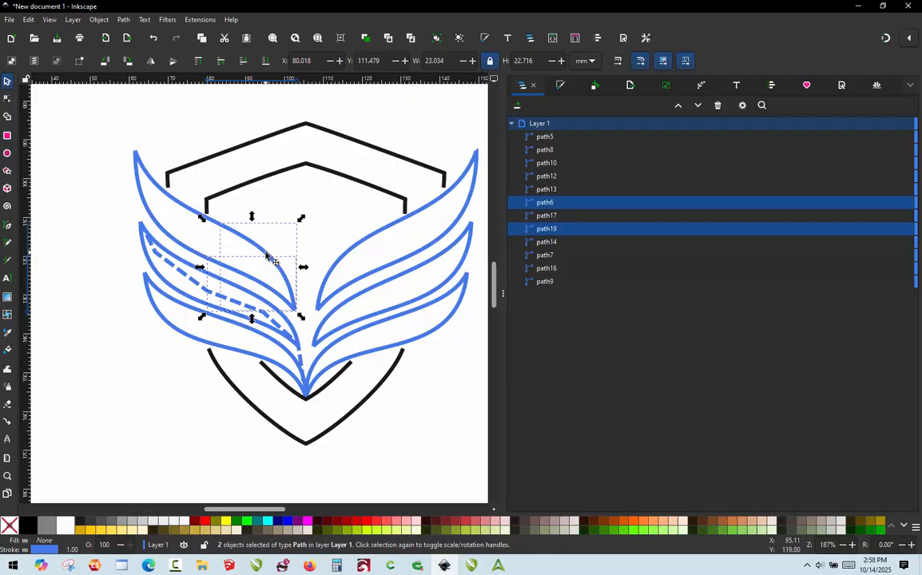
key(ctrl+k)
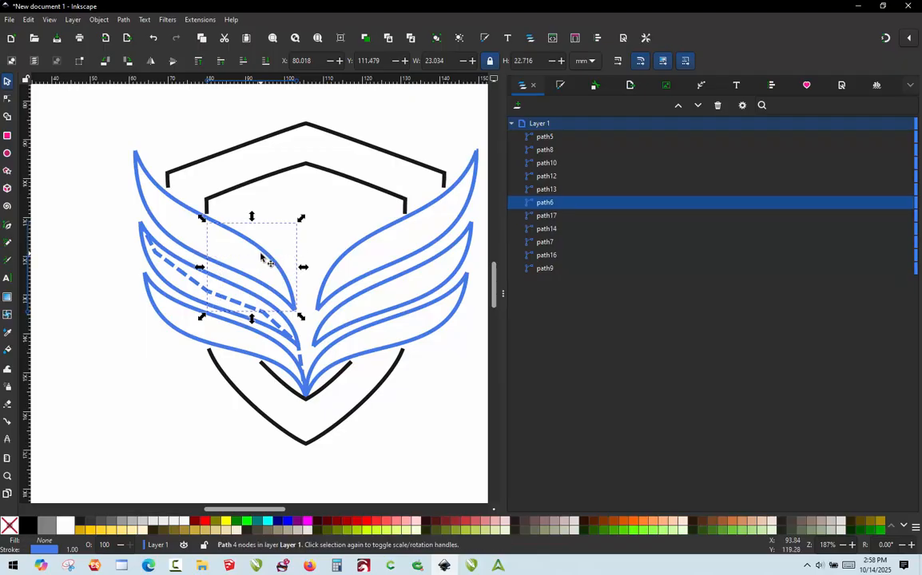
Convert the jump between the inner half of the middle left feather and the outer half of the top left feather with Jump Stitch to Stroke
click(274, 310)
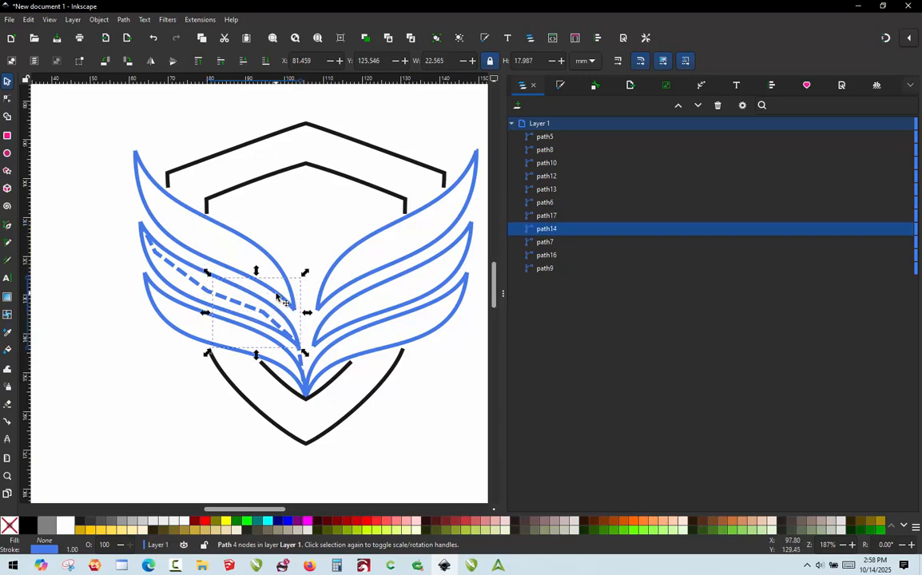
click(277, 295)
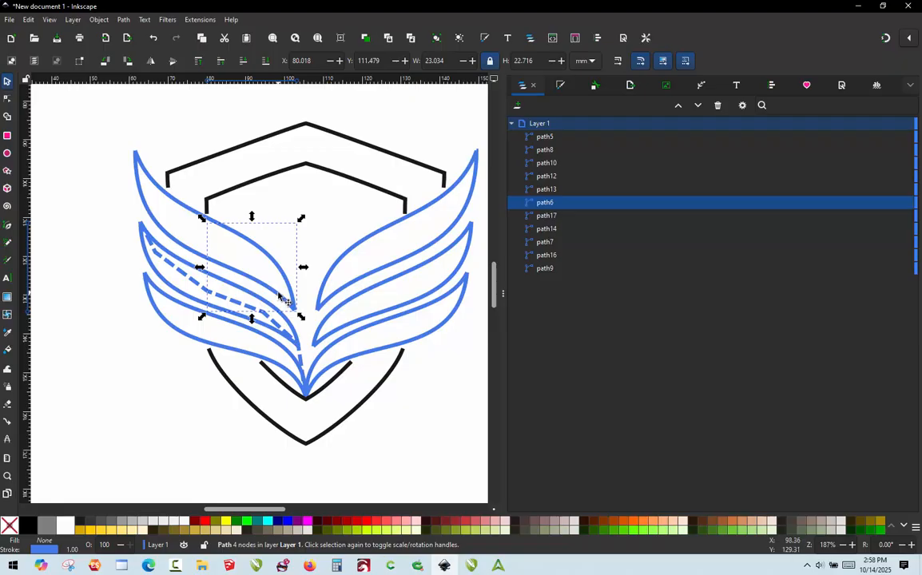
click(193, 253)
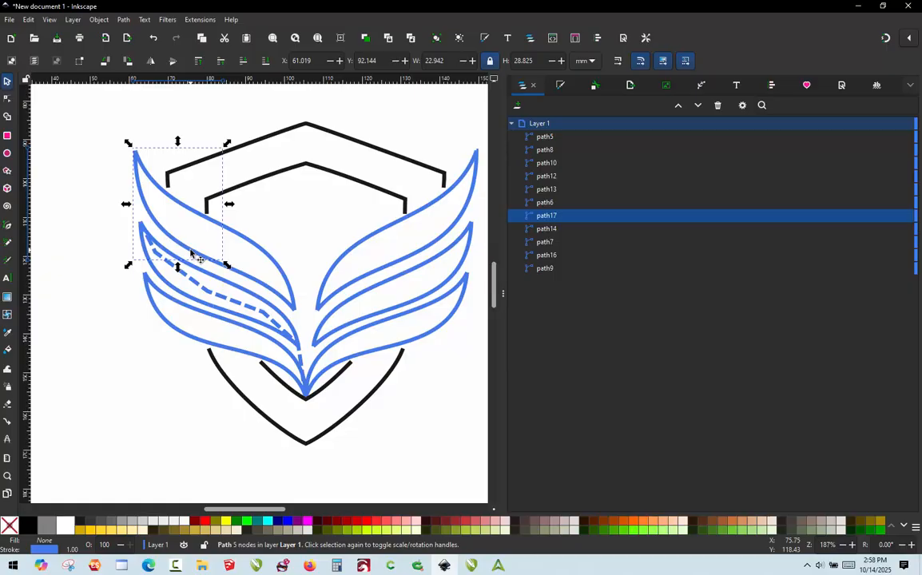
click(287, 324)
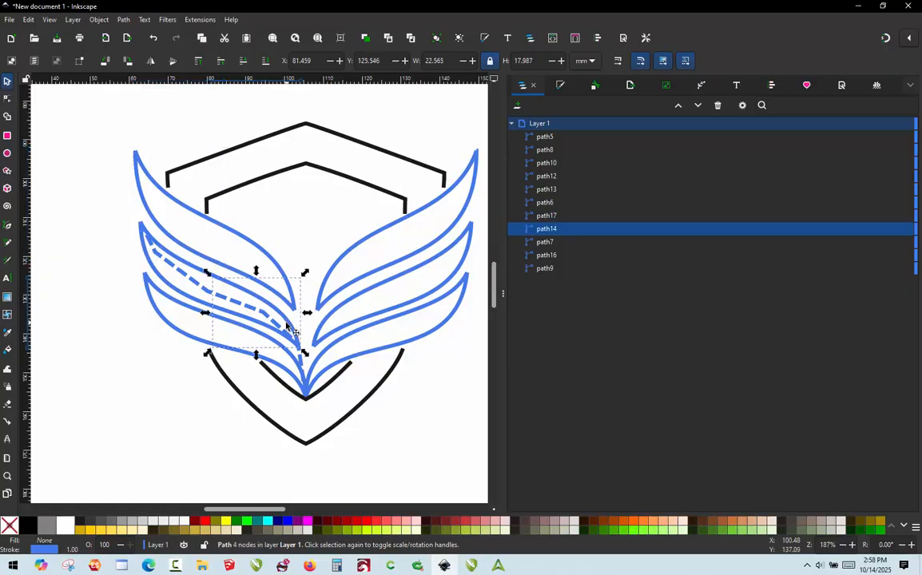
shift+click(178, 246)
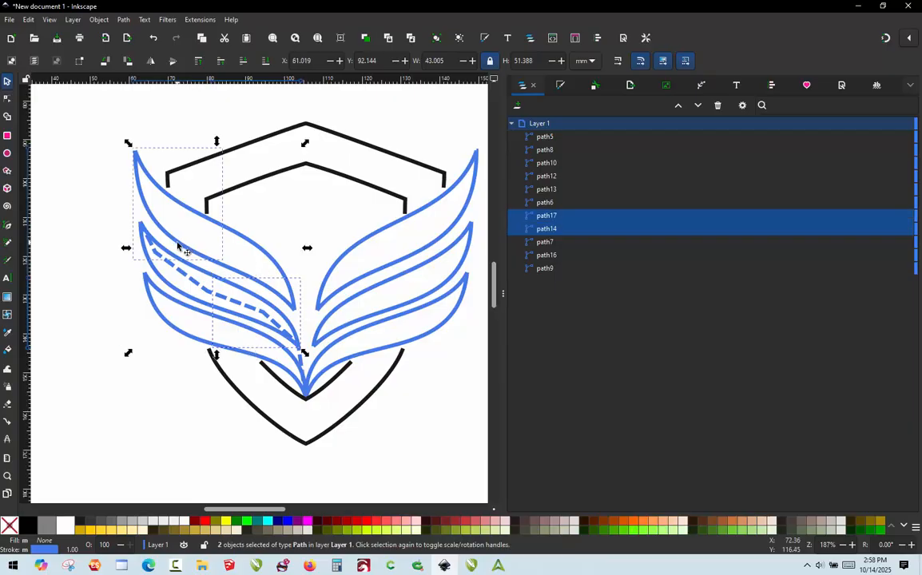
key(ctrl+alt+j)
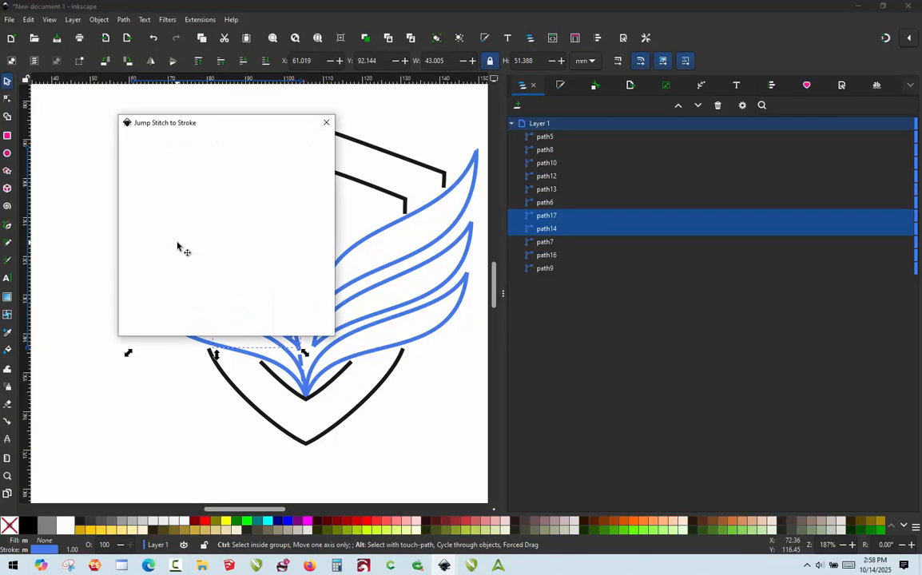
click(308, 326)
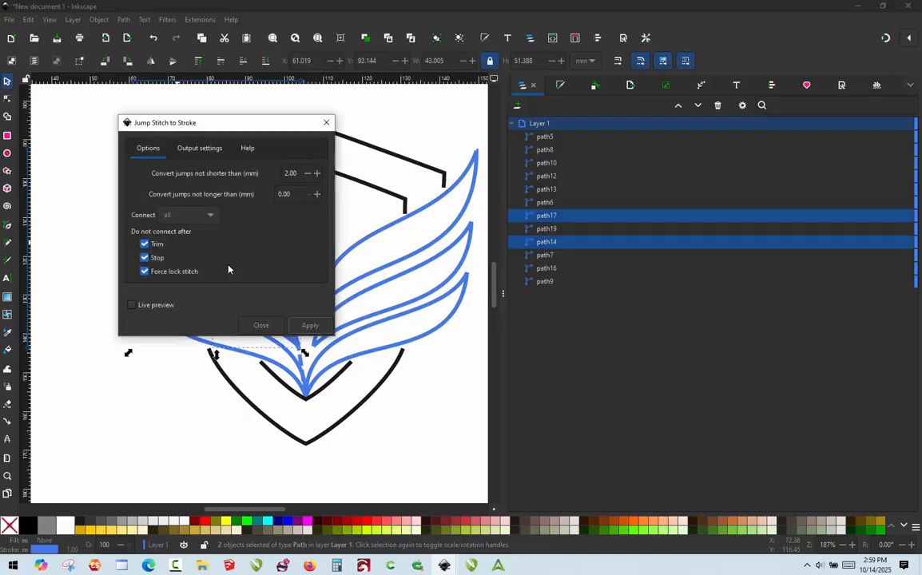
Make the outer half of the top left feather a custom satin column with Swap rails enabled
click(327, 123)
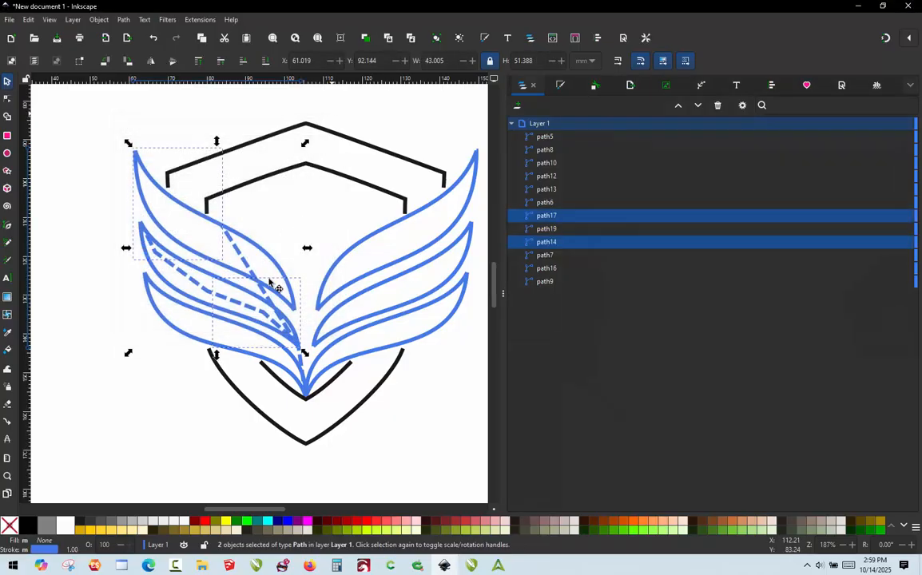
scroll(266, 286, up, 1)
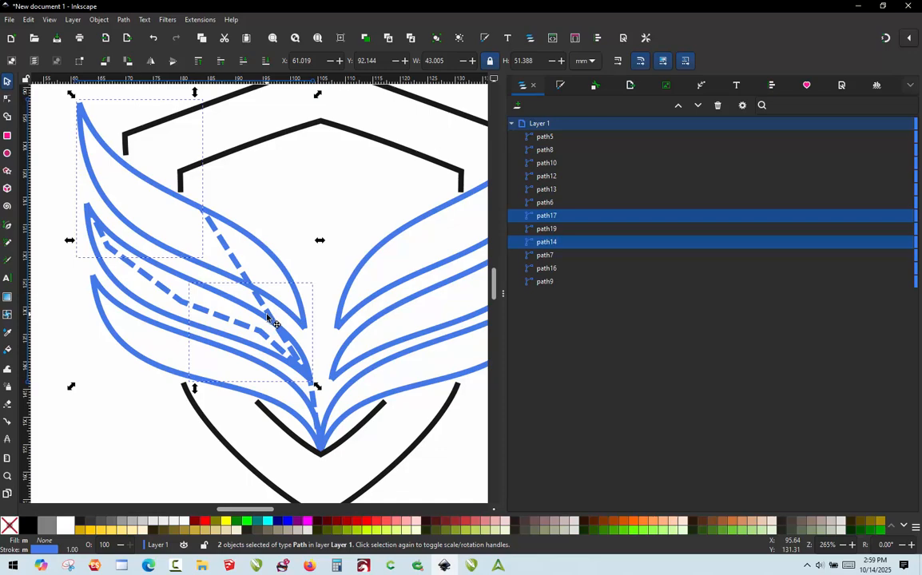
click(274, 323)
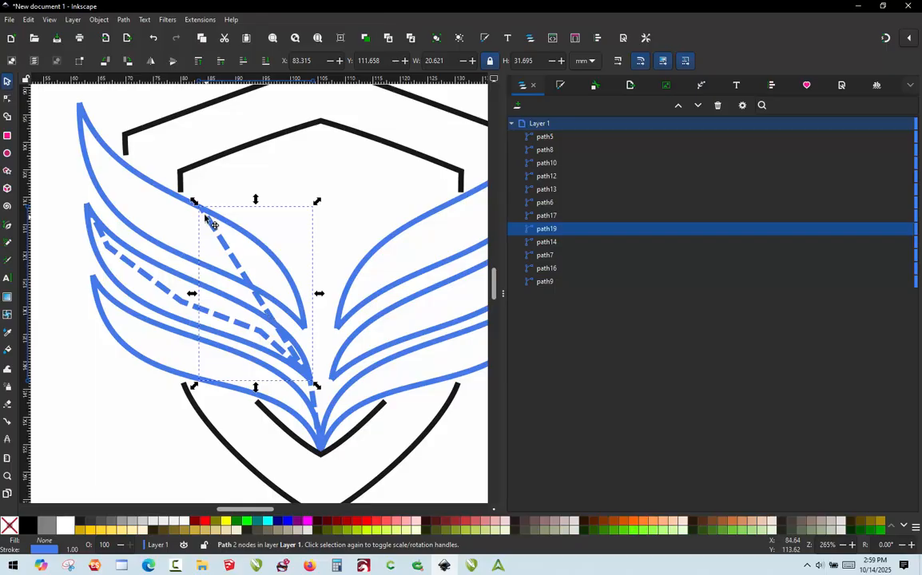
click(161, 193)
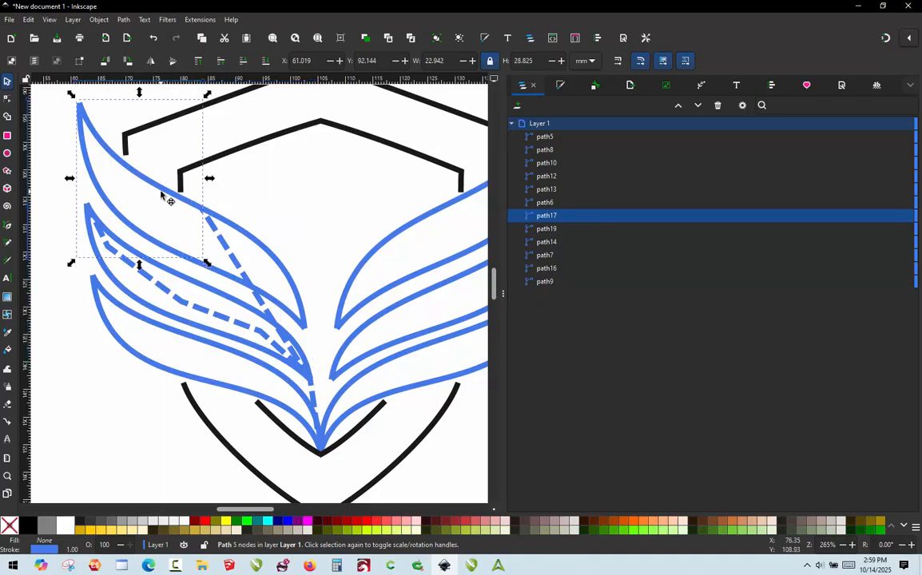
key(ctrl+alt+q)
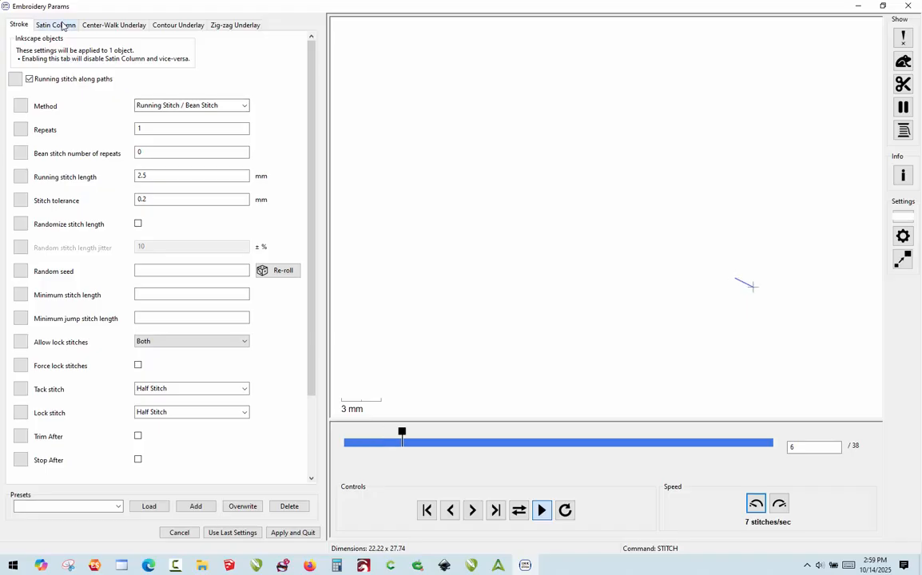
click(61, 26)
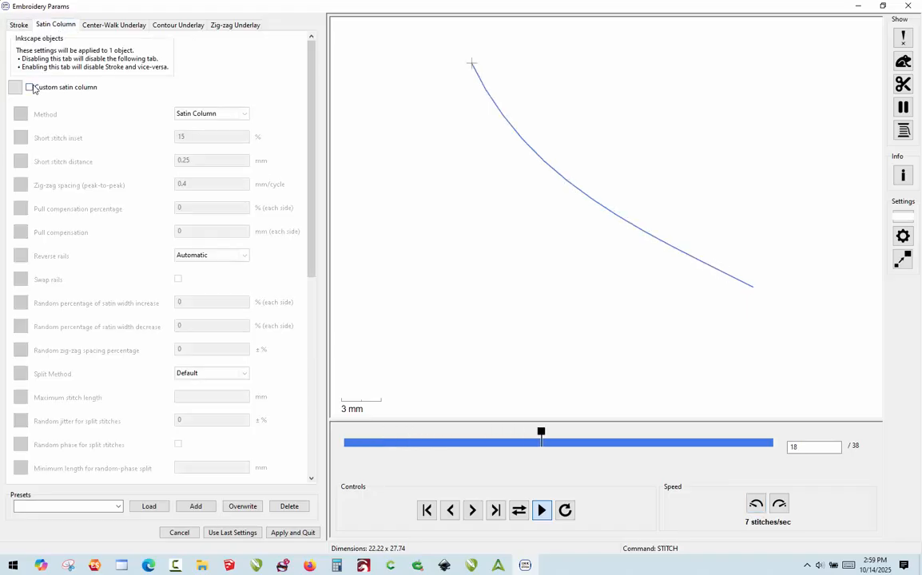
click(31, 88)
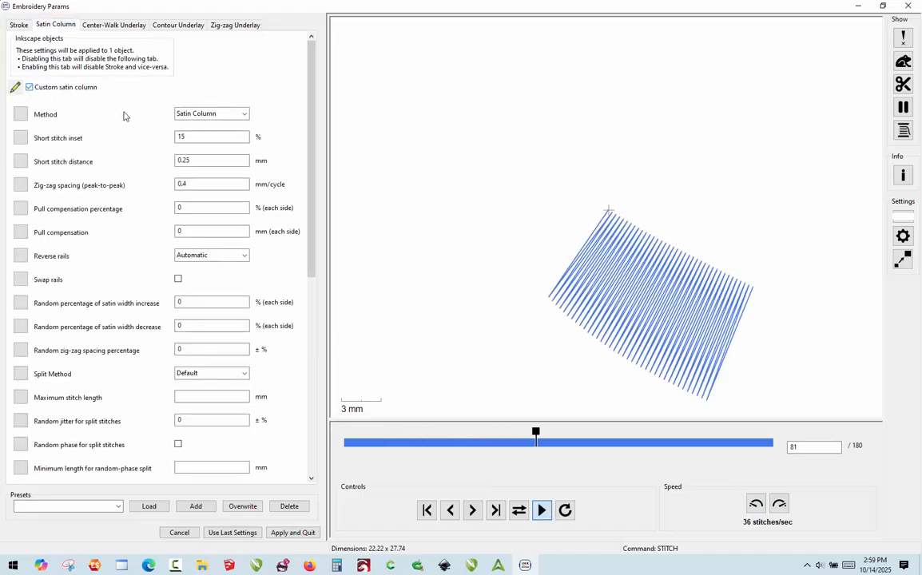
click(179, 279)
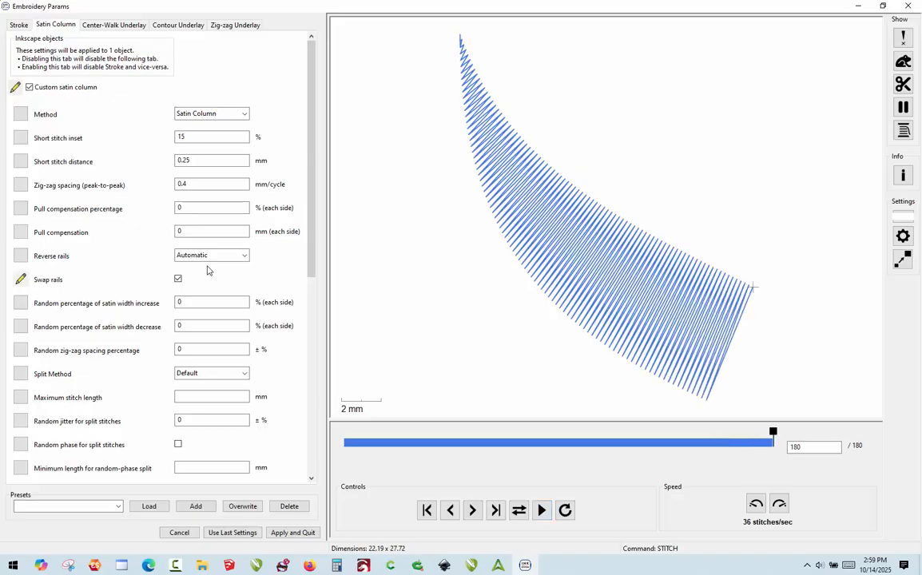
click(294, 533)
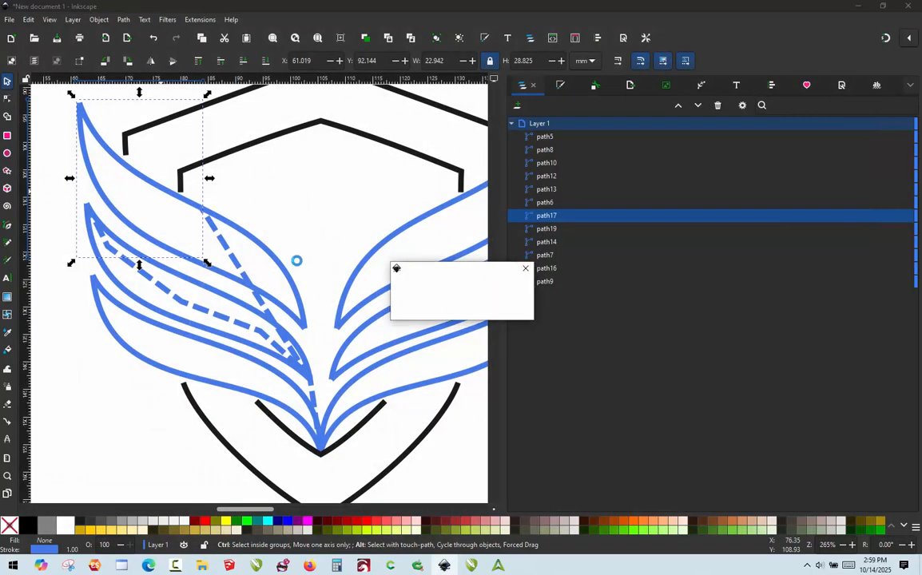
Make the inner half of the top left feather a custom satin column with Reverse rails set to Reverse first rail and Swap rails disabled
click(275, 260)
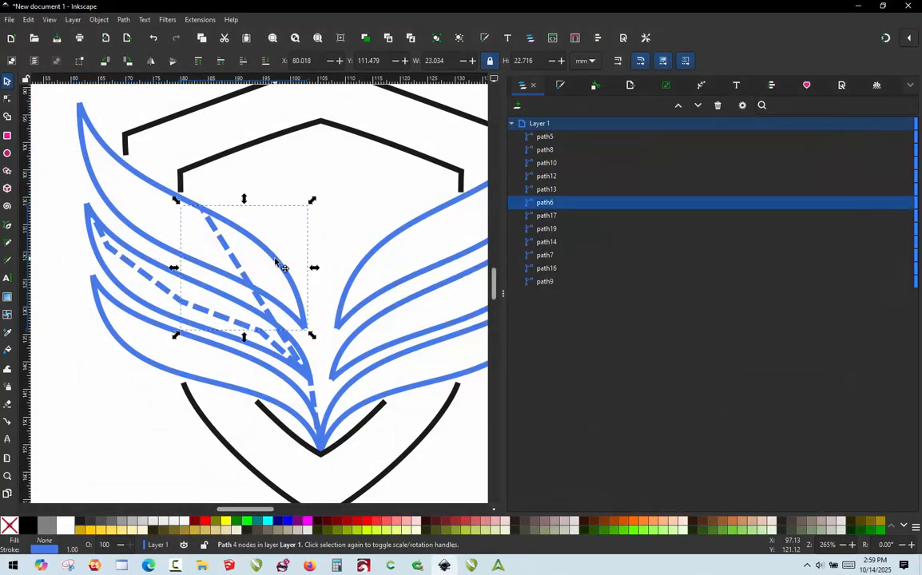
key(ctrl+alt+p)
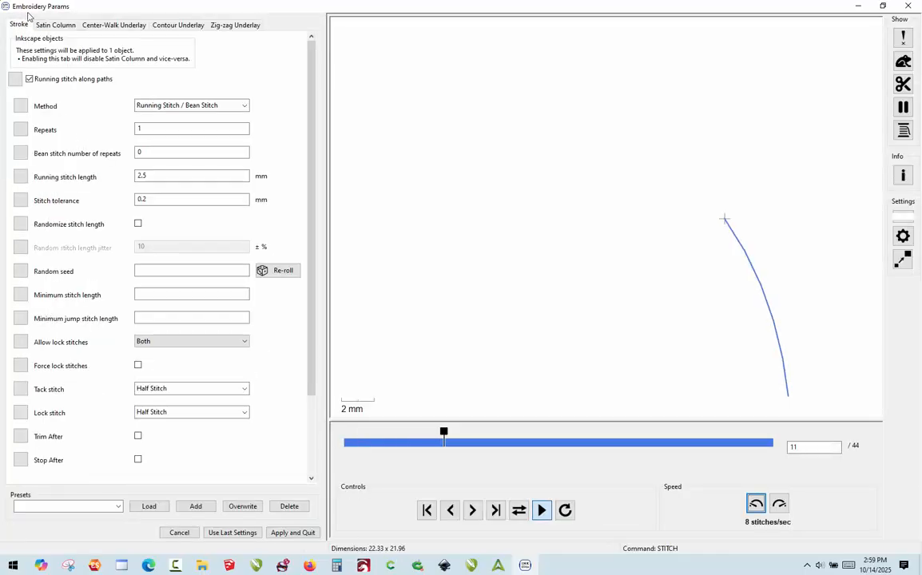
click(46, 24)
click(30, 87)
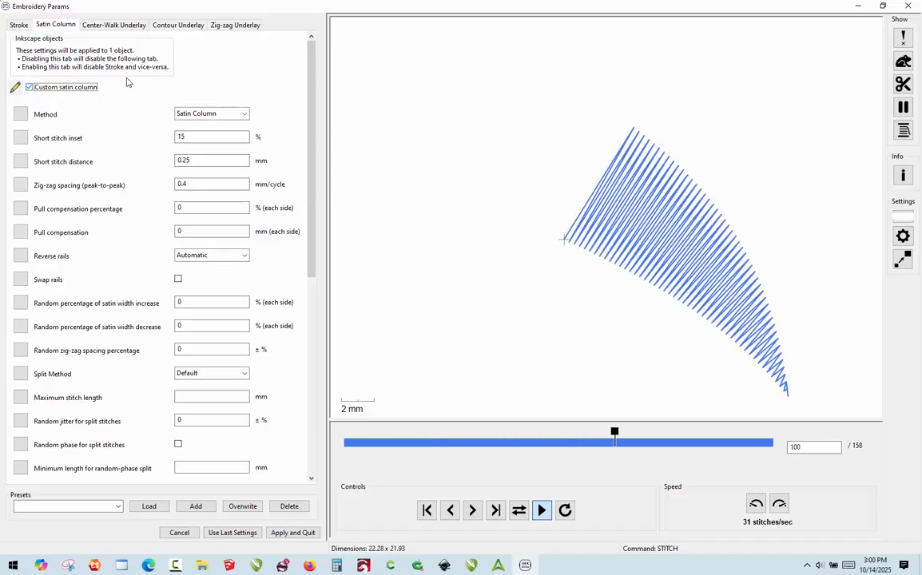
click(177, 279)
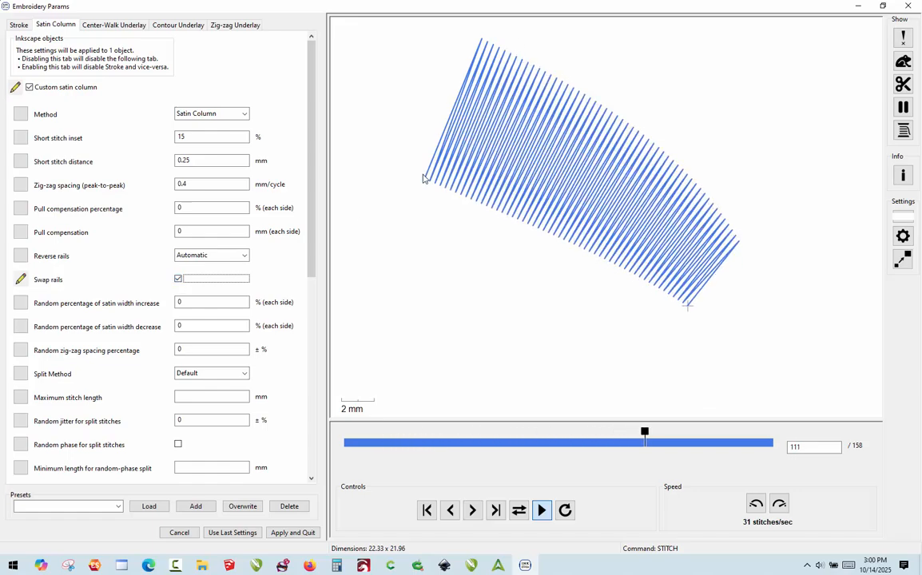
click(204, 256)
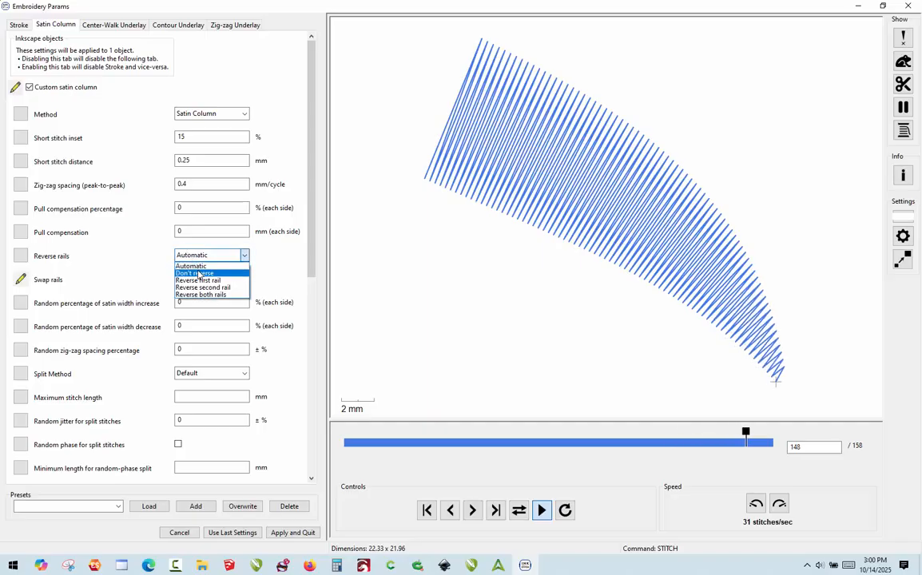
click(203, 279)
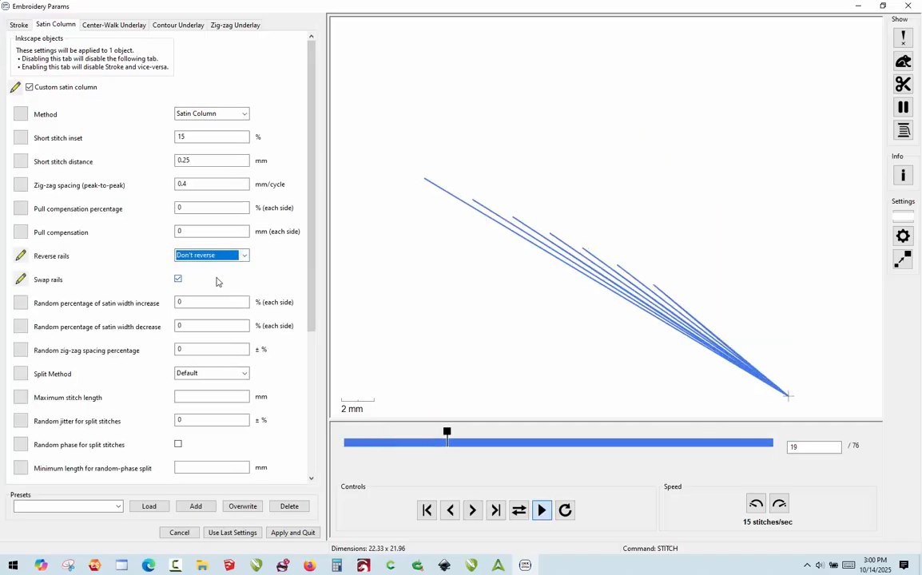
click(203, 260)
click(199, 286)
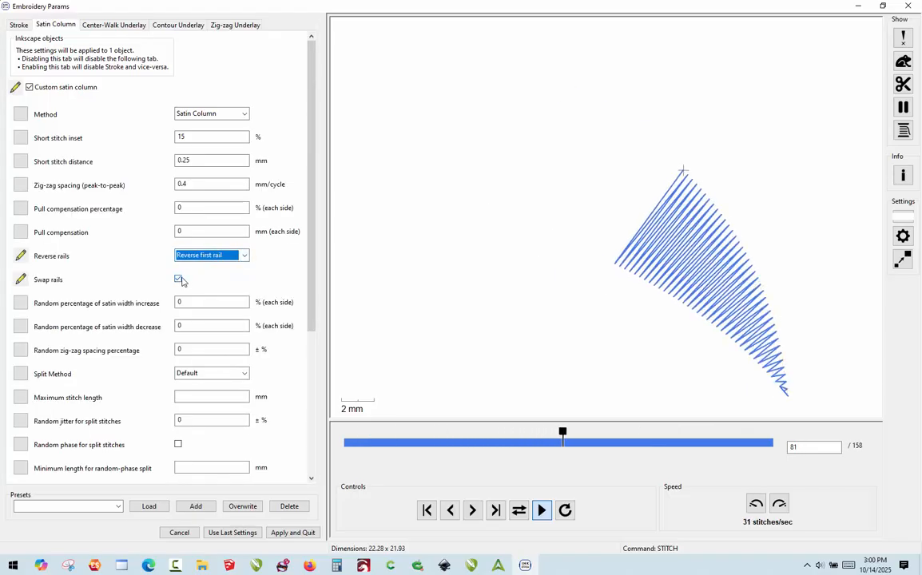
click(179, 280)
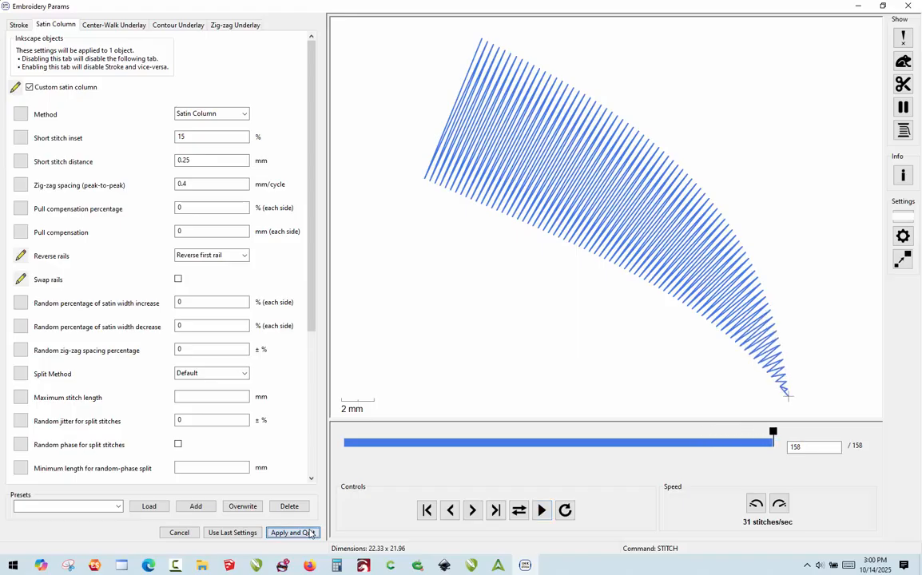
click(310, 534)
Reroute the dashed connecting stroke through the top left feather's inner tip and body to its outer tip, adding three nodes
click(265, 237)
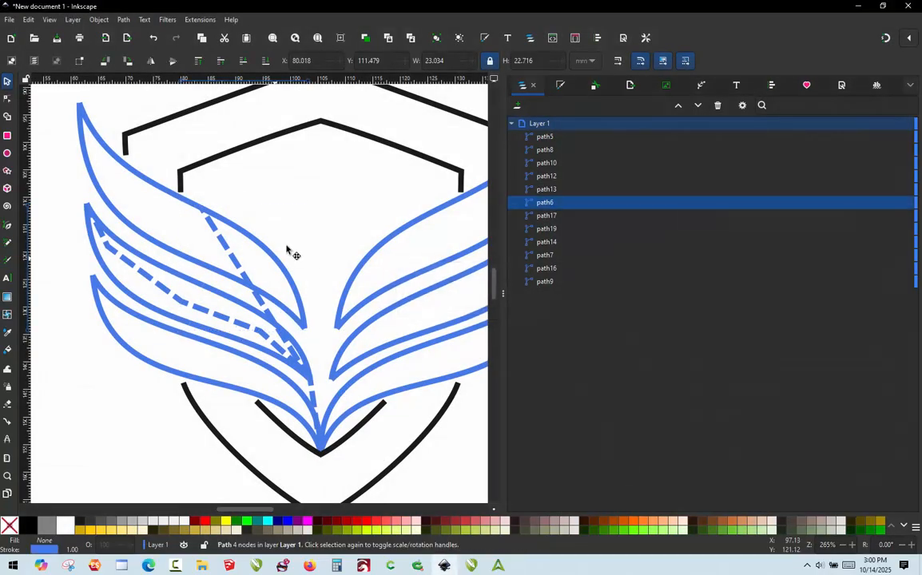
alt+click(244, 274)
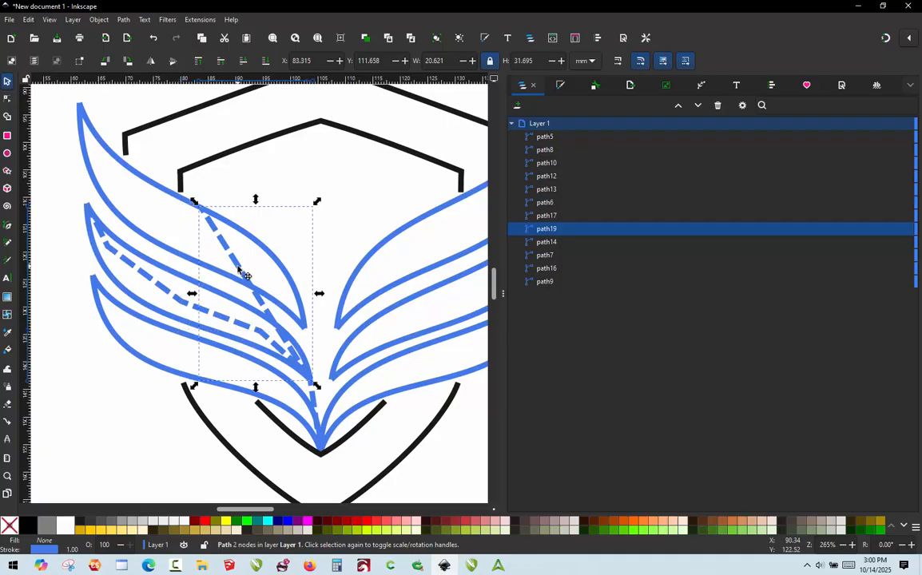
double_click(243, 274)
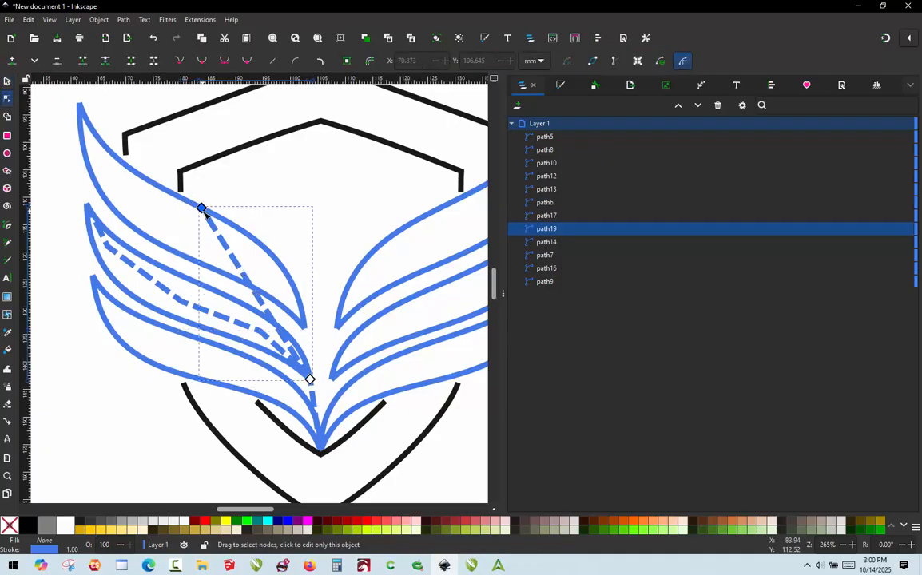
drag(202, 209, 80, 116)
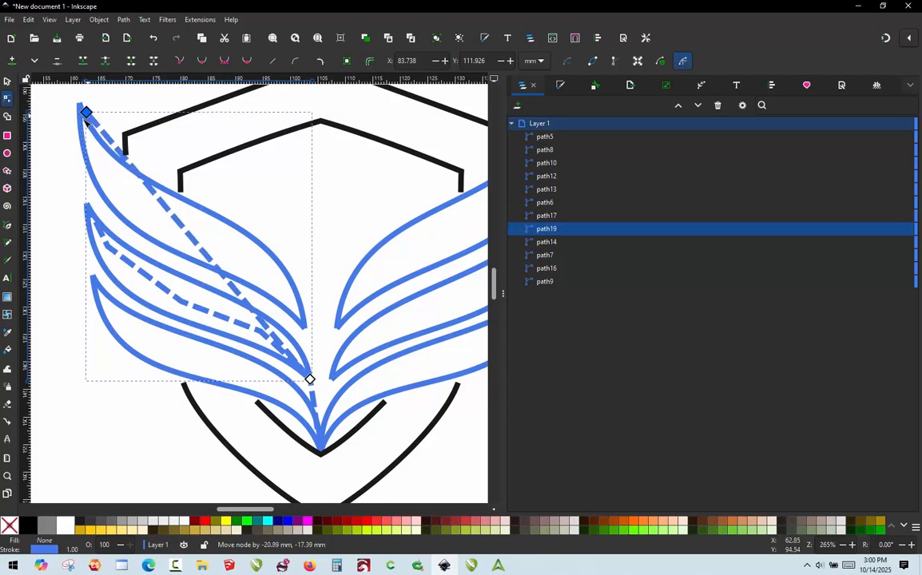
double_click(142, 189)
drag(142, 189, 117, 188)
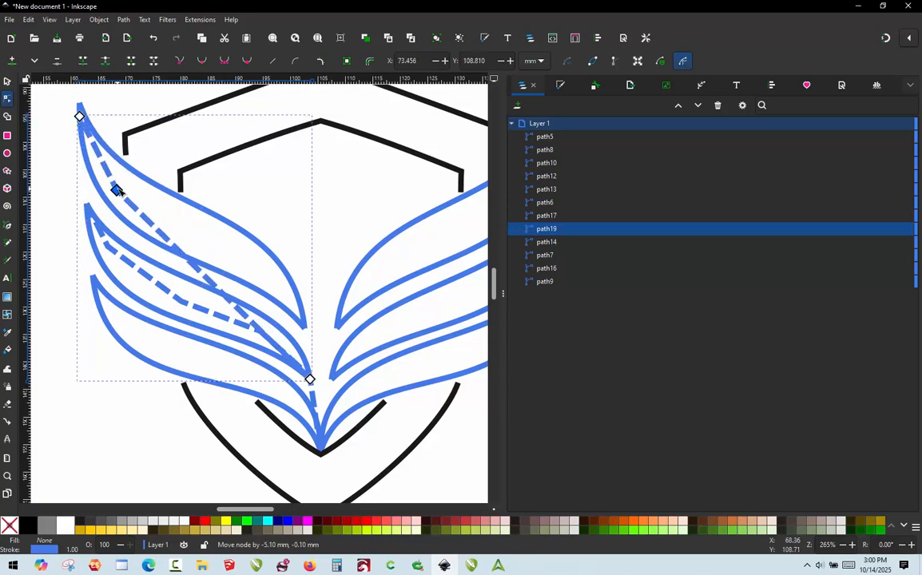
double_click(173, 245)
drag(173, 245, 304, 324)
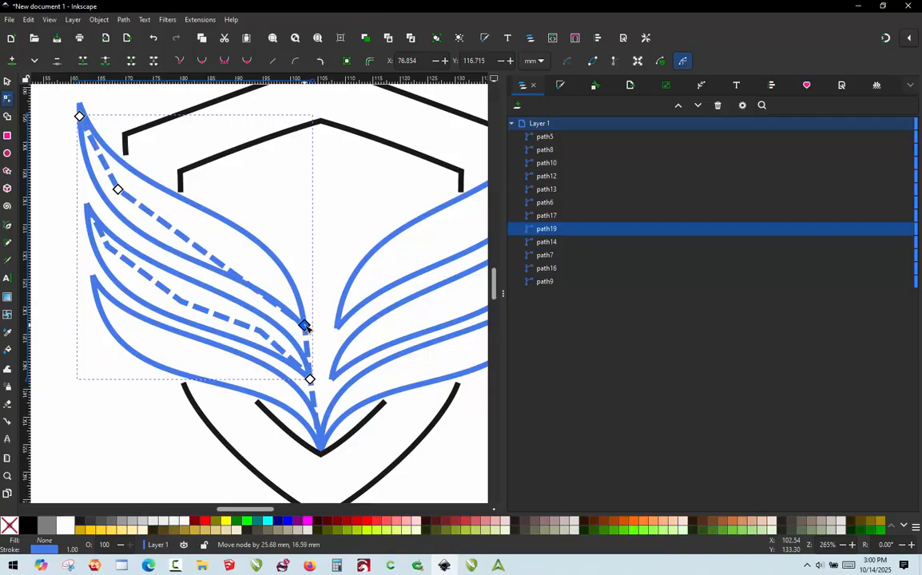
double_click(251, 285)
drag(251, 285, 256, 267)
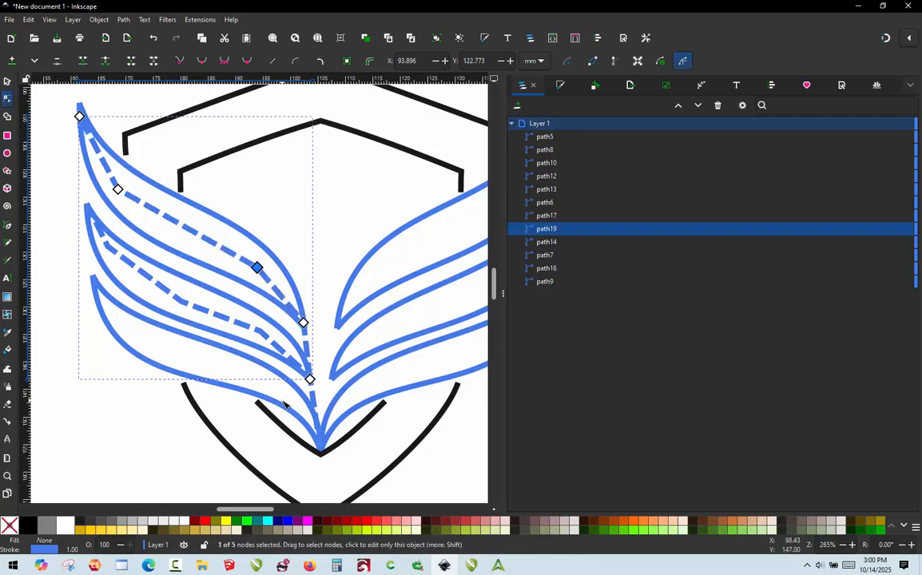
click(305, 326)
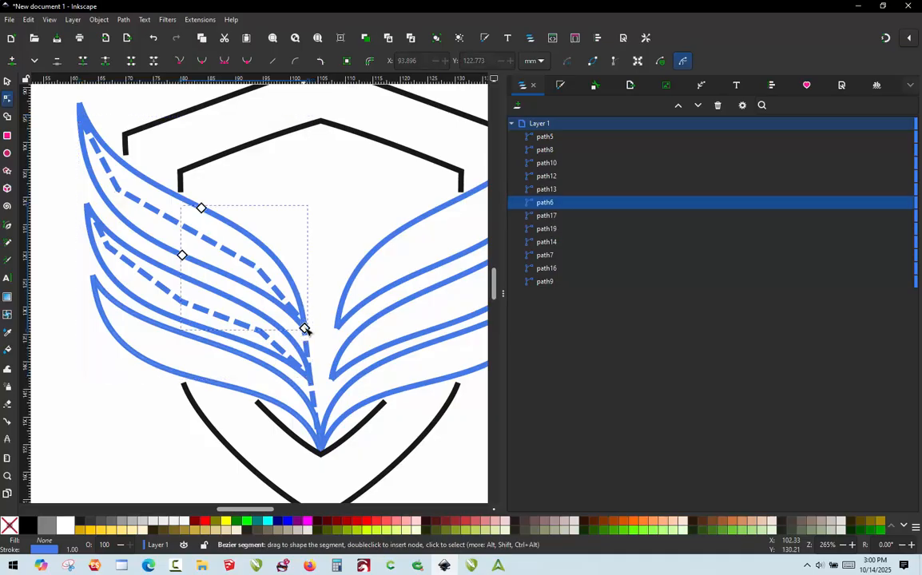
click(337, 327)
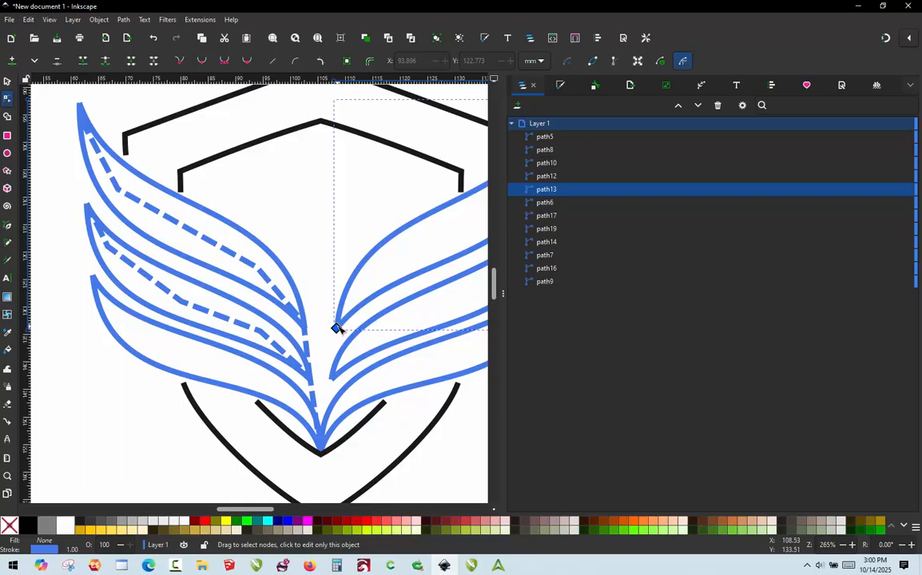
Select all left wing paths and enable Zig-zag underlay for their satin columns
scroll(332, 317, down, 2)
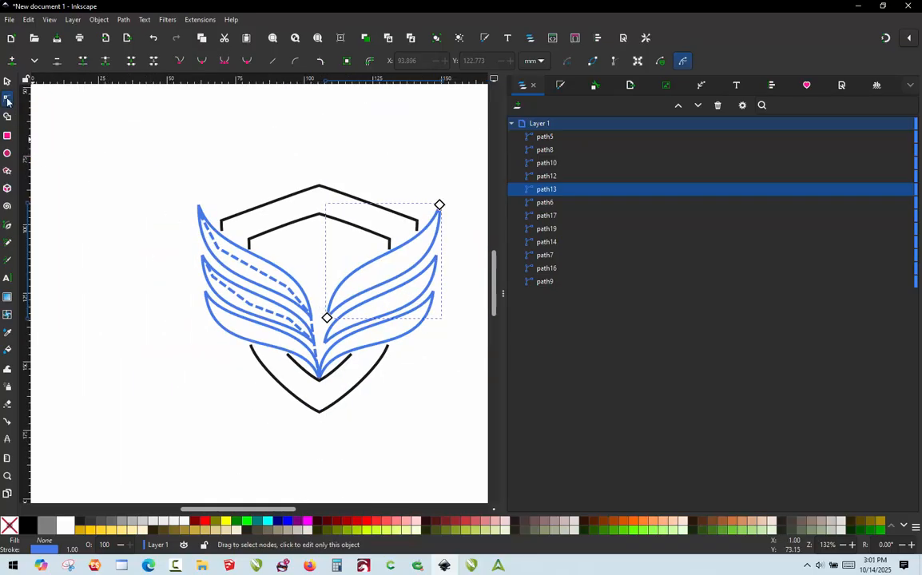
click(7, 82)
click(150, 234)
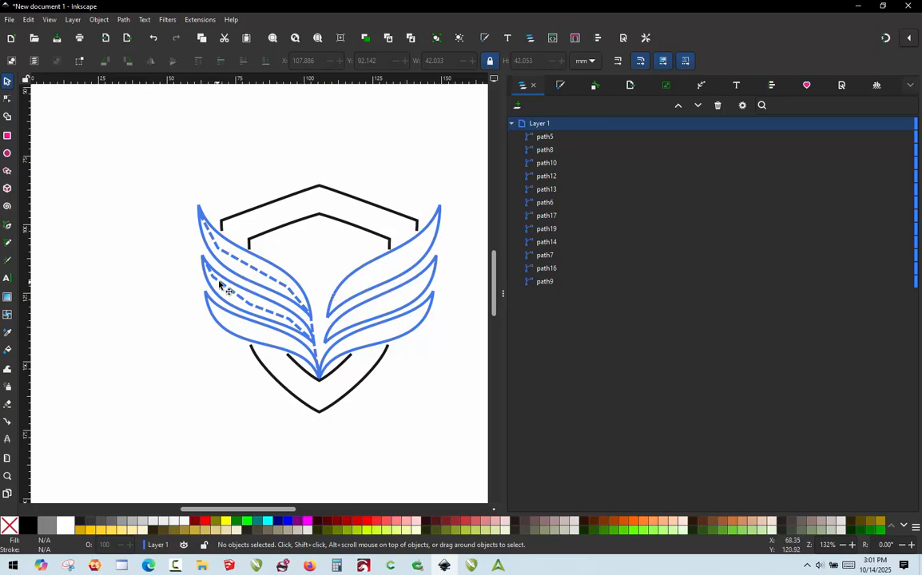
drag(175, 195, 325, 396)
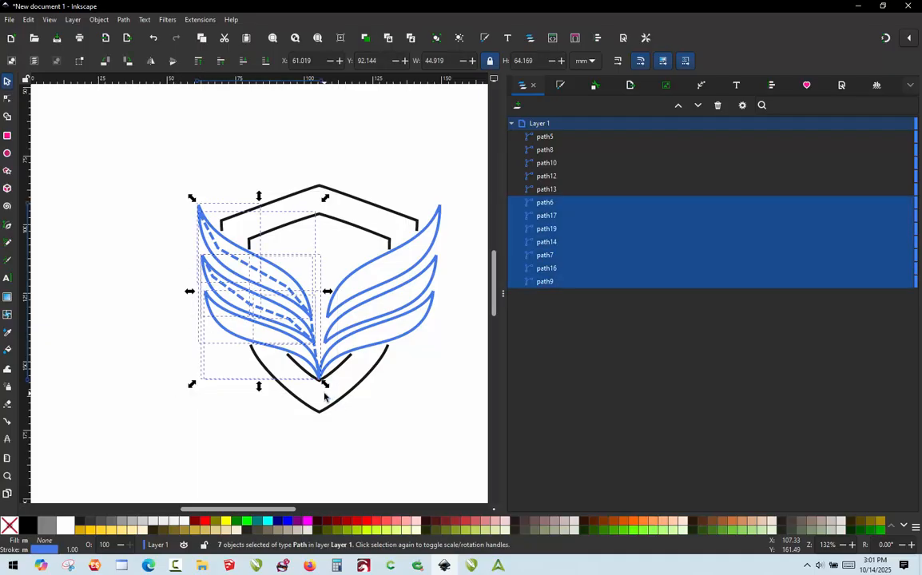
key(ctrl+c)
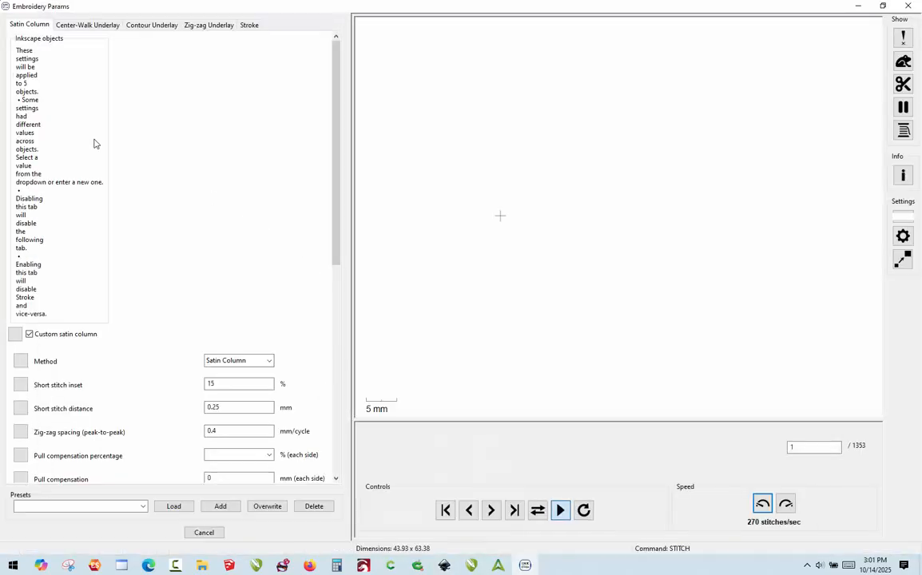
click(211, 26)
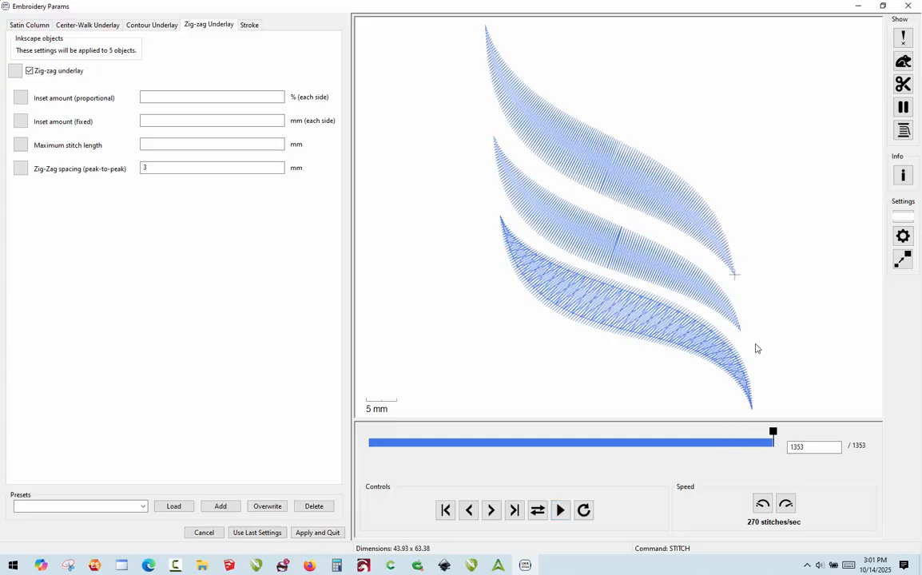
click(30, 72)
click(29, 71)
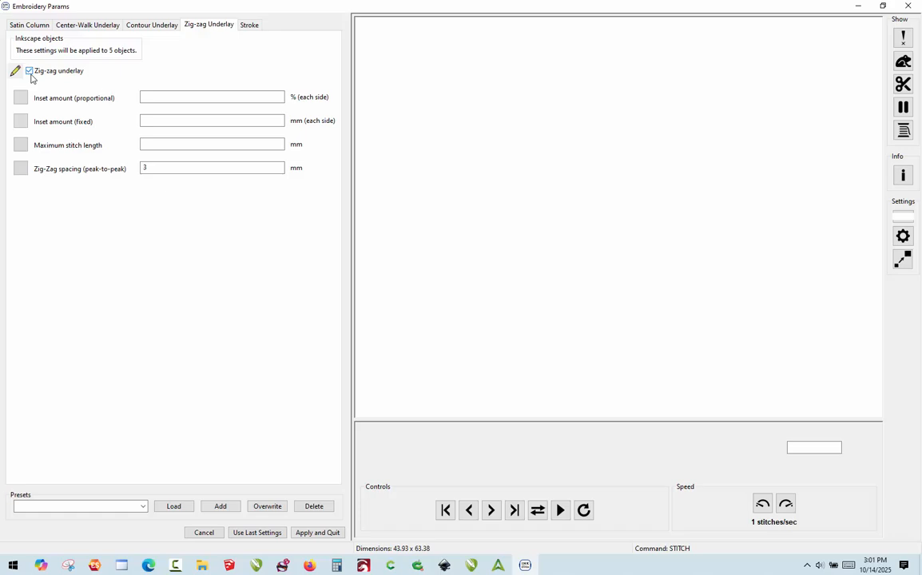
Enable Contour underlay for all the left wing's satin columns
click(143, 25)
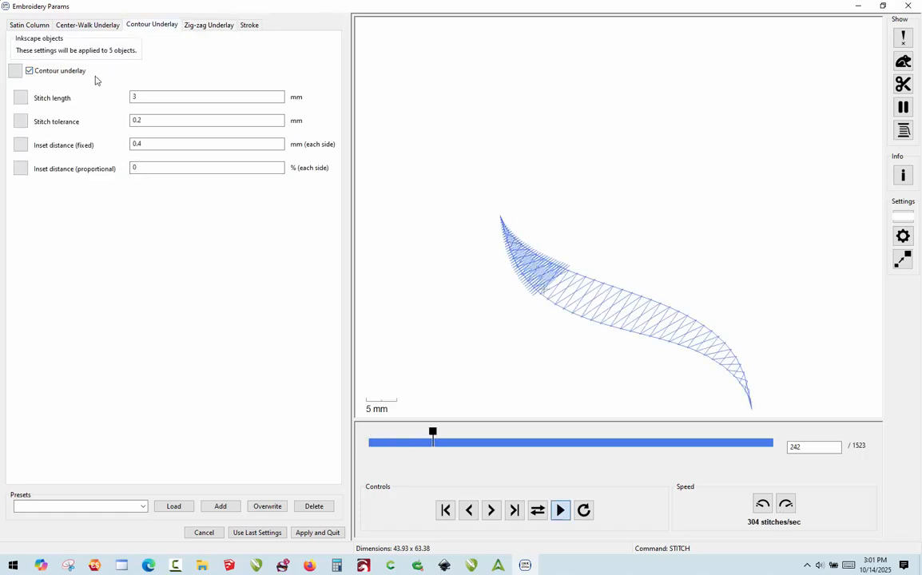
click(30, 71)
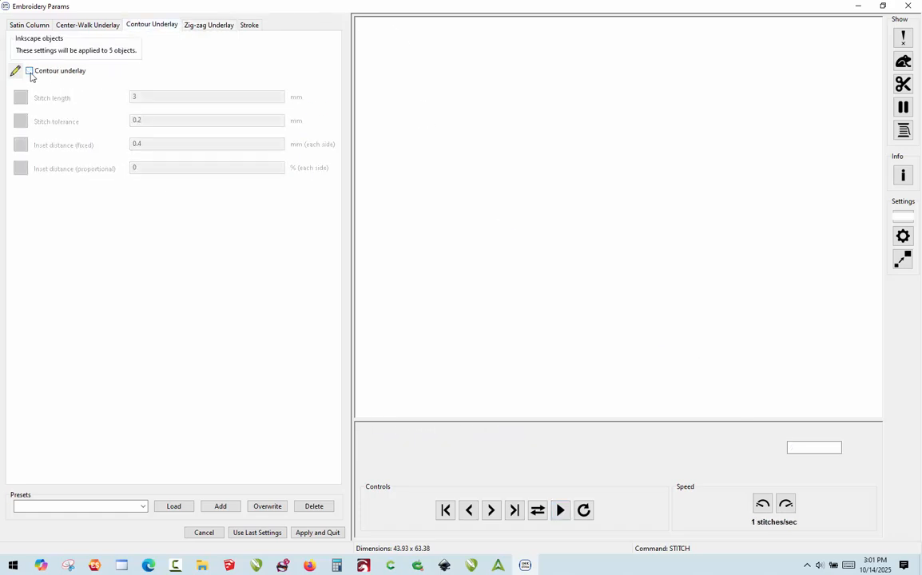
click(58, 73)
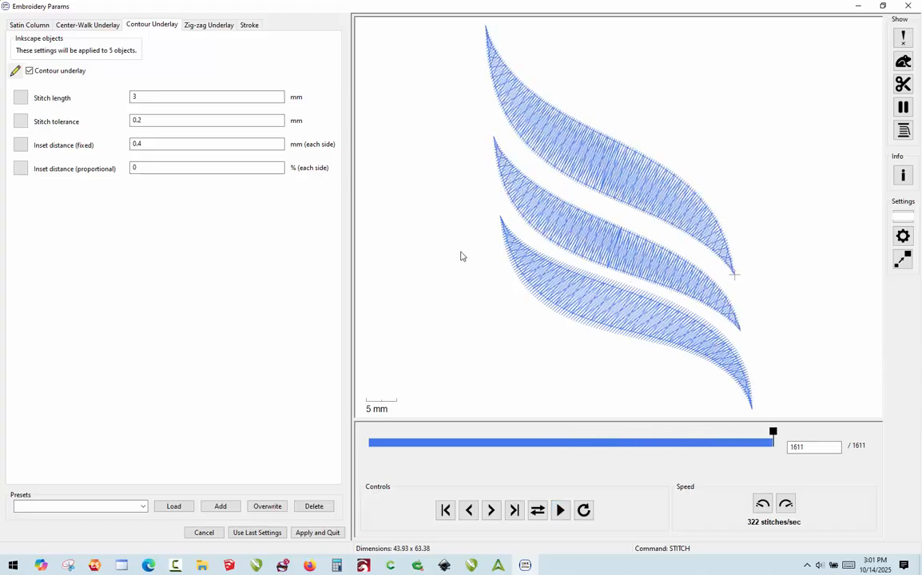
Configure the left wing's satin columns with 10% pull compensation, 4 mm maximum stitch length and the Staggered split method
click(32, 24)
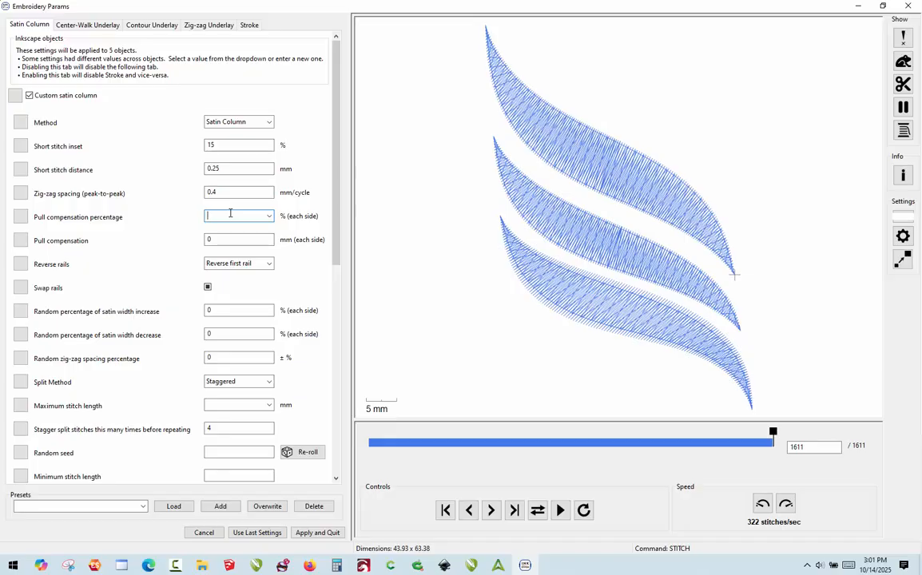
text(10)
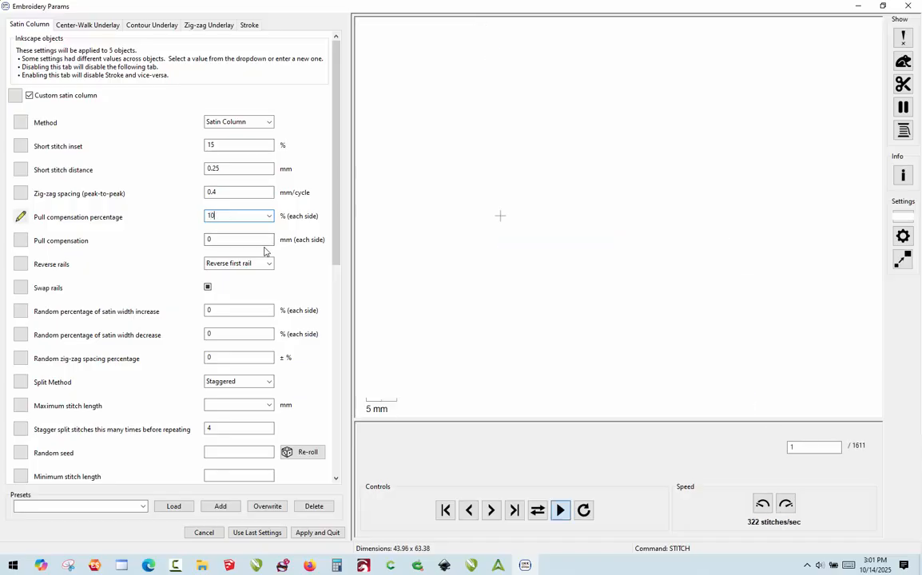
drag(339, 231, 350, 315)
click(226, 301)
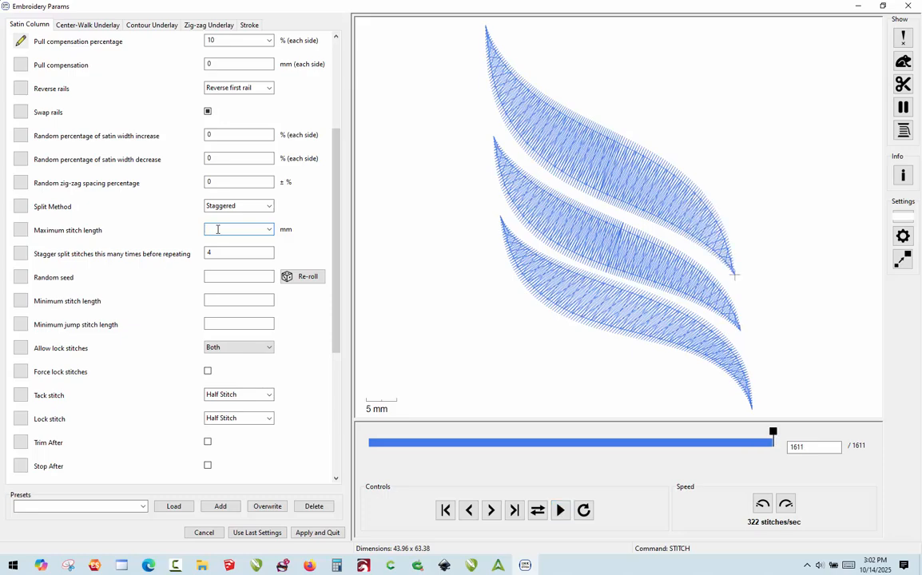
text(4)
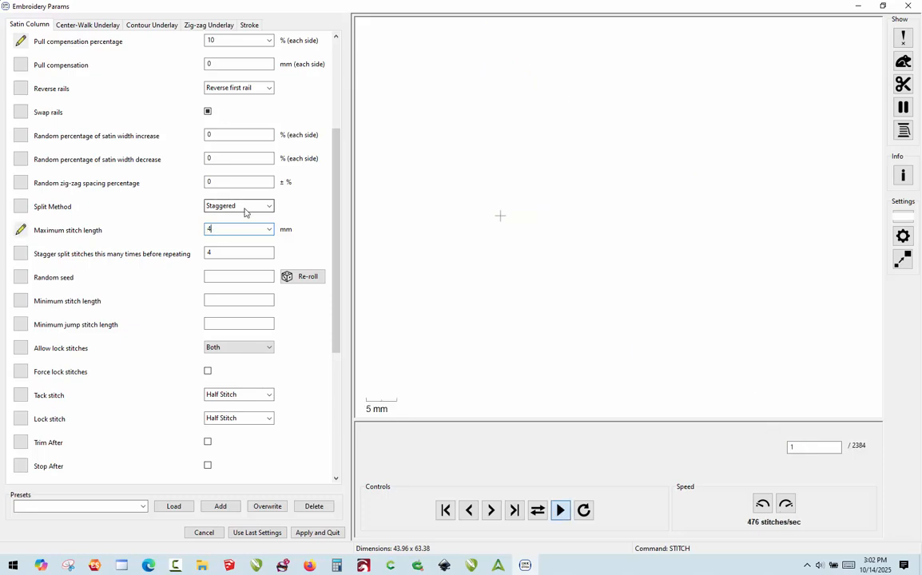
click(240, 210)
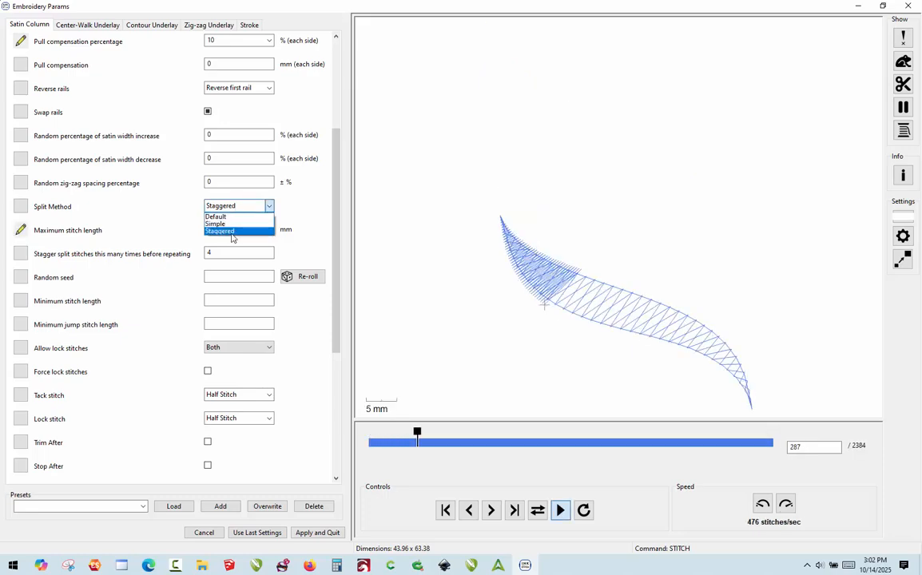
click(231, 232)
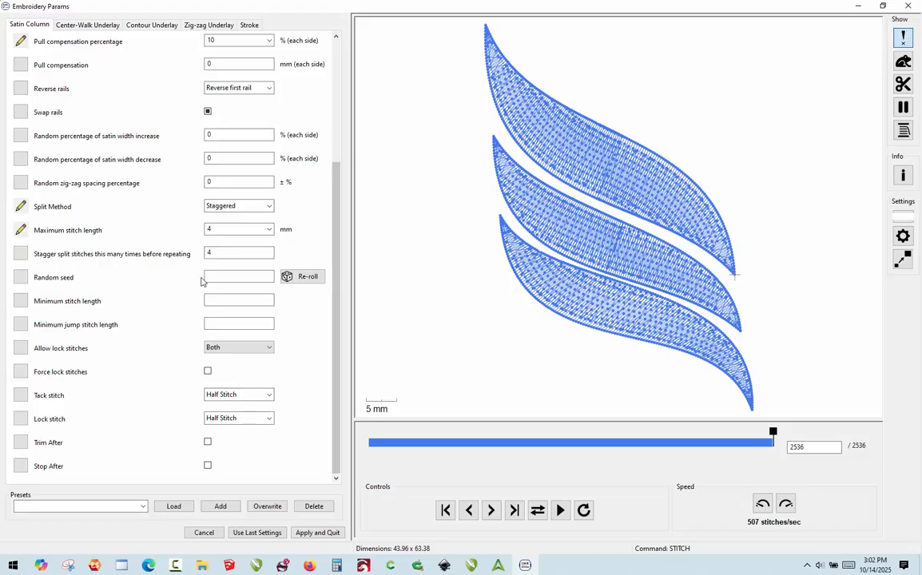
Save the current parameters as a preset named Wide Satin Staggered and apply the settings to the left wing paths
click(232, 510)
click(528, 281)
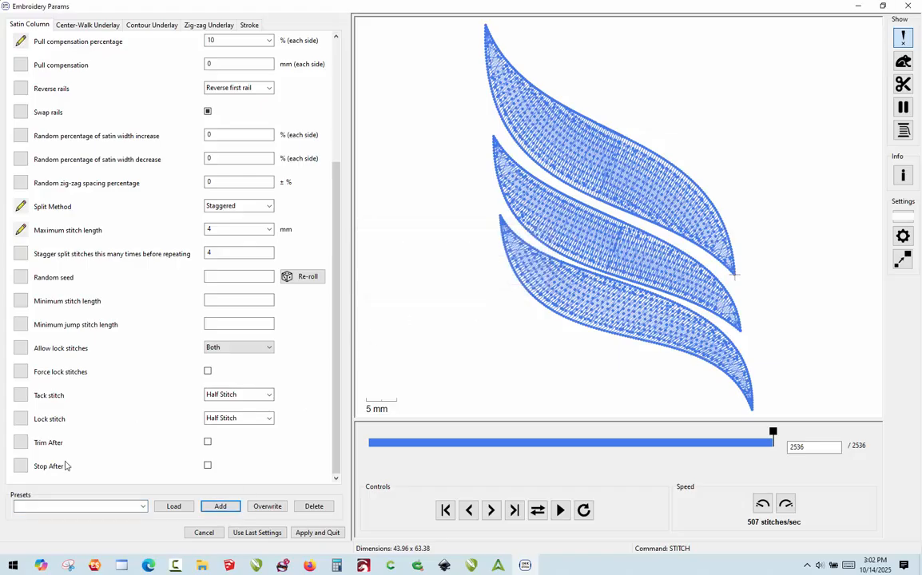
click(40, 508)
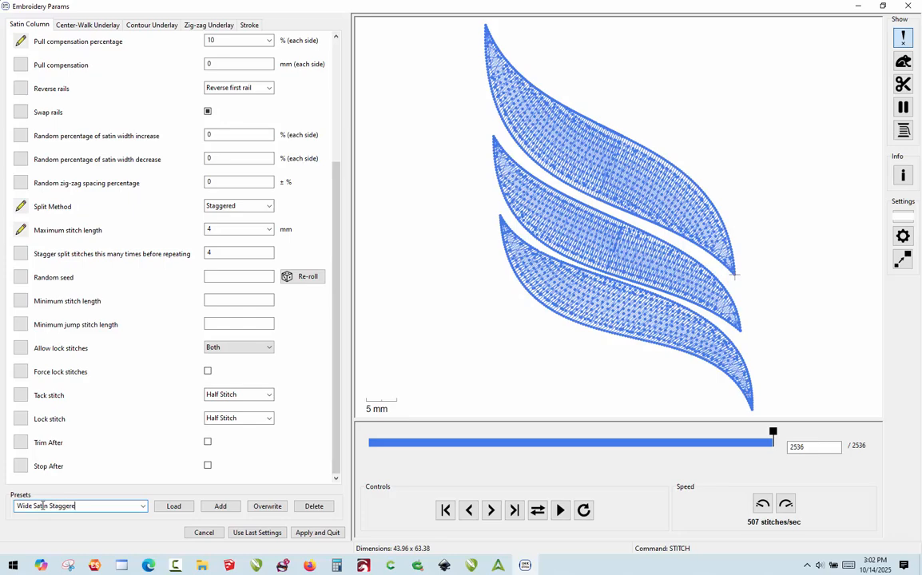
click(214, 508)
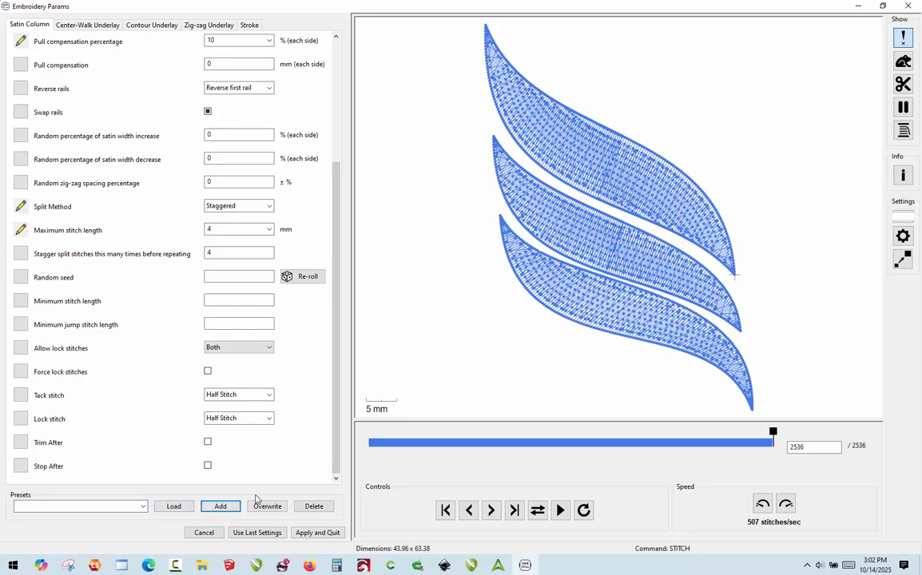
click(145, 507)
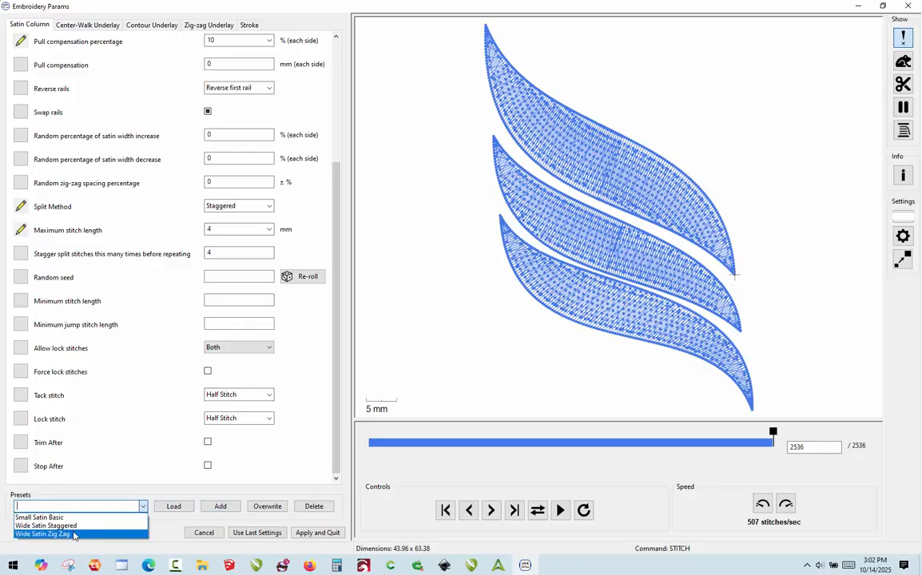
click(115, 461)
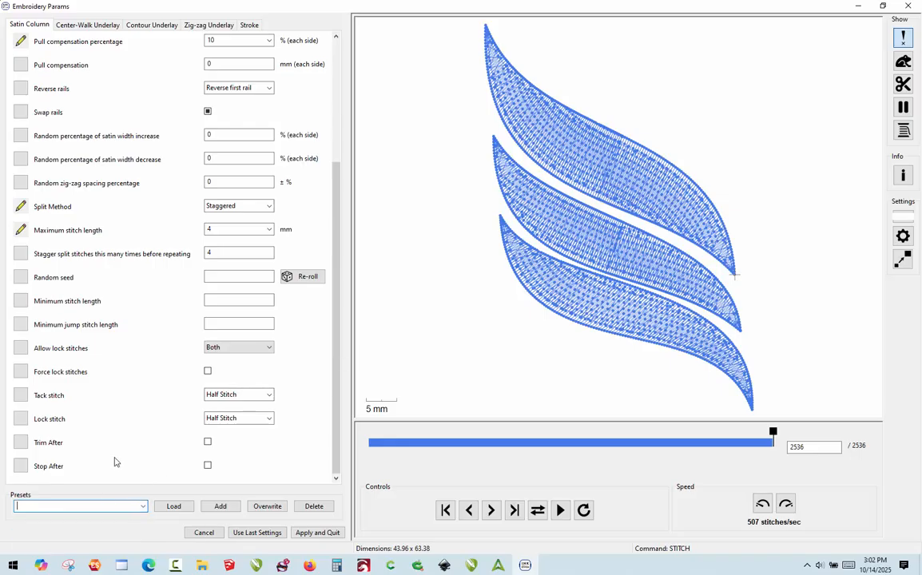
click(317, 533)
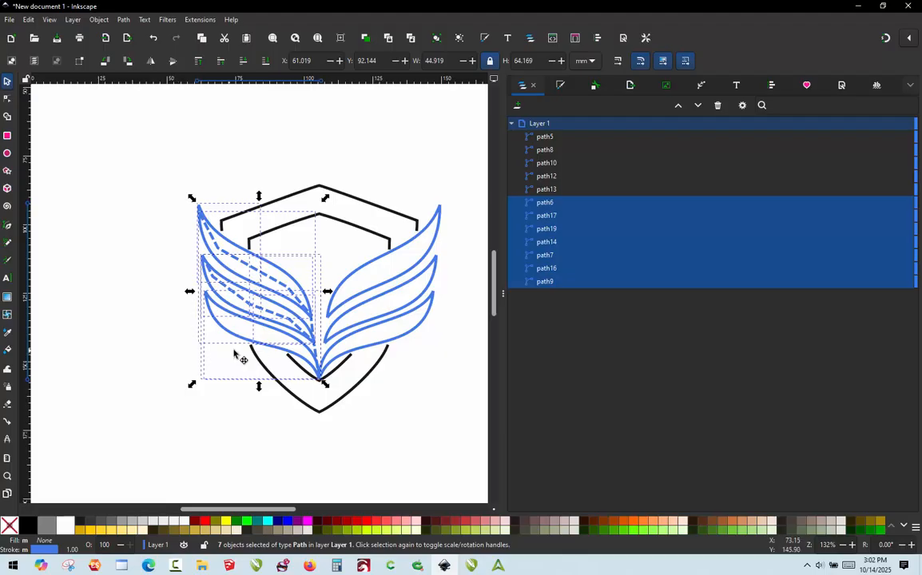
click(144, 365)
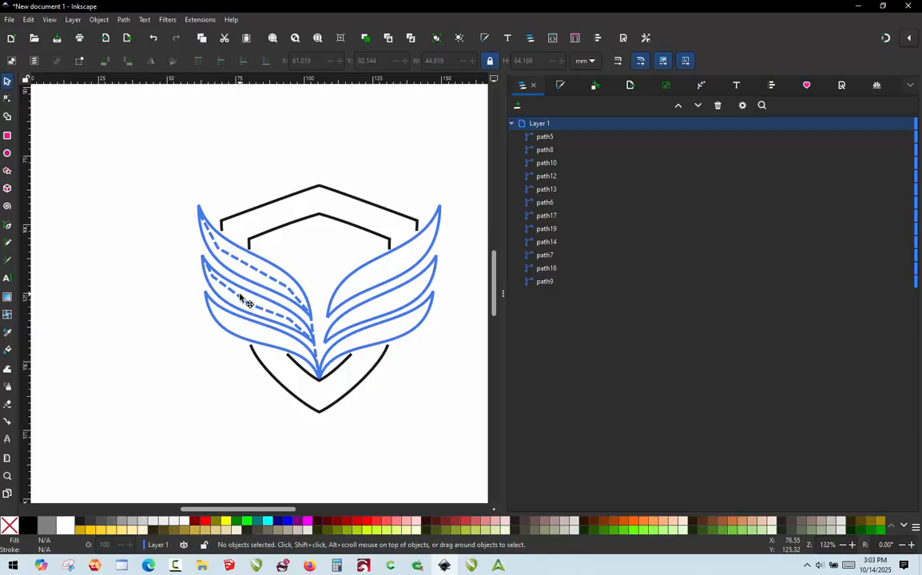
Add a node about midway along both the upper and the lower edge of the top right feather
scroll(290, 293, up, 1)
scroll(355, 291, up, 1)
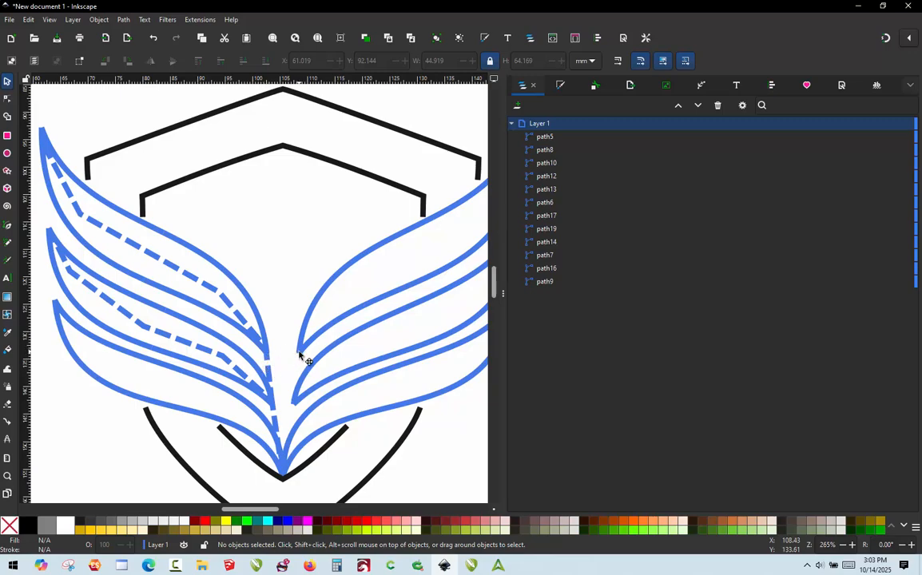
scroll(300, 355, down, 2)
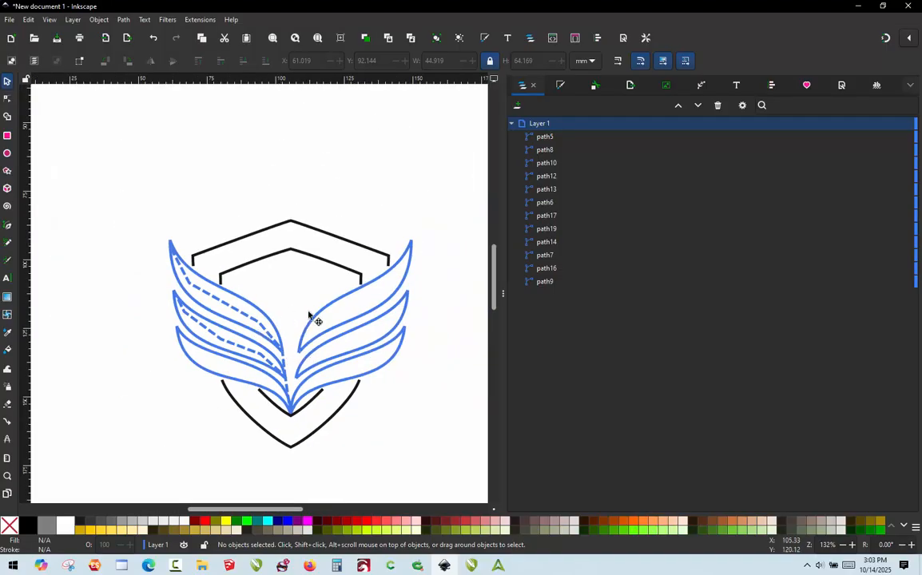
scroll(308, 311, up, 1)
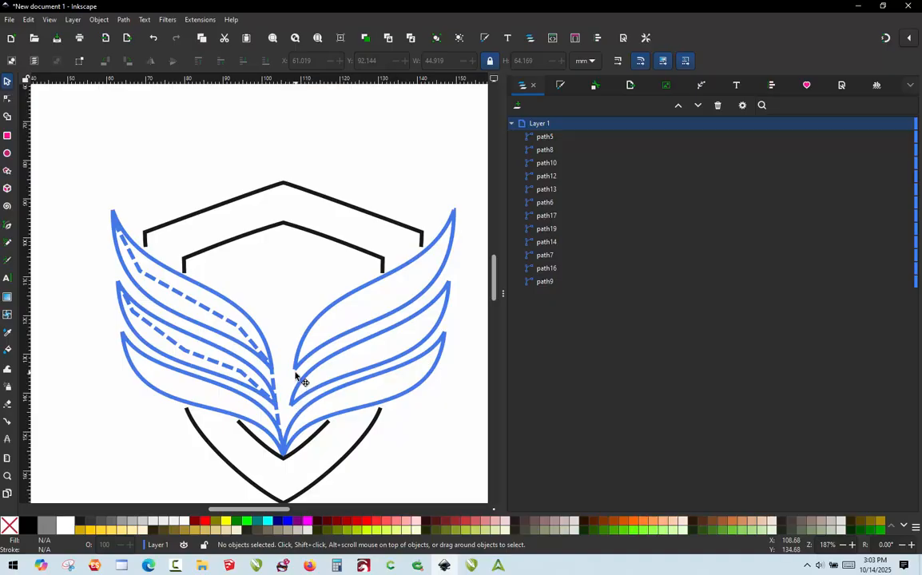
click(374, 286)
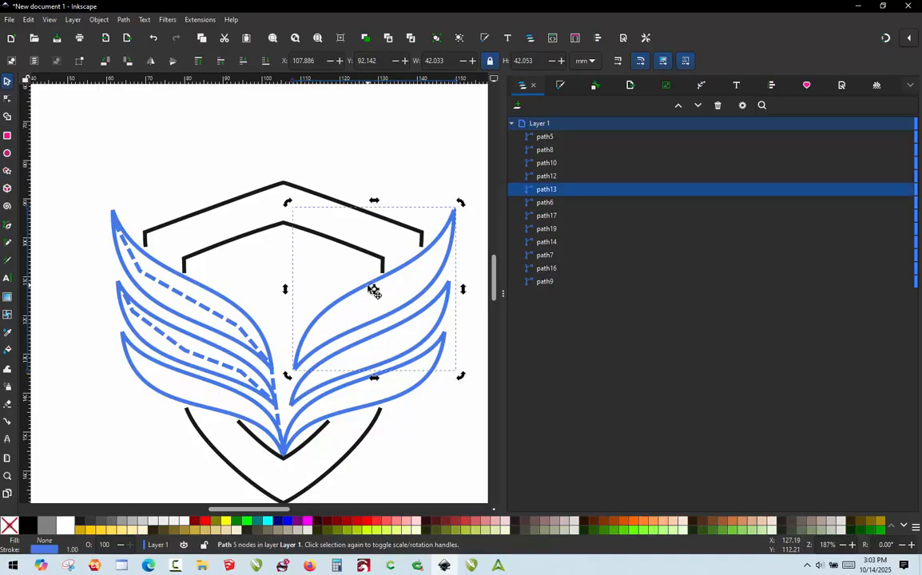
double_click(369, 289)
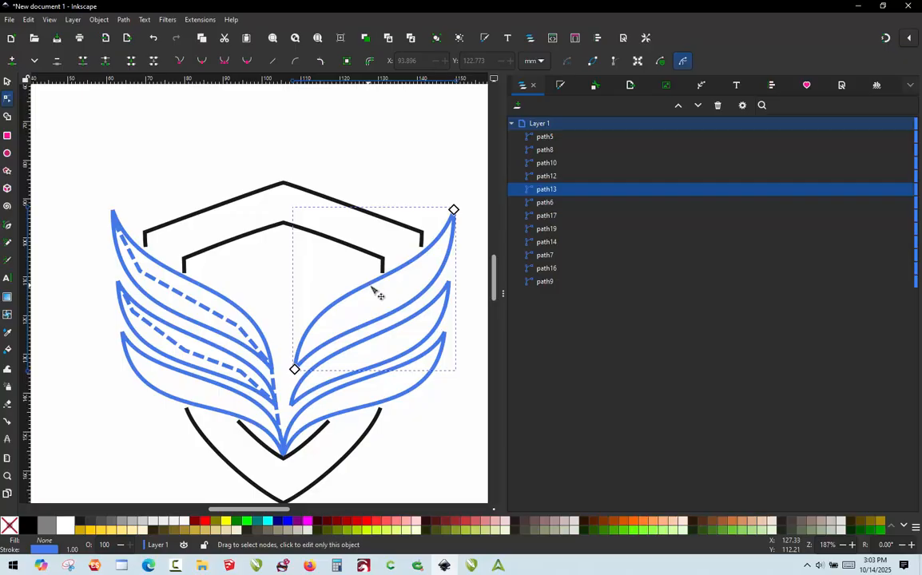
double_click(364, 286)
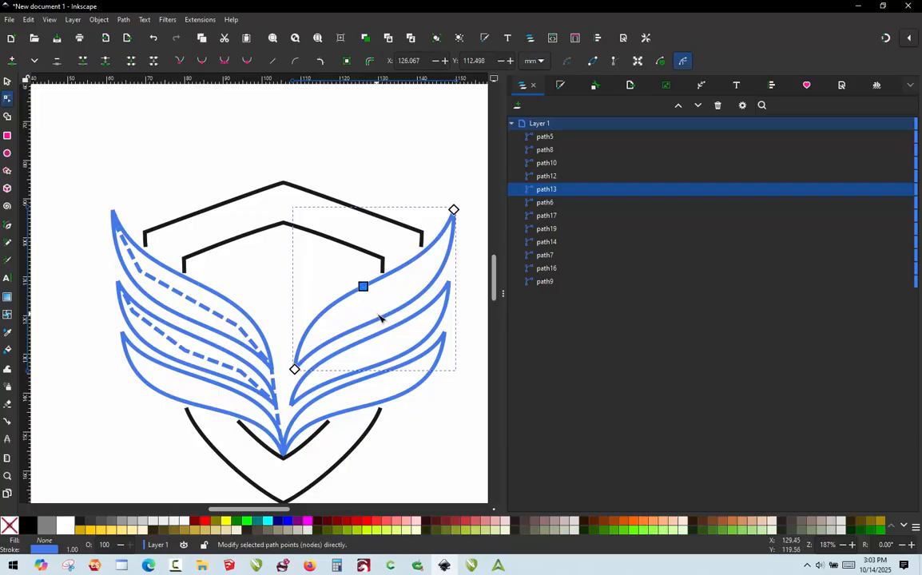
double_click(377, 320)
Turn the two new nodes into cusps and split the top right feather's path there into separate segments
shift+click(364, 286)
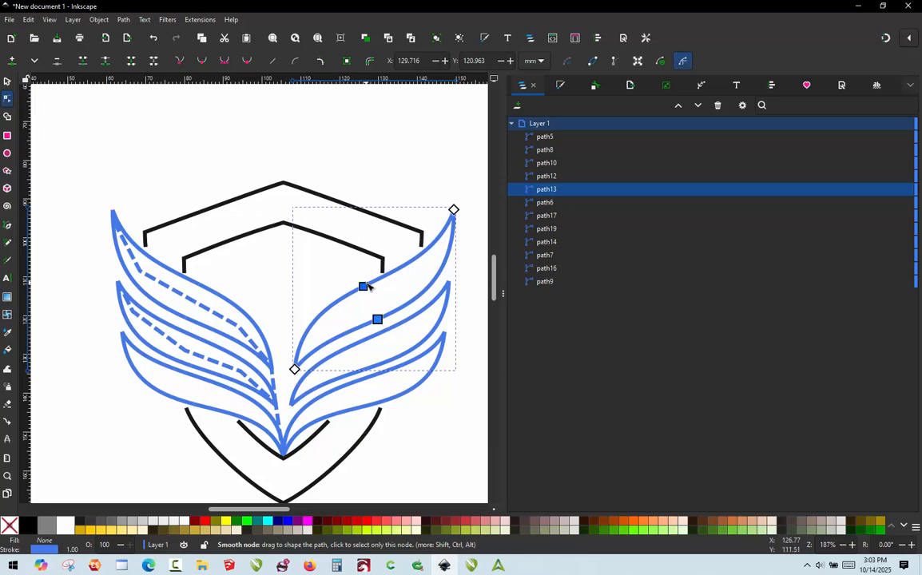
key(shift+c)
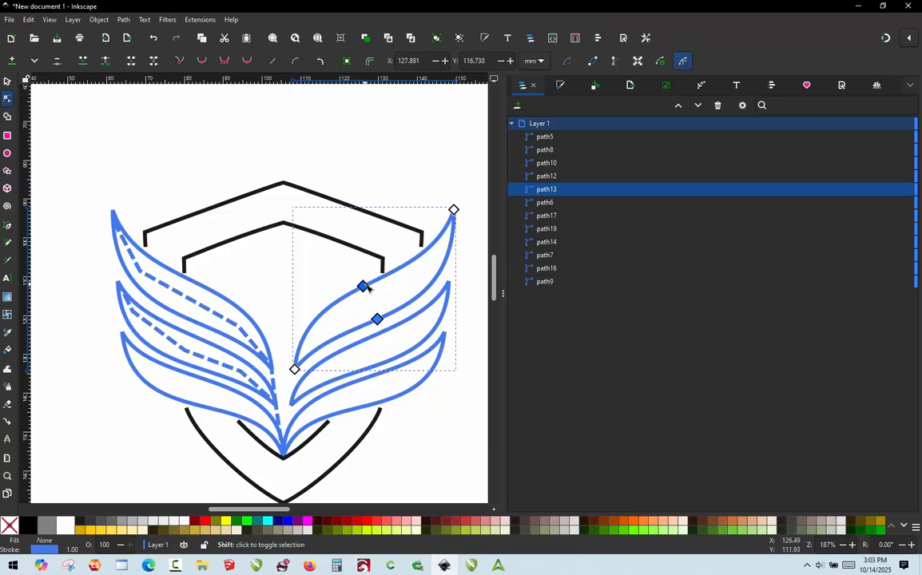
key(shift+b)
key(ctrl+shift+k)
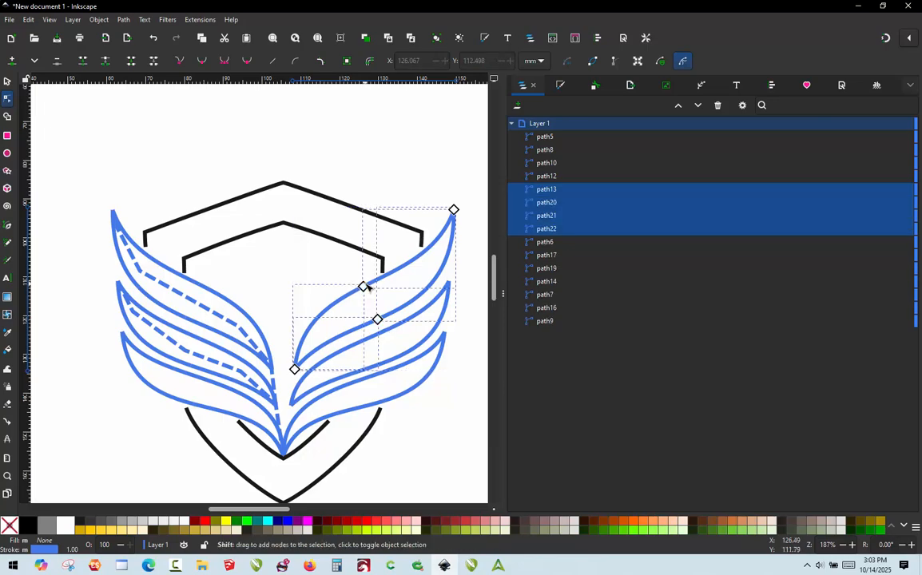
Combine the top right feather's two outer edge segments into one path and its two inner segments into another
click(7, 80)
click(447, 217)
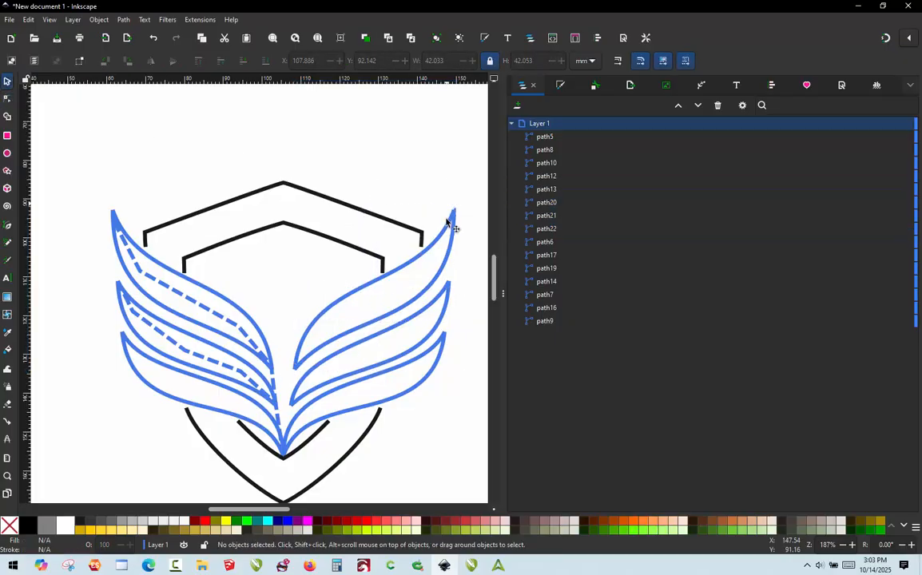
click(447, 232)
shift+click(451, 252)
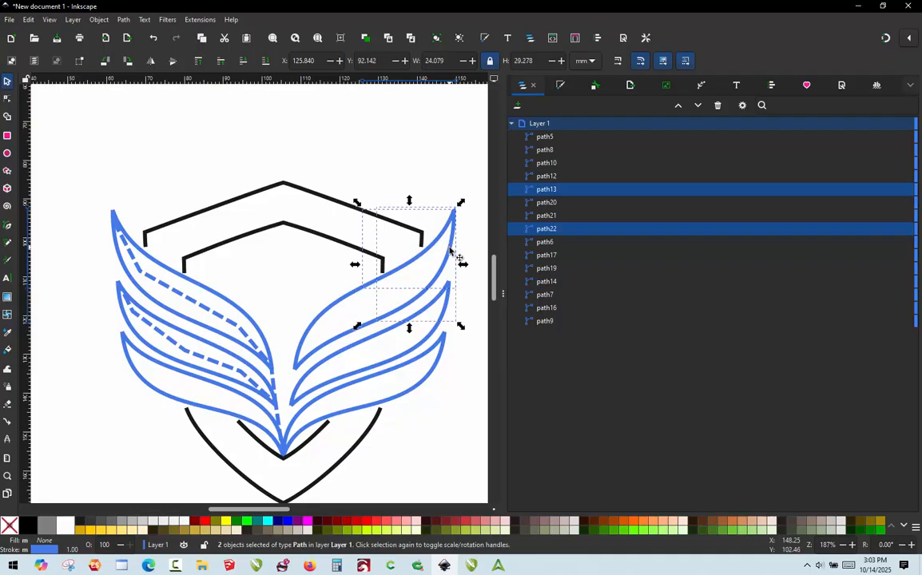
key(ctrl+k)
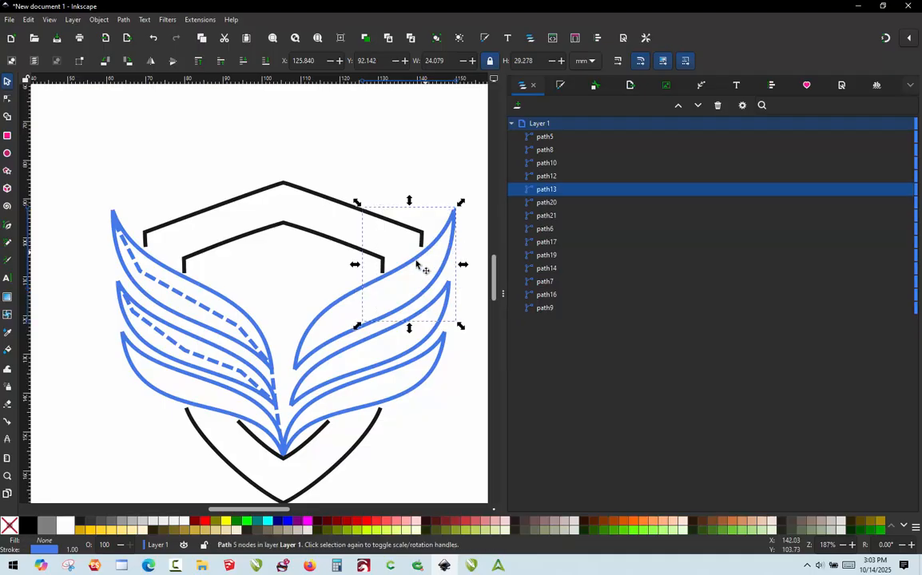
click(330, 308)
shift+click(345, 337)
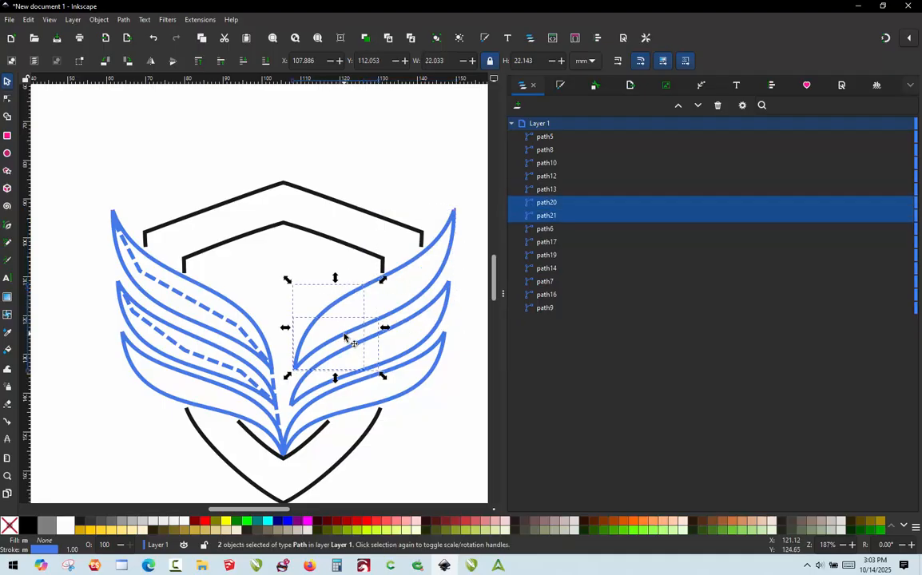
key(ctrl+k)
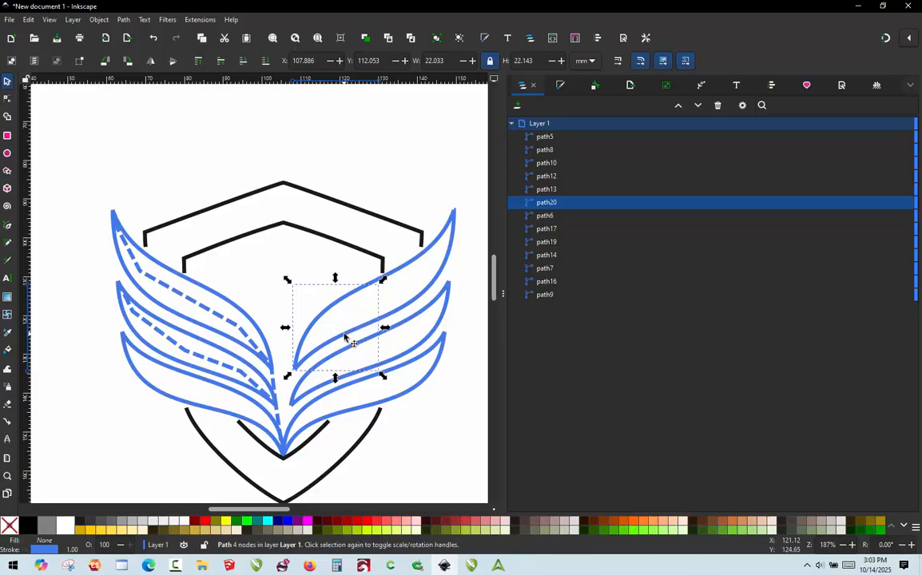
Move the top right feather's outer half directly below its inner half in the stacking order
click(253, 326)
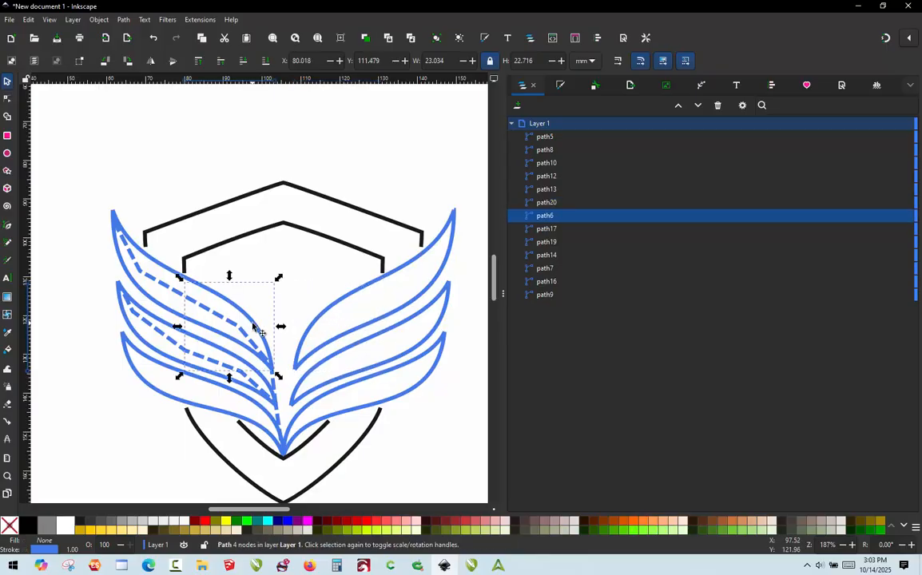
click(447, 231)
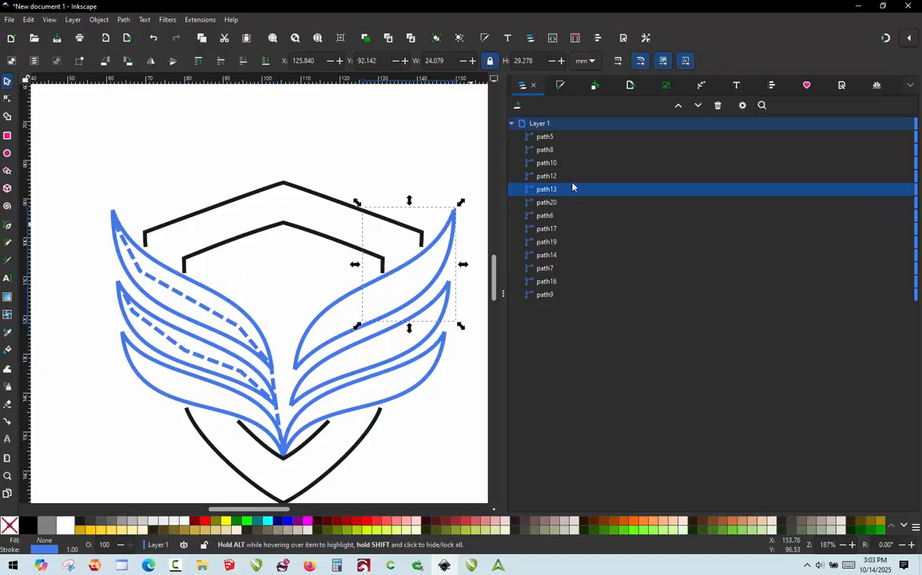
drag(559, 192, 556, 210)
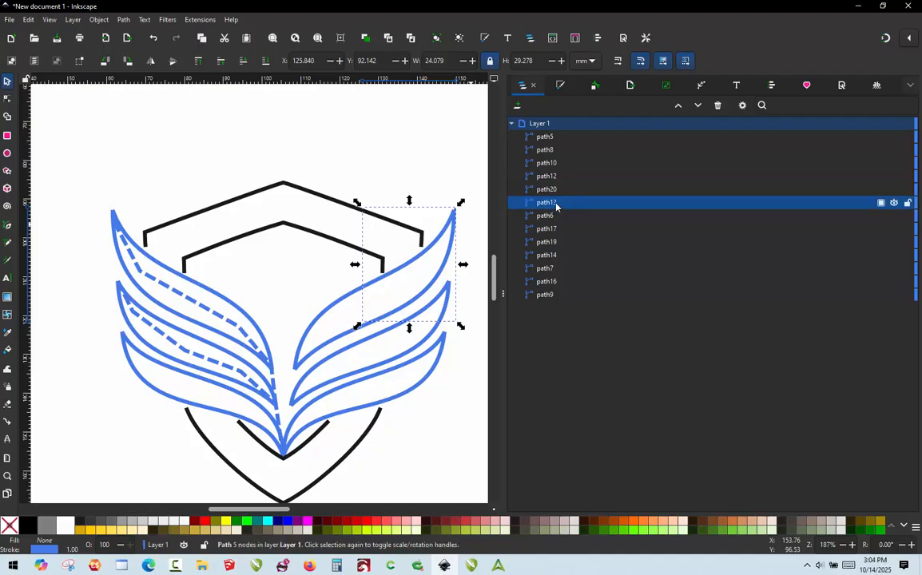
click(313, 330)
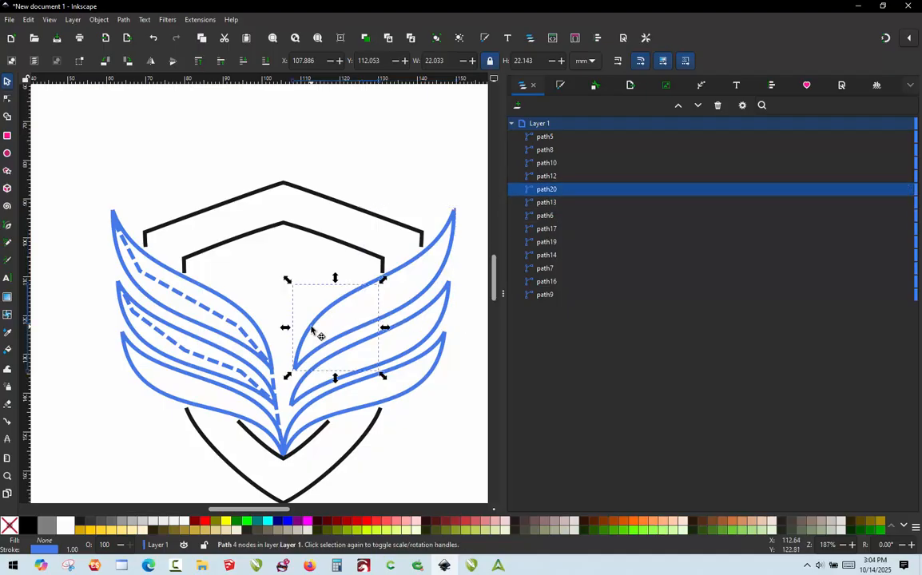
Turn the top right feather's outer half into a custom satin column and apply the Wide Satin Staggered preset to it
click(451, 234)
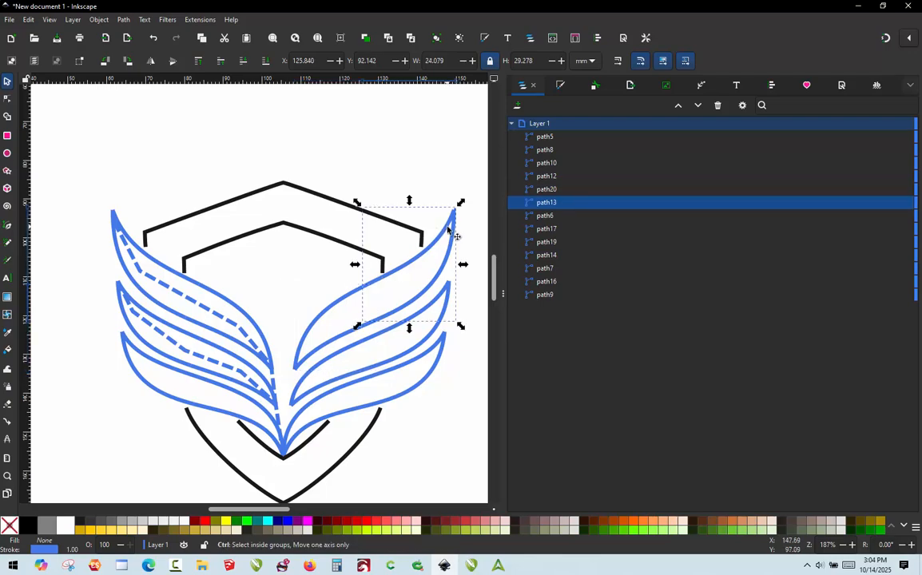
key(ctrl+alt+q)
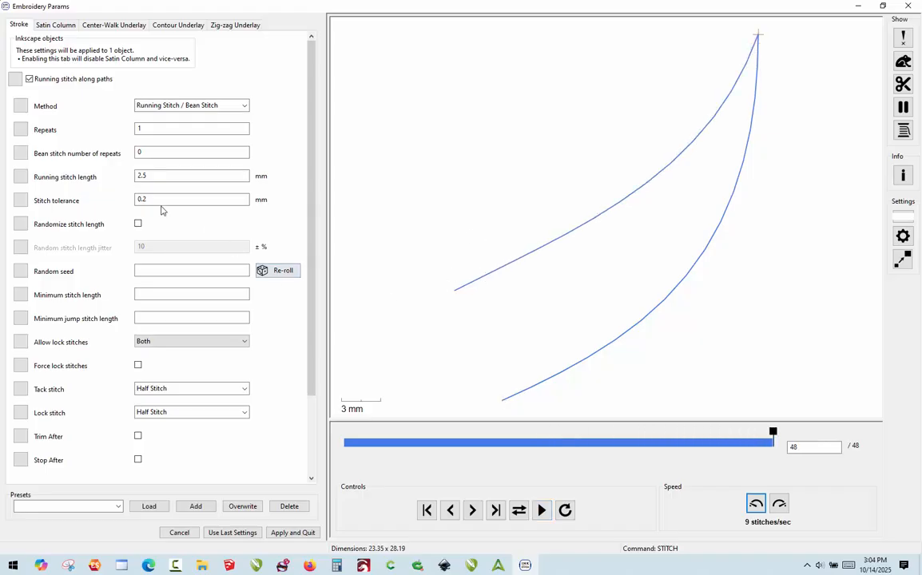
click(56, 25)
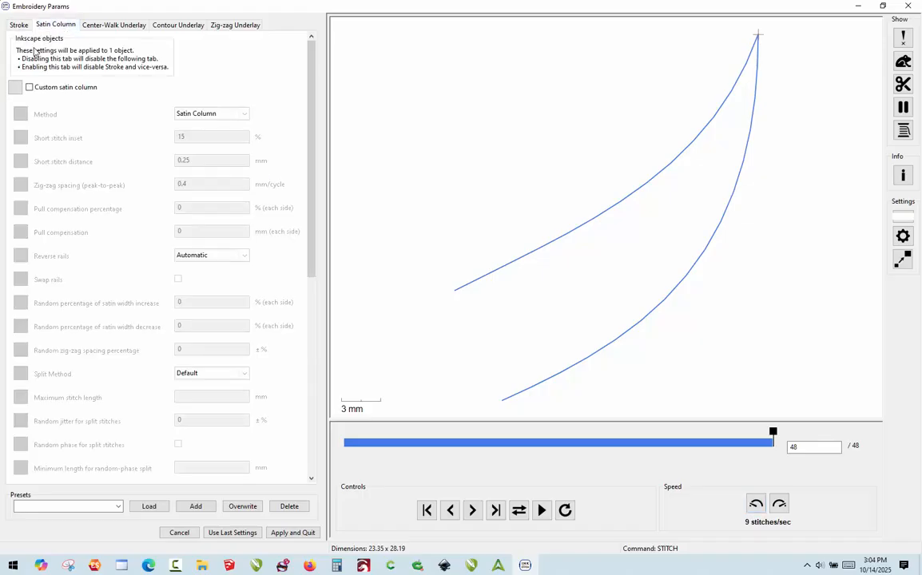
click(30, 87)
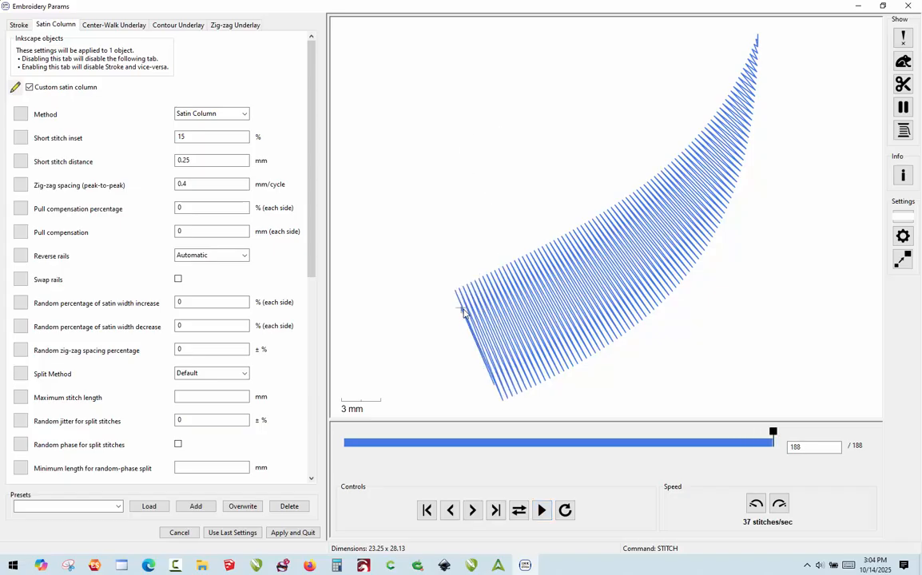
click(118, 507)
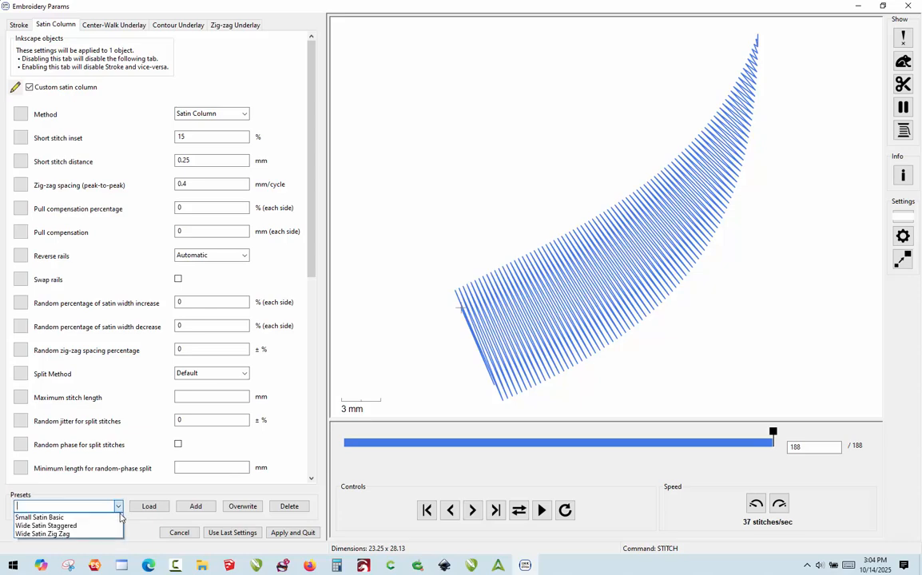
click(78, 527)
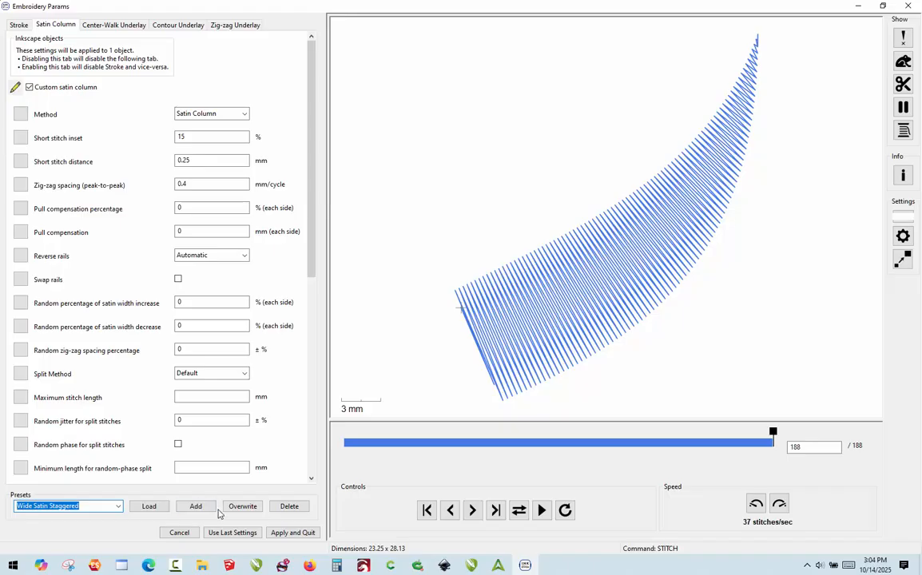
click(149, 507)
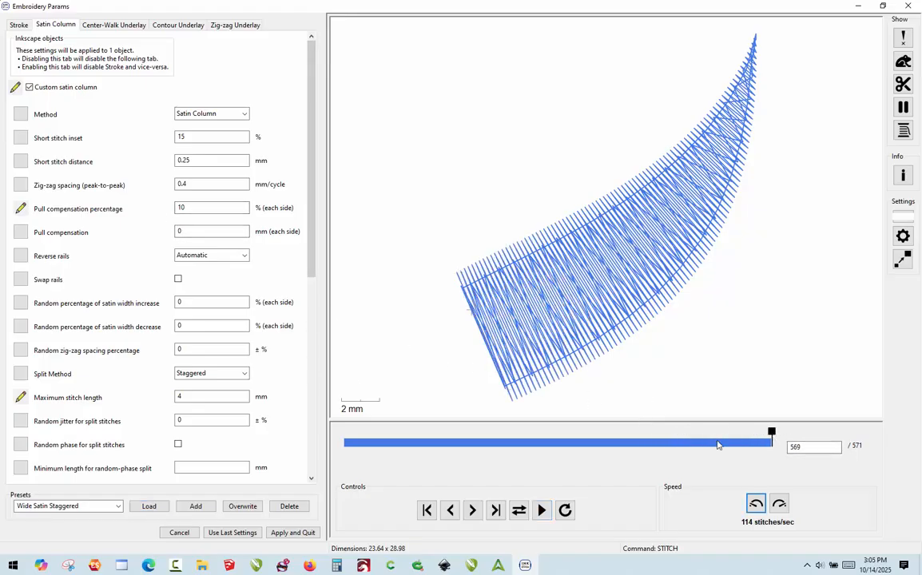
drag(718, 444, 806, 379)
click(292, 532)
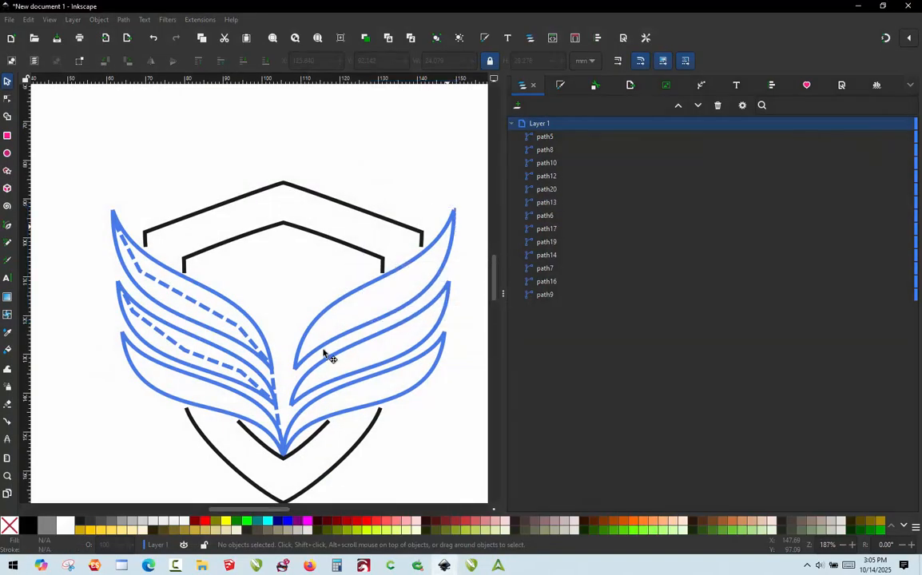
Make the top right feather's inner half a custom satin column and load the Wide Satin Staggered preset for it
click(319, 350)
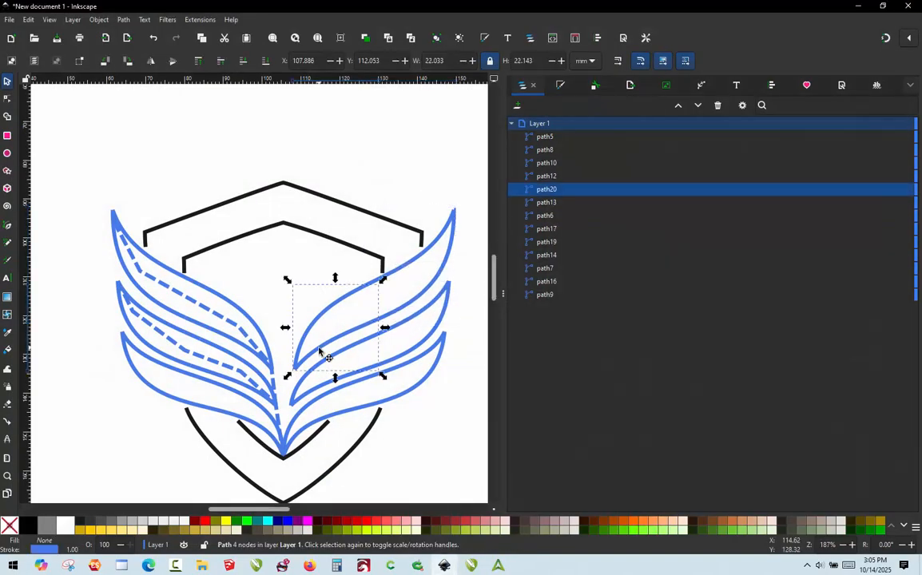
key(ctrl+alt+p)
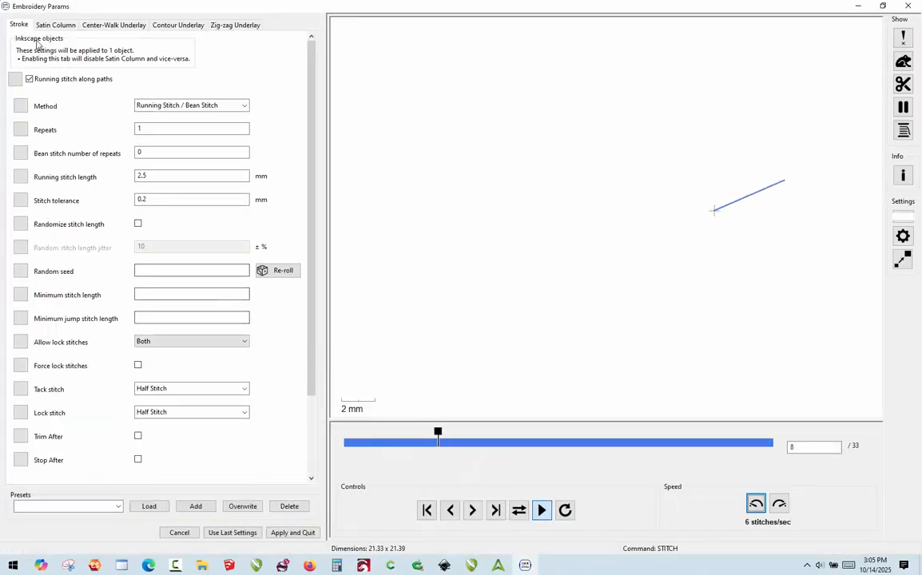
click(47, 29)
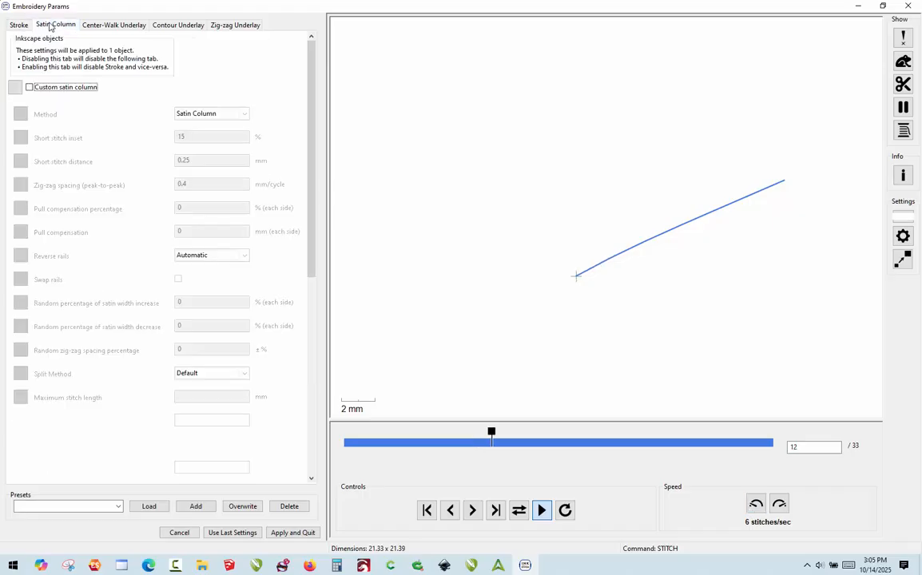
click(28, 88)
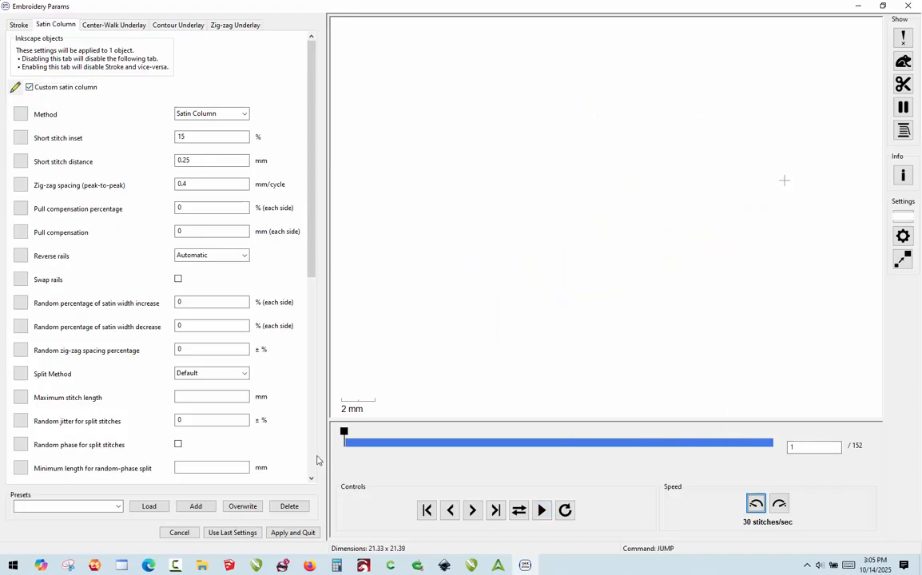
drag(344, 435, 784, 452)
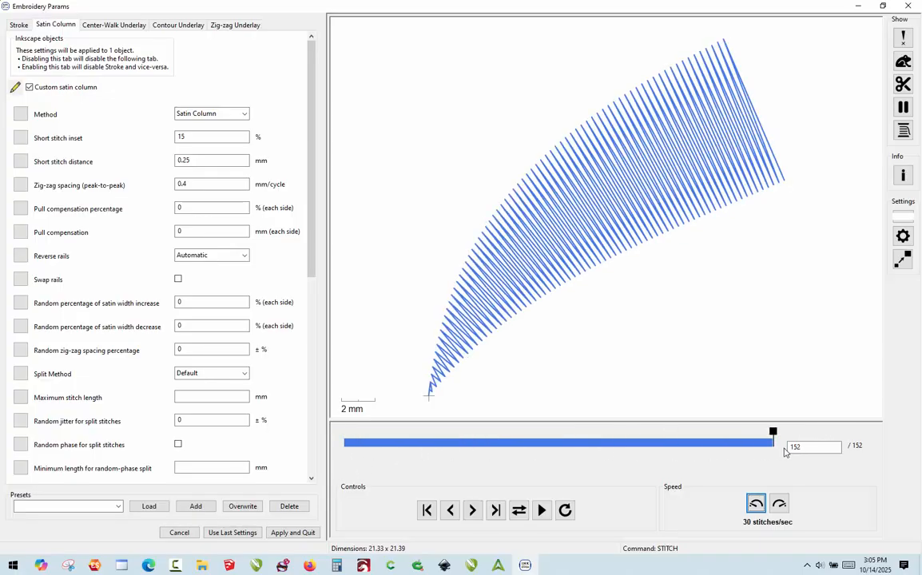
click(117, 506)
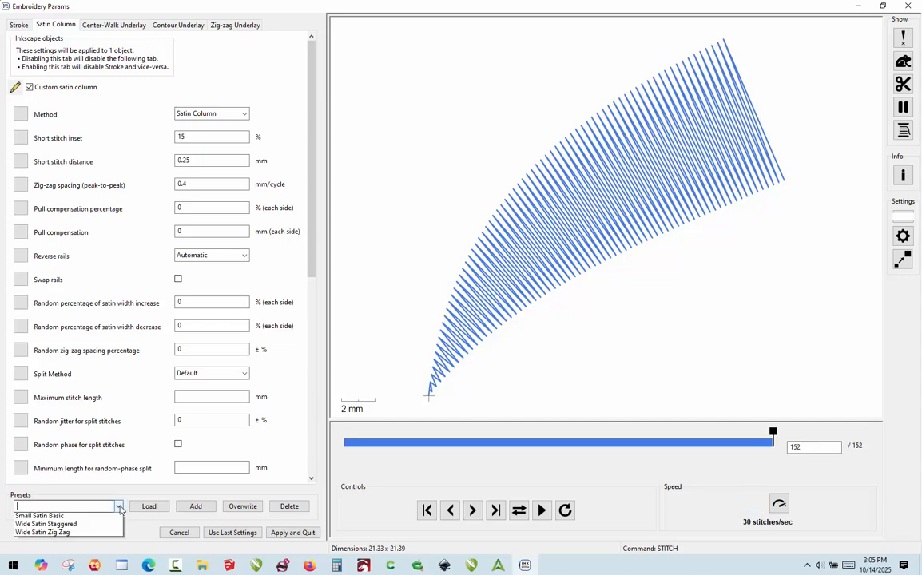
click(49, 526)
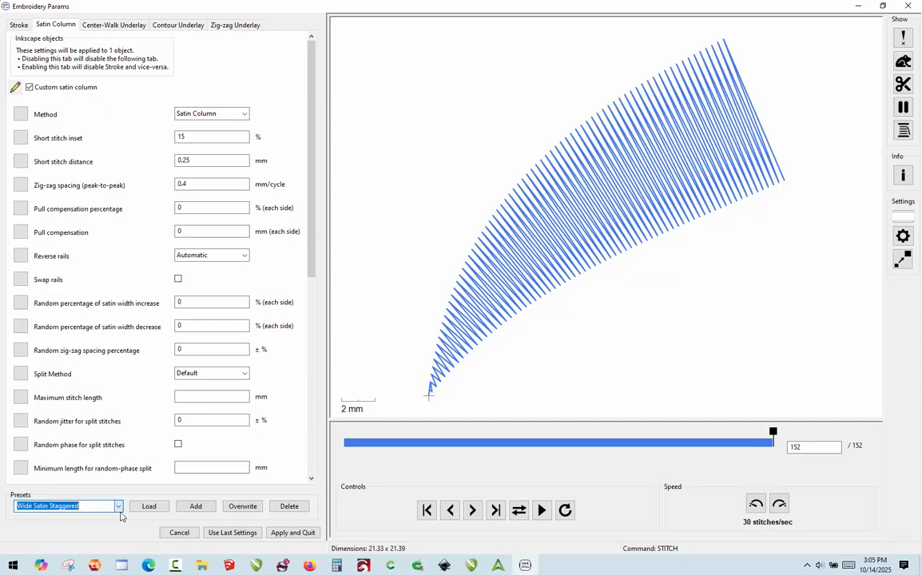
click(163, 508)
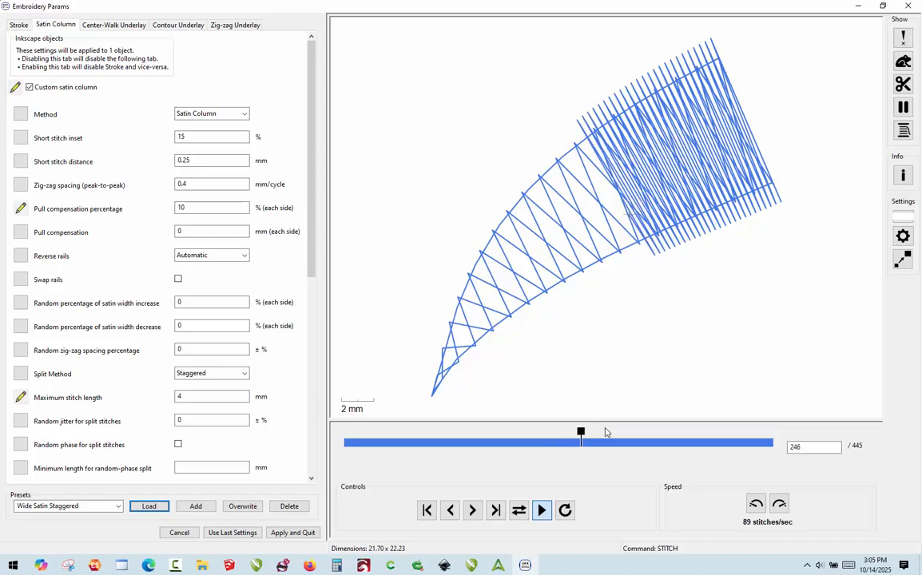
Check the inner half's stitch direction, swap its rails and set Reverse rails to Reverse first rail, applying the parameters
click(648, 444)
mouse_move(645, 435)
mouse_down()
mouse_move(336, 464)
mouse_move(346, 461)
mouse_up()
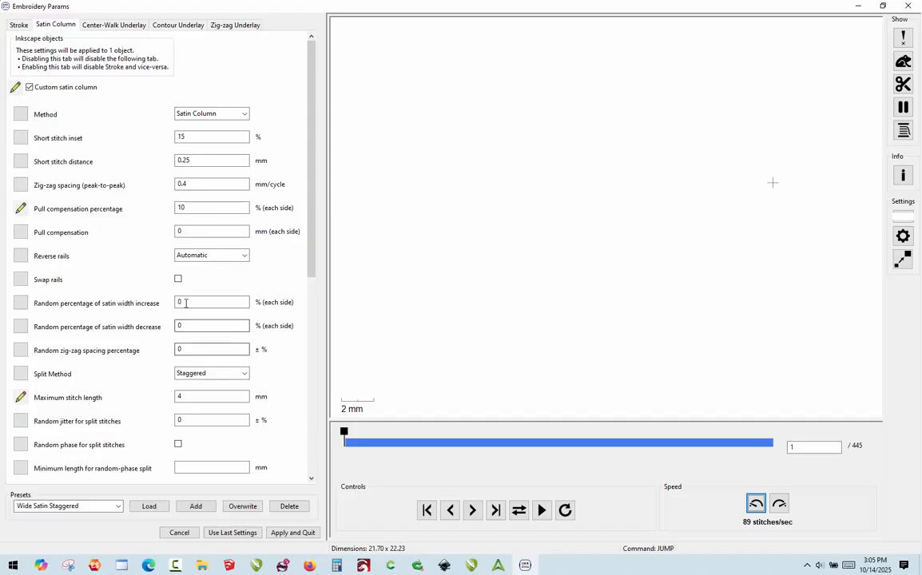
click(178, 278)
click(203, 259)
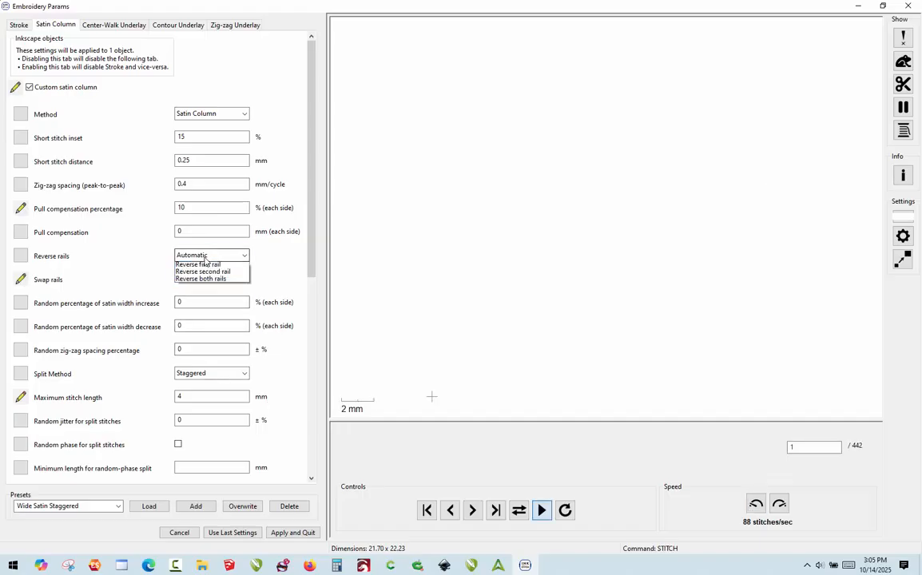
click(203, 285)
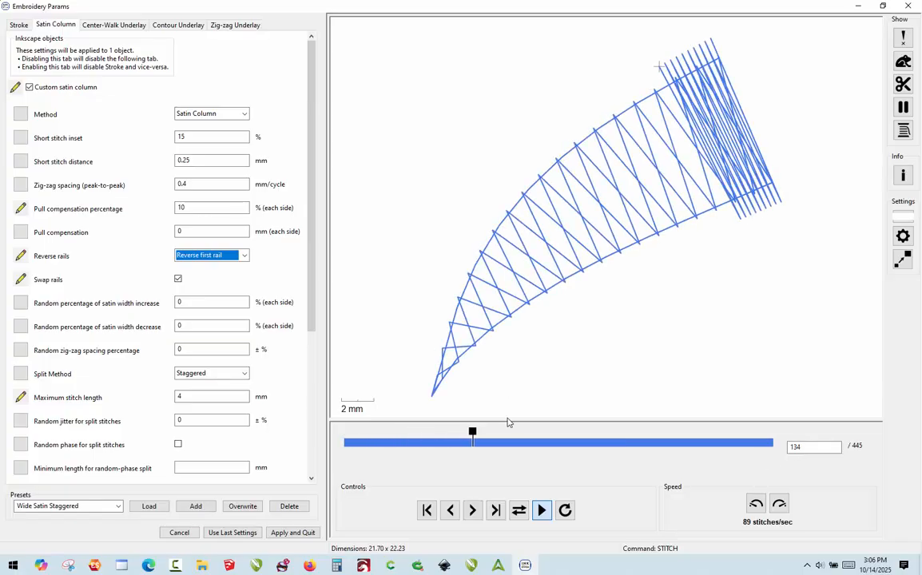
drag(505, 432, 347, 444)
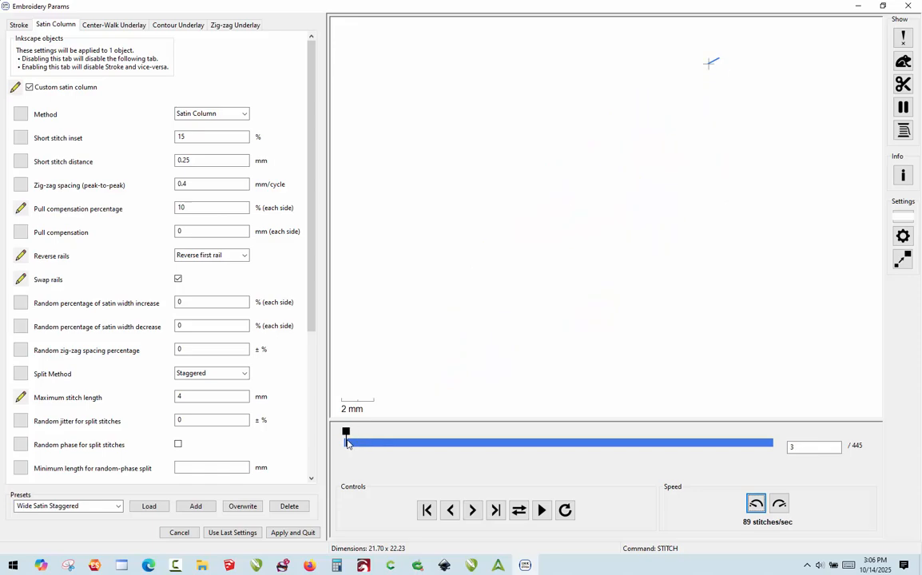
click(296, 532)
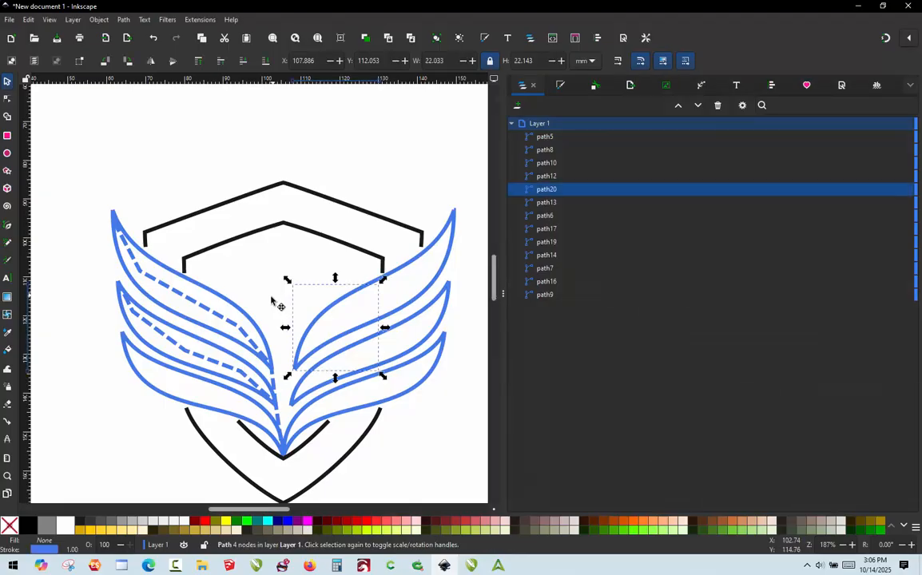
Convert the jump between the top left feather's inner half and the top right feather's outer half into a stroke
click(240, 305)
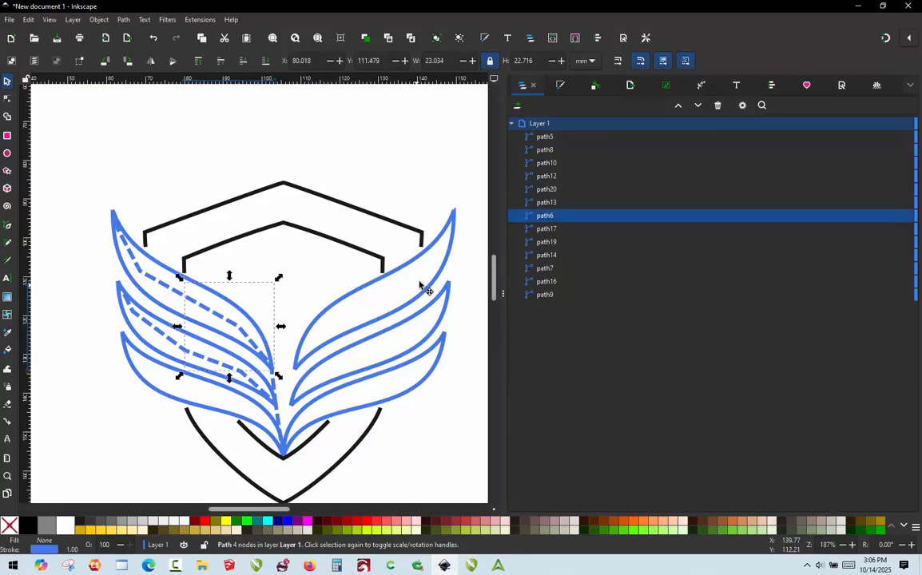
shift+click(430, 248)
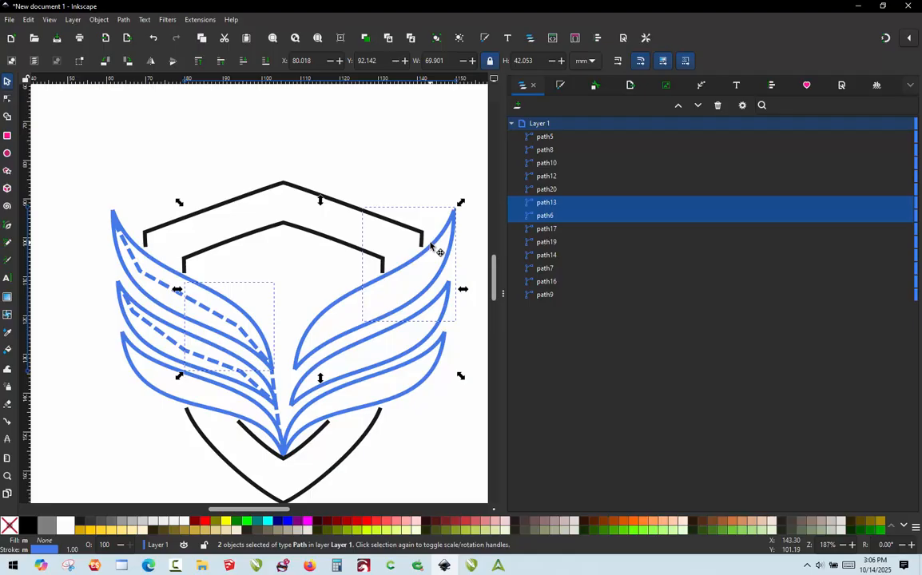
key(ctrl+alt+j)
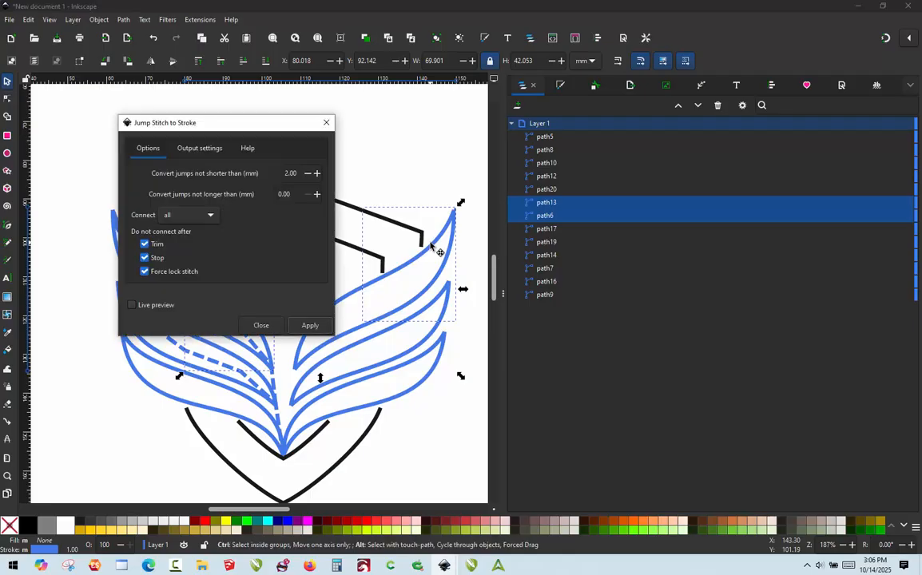
click(305, 326)
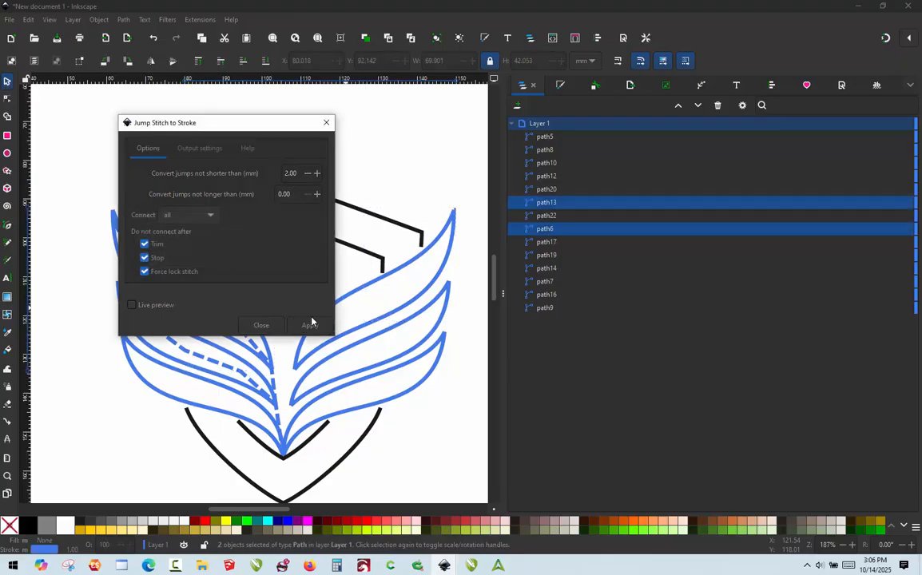
click(326, 122)
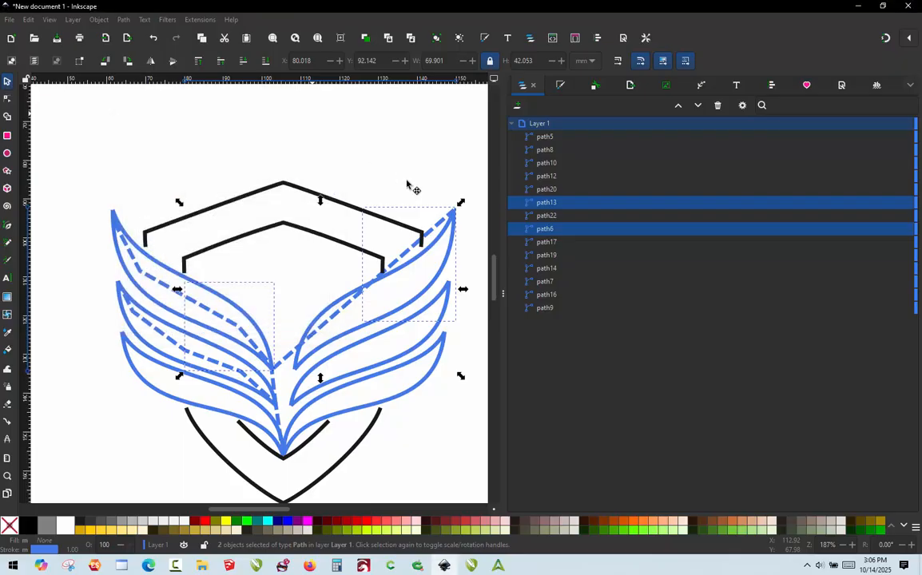
Bend the new connecting stroke with two added nodes, one inside the top right feather's outer half and one at its inner tip
double_click(430, 234)
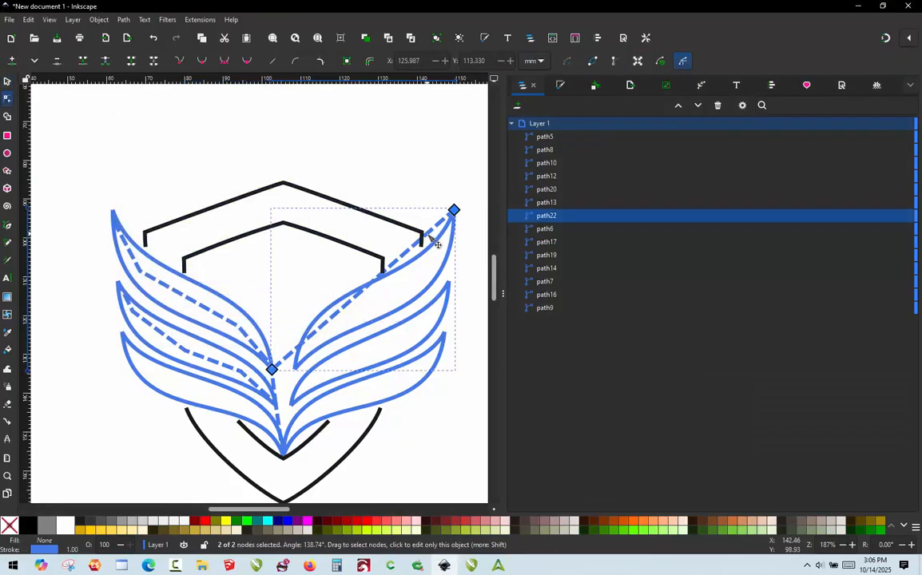
drag(430, 233, 428, 264)
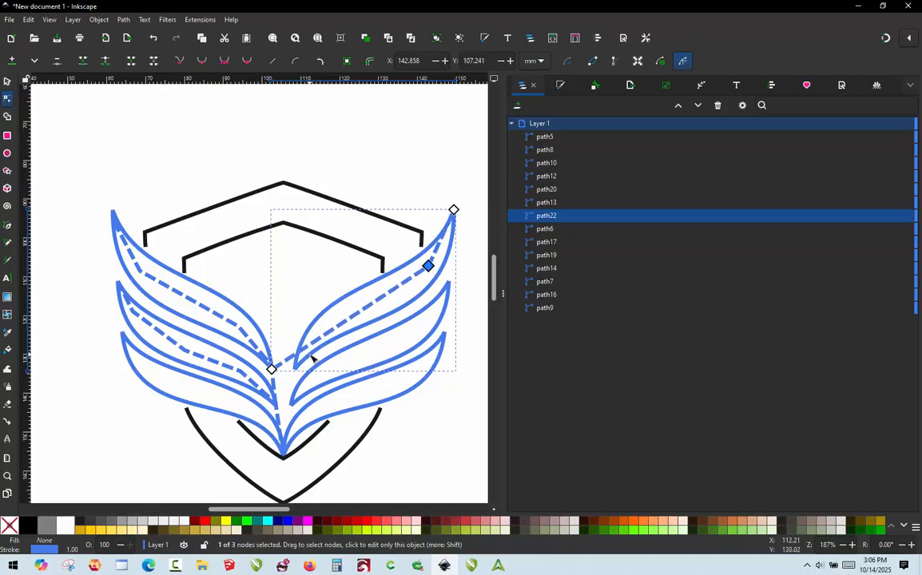
ctrl+scroll(292, 368, up, 4)
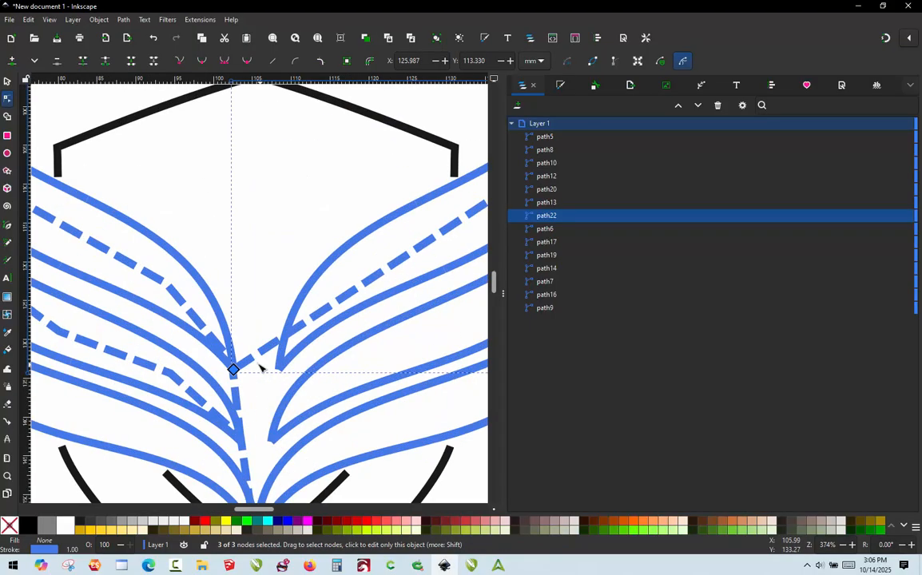
drag(282, 334, 298, 369)
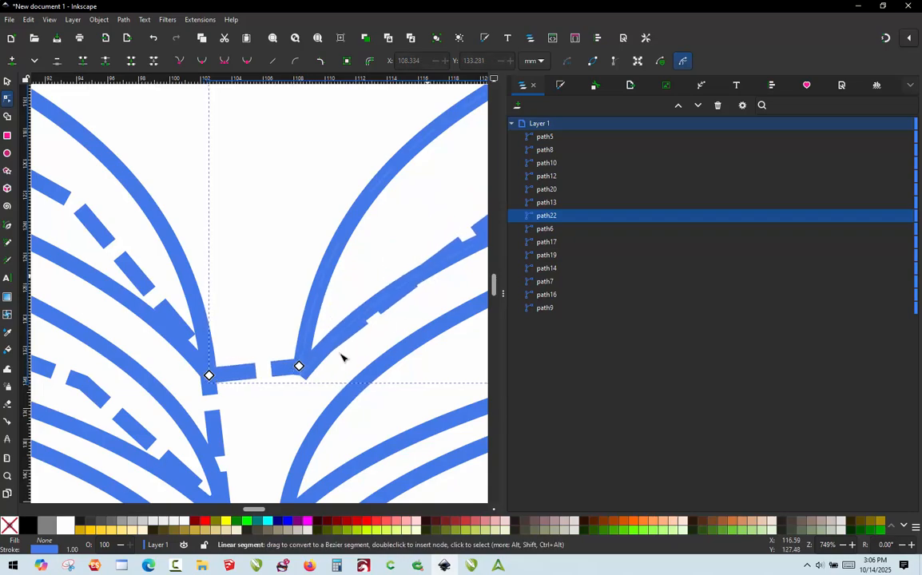
ctrl+scroll(346, 354, down, 3)
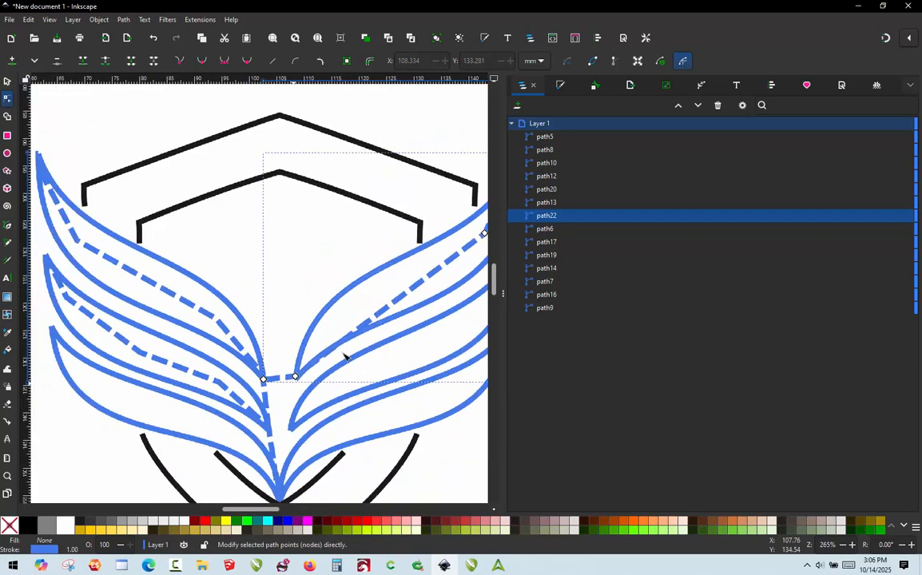
Add two more nodes to the connecting stroke and place them inside the top right feather, near its inner end and about midway
double_click(402, 295)
drag(403, 294, 326, 322)
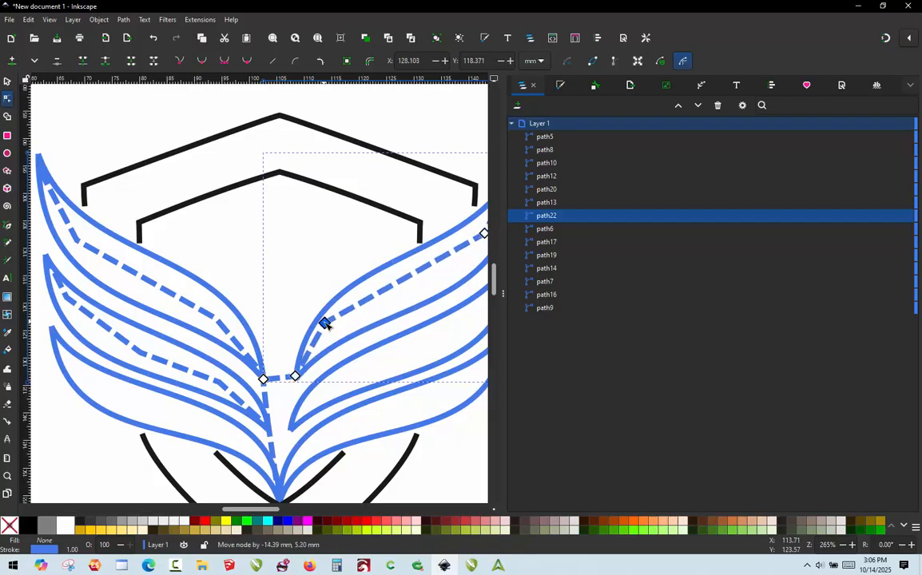
double_click(407, 282)
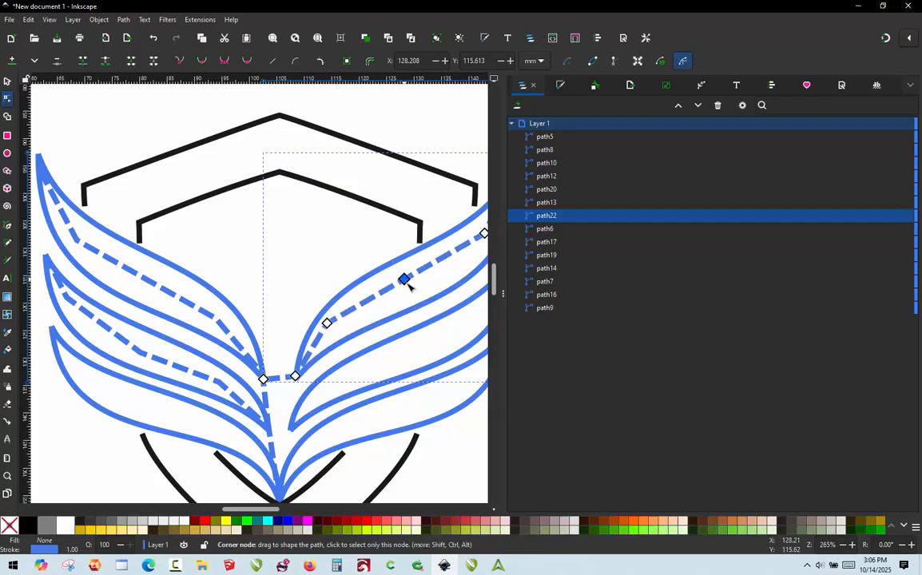
drag(408, 283, 412, 291)
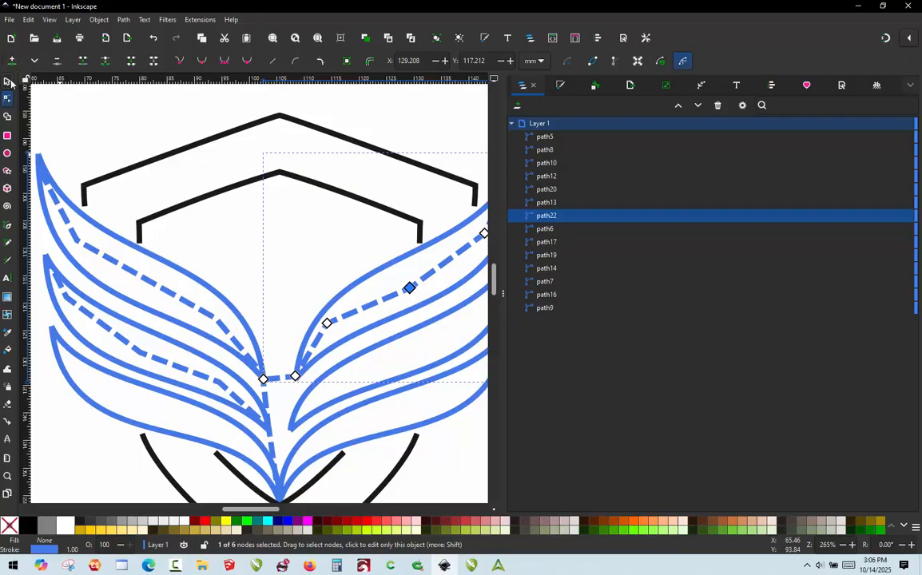
click(8, 80)
Add a node to the connecting stroke near the top right feather's outer tip and move it between the feather's edges
scroll(264, 264, down, 2)
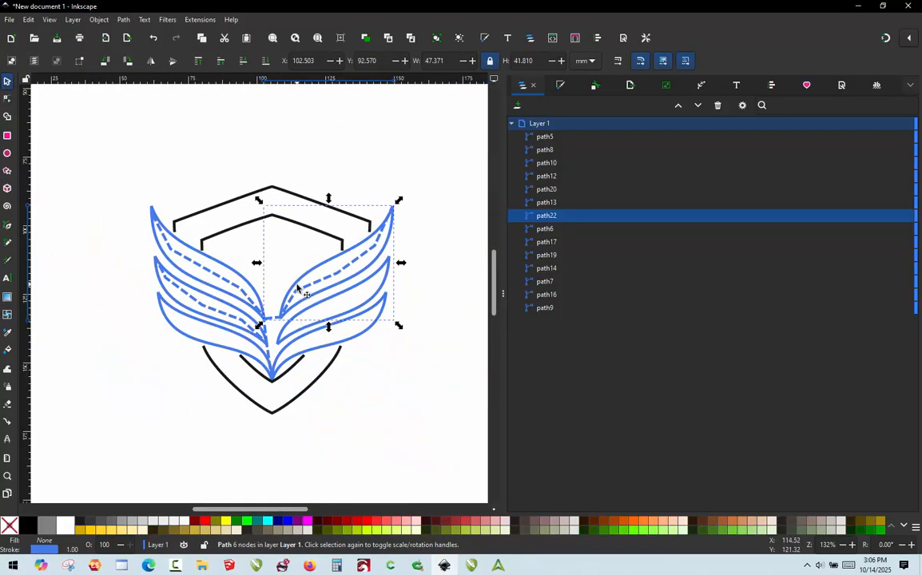
scroll(297, 287, up, 2)
scroll(296, 287, down, 1)
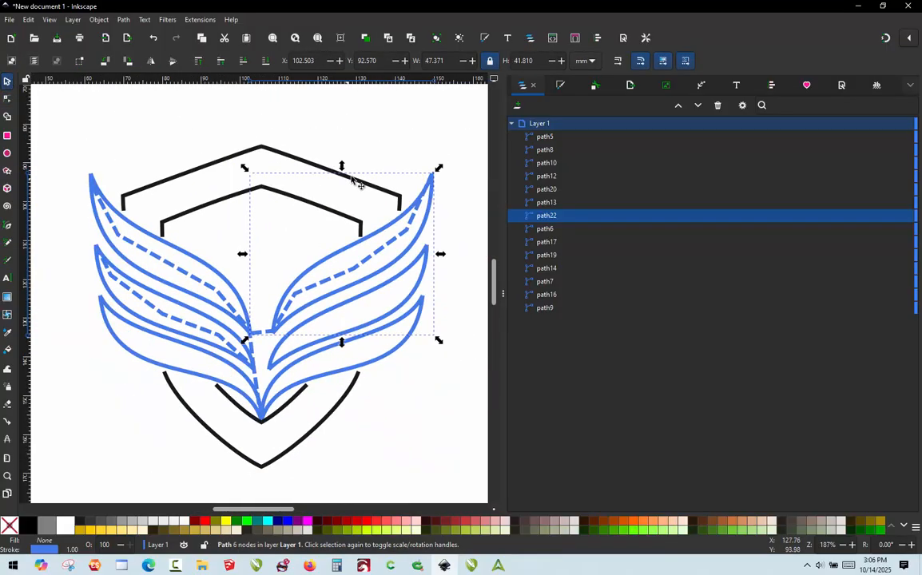
scroll(448, 201, up, 4)
key(n)
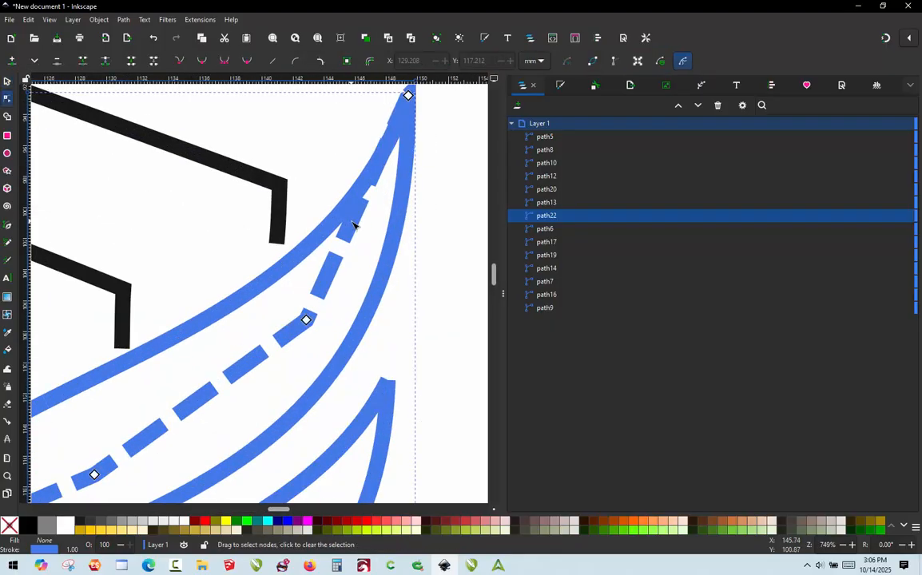
double_click(358, 224)
drag(354, 223, 373, 229)
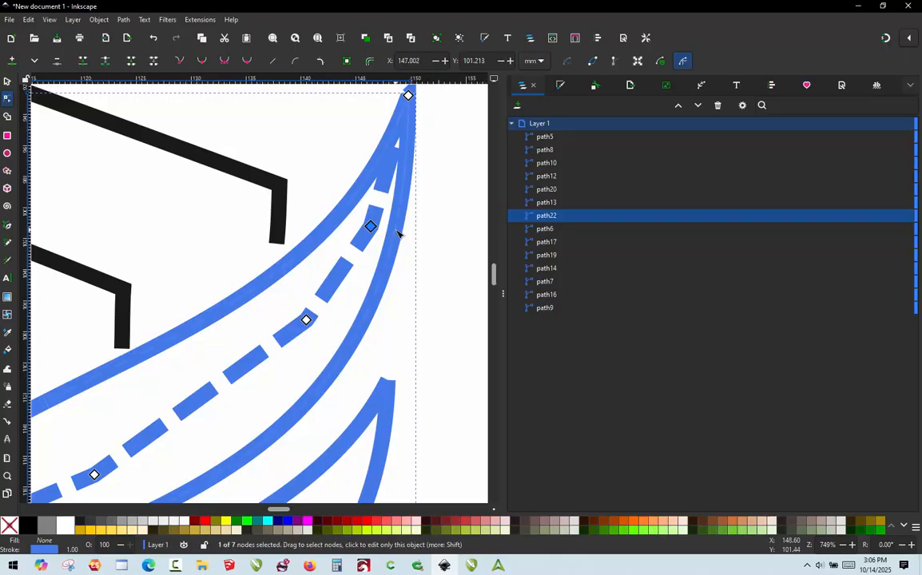
scroll(395, 230, down, 4)
click(7, 81)
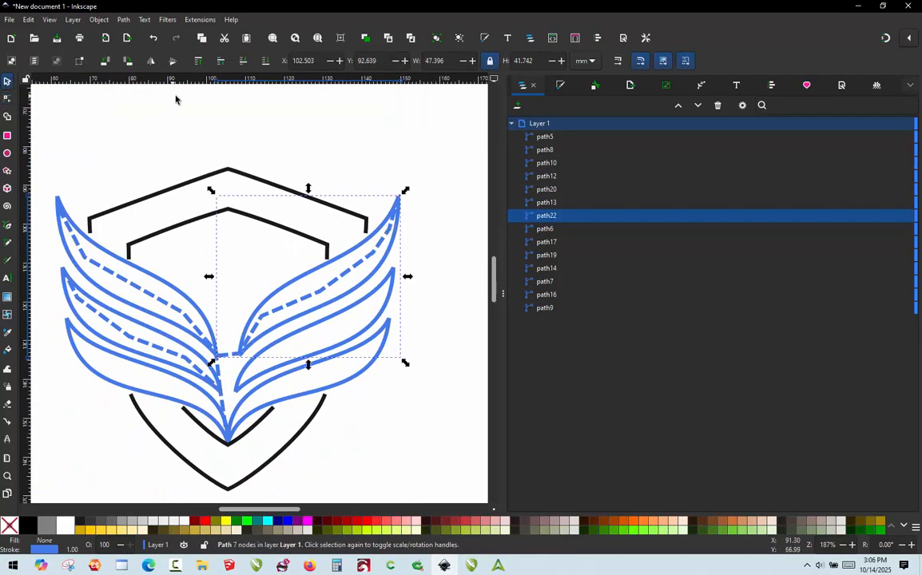
Add a node about midway along both the upper and lower edges of the right wing's middle feather
click(183, 128)
scroll(379, 182, down, 1)
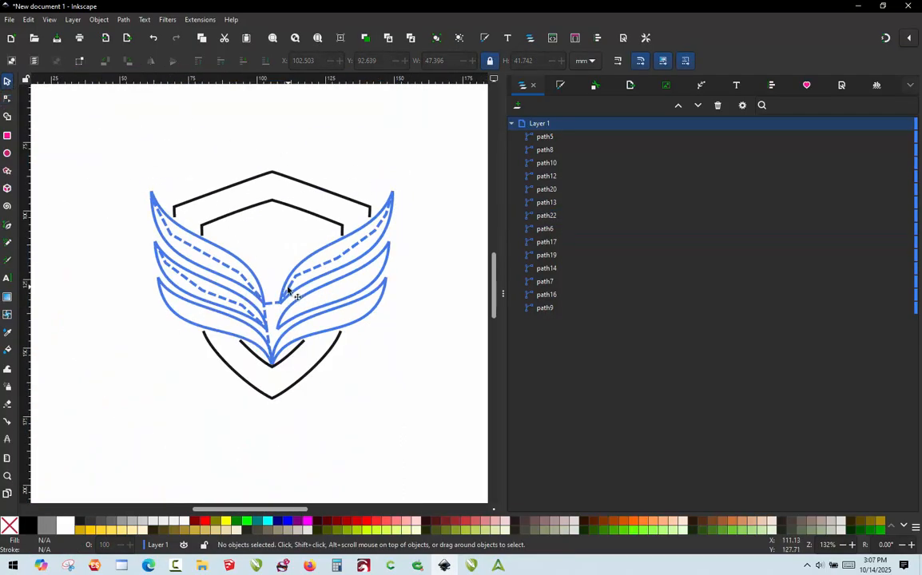
scroll(288, 291, up, 1)
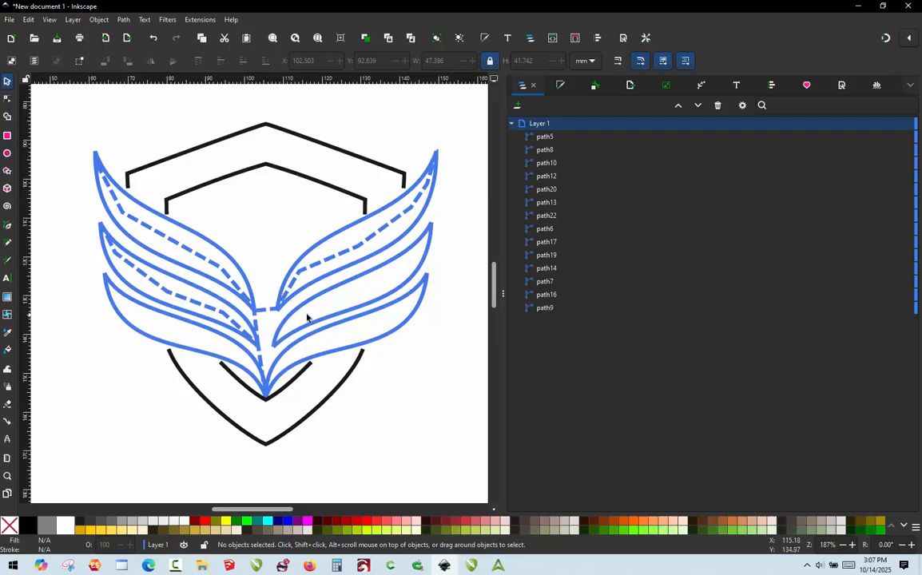
scroll(290, 381, up, 1)
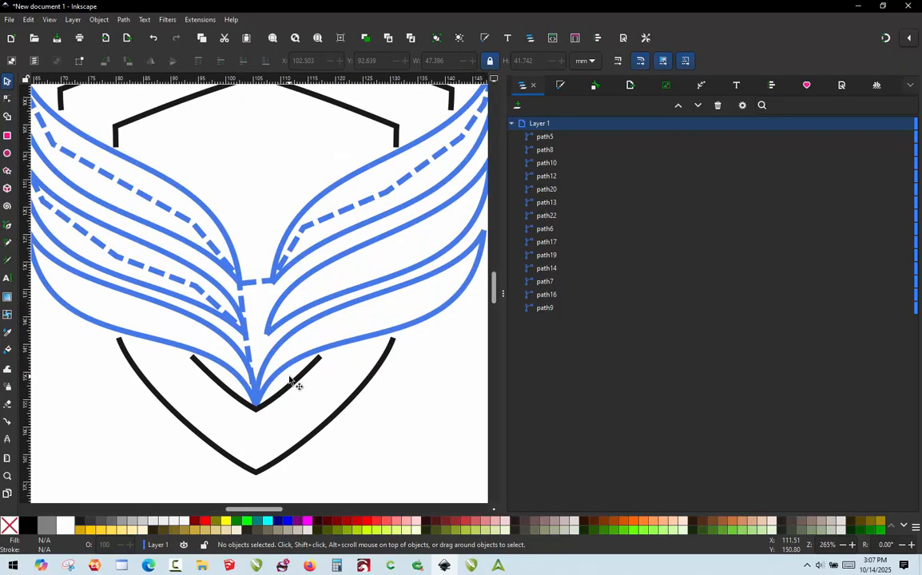
scroll(290, 381, down, 1)
scroll(372, 258, up, 1)
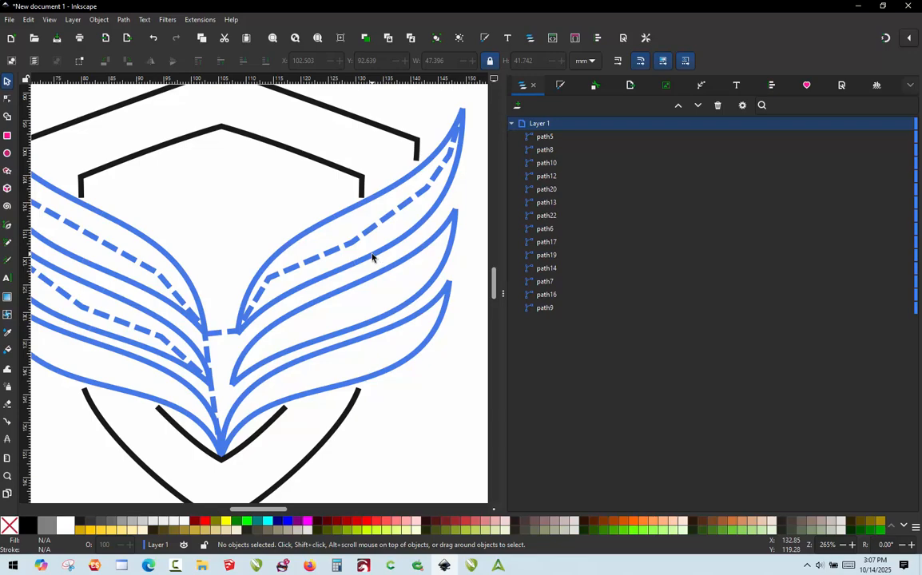
click(279, 303)
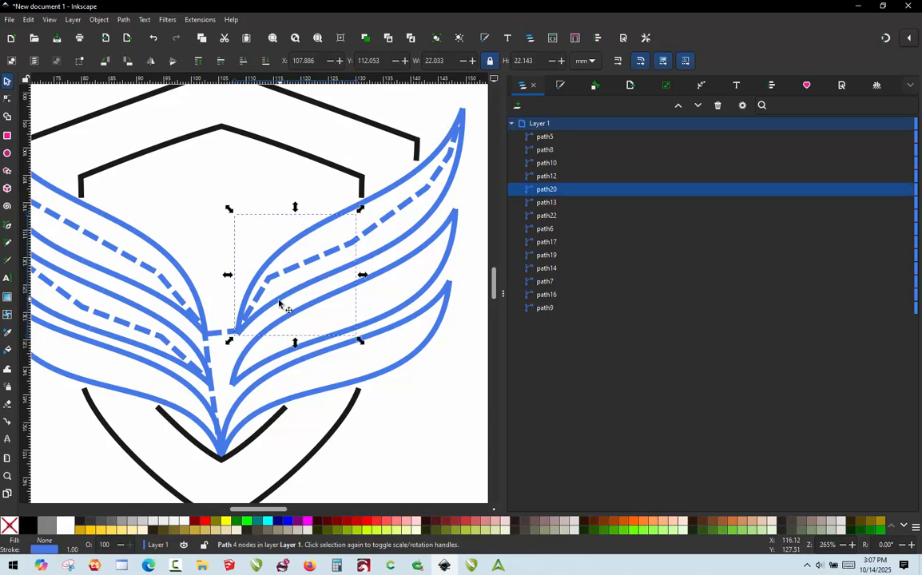
click(244, 362)
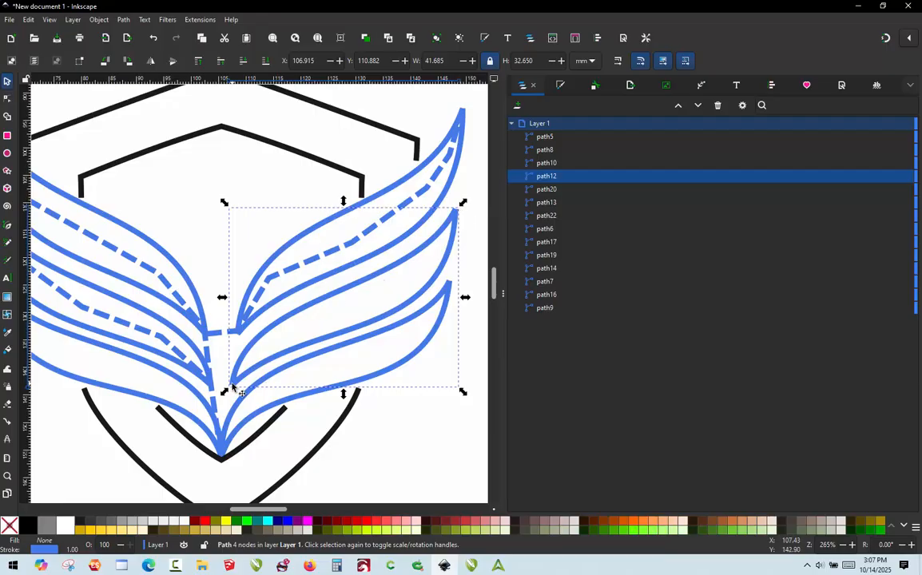
click(351, 288)
key(n)
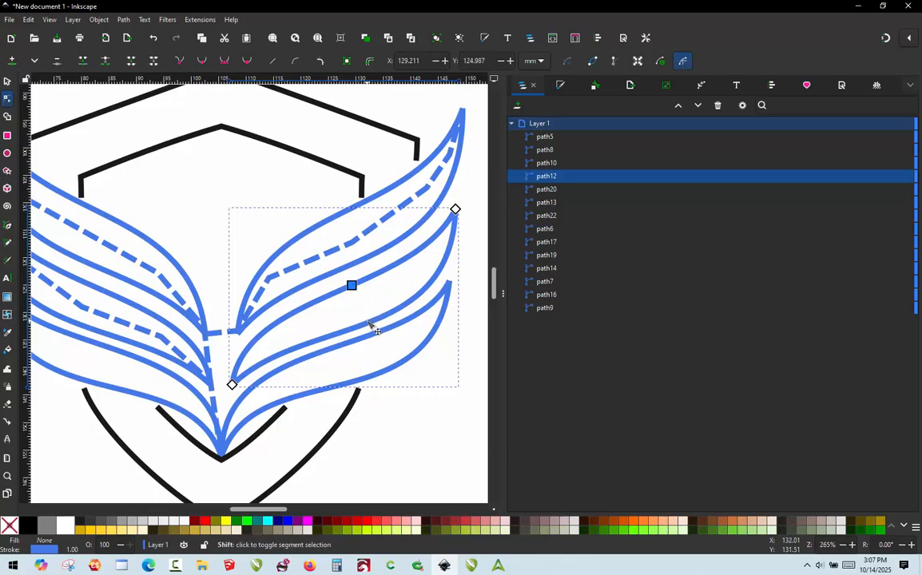
double_click(365, 323)
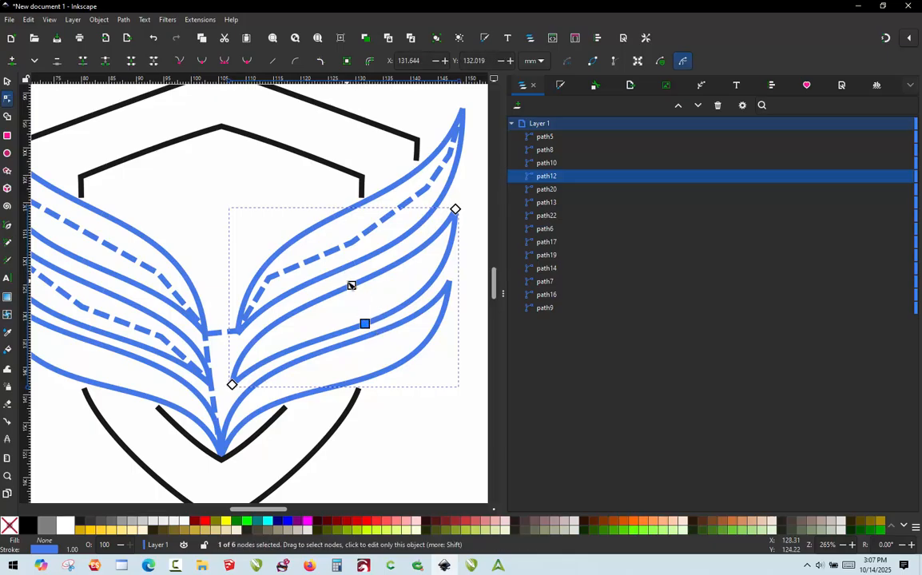
Break the middle right feather's path at the two added nodes and break it apart into separate paths
shift+click(352, 285)
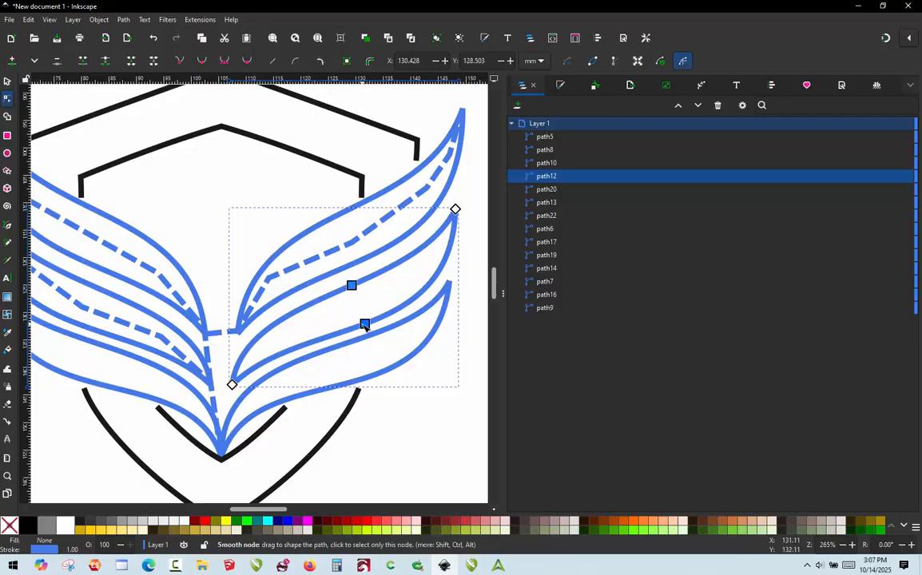
key(shift+c)
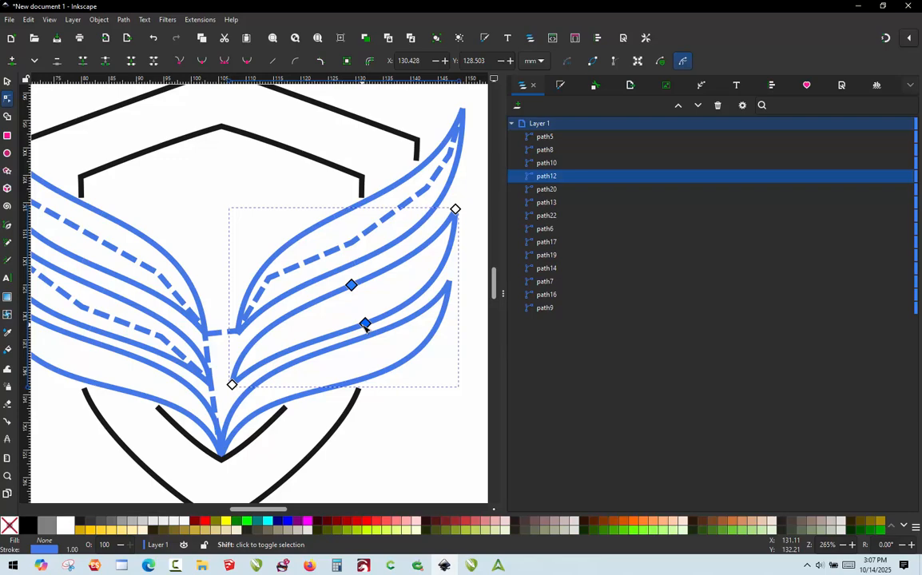
key(Escape)
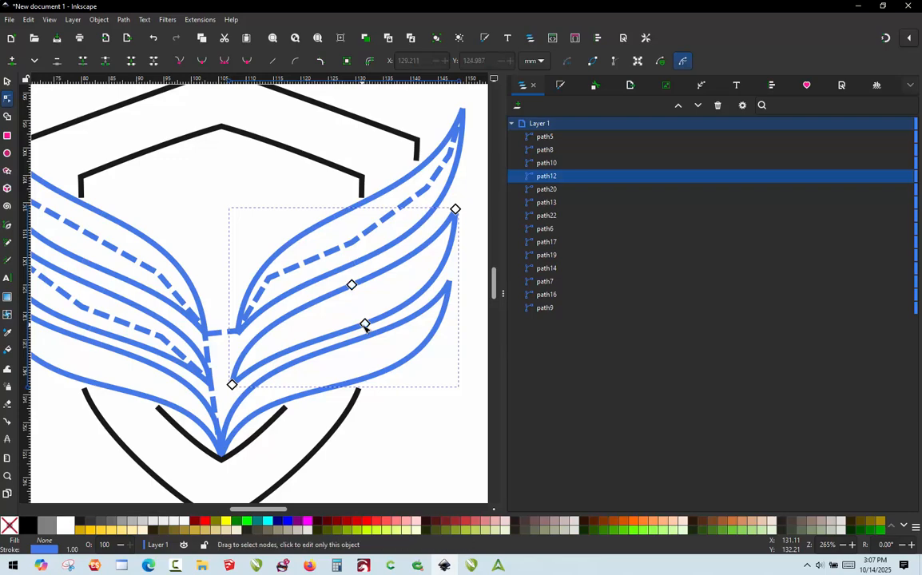
key(s)
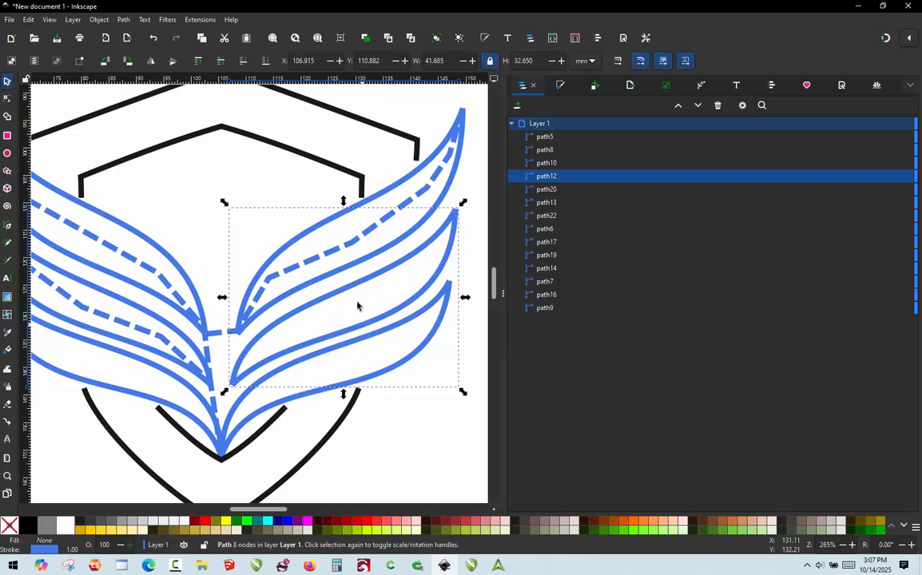
click(430, 250)
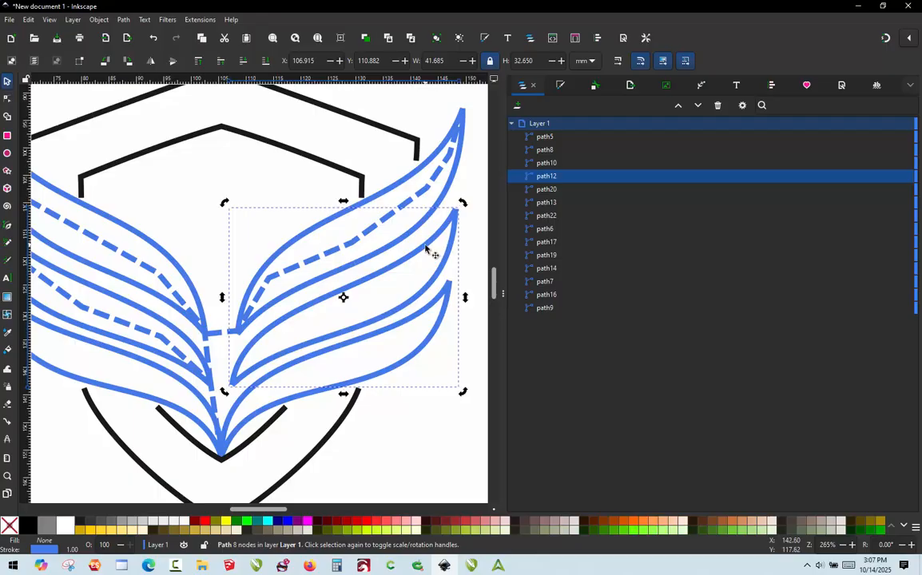
key(ctrl+shift+k)
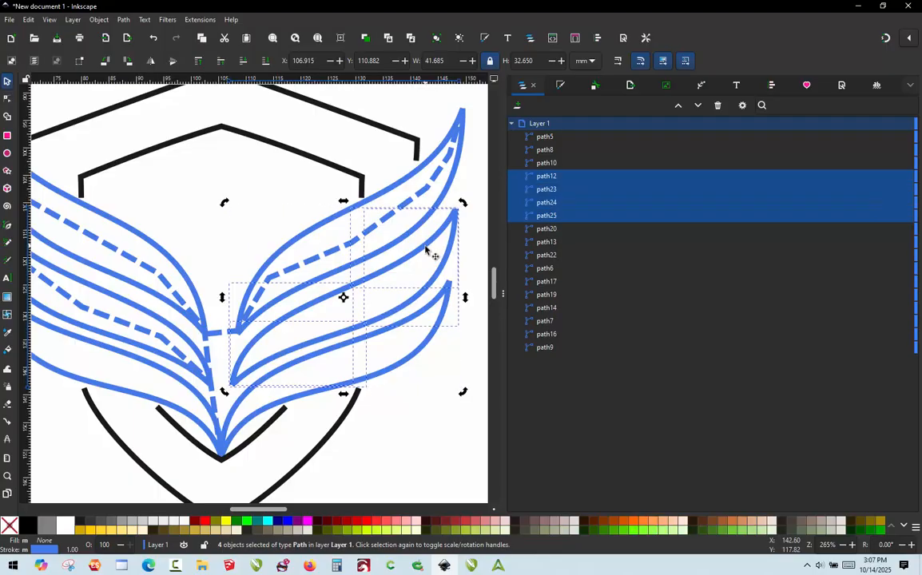
click(430, 249)
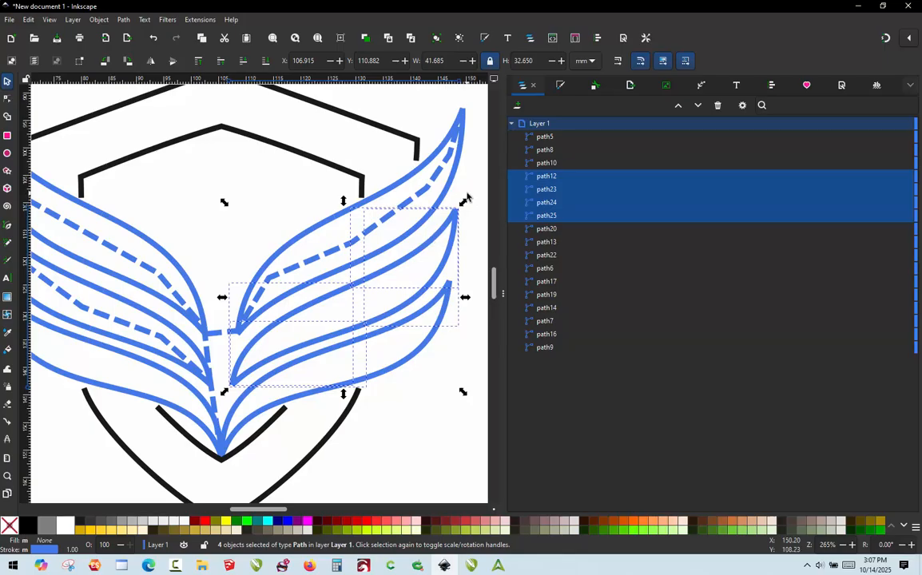
Combine the feather's two outer edge segments into one path and its two inner edge segments into another
click(429, 244)
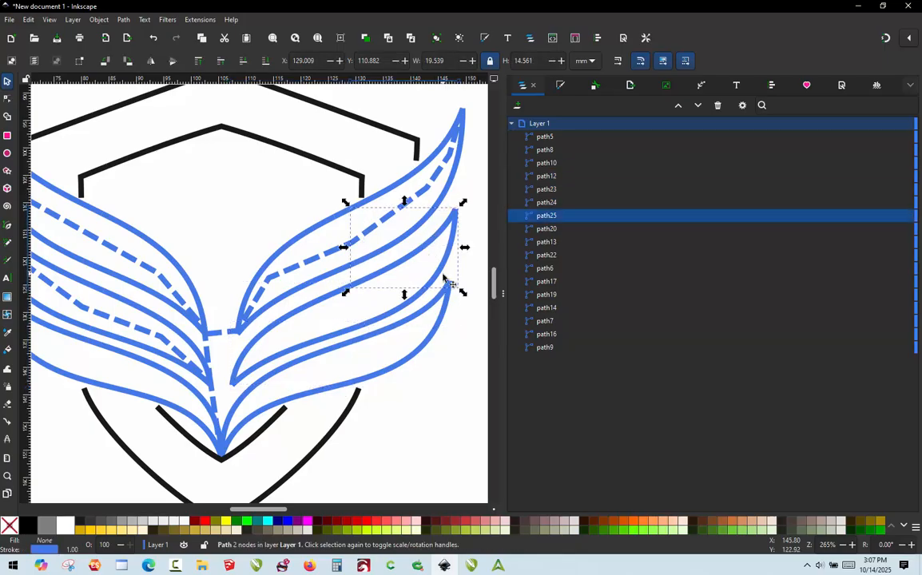
shift+click(445, 276)
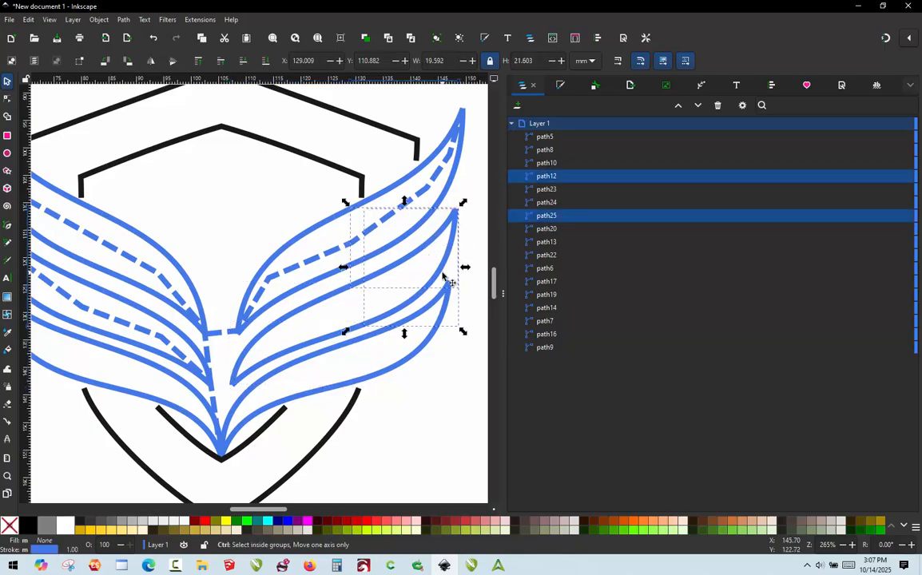
key(ctrl+k)
click(295, 322)
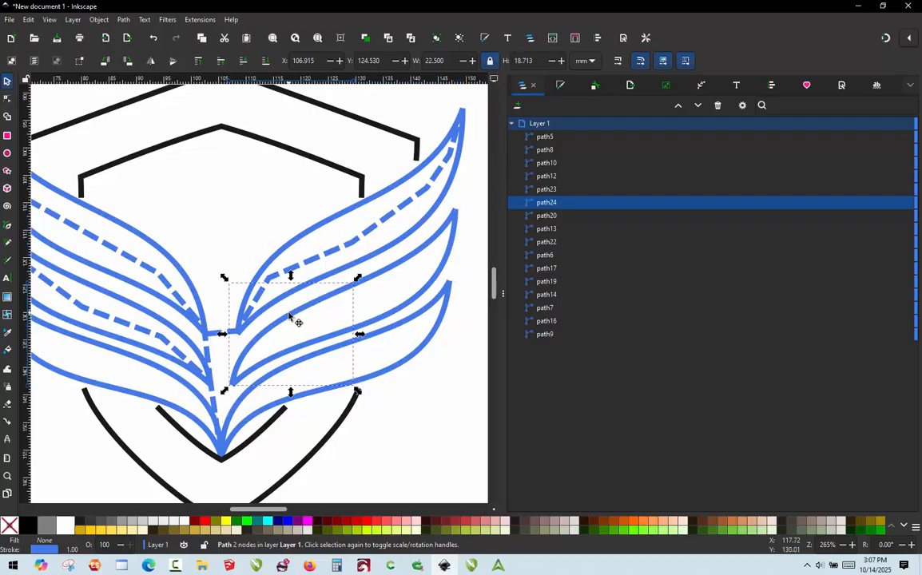
shift+click(314, 348)
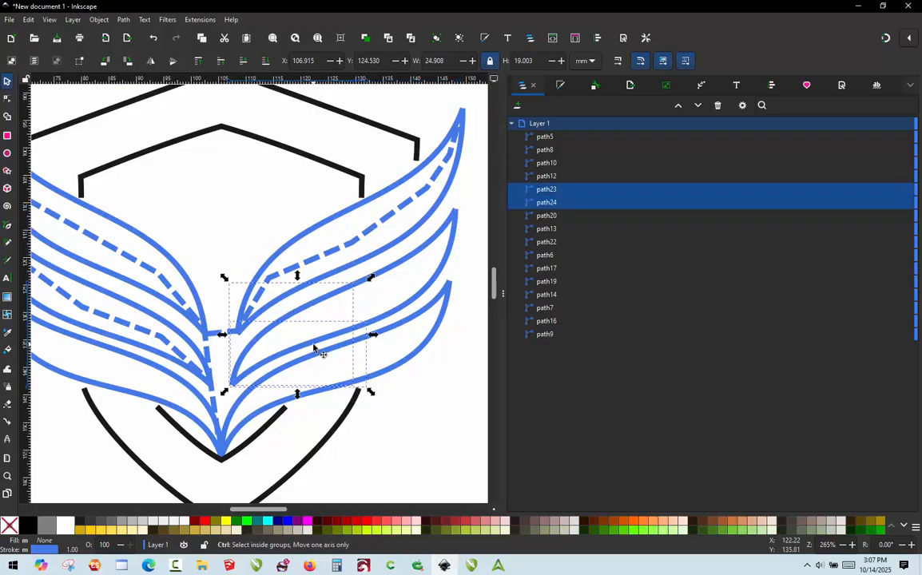
key(ctrl+k)
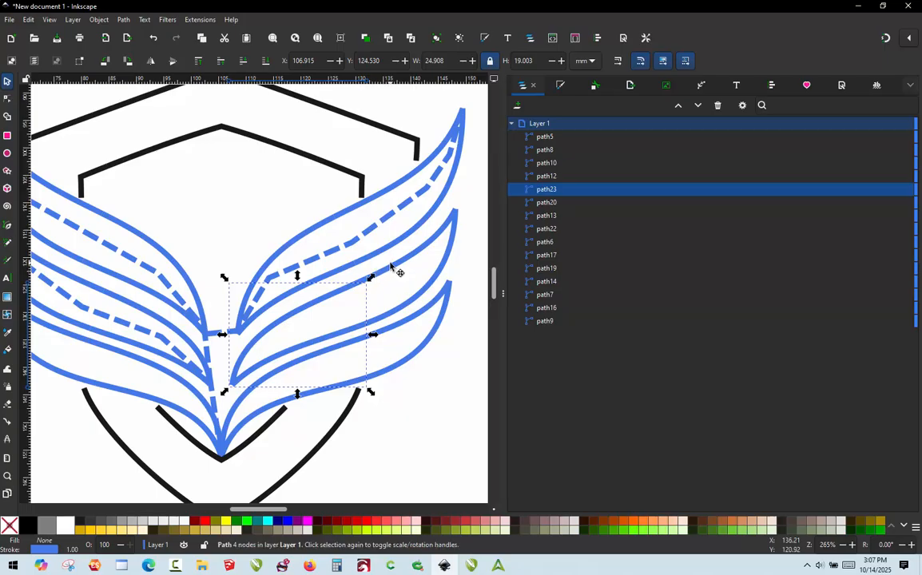
Make the feather's outer half a custom satin column with the Wide Satin Staggered preset and apply the embroidery parameters
click(392, 265)
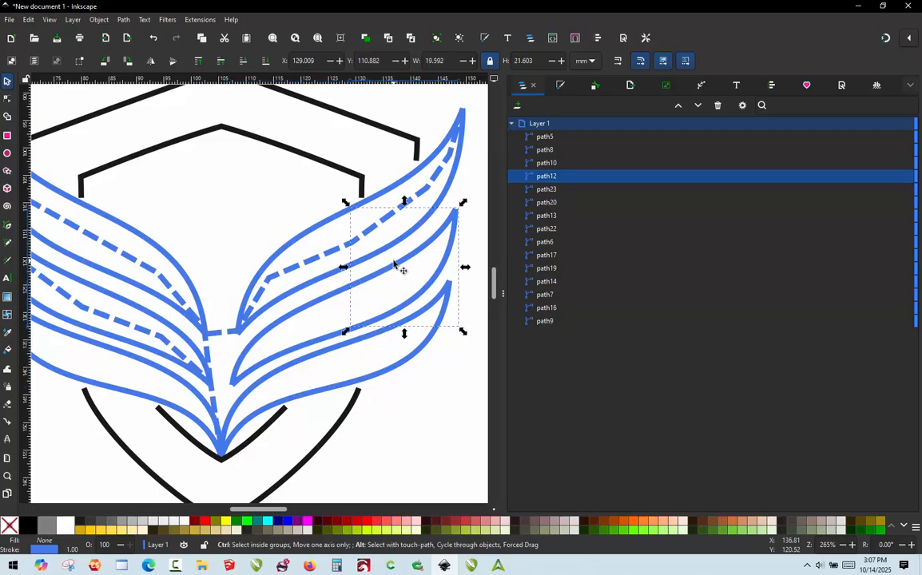
key(ctrl+alt+c)
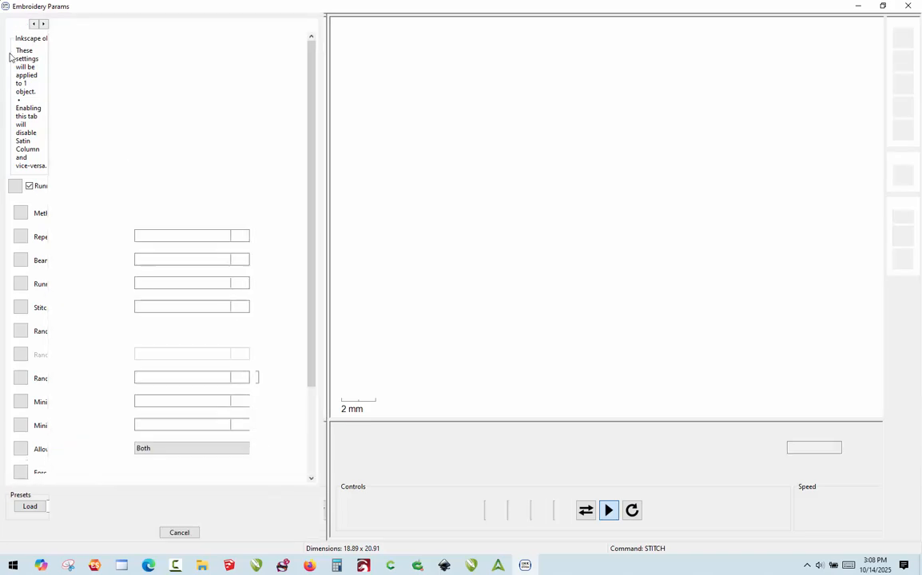
click(38, 24)
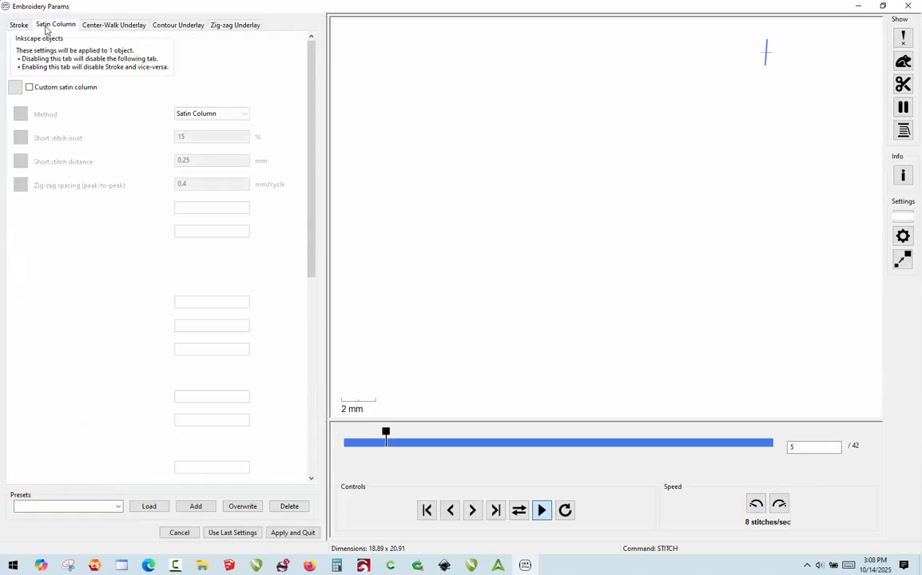
click(31, 87)
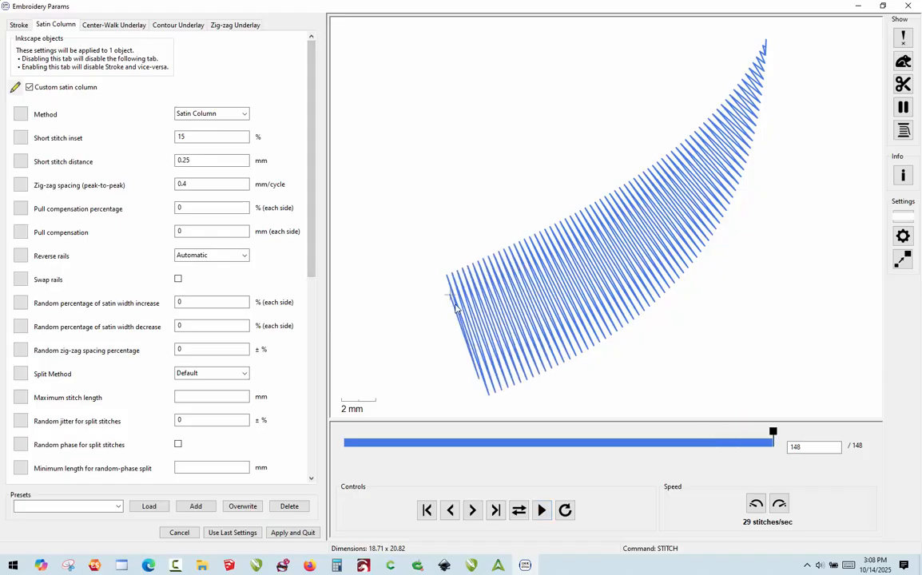
click(117, 506)
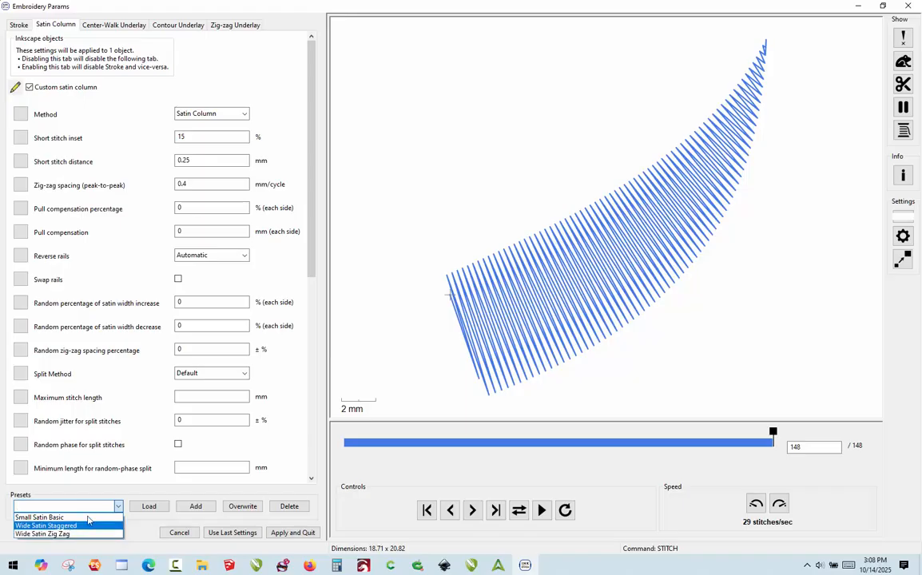
click(56, 526)
click(149, 507)
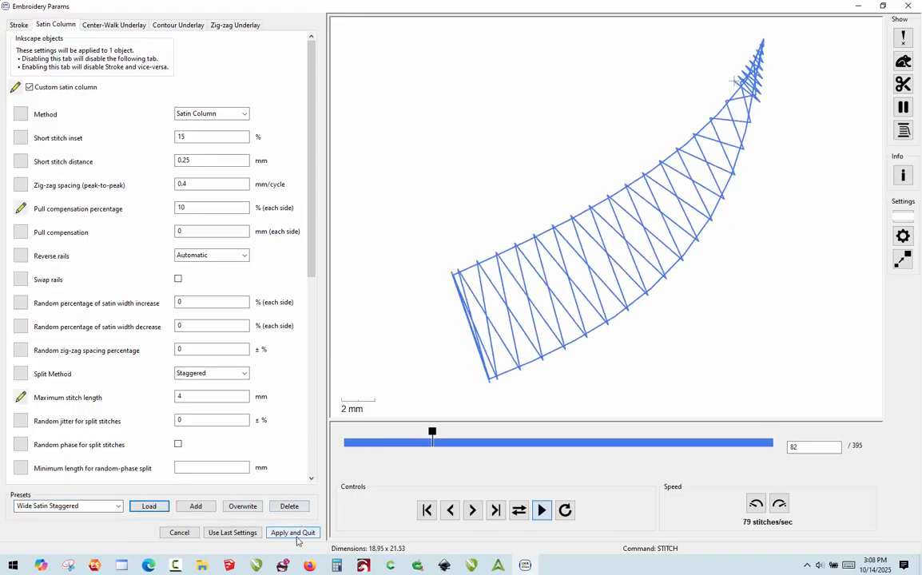
click(293, 533)
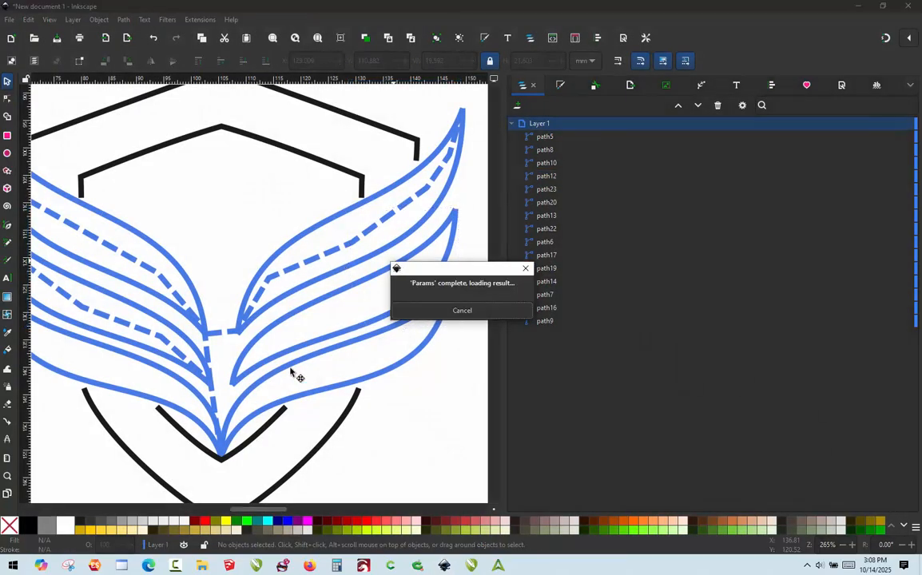
Enable custom satin column for the feather's inner half and load the Wide Satin Staggered preset
click(294, 316)
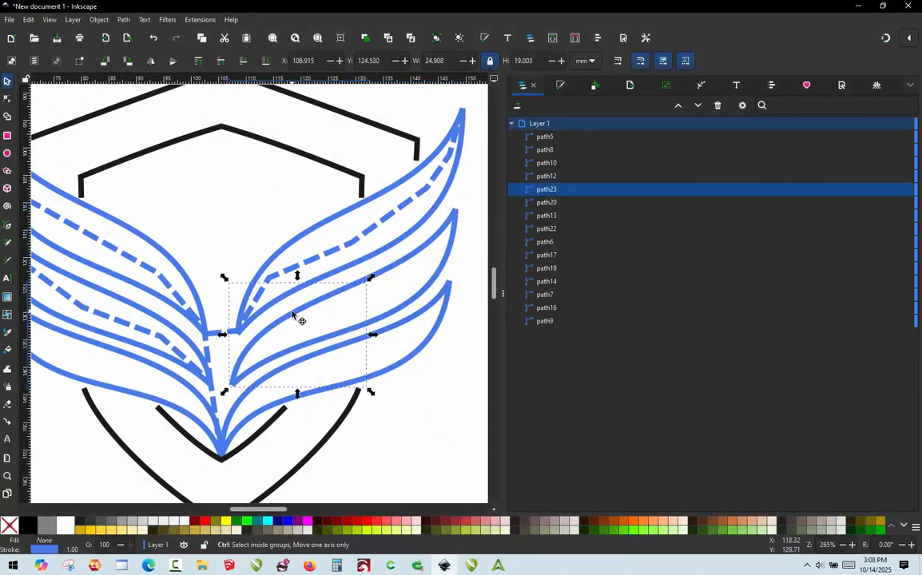
key(ctrl+alt+p)
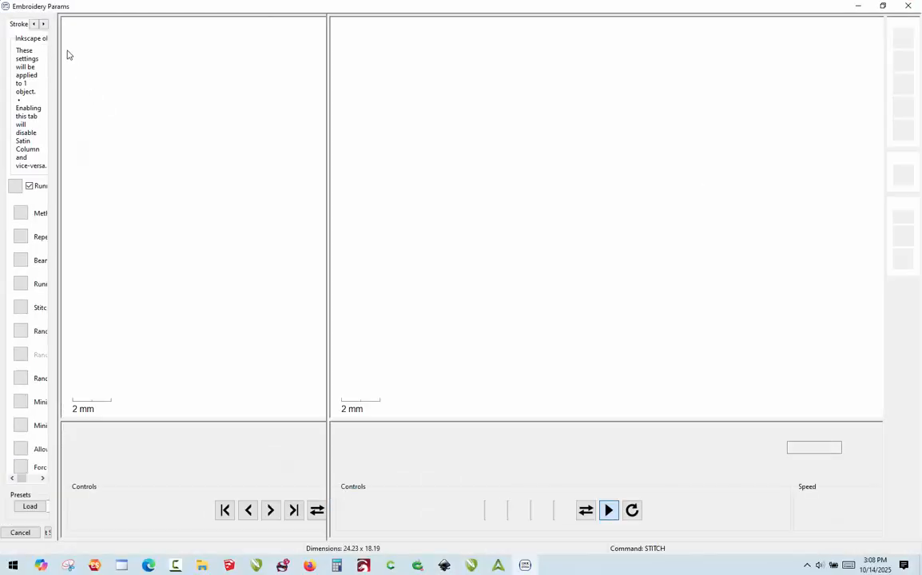
click(57, 25)
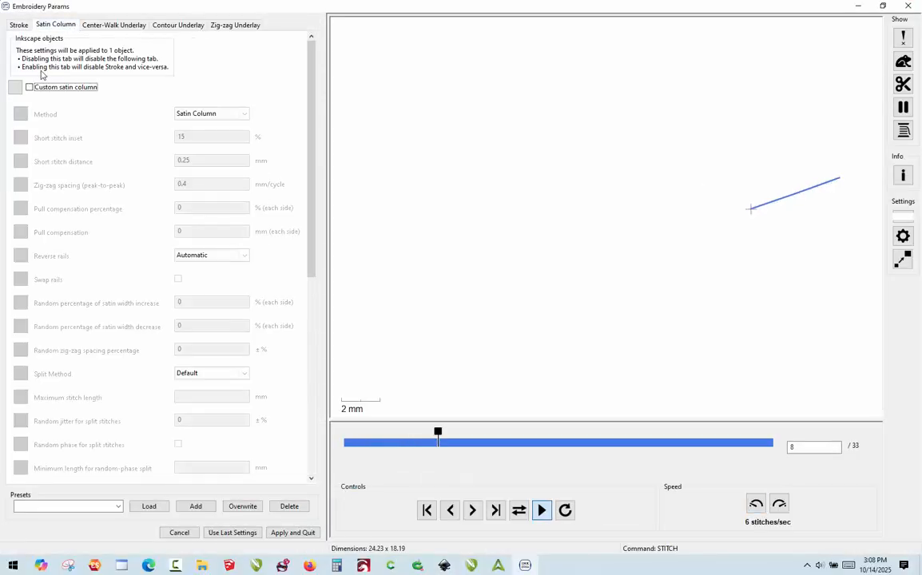
click(30, 87)
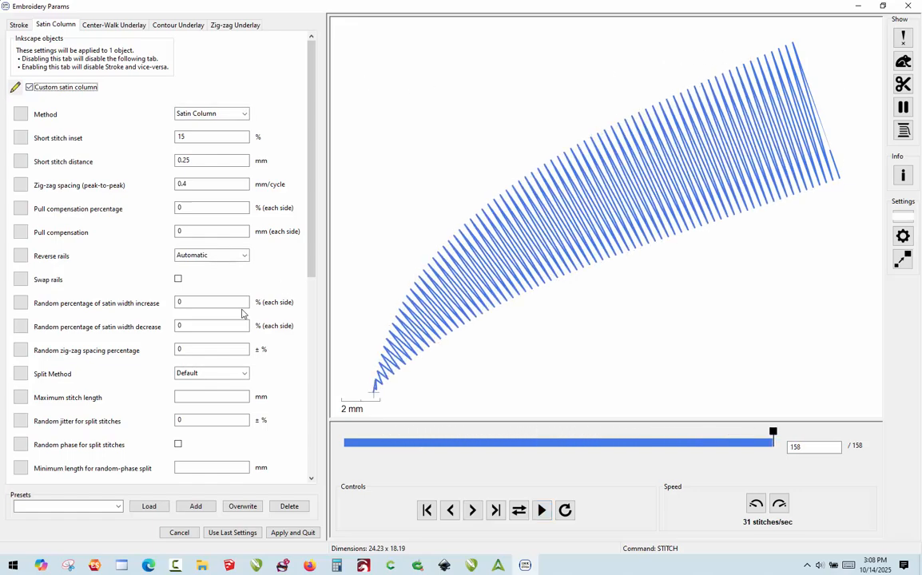
click(118, 506)
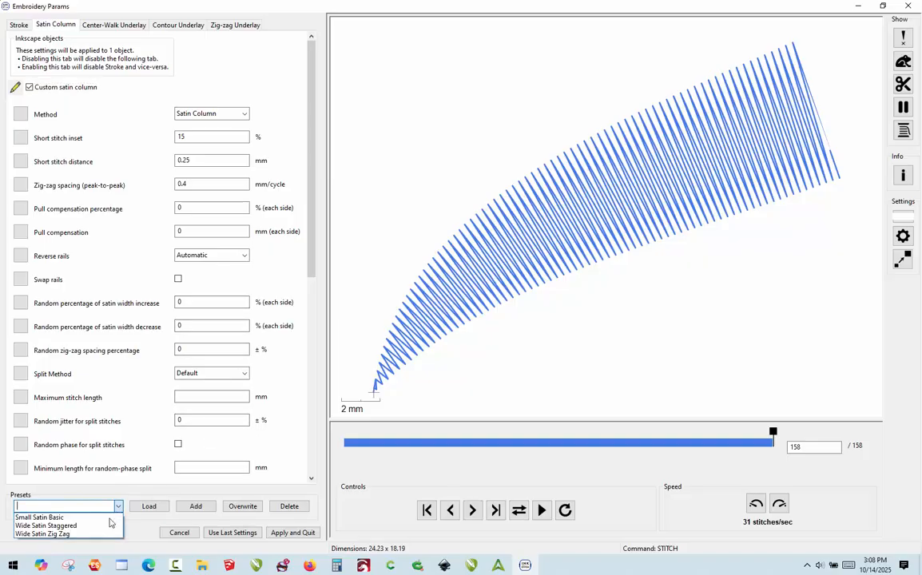
click(110, 524)
click(155, 508)
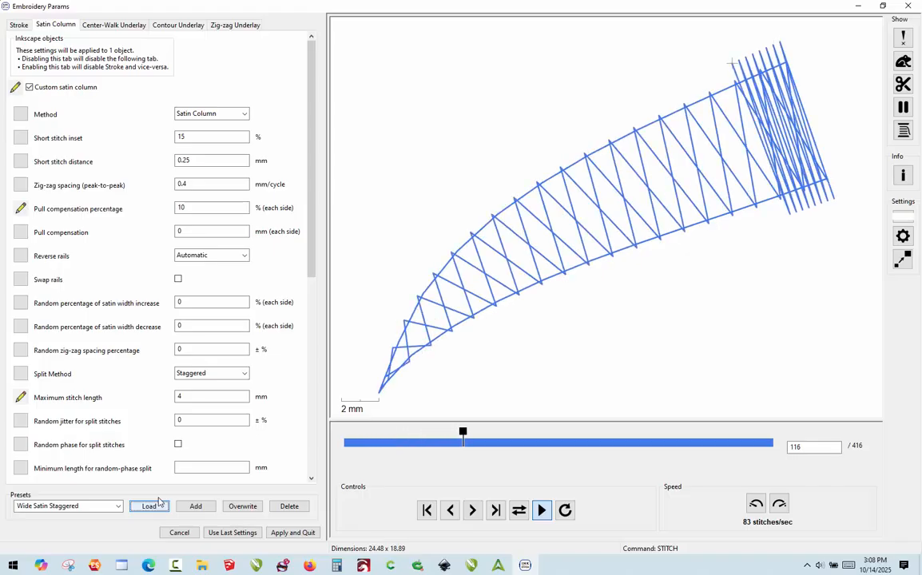
Swap the rails of the feather's inner half, set Reverse rails to Reverse first rail, preview the stitching start, and apply the parameters
click(179, 279)
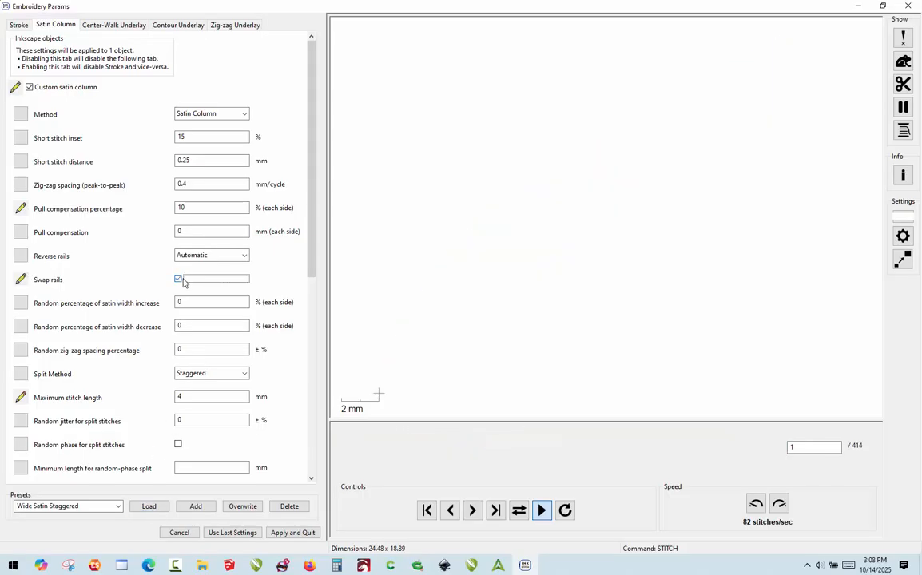
click(205, 256)
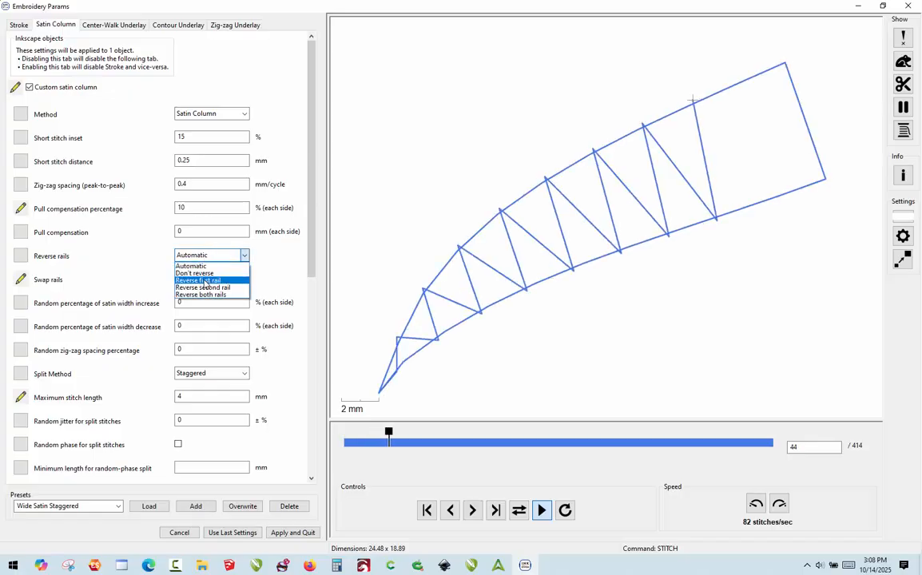
click(204, 280)
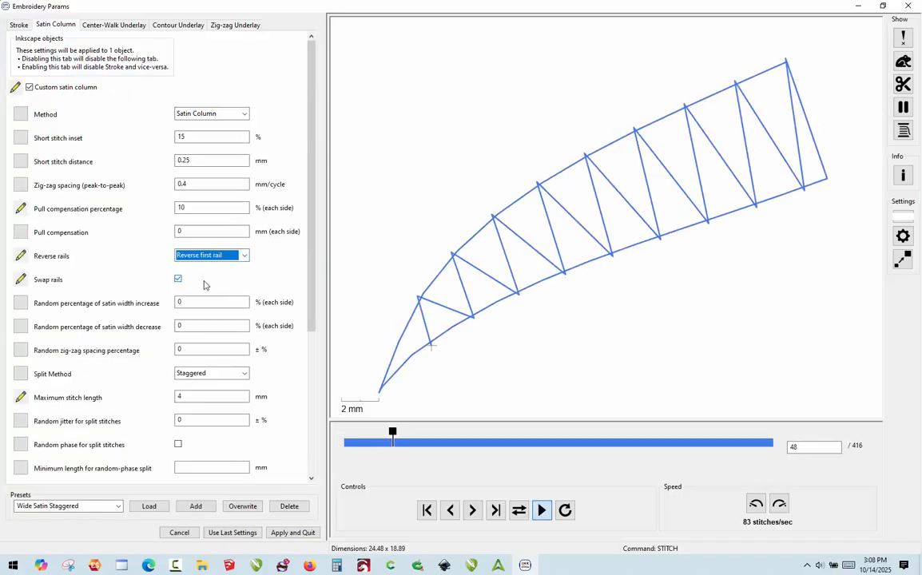
click(388, 446)
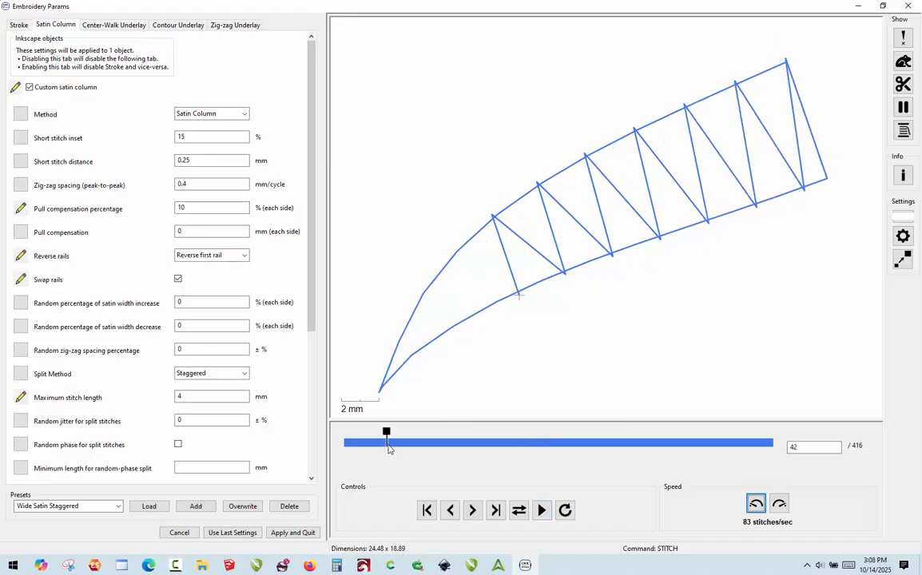
drag(387, 435, 343, 444)
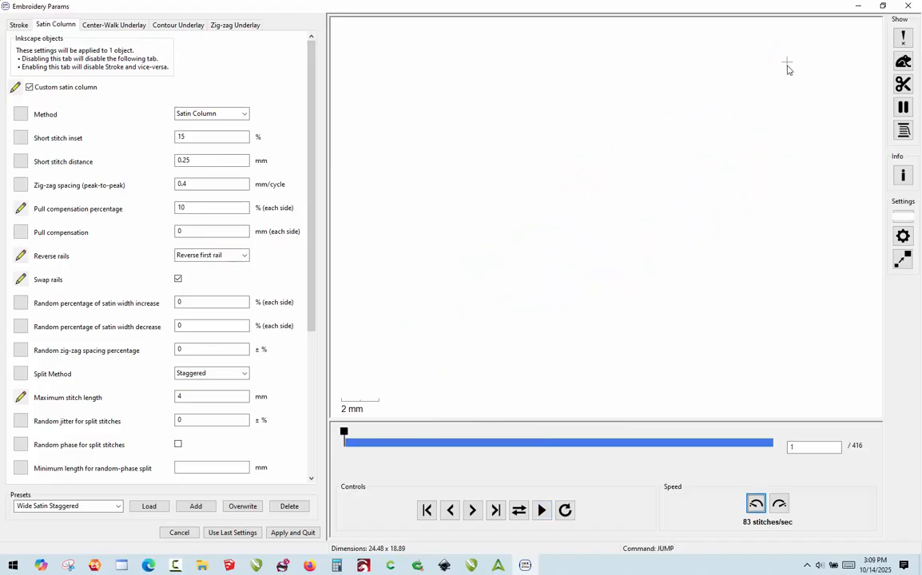
click(298, 533)
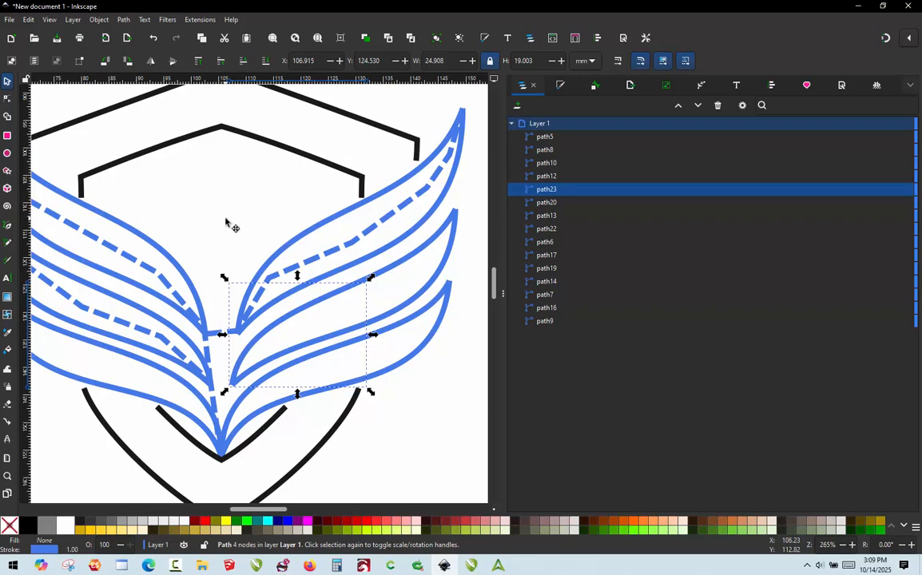
Move the middle right feather's inner half above its outer half in the object order and check the sequence of the feather paths
click(264, 275)
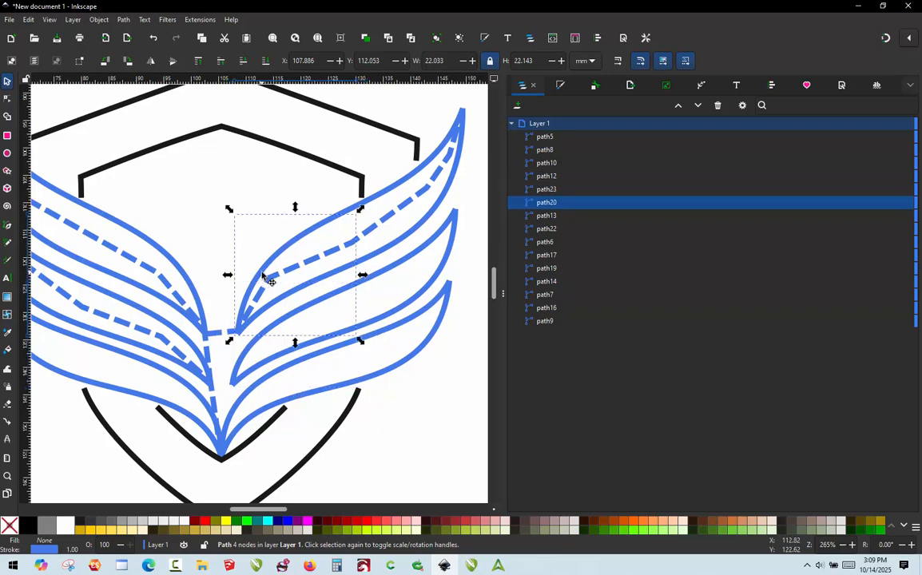
click(429, 244)
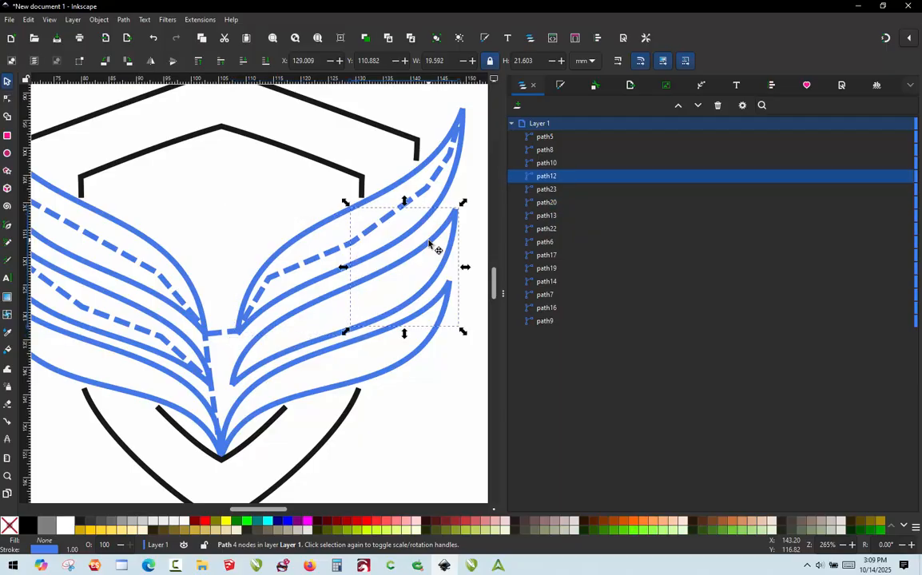
click(545, 190)
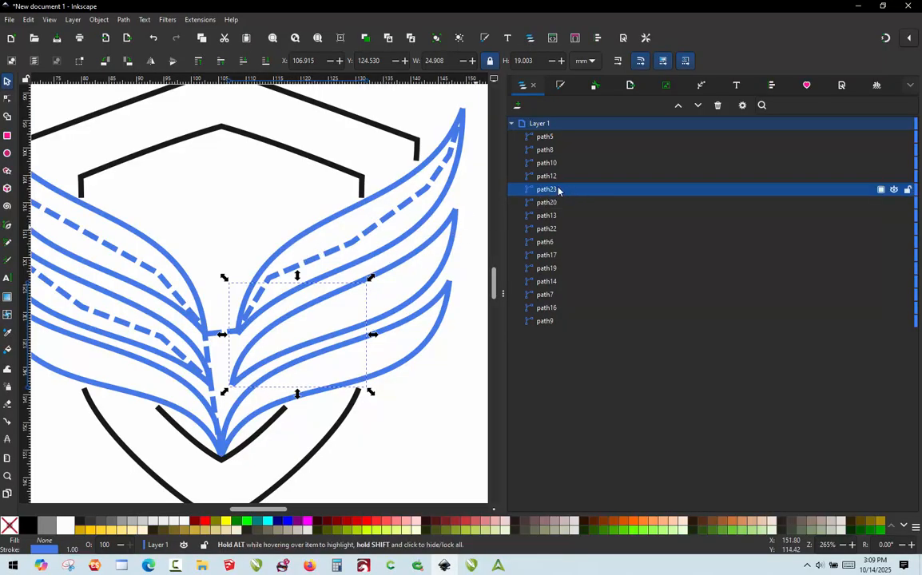
mouse_move(557, 190)
mouse_down()
mouse_move(564, 165)
mouse_move(562, 175)
mouse_up()
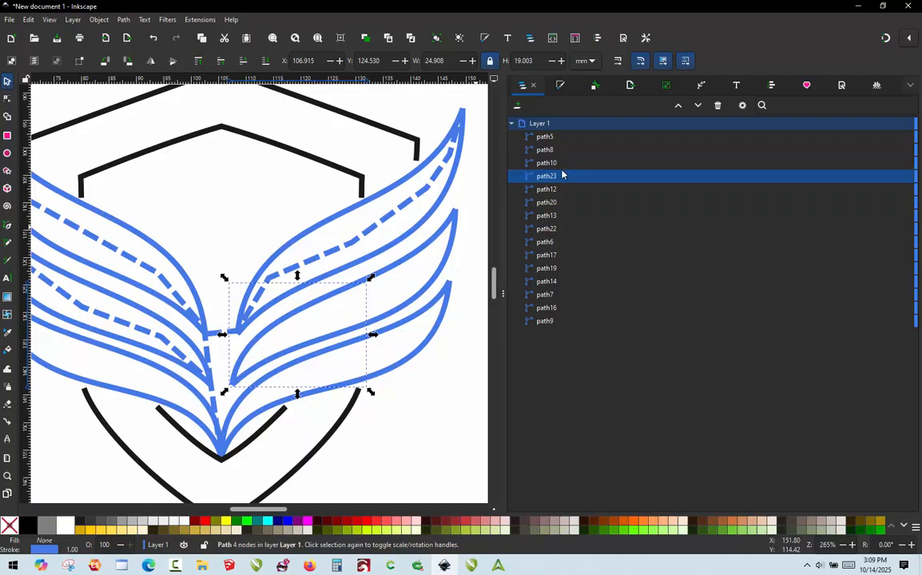
click(549, 202)
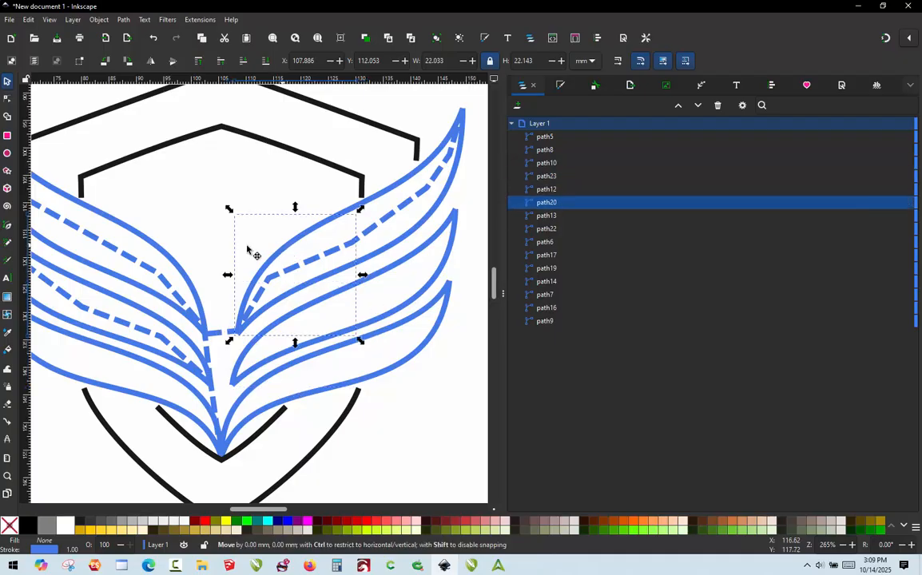
drag(248, 250, 221, 228)
key(ctrl+z)
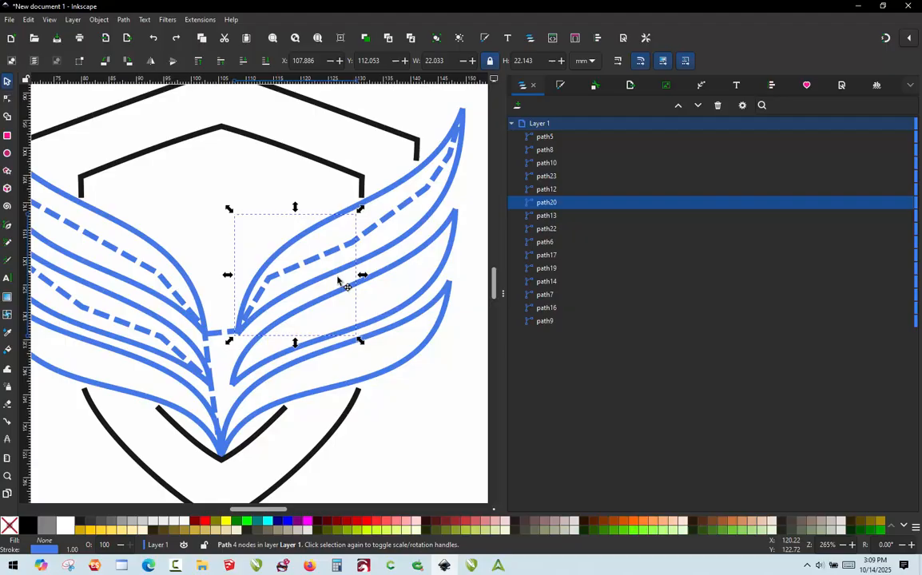
click(428, 250)
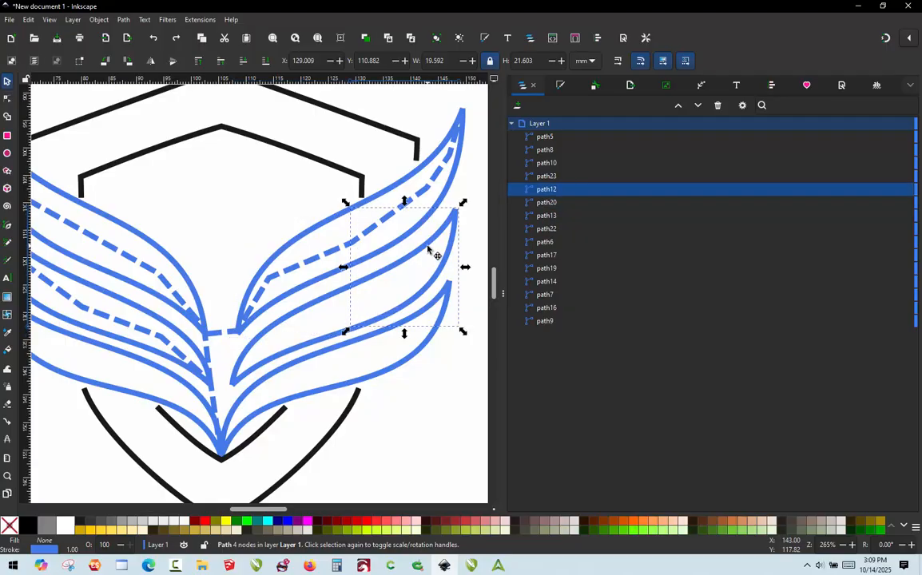
click(323, 298)
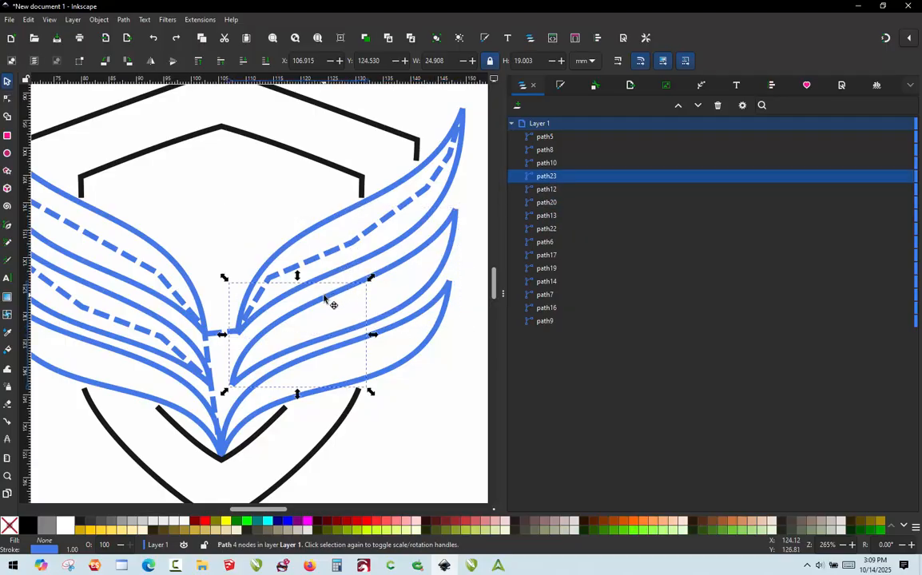
Convert the jump between the top right feather and the middle feather's outer half to a stroke, with a 2.00 mm minimum jump length
click(266, 269)
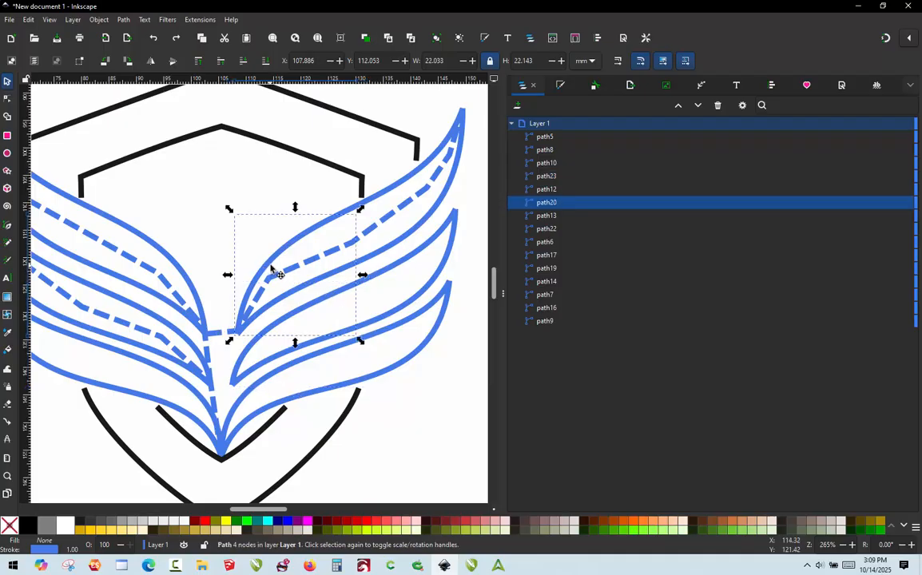
shift+click(420, 257)
key(ctrl+alt+j)
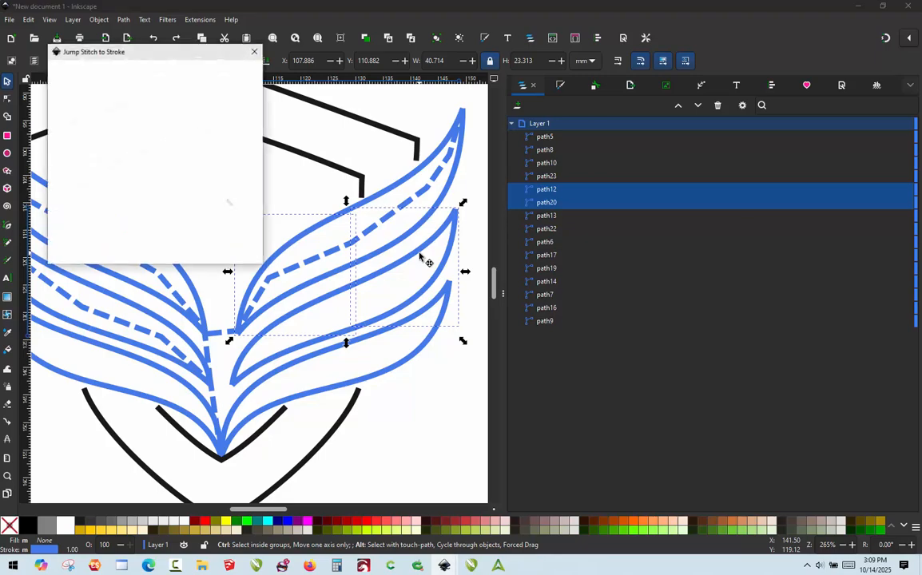
click(238, 254)
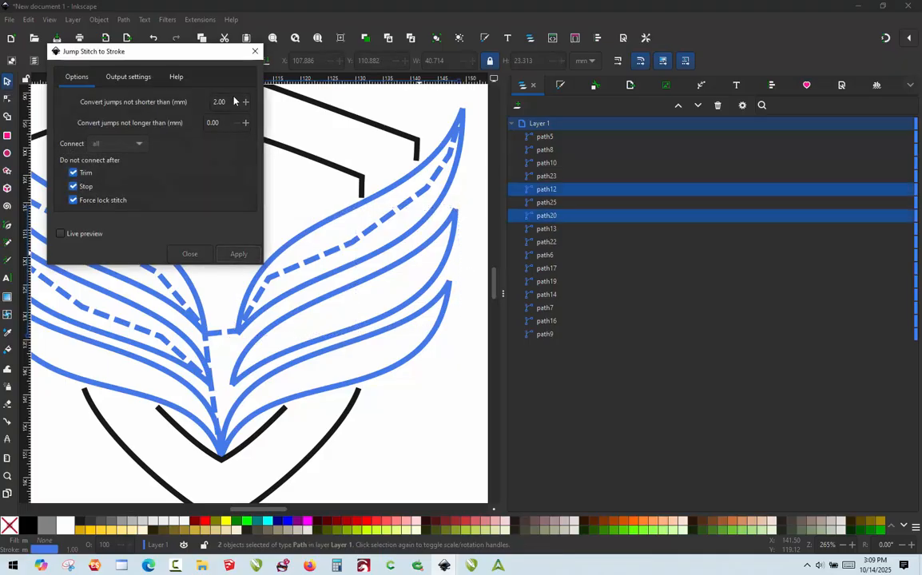
click(255, 53)
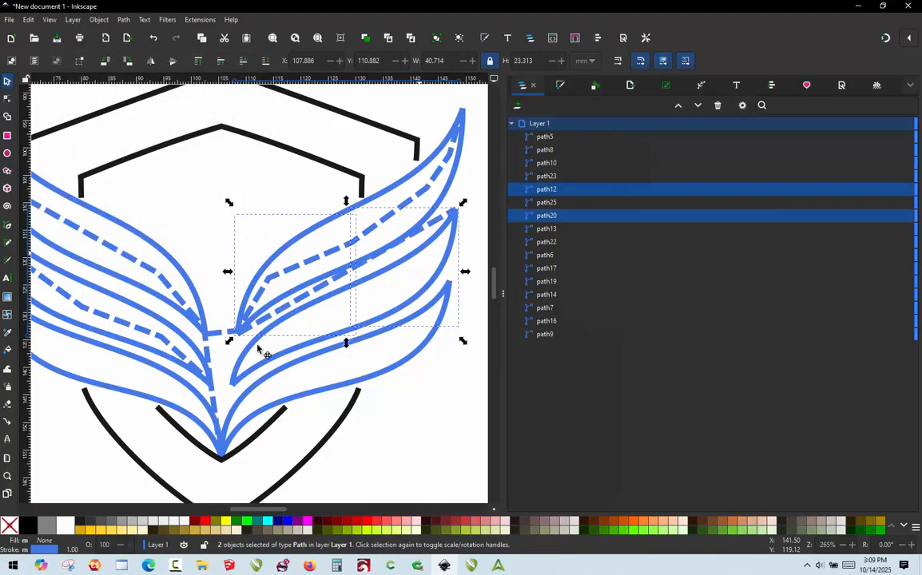
Add a node to the new connecting stroke and move it to the base of the middle right feather
scroll(259, 339, up, 2)
double_click(254, 312)
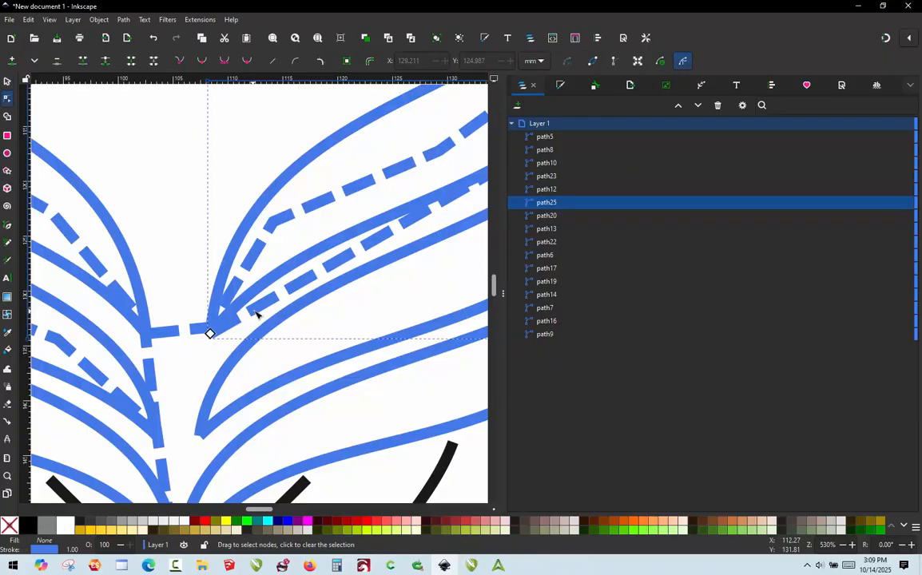
click(263, 311)
drag(265, 312, 201, 428)
scroll(184, 348, down, 3)
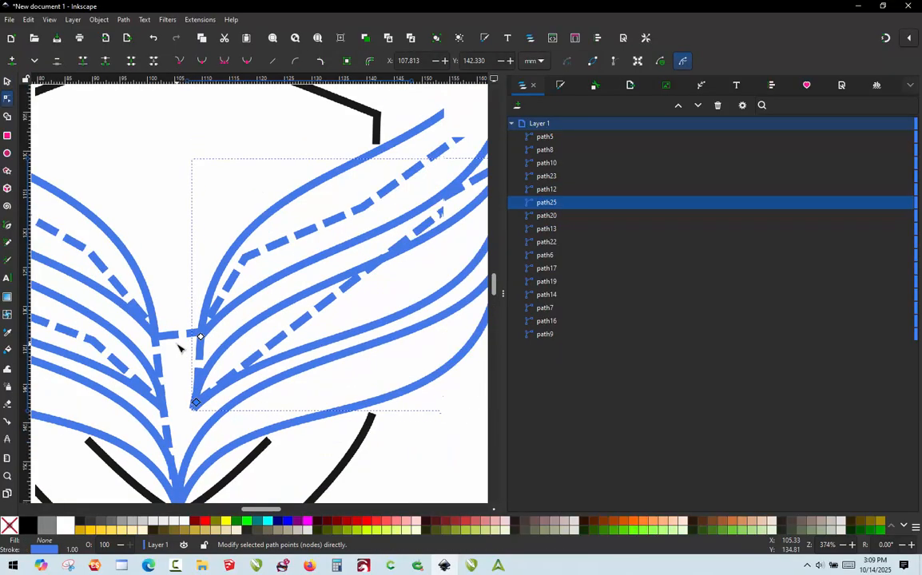
scroll(312, 283, up, 2)
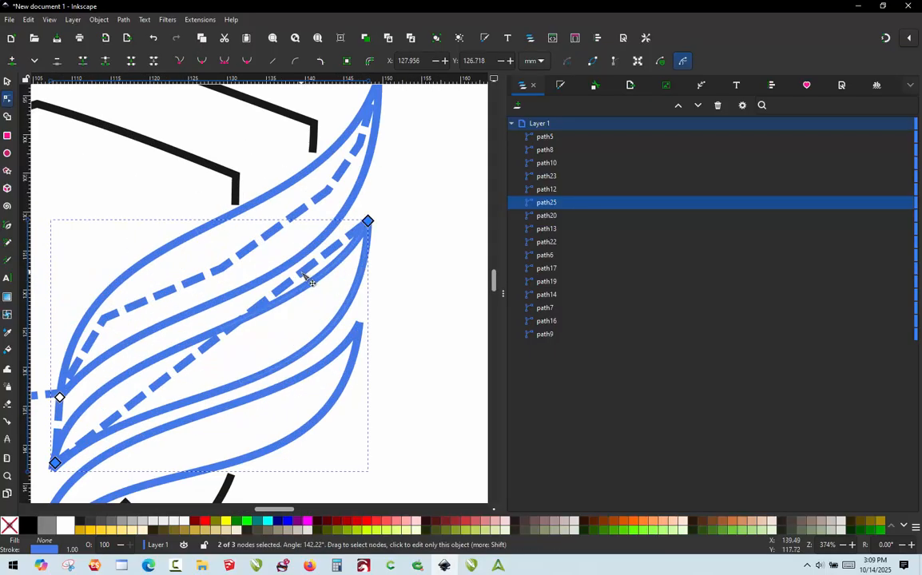
Add three more nodes to the connecting stroke and position them so it runs inside the middle right feather to its tip
double_click(301, 273)
drag(301, 273, 350, 267)
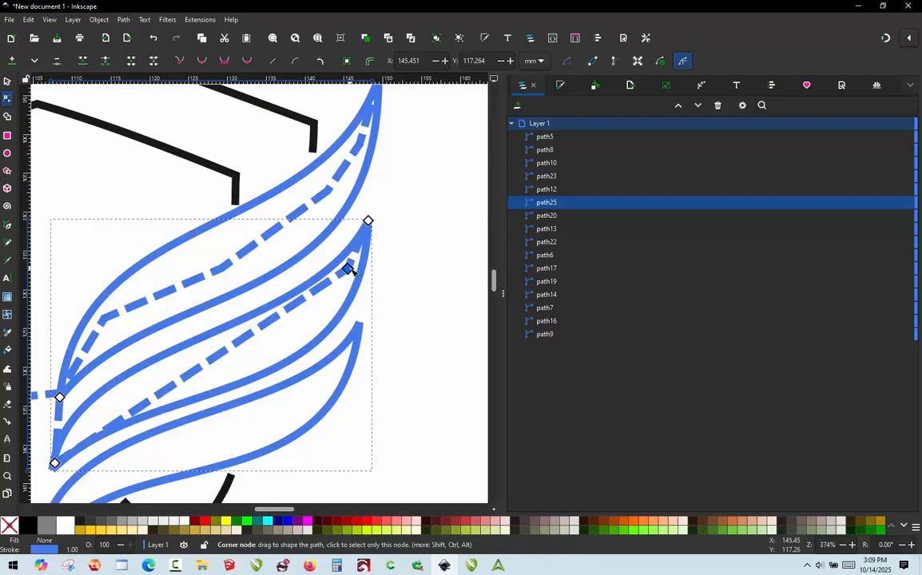
scroll(355, 263, down, 1)
scroll(283, 342, up, 1)
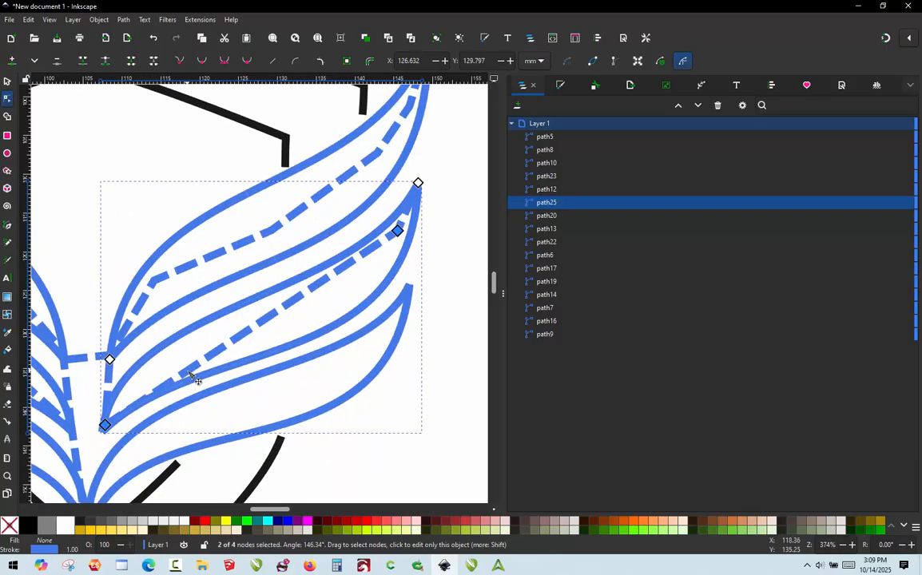
drag(189, 374, 140, 383)
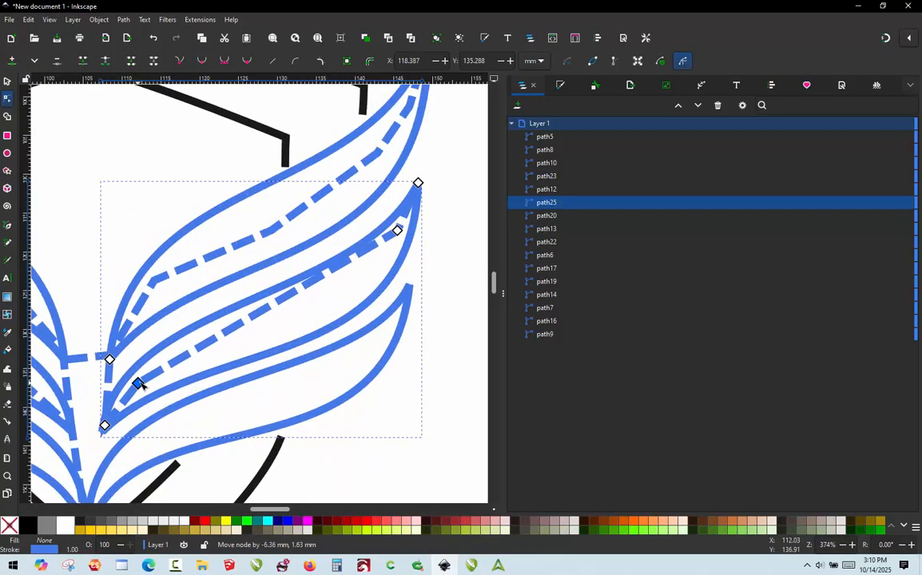
double_click(259, 314)
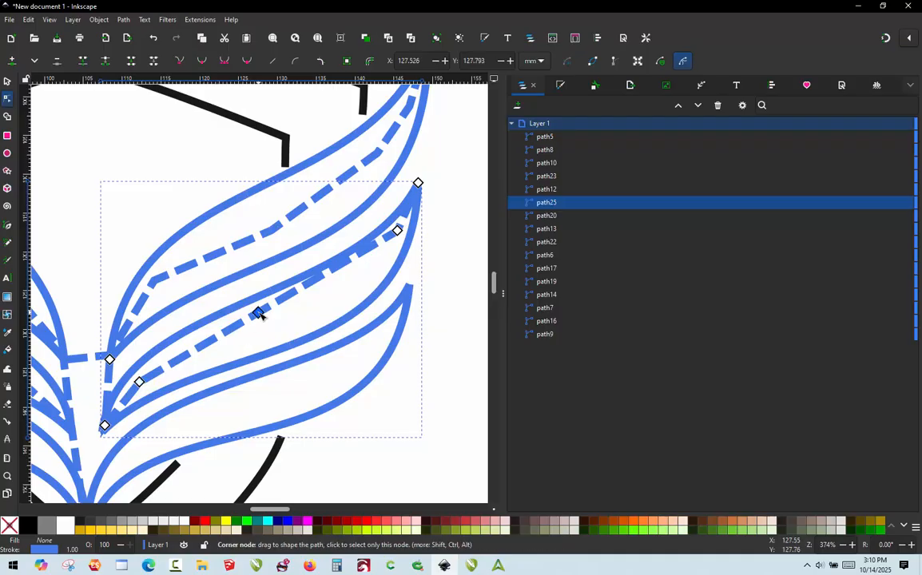
drag(259, 312, 325, 300)
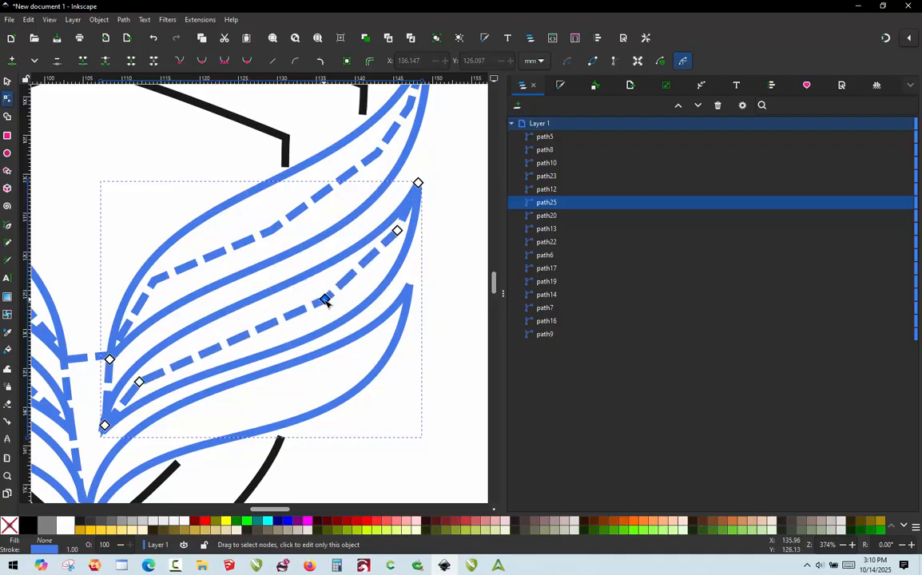
scroll(334, 293, down, 1)
scroll(334, 294, down, 2)
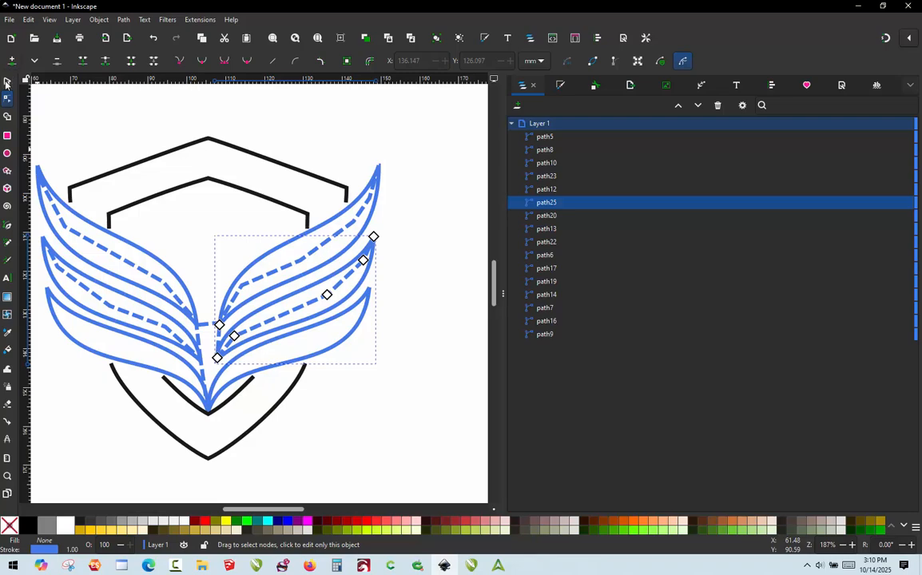
click(7, 81)
key(Escape)
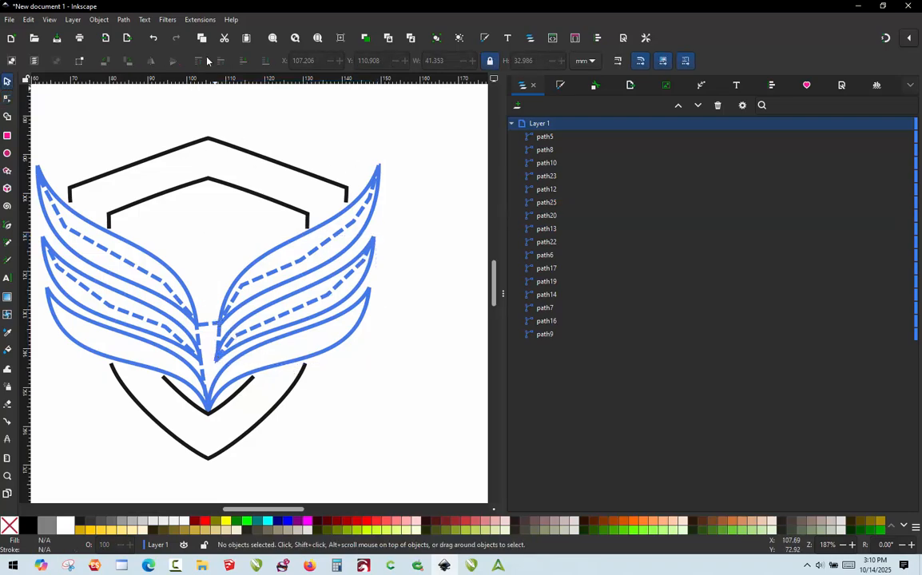
click(198, 20)
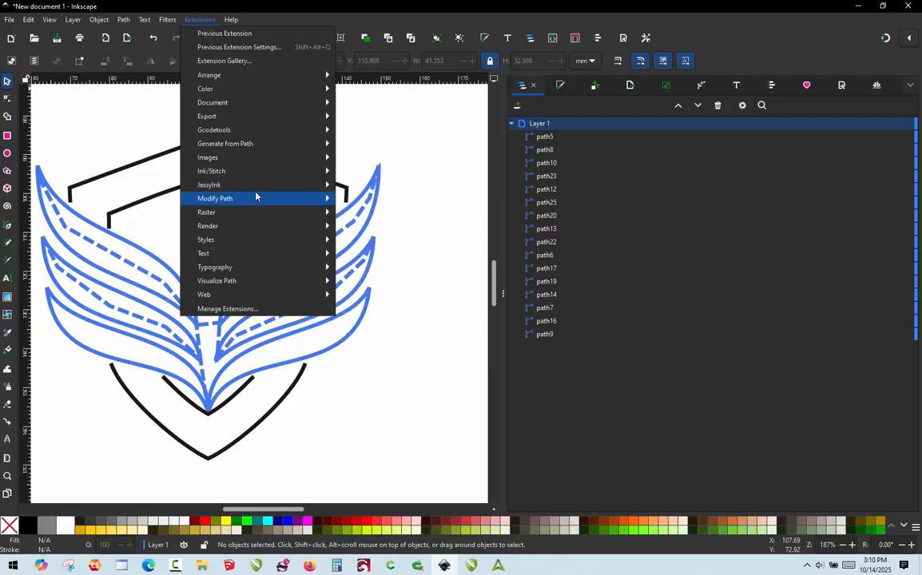
mouse_move(277, 170)
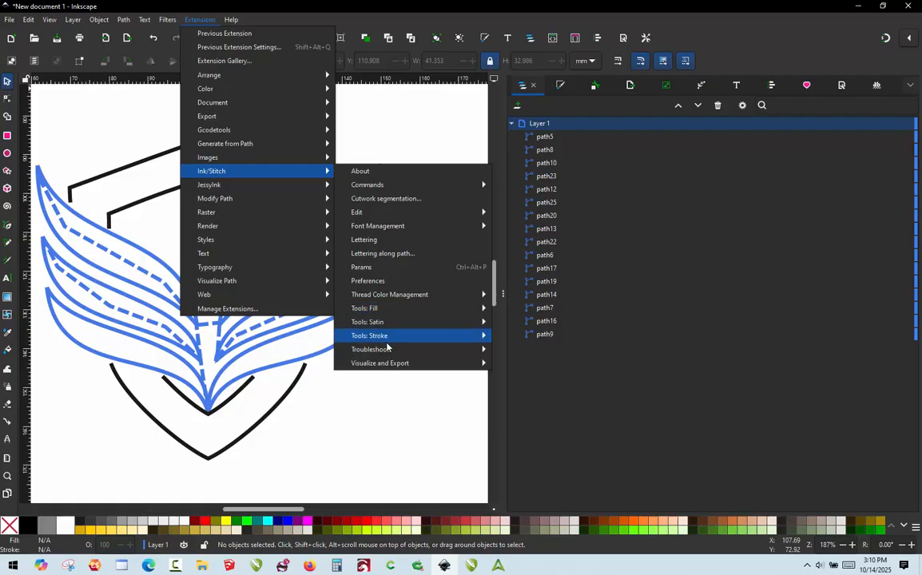
mouse_move(389, 339)
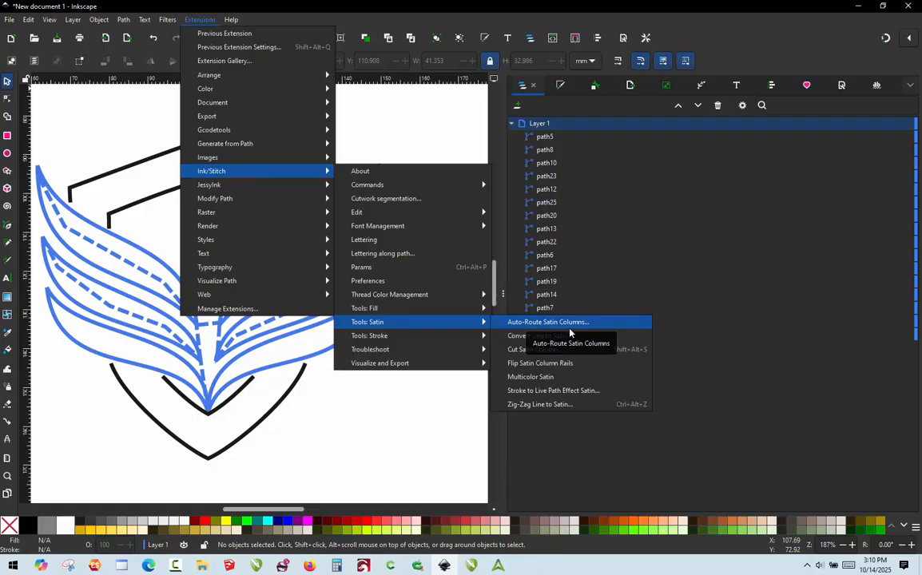
click(366, 406)
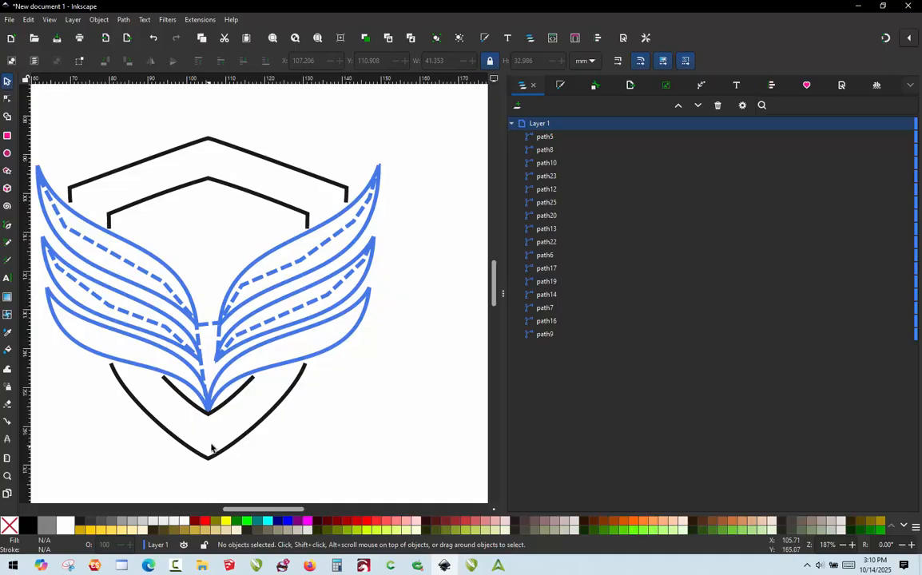
Swap the rails of the bottom right feather's satin column in the embroidery parameters and apply the change
ctrl+scroll(211, 448, up, 1)
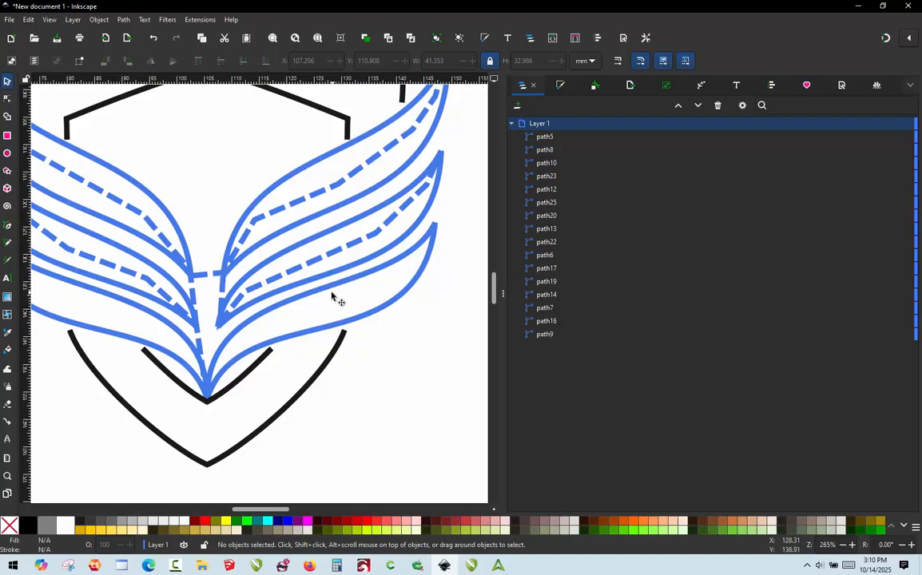
click(272, 299)
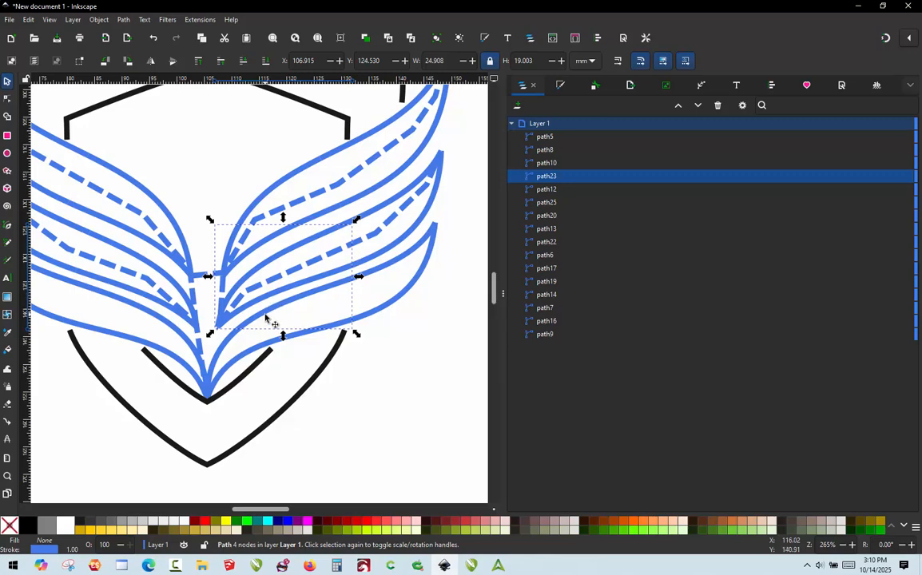
click(266, 317)
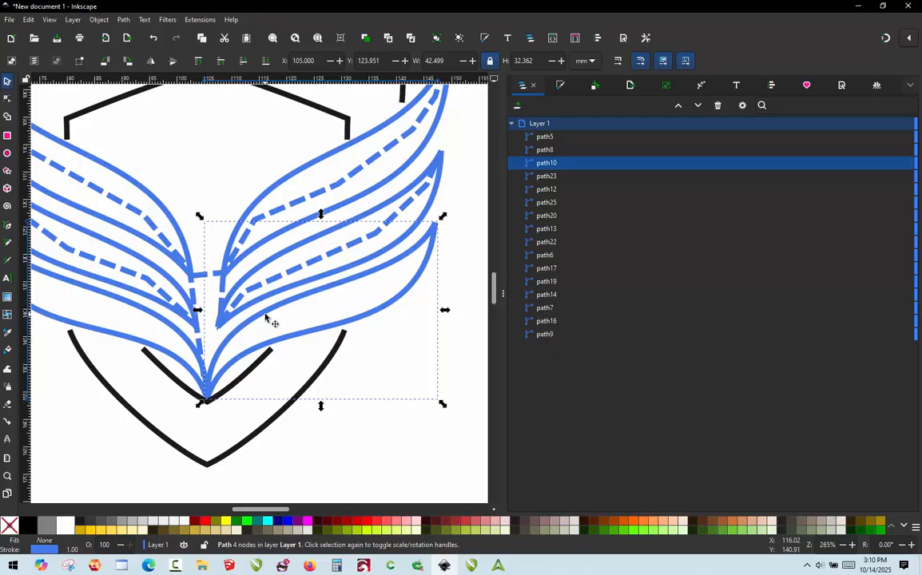
key(ctrl+alt+p)
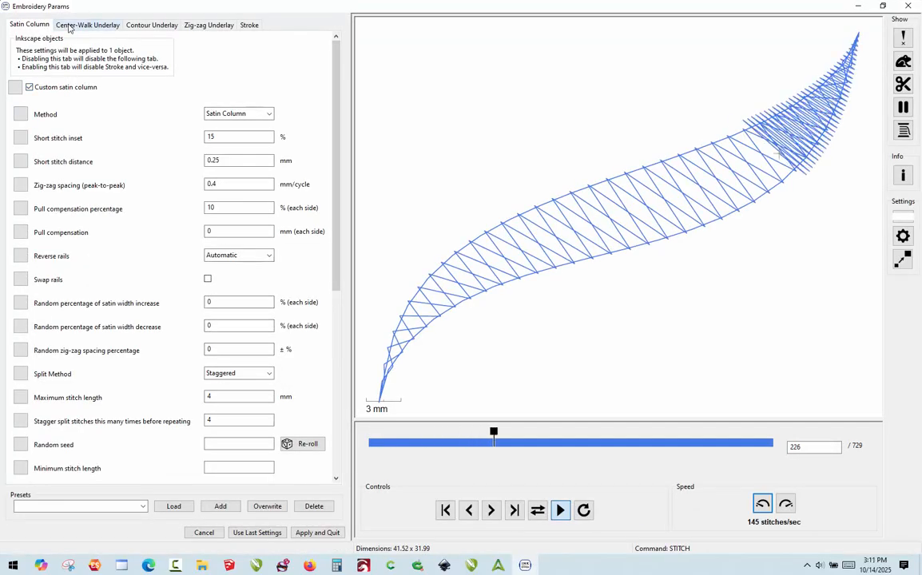
click(209, 279)
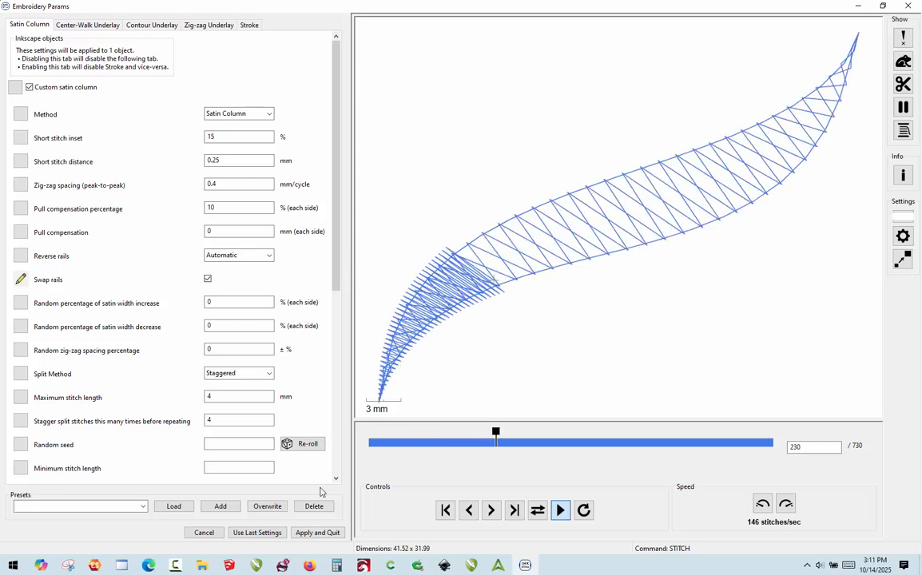
click(318, 533)
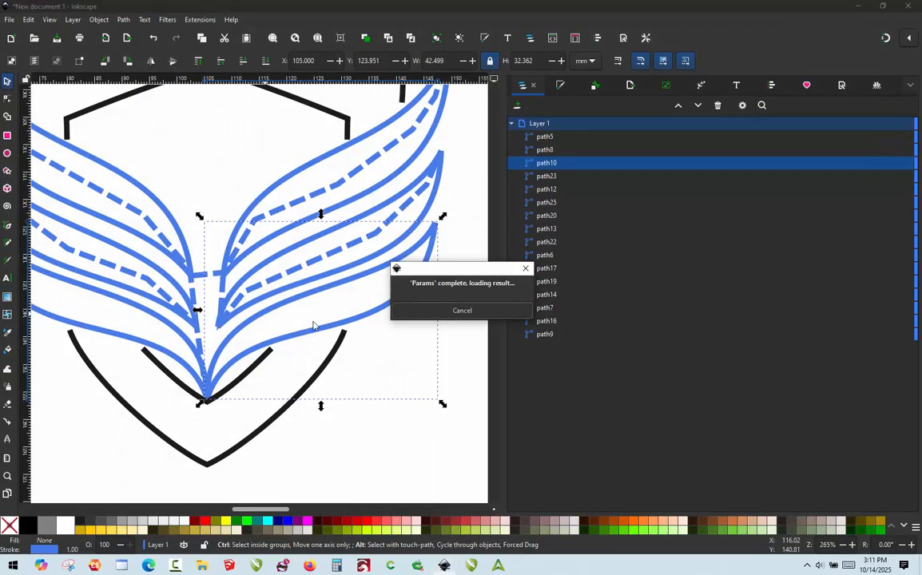
Convert the jump between the middle right feather's inner half and the bottom right feather to a stroke, with a 2.00 mm minimum jump length
click(241, 312)
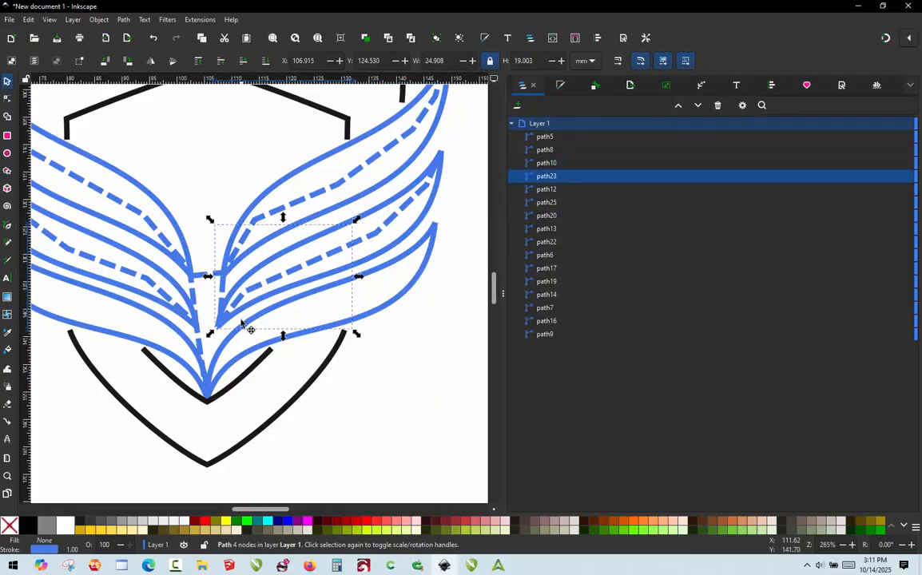
shift+click(235, 335)
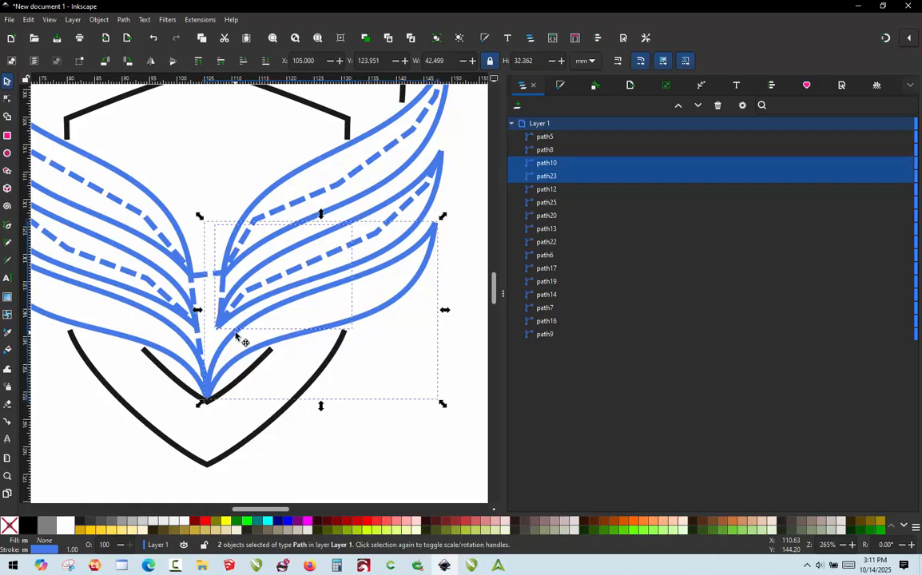
key(ctrl)
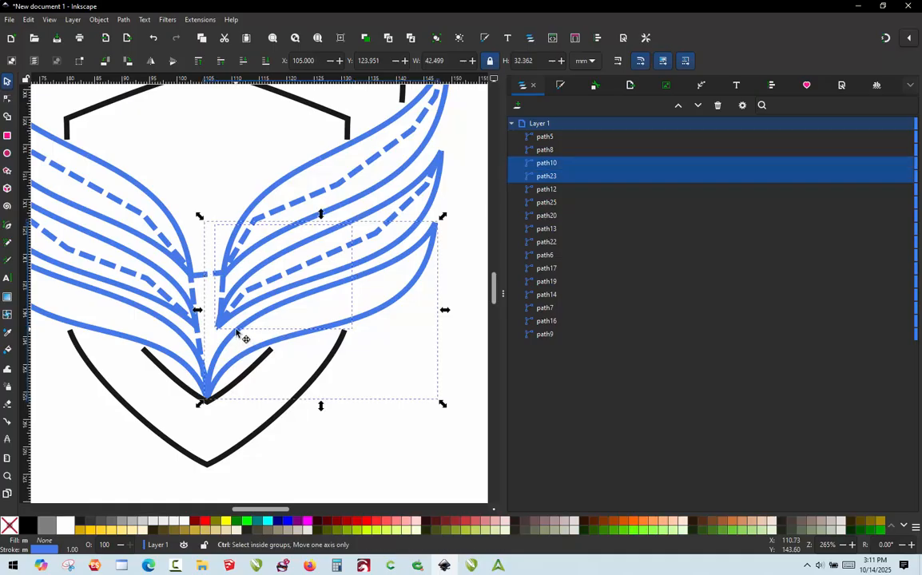
key(ctrl)
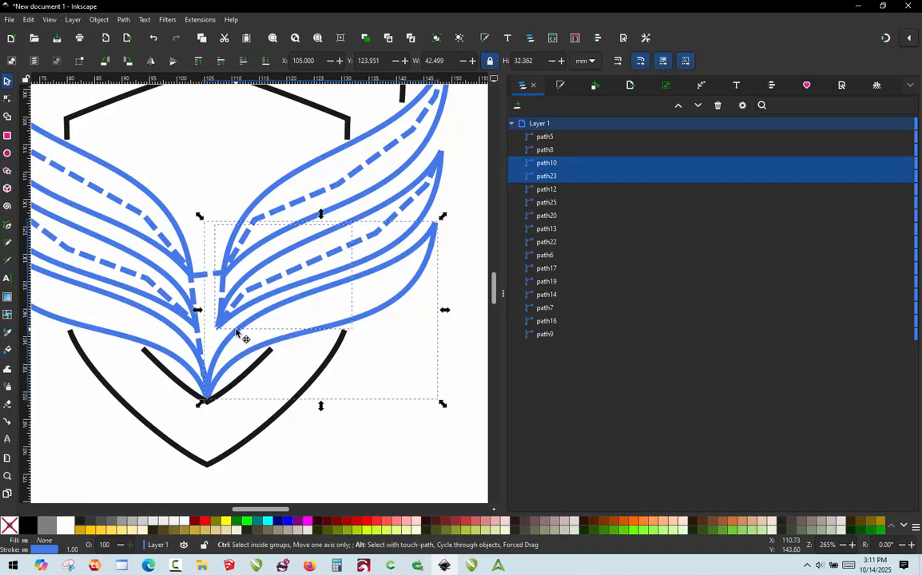
key(ctrl+alt+j)
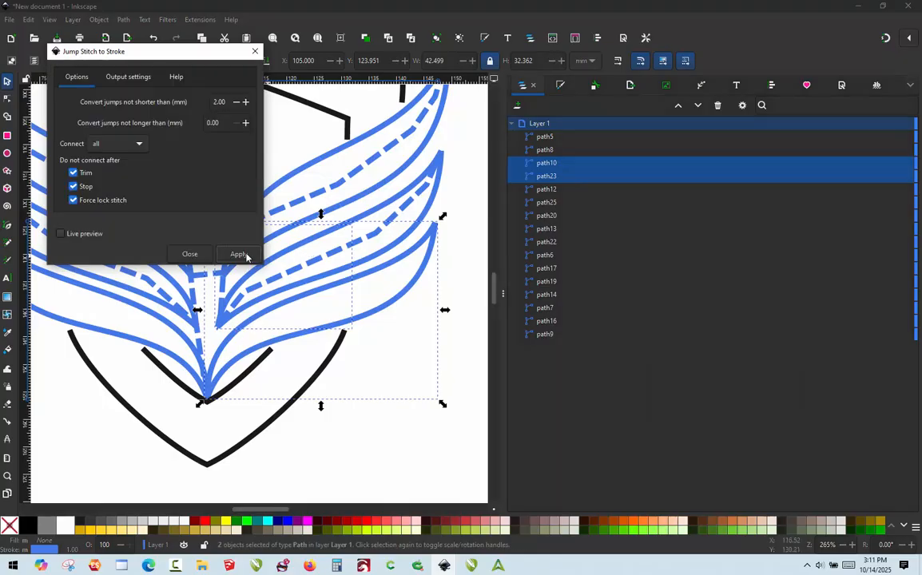
click(246, 257)
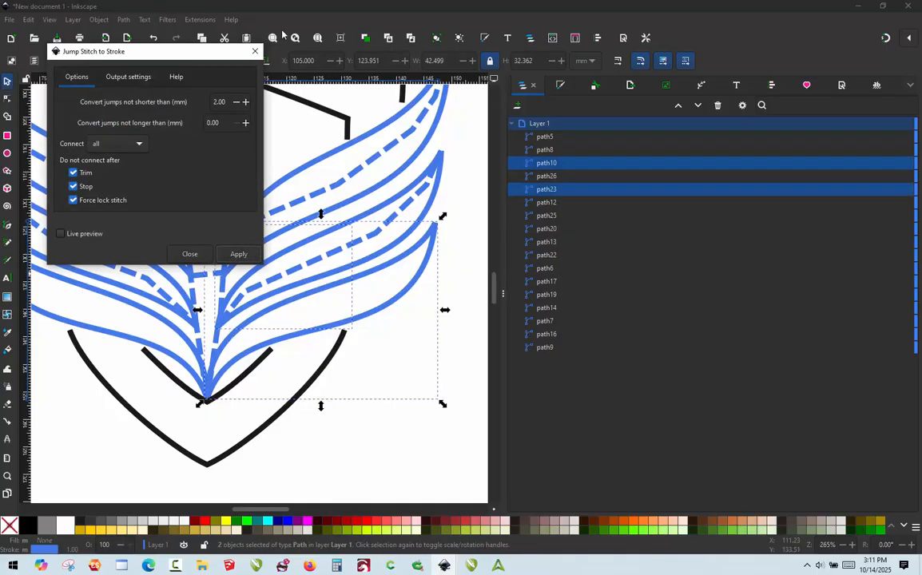
click(255, 51)
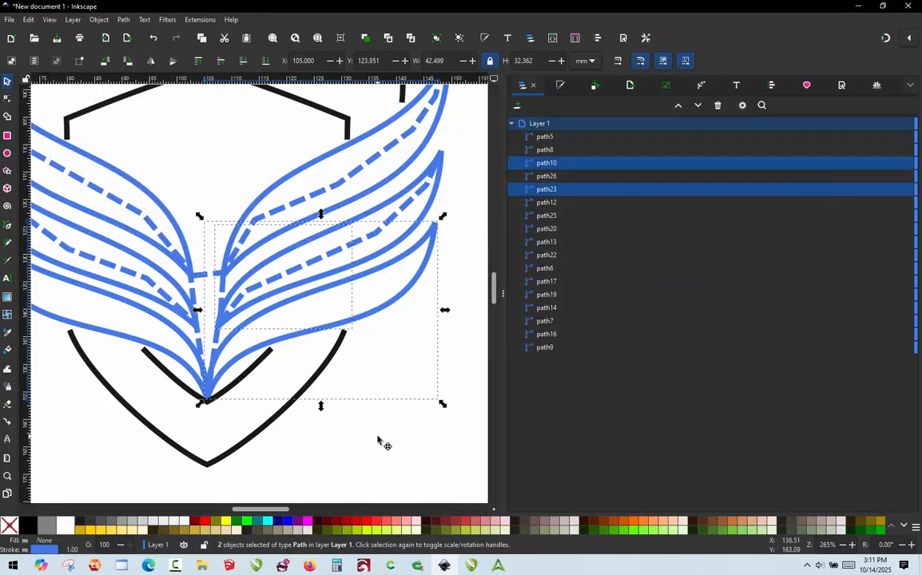
key(Escape)
Preview the stitching direction of the lower shield section's satin column in the embroidery parameters
scroll(397, 301, down, 1)
scroll(333, 171, down, 1)
scroll(313, 185, up, 1)
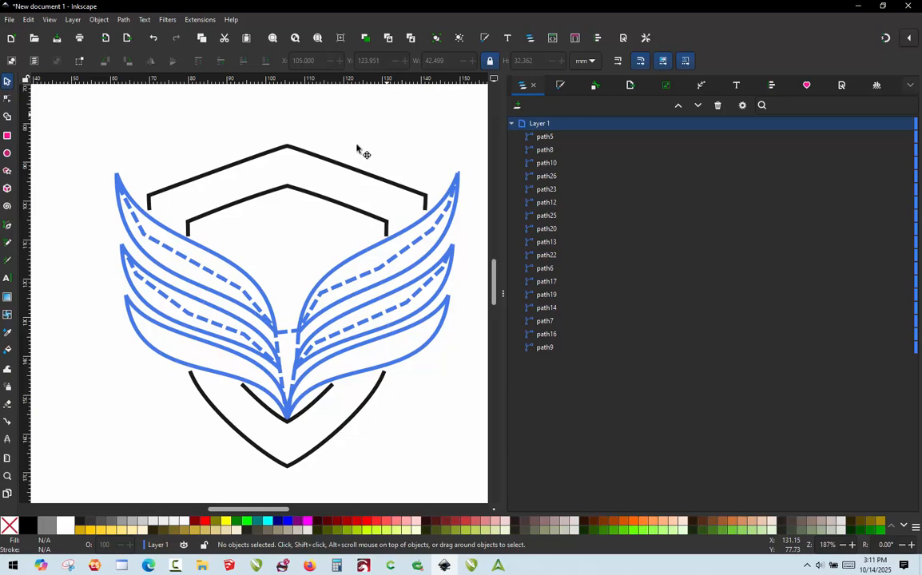
click(344, 429)
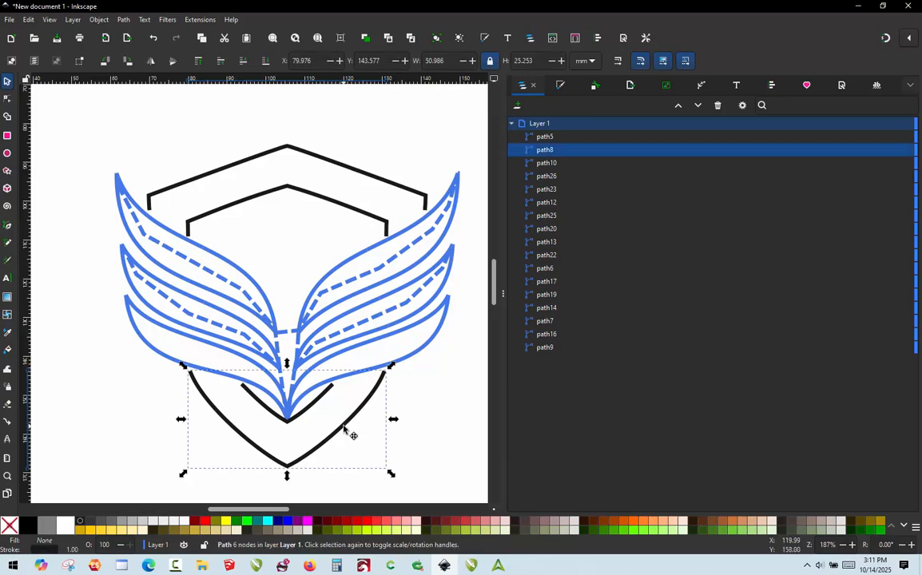
click(386, 224)
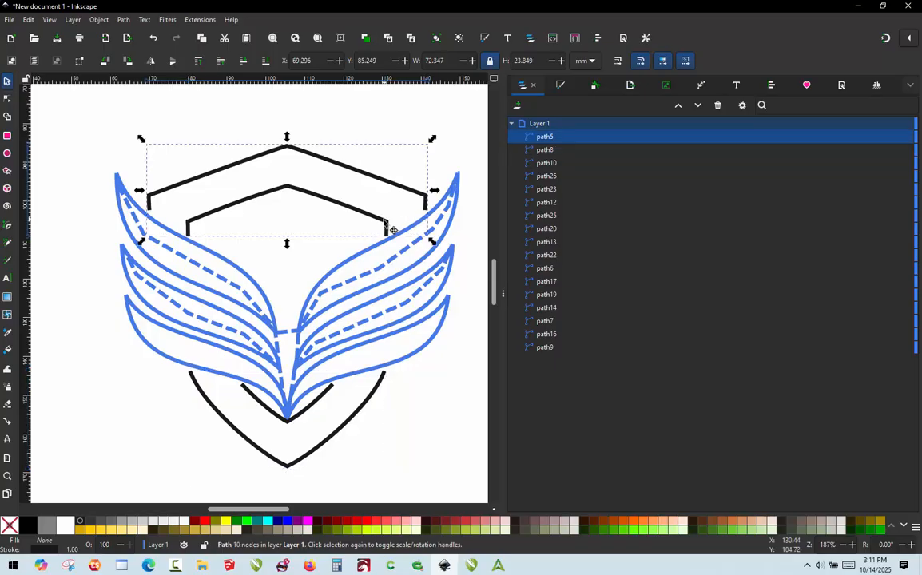
click(361, 410)
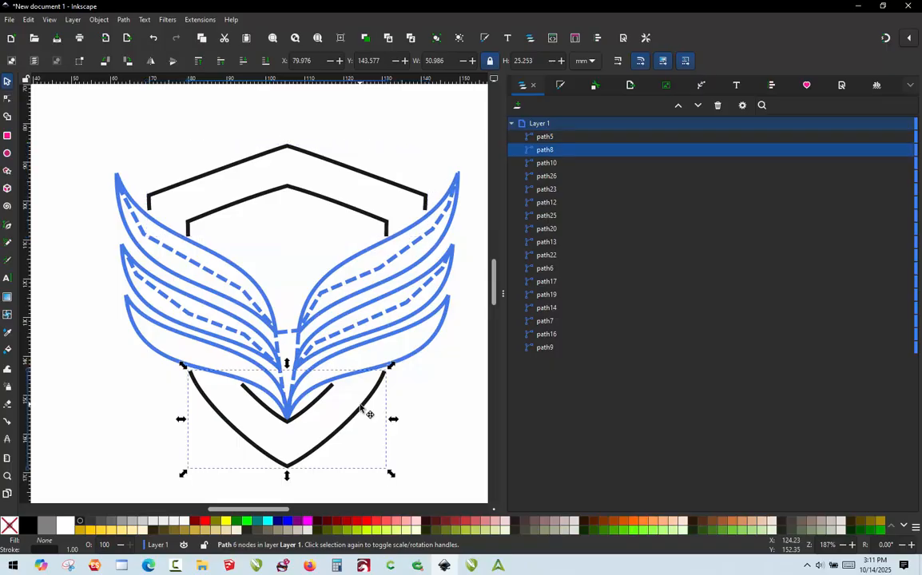
key(ctrl)
key(ctrl)
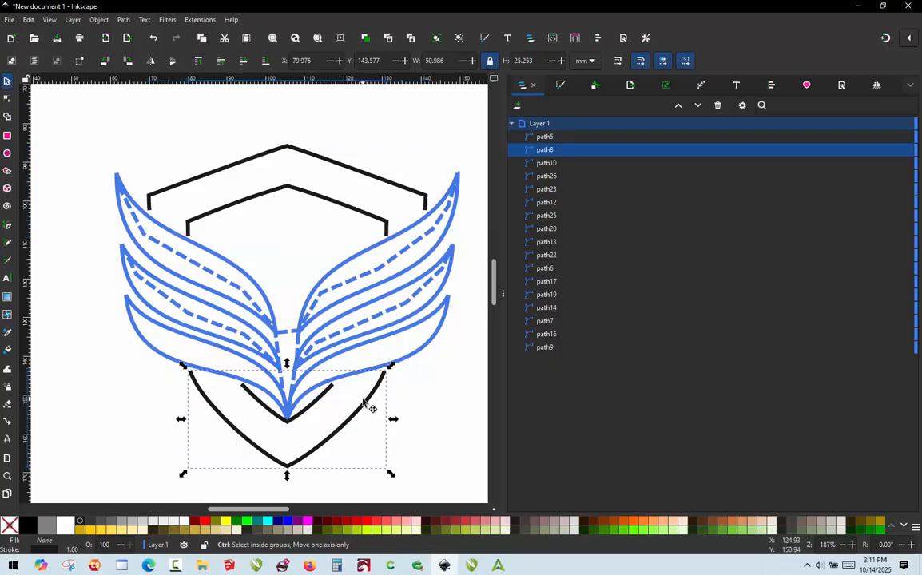
key(alt)
key(ctrl+alt+c)
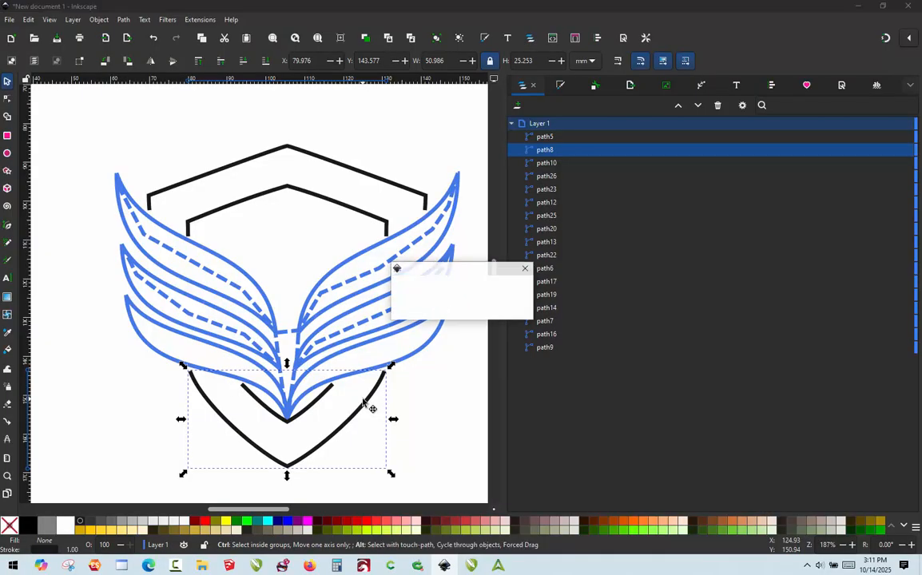
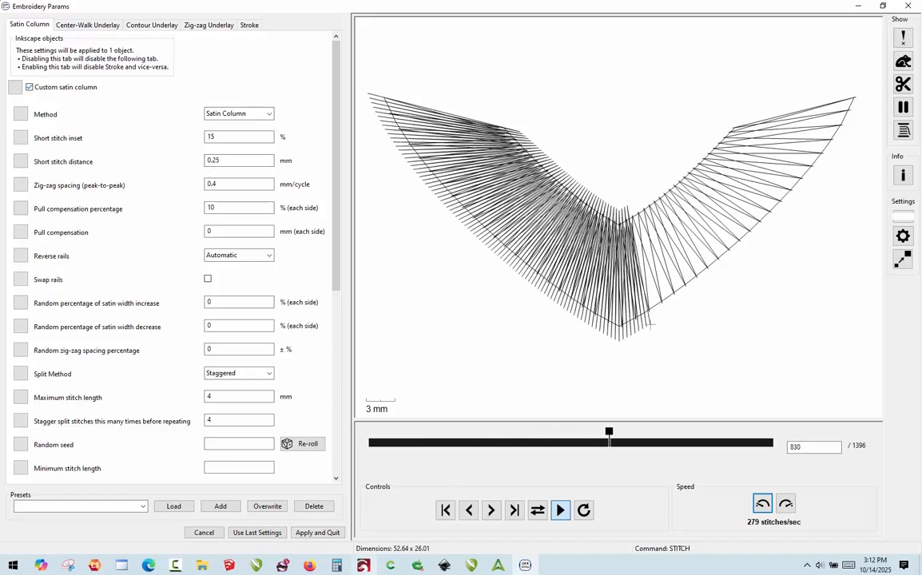
click(312, 535)
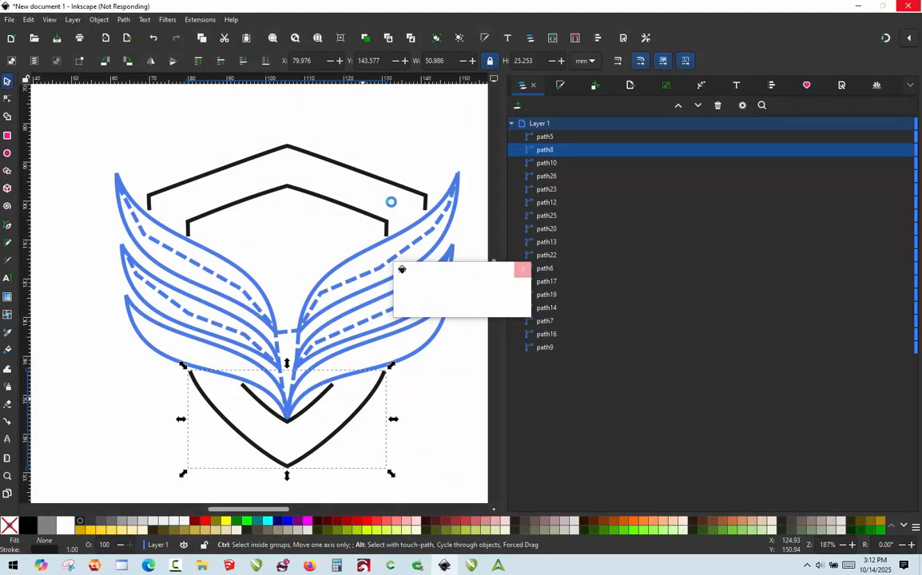
Swap the rails of the upper shield section's satin column in the embroidery parameters and apply the change
click(374, 224)
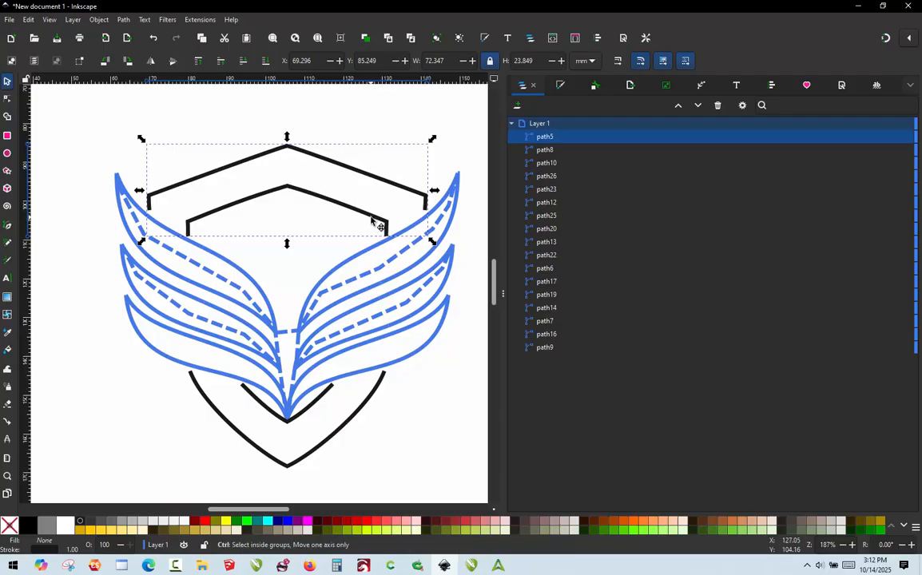
key(ctrl+alt+p)
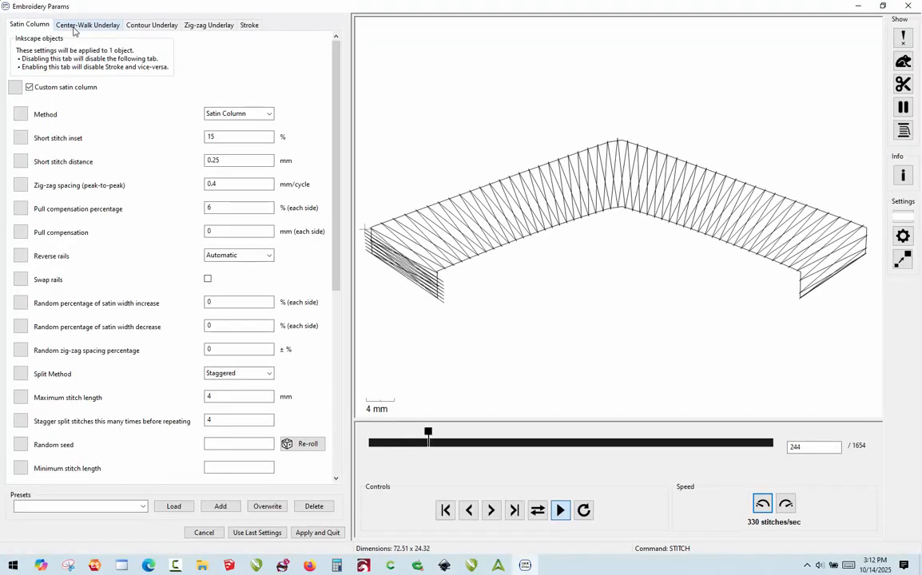
click(208, 280)
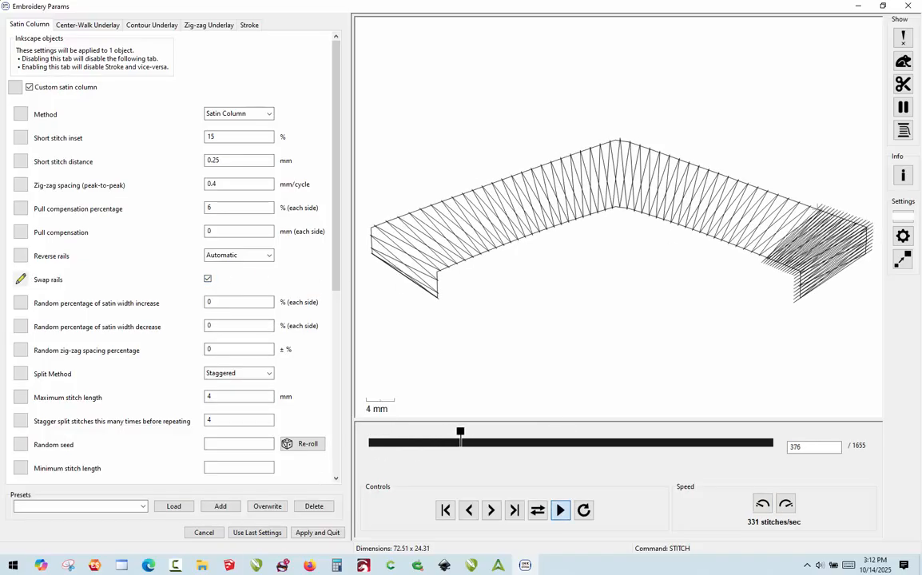
click(326, 533)
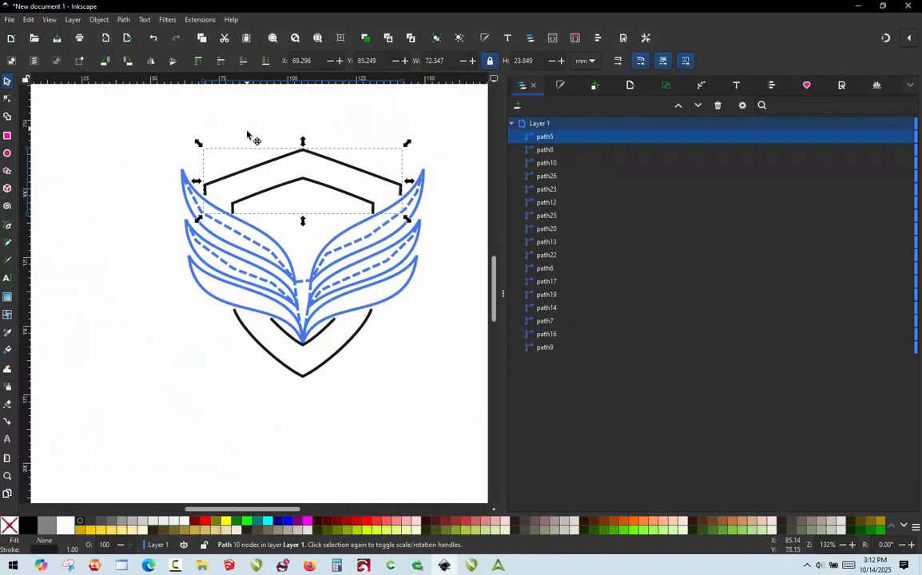
Simulate the stitch-out of the complete design and display its jumps to check the path between the two shield sections
click(190, 127)
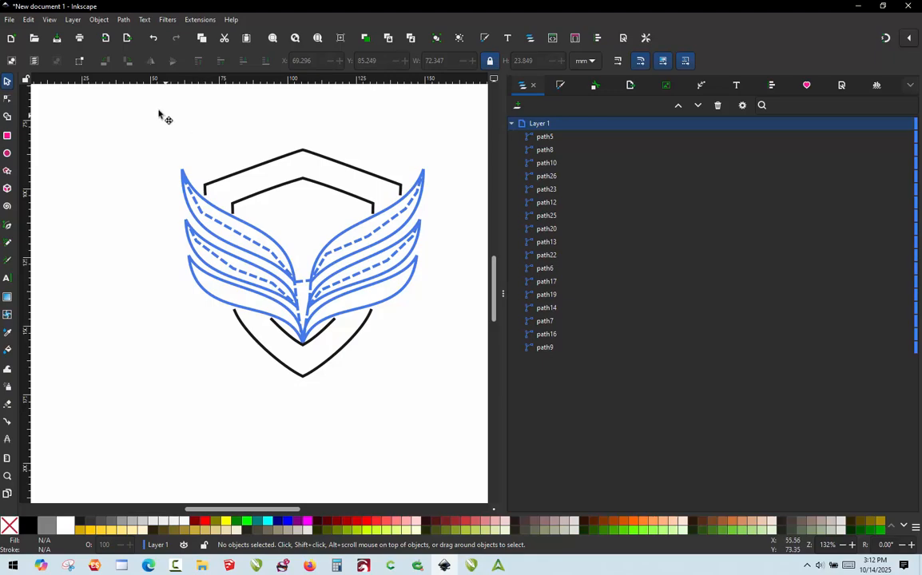
mouse_move(153, 108)
mouse_down()
mouse_move(308, 278)
mouse_move(457, 391)
mouse_move(453, 403)
mouse_up()
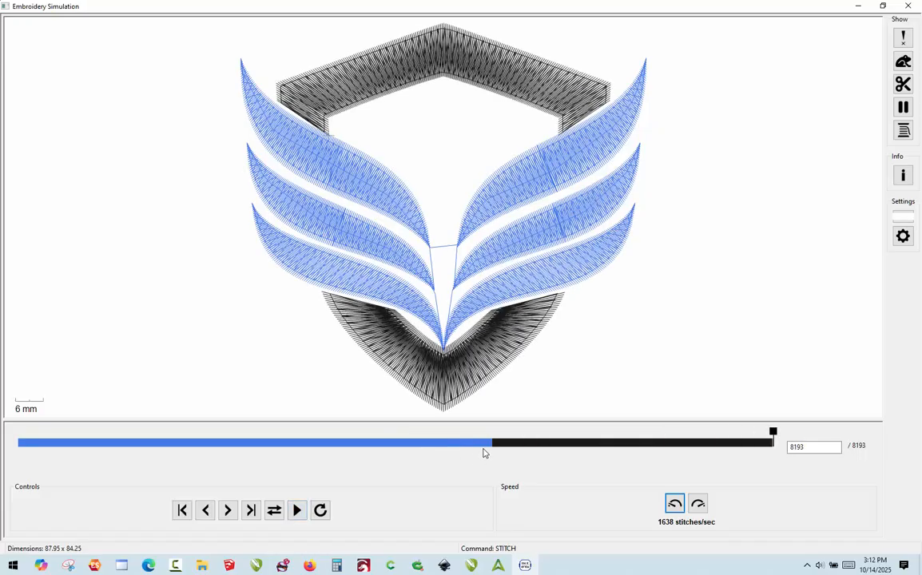
click(904, 62)
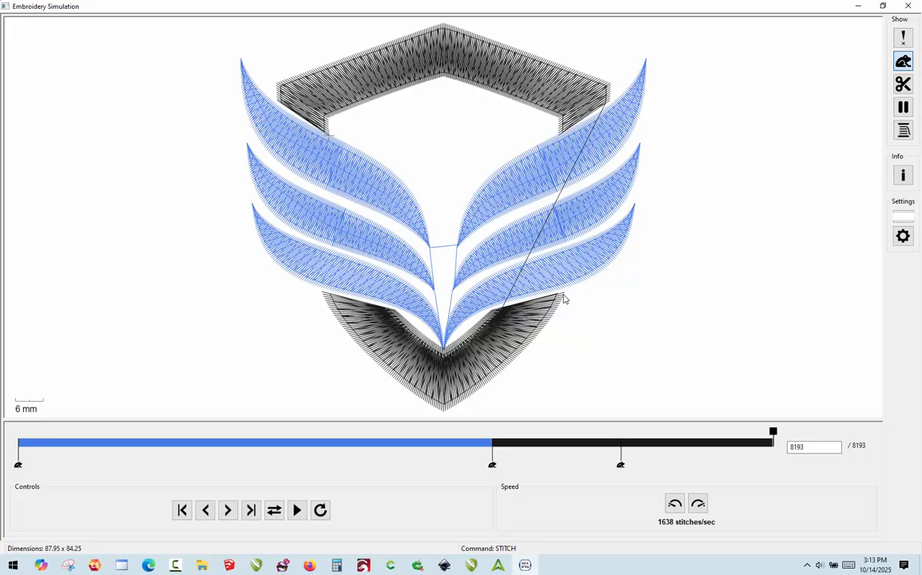
click(908, 5)
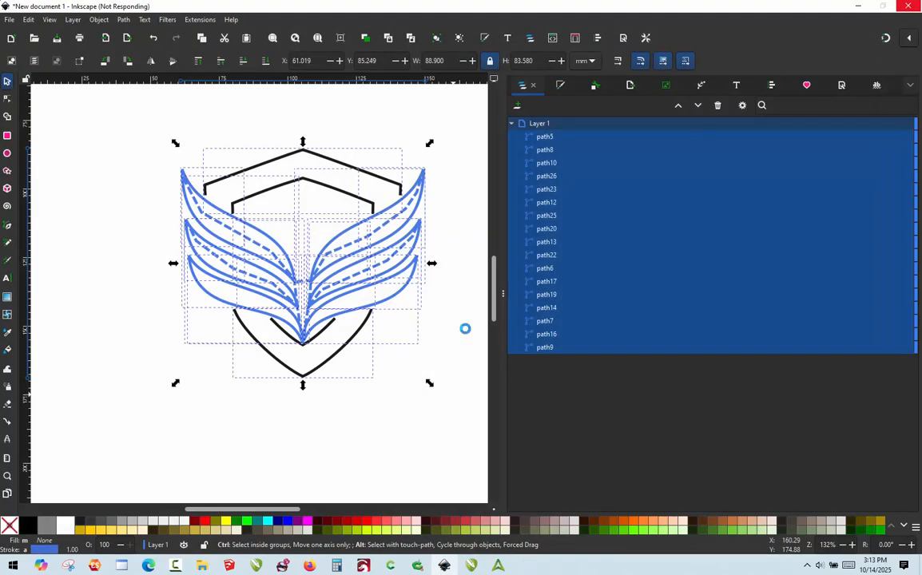
Swap the rails of the lower shield section's satin column, set Reverse rails to Reverse first rail, and apply
click(332, 369)
click(330, 369)
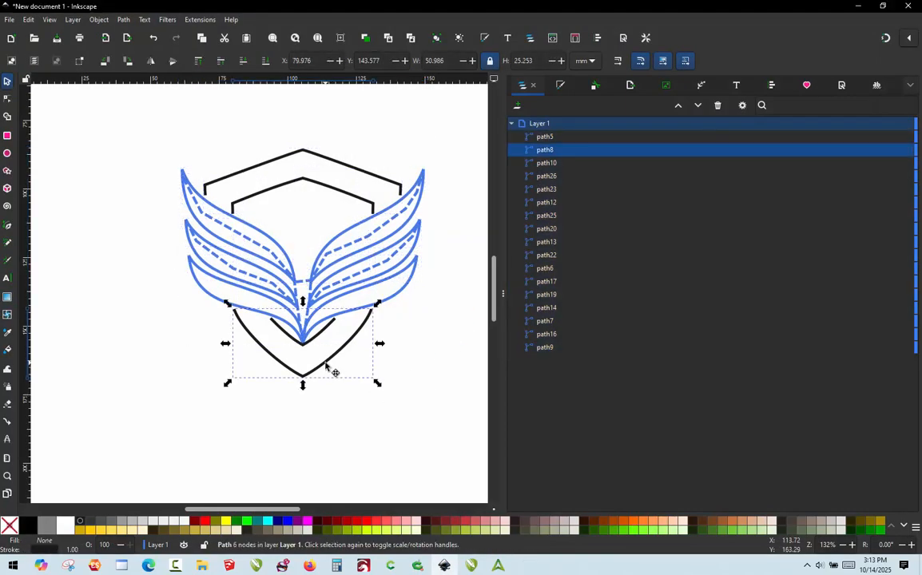
key(ctrl+alt+p)
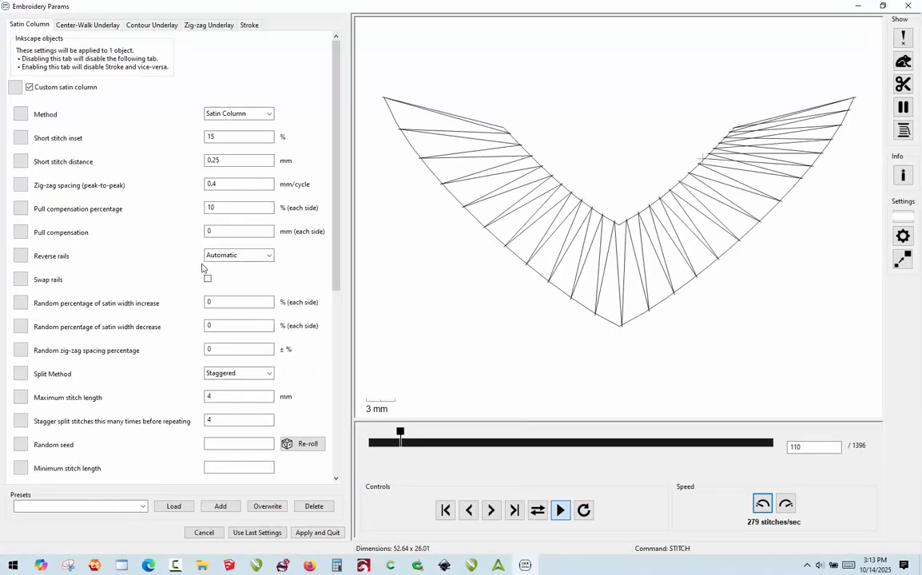
click(209, 280)
click(232, 256)
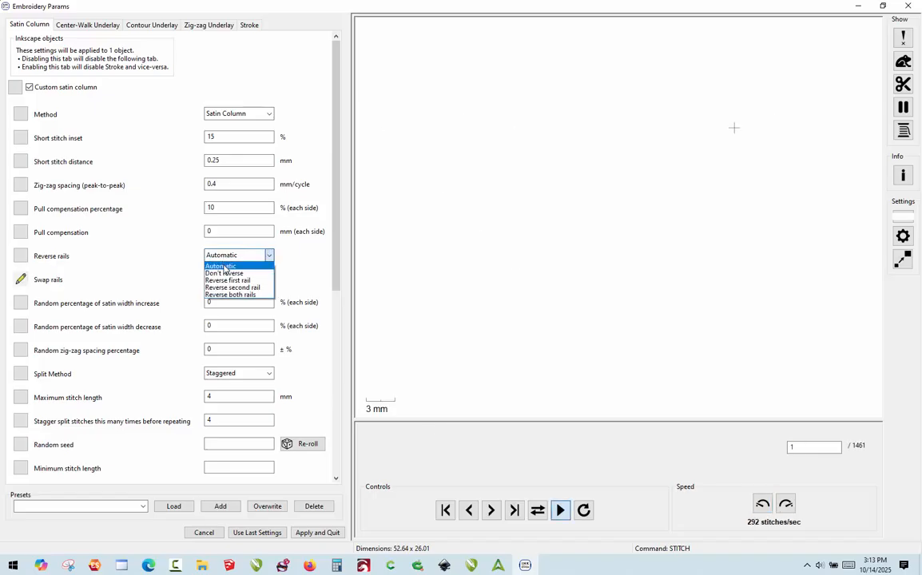
click(230, 281)
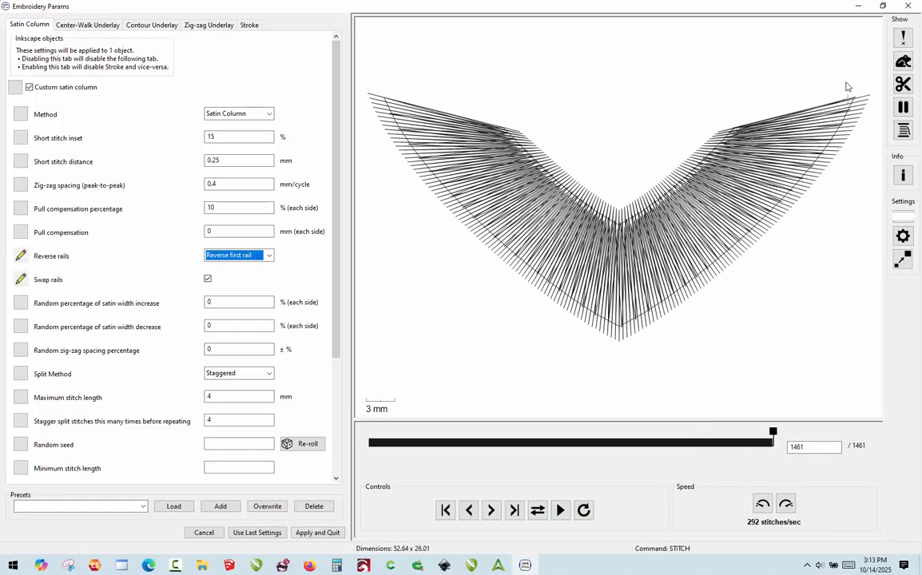
click(317, 532)
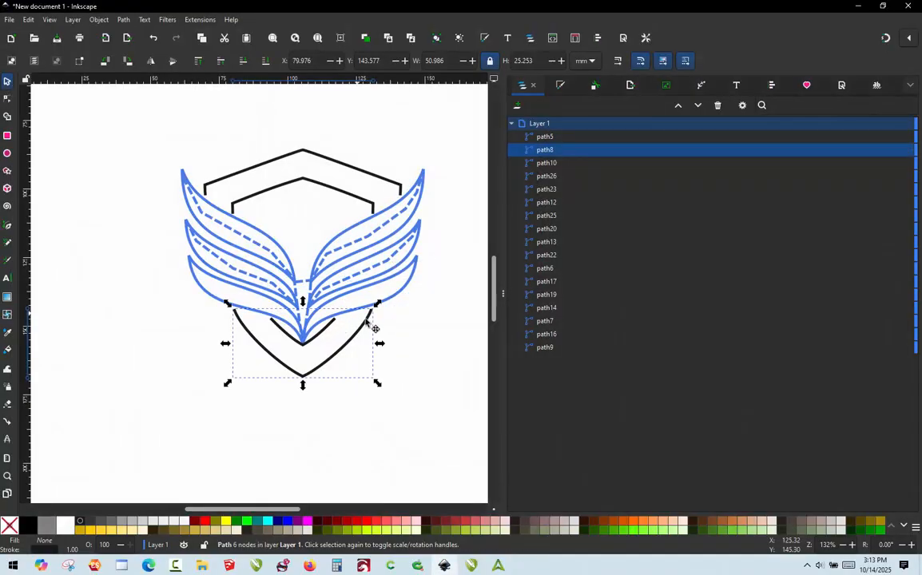
Simulate the stitch-out of the complete design and display its jumps to check the result of the reversed lower shield rails
click(149, 128)
drag(148, 127, 444, 423)
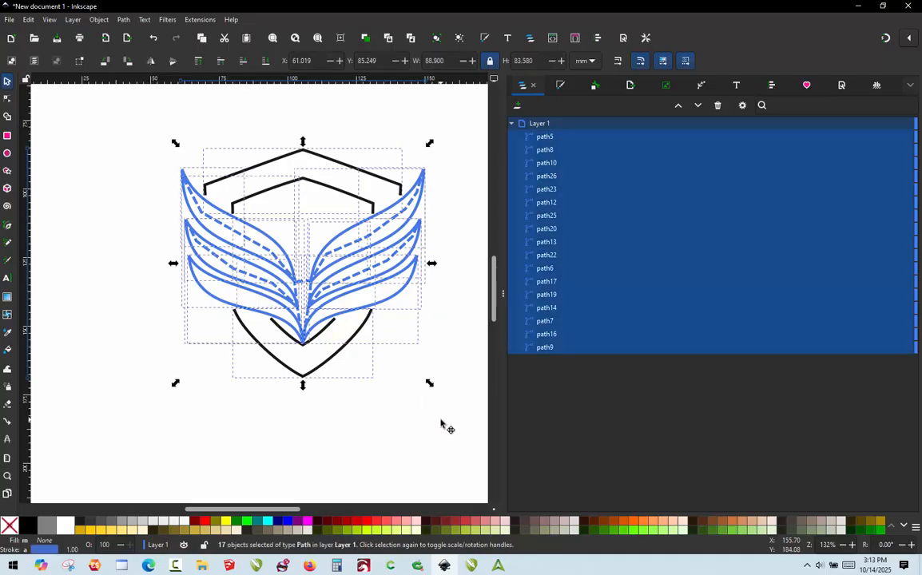
key(ctrl+alt+c)
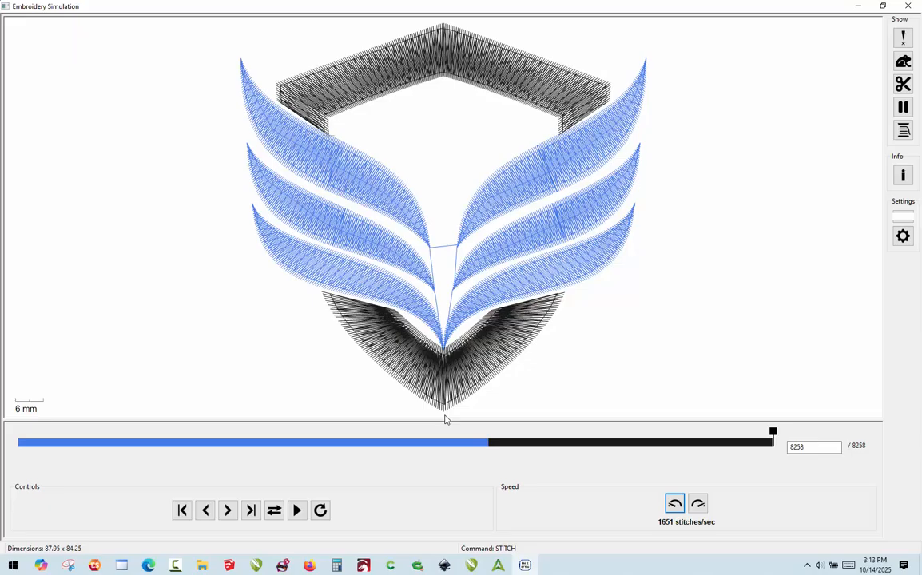
click(903, 61)
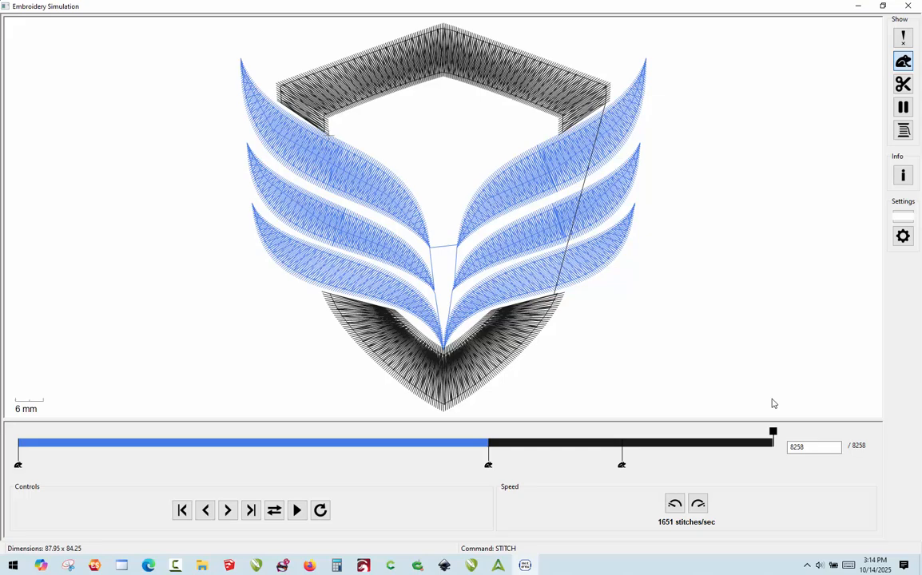
drag(773, 438, 826, 233)
click(916, 6)
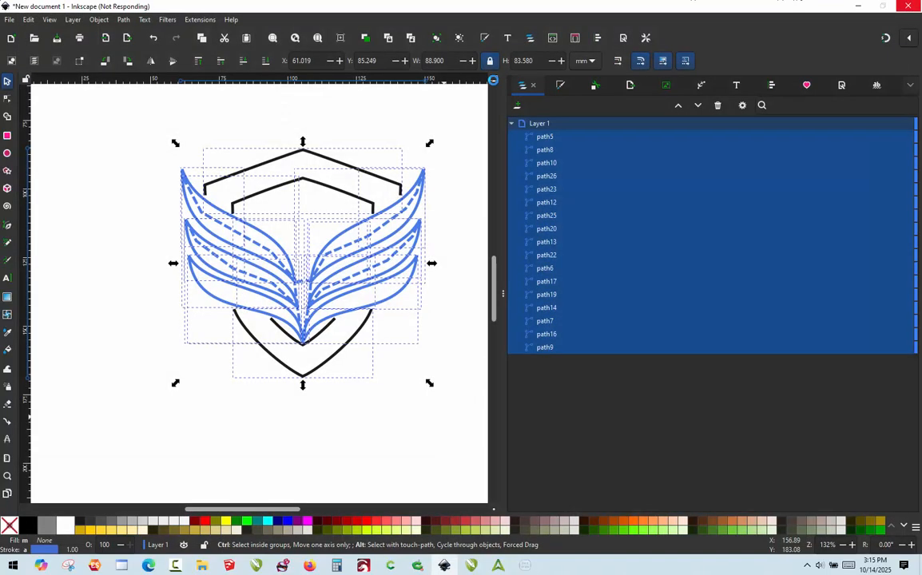
Save the document to the Desktop as an Inkscape SVG file named Taggert, then clear the selection
click(9, 20)
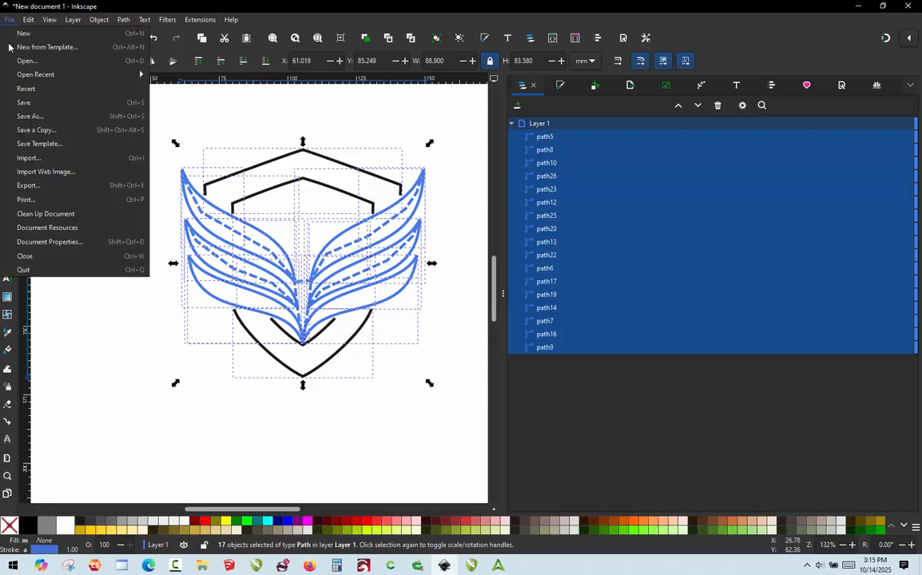
click(38, 105)
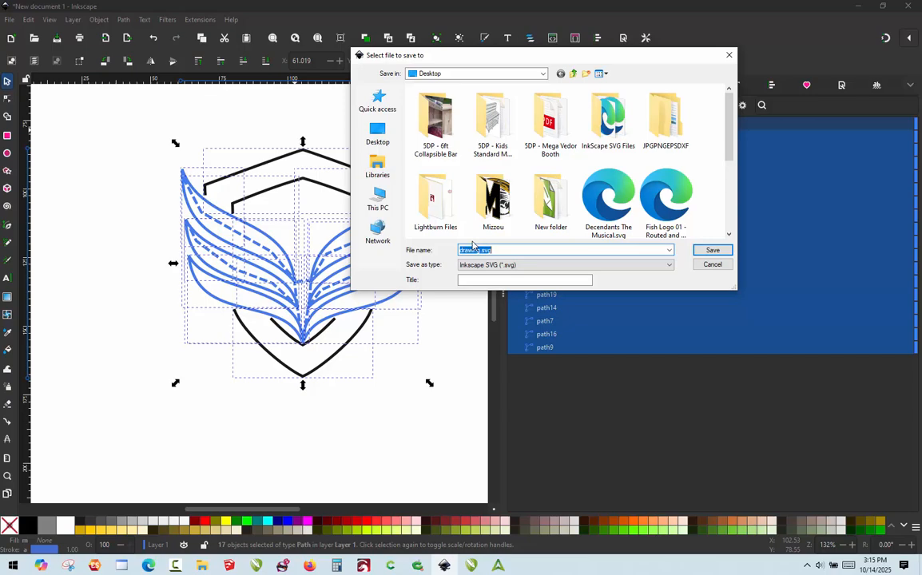
text(Taggert)
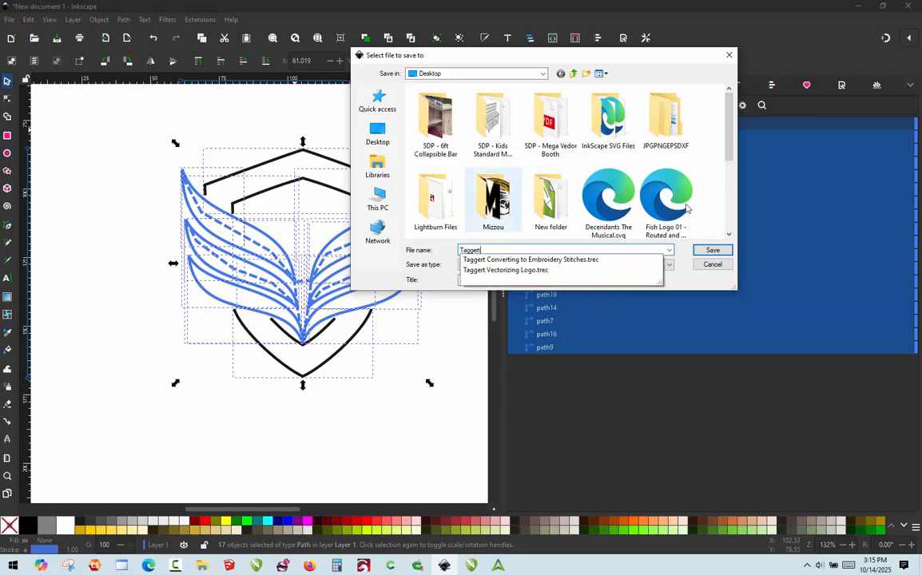
key(Return)
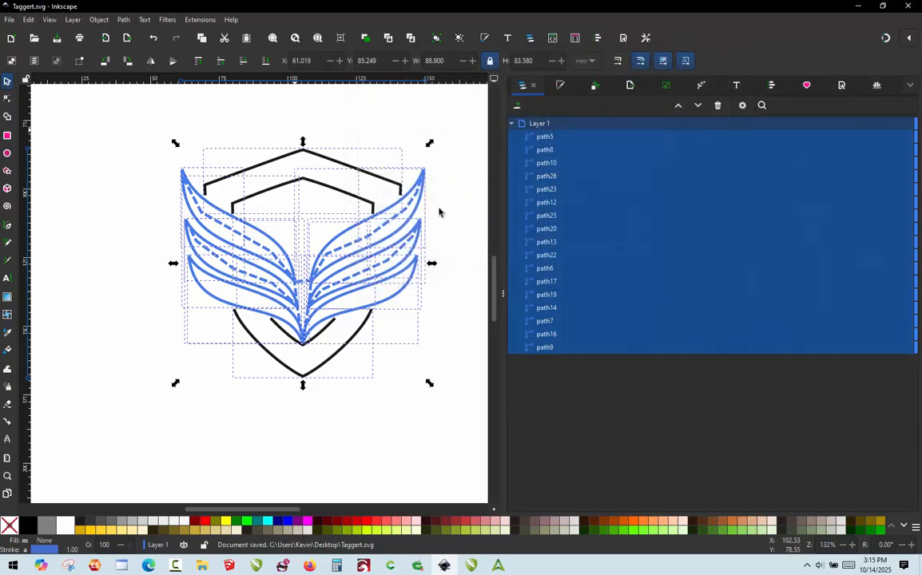
click(444, 214)
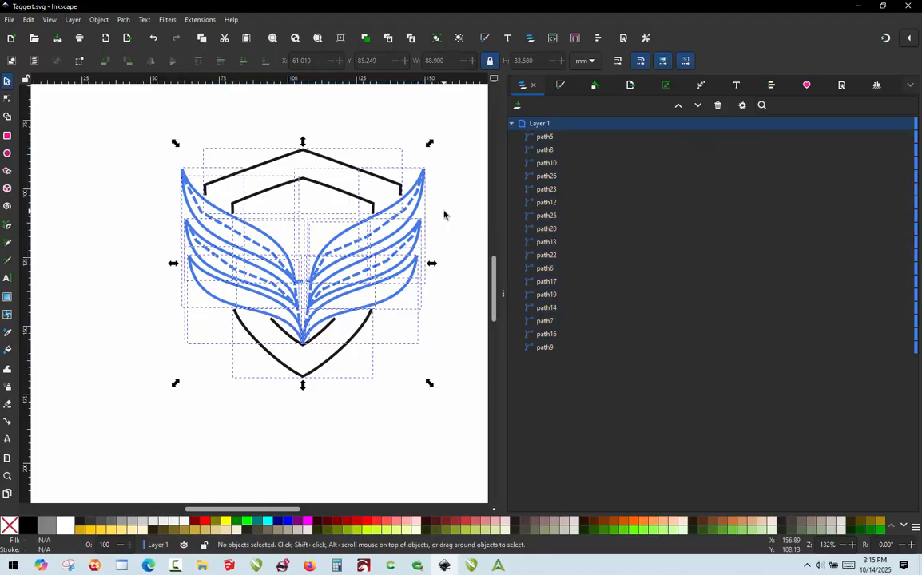
Duplicate the wings and upper shield section and place the copy below and to the right of the original design
scroll(113, 226, down, 1)
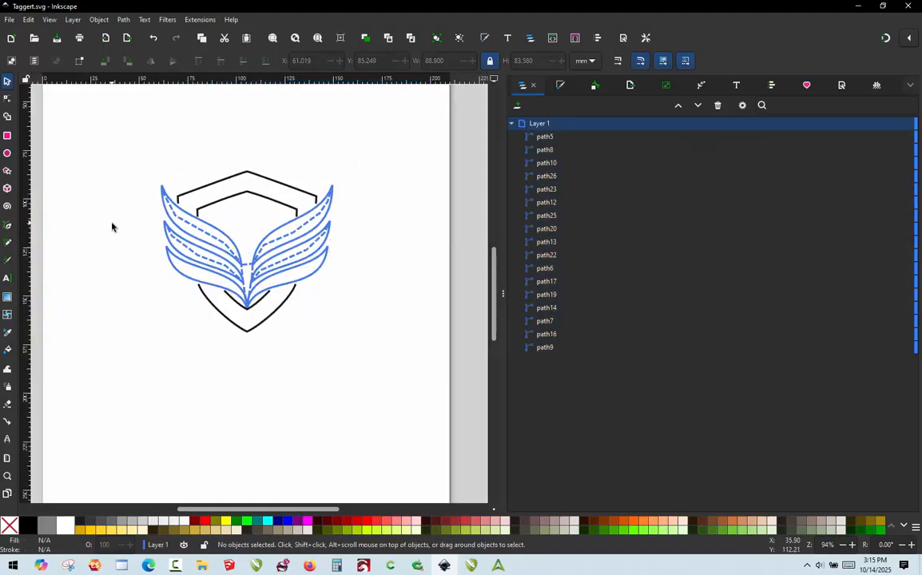
drag(368, 144, 124, 313)
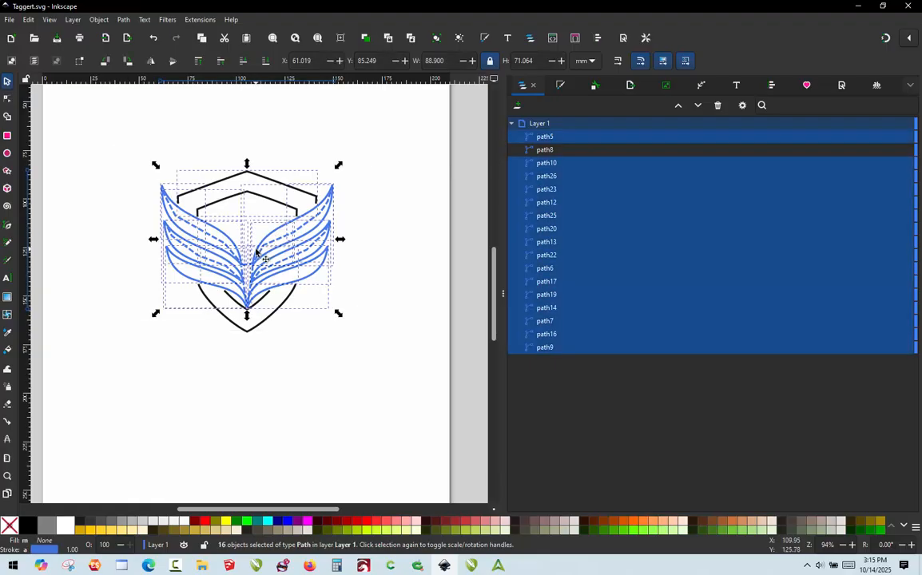
key(ctrl+d)
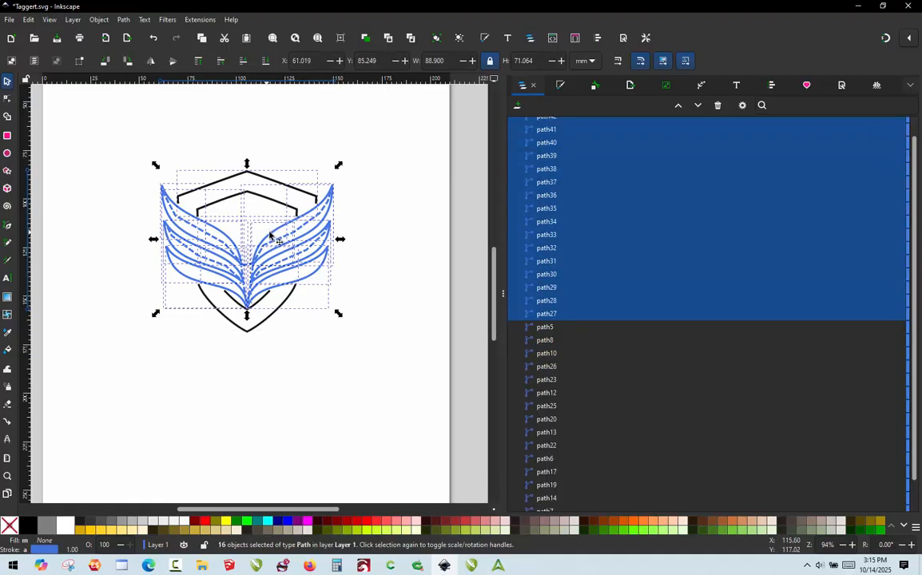
drag(270, 233, 358, 404)
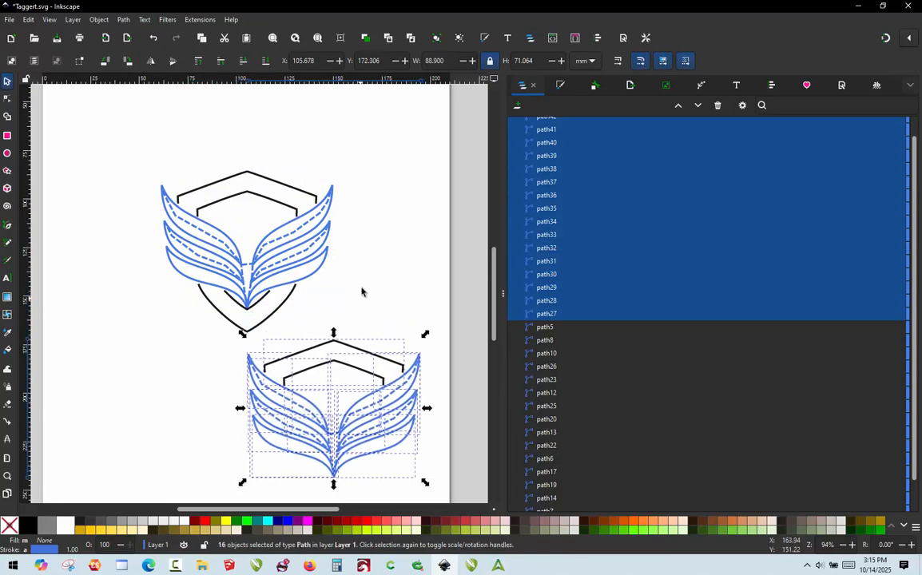
Delete the upper shield outline from the duplicated artwork, leaving only the copied wings
click(361, 291)
scroll(357, 308, down, 1)
click(338, 335)
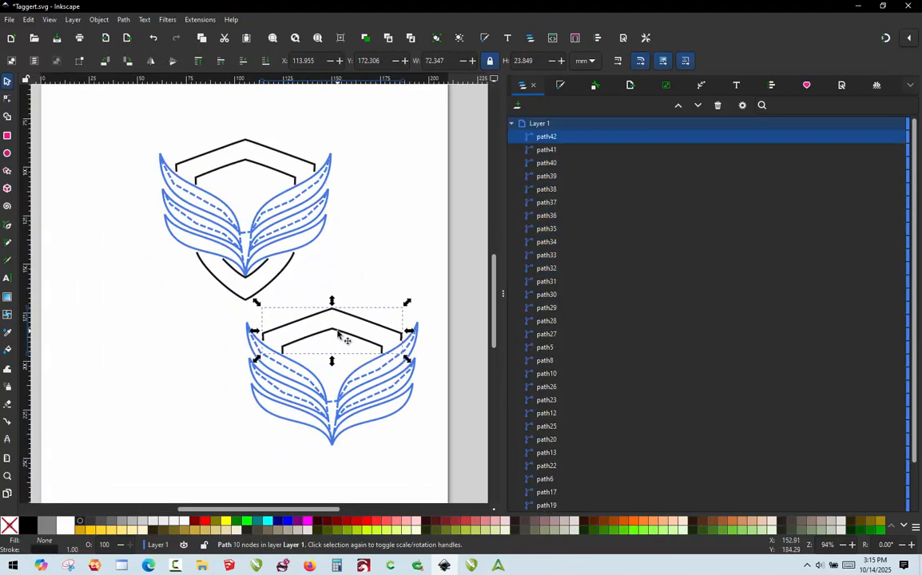
key(Delete)
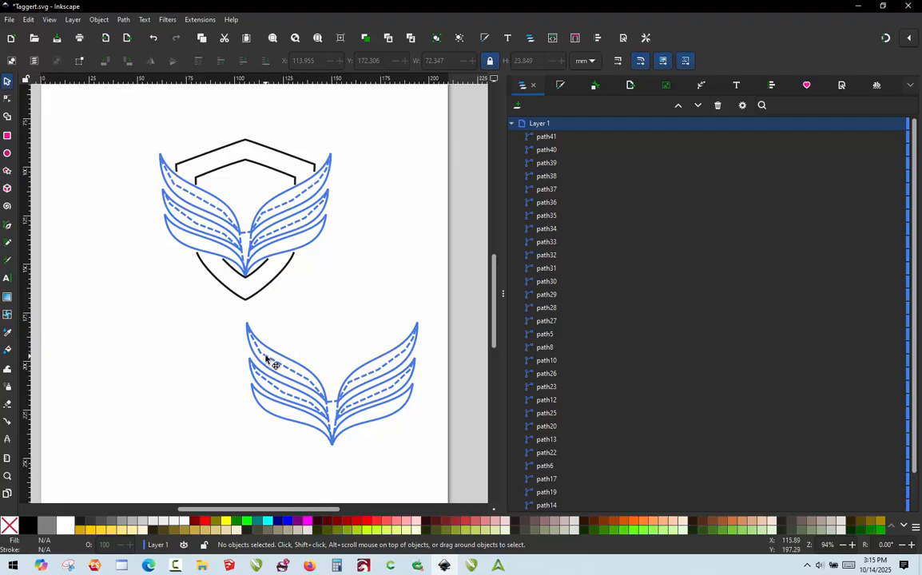
Delete the dashed running-stitch lines inside the top and middle feathers of the copied left wing
click(266, 360)
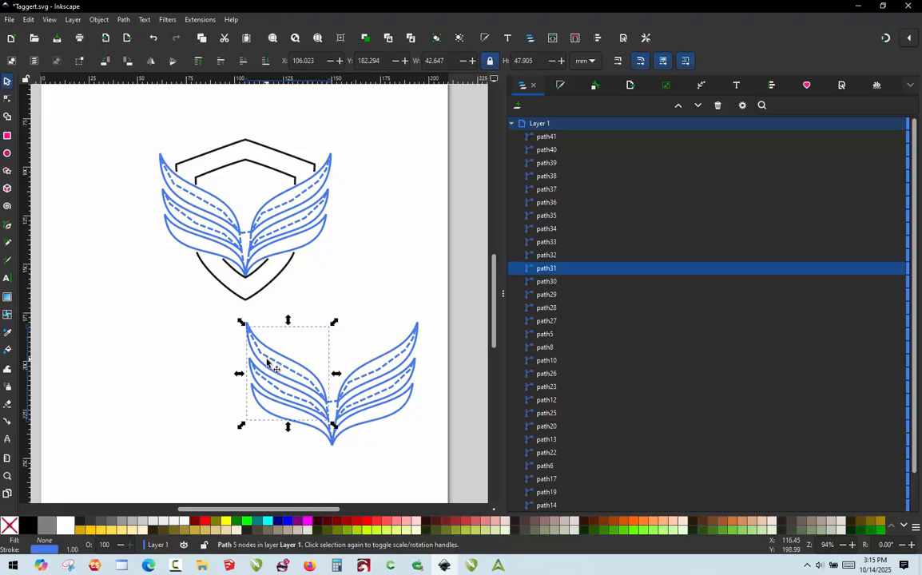
scroll(293, 409, up, 2)
click(301, 393)
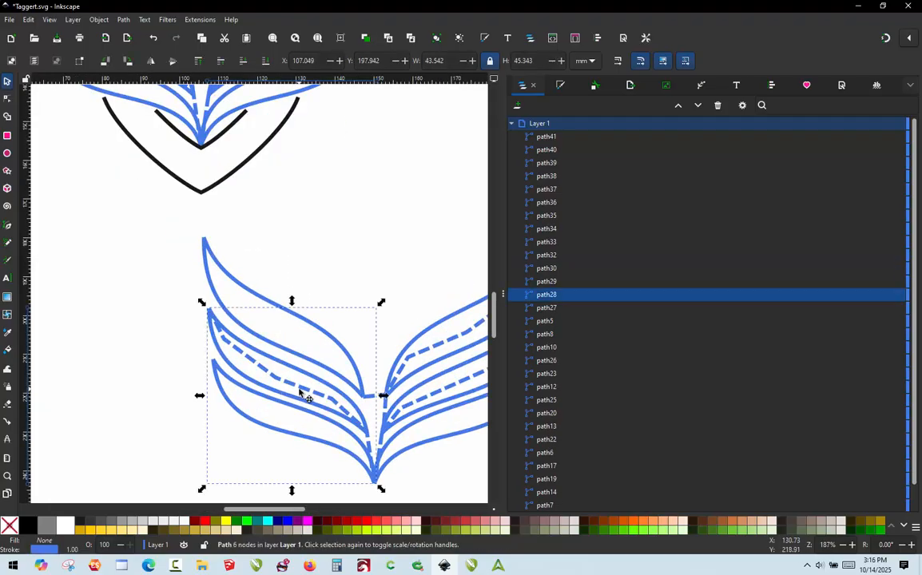
key(Delete)
Delete the two dashed running-stitch lines in the copied right wing and the short connector at the wings' centre
click(419, 357)
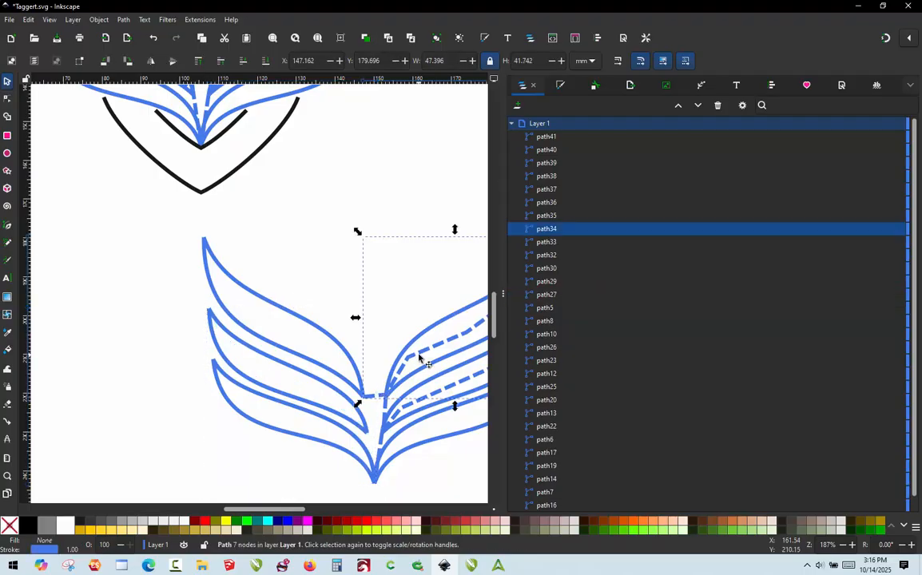
click(424, 352)
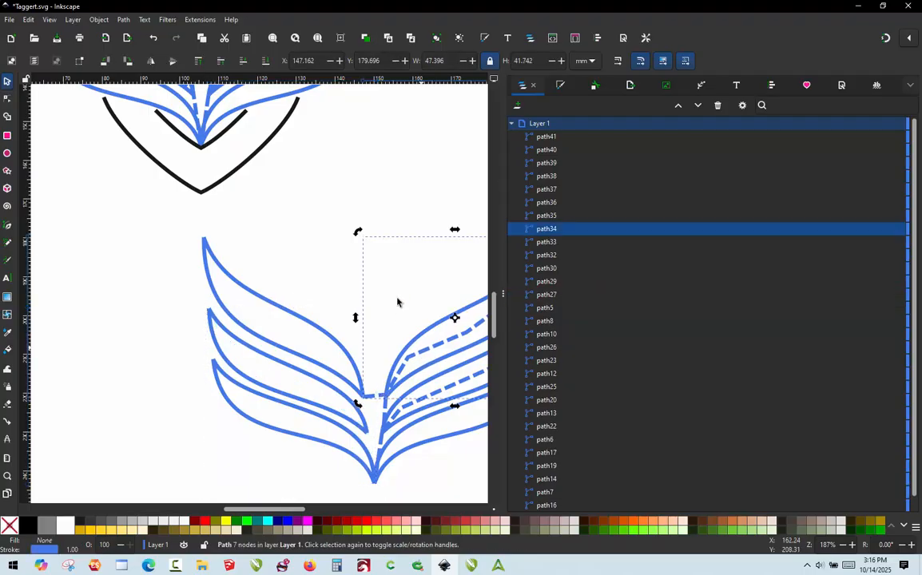
key(Delete)
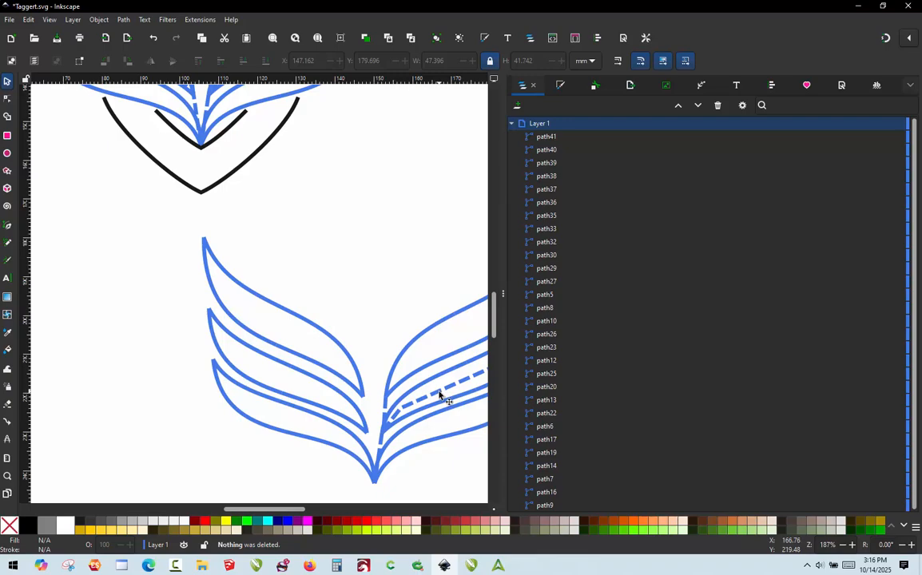
click(441, 393)
key(Delete)
scroll(366, 381, down, 1)
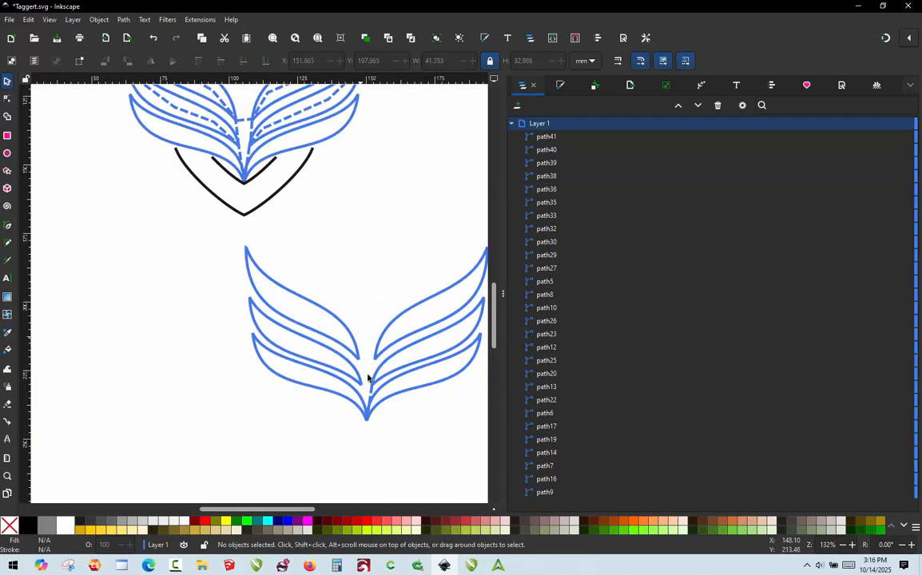
scroll(372, 397, up, 1)
scroll(372, 397, up, 2)
click(374, 393)
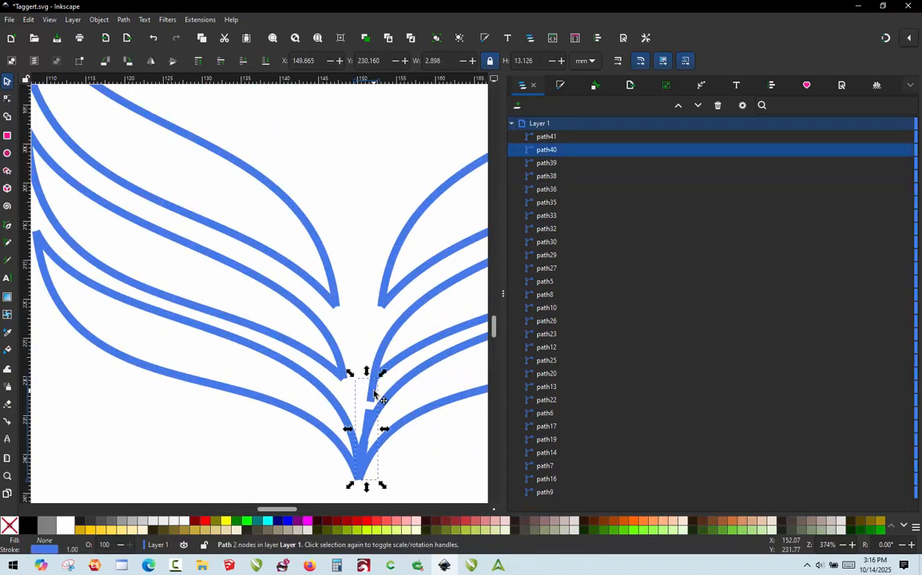
key(Delete)
scroll(339, 386, down, 2)
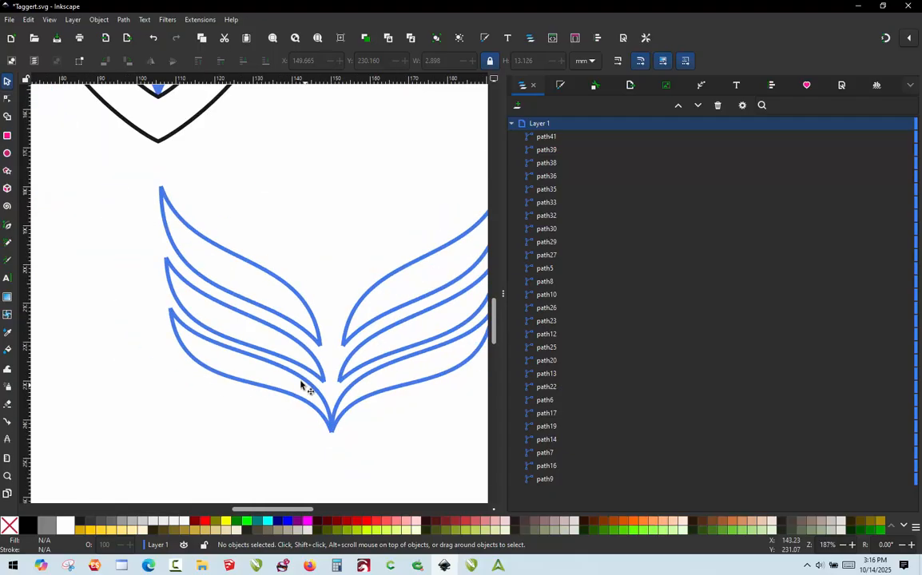
Combine the two halves of the copied left wing's top feather and join their overlapping middle nodes
click(201, 277)
shift+click(274, 277)
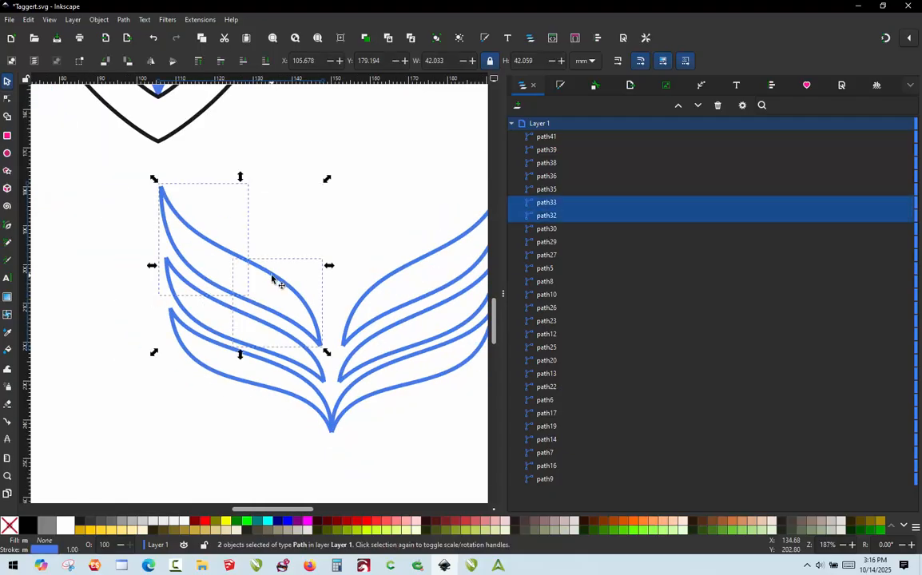
key(ctrl+k)
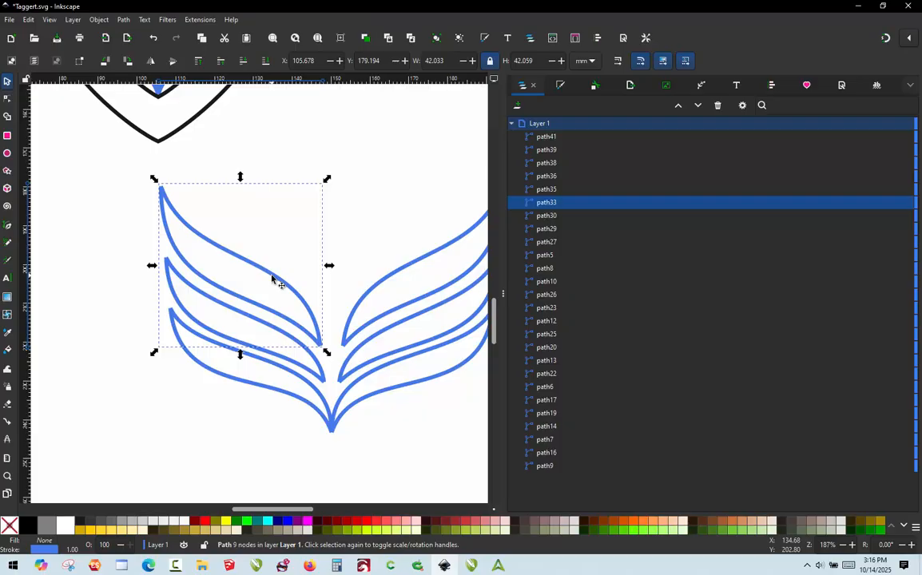
key(n)
mouse_move(259, 252)
mouse_down()
mouse_move(228, 278)
mouse_move(238, 290)
mouse_up()
click(88, 60)
click(235, 288)
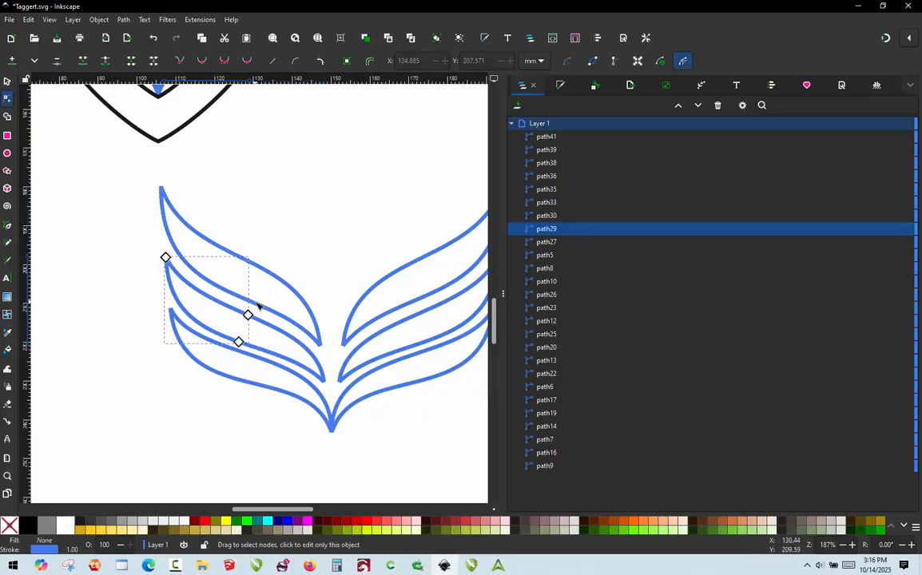
click(233, 293)
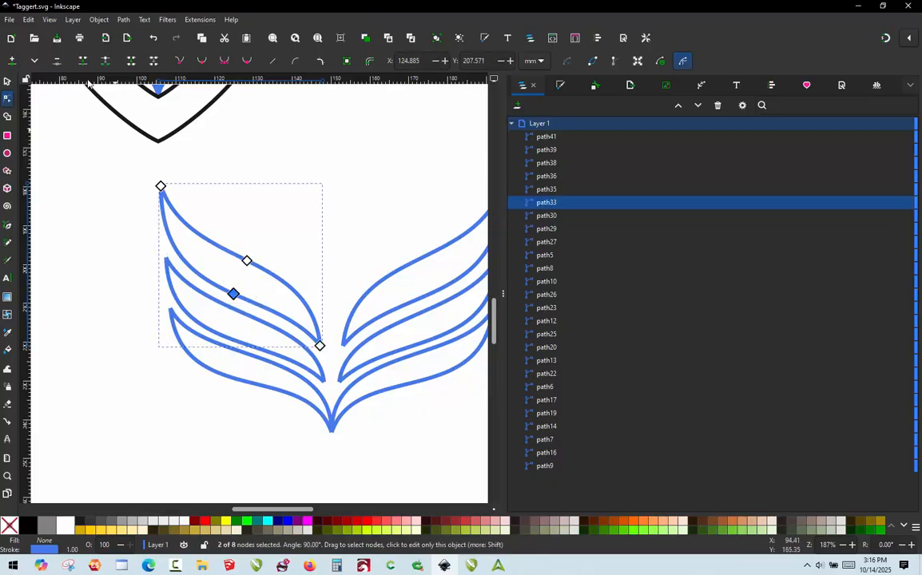
Combine the two halves of the copied left wing's middle feather into a single path
click(234, 310)
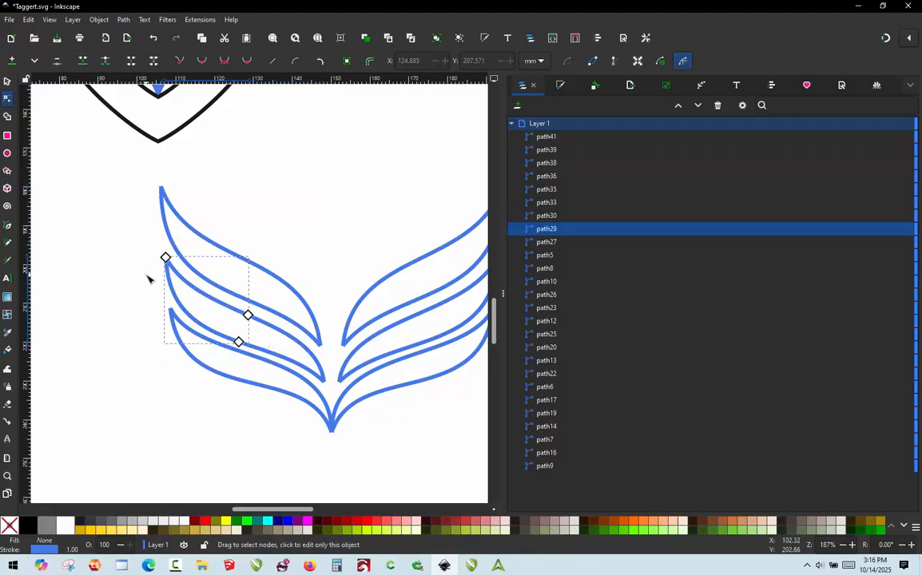
scroll(255, 322, up, 1)
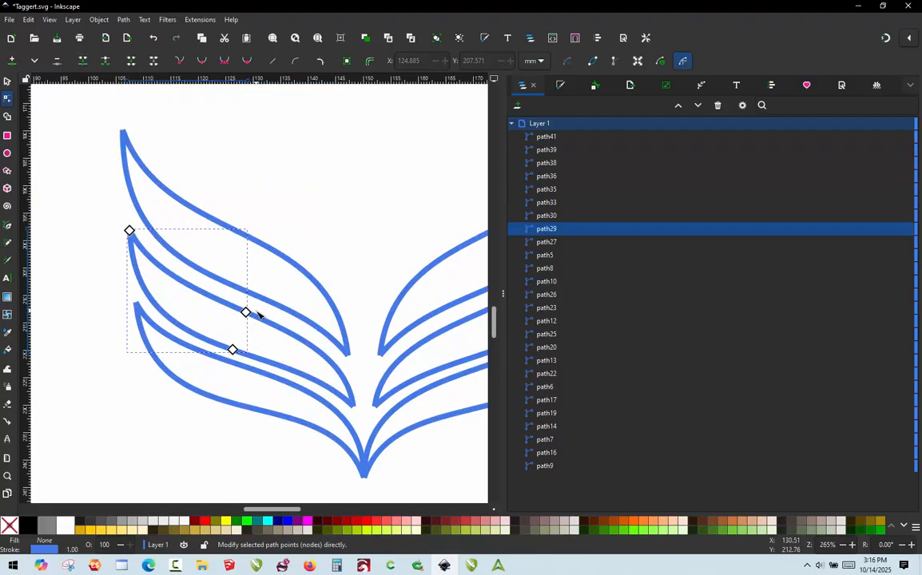
click(247, 311)
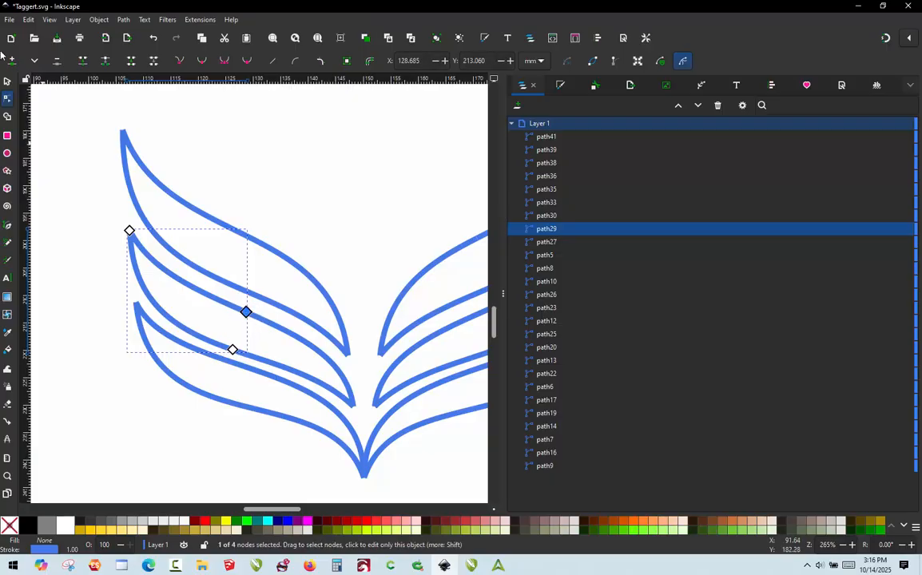
click(7, 81)
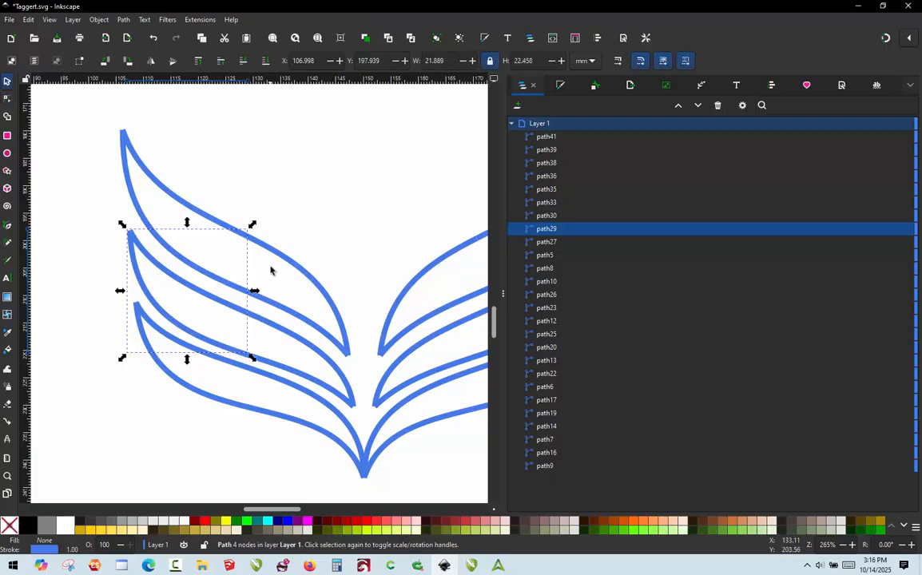
shift+click(282, 332)
key(ctrl)
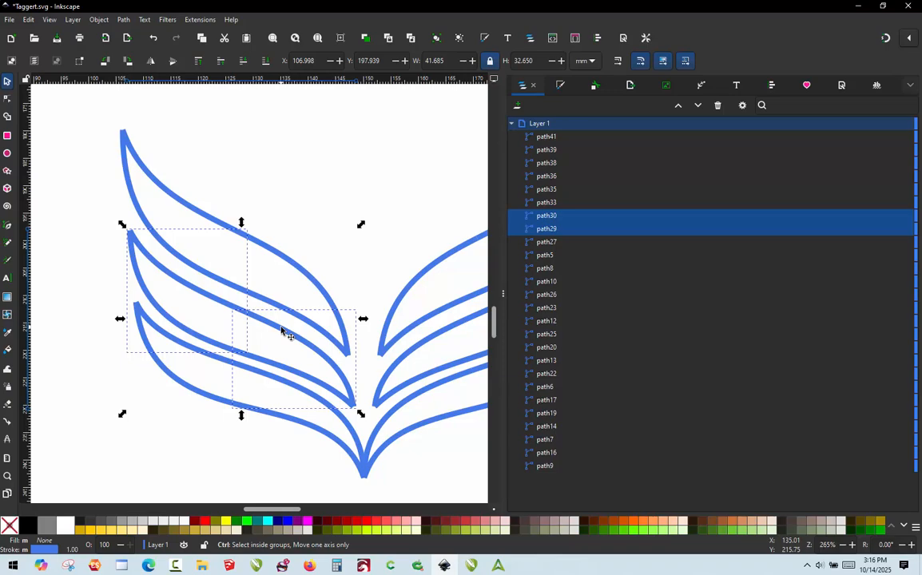
key(ctrl+k)
click(198, 397)
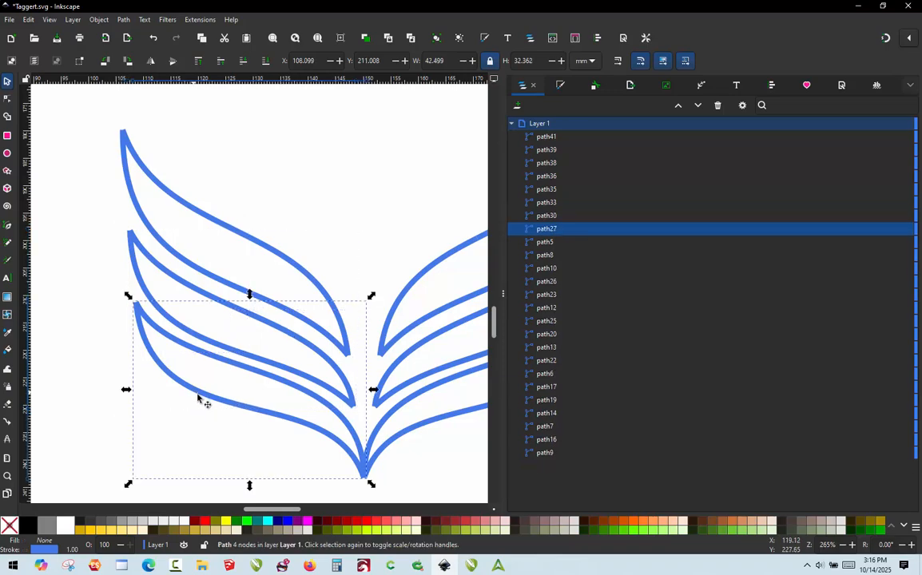
drag(277, 419, 233, 432)
key(ctrl+z)
Combine the two halves of the copied right wing's top feather into a single path
click(406, 295)
scroll(290, 303, down, 2)
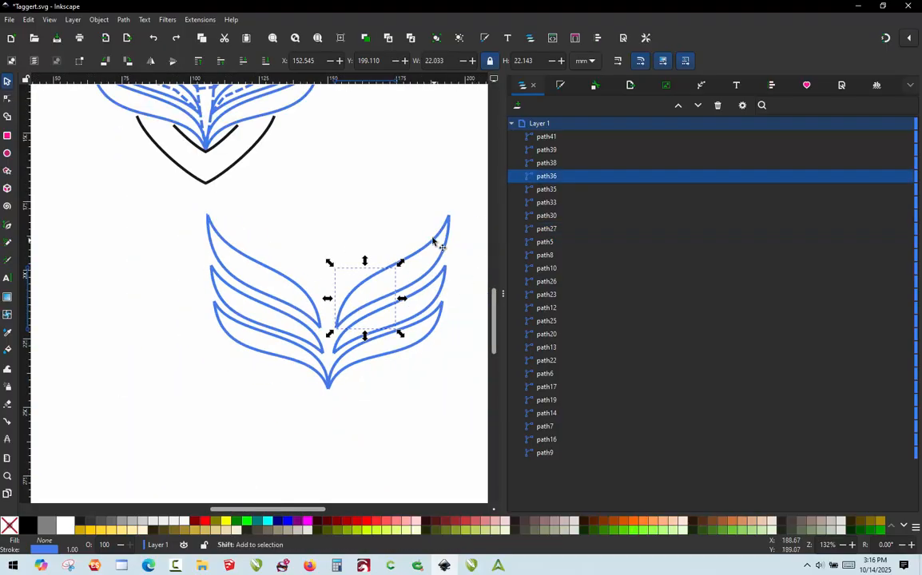
shift+click(435, 245)
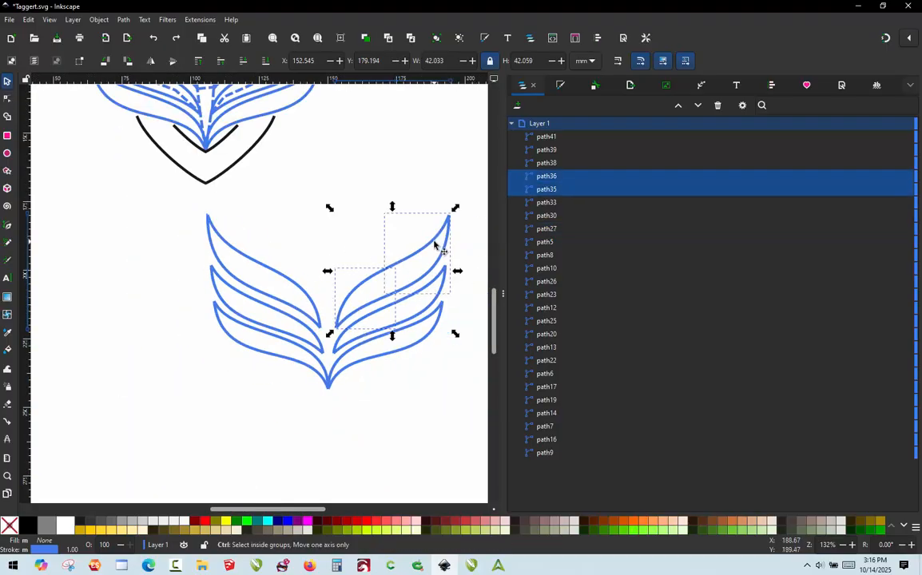
key(Delete)
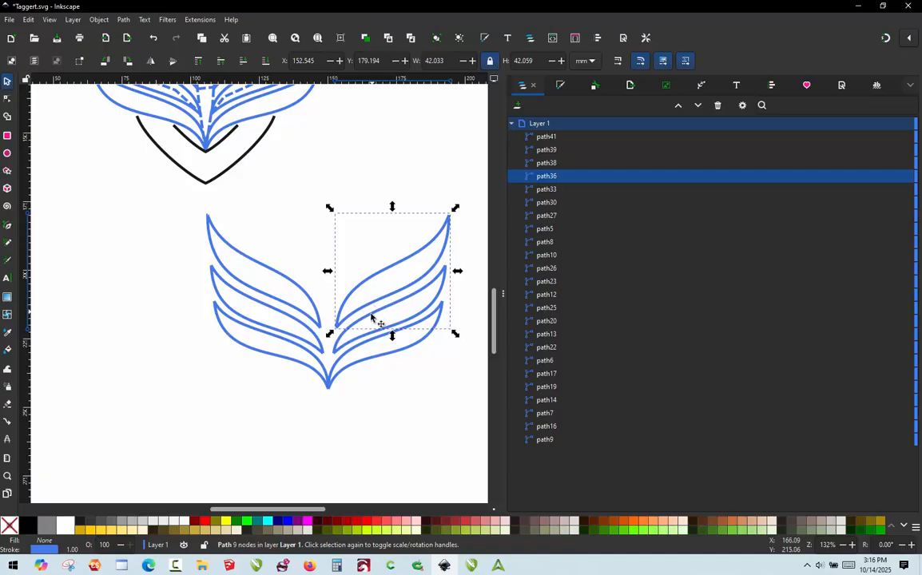
Combine the two halves of the copied right wing's middle feather into a single path
click(371, 318)
shift+click(417, 295)
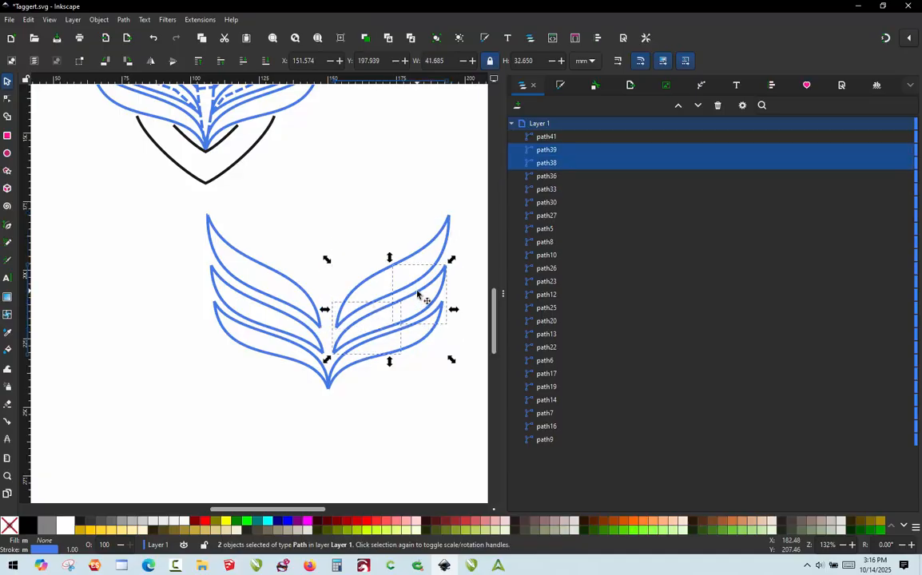
key(ctrl+k)
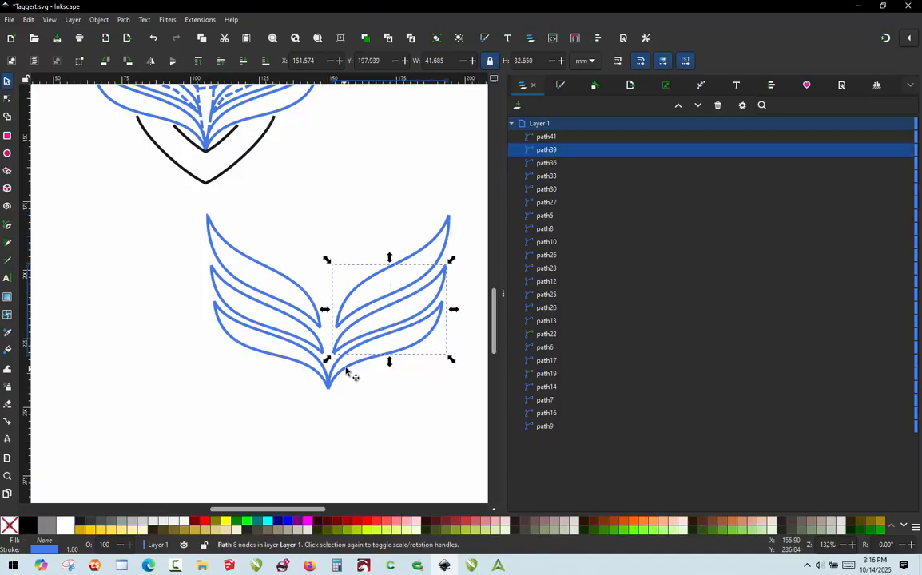
click(422, 343)
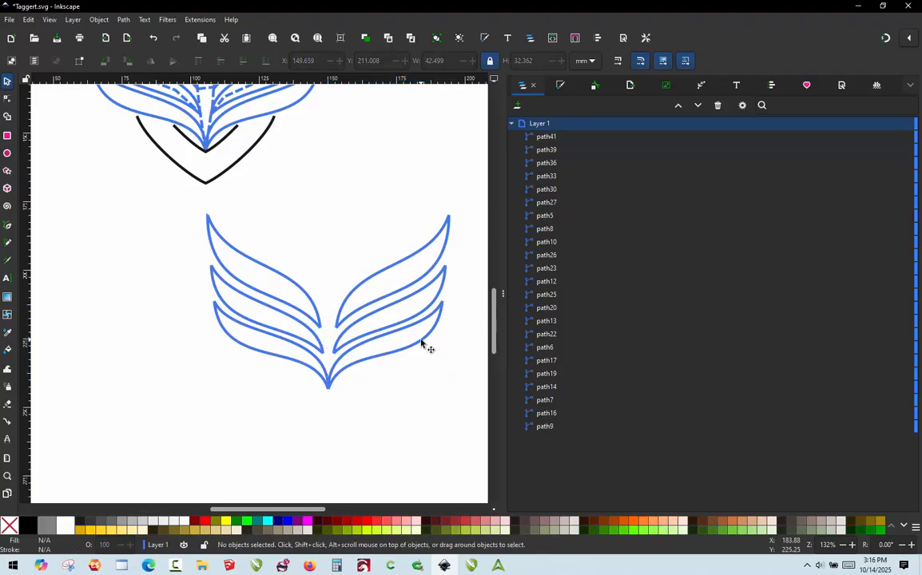
click(422, 343)
drag(422, 345, 419, 367)
key(ctrl+z)
click(196, 406)
Try to delete the middle nodes of the copied right wing's top feather and undo the deletion
double_click(399, 268)
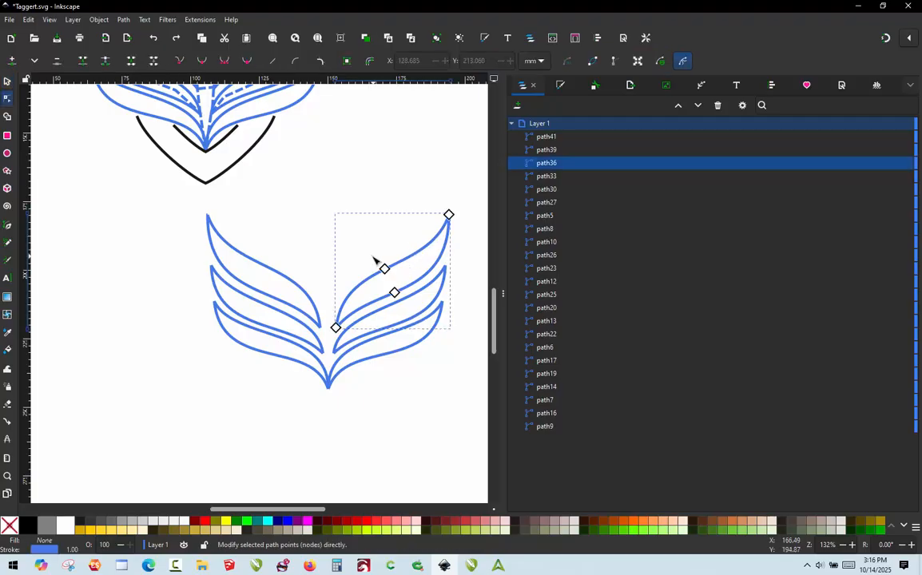
drag(373, 259, 394, 280)
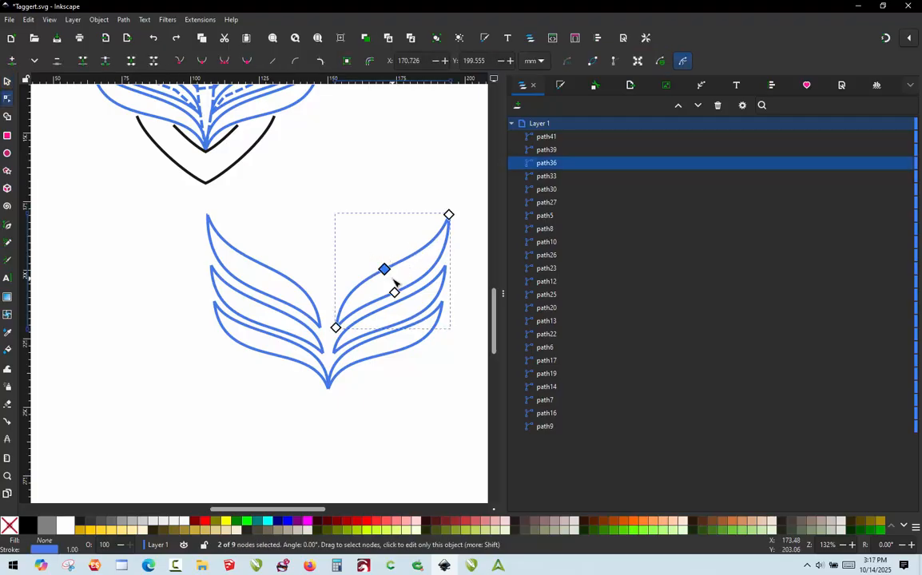
drag(372, 254, 407, 309)
key(Delete)
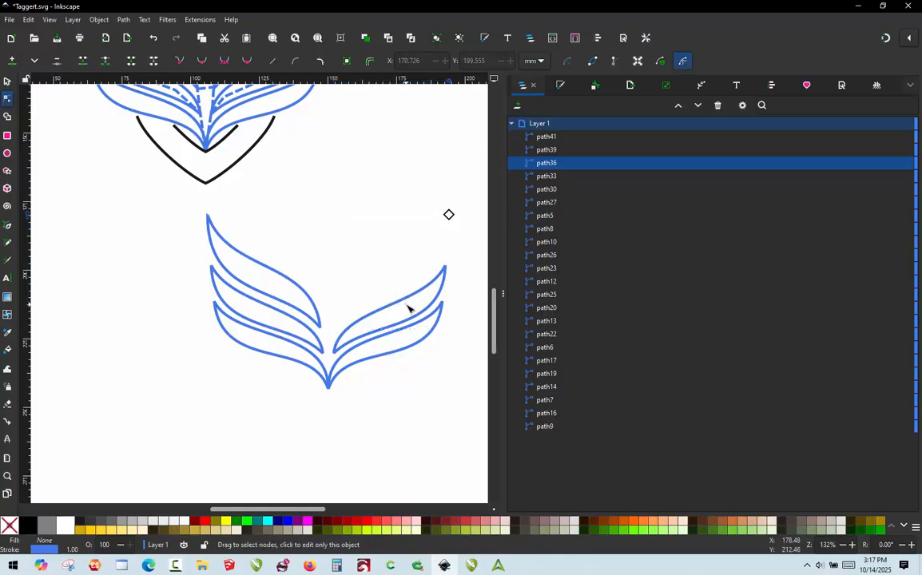
key(ctrl+z)
Join the overlapping middle nodes on both edges of the copied right wing's top feather
mouse_move(360, 255)
mouse_down()
mouse_move(381, 284)
mouse_move(392, 281)
mouse_up()
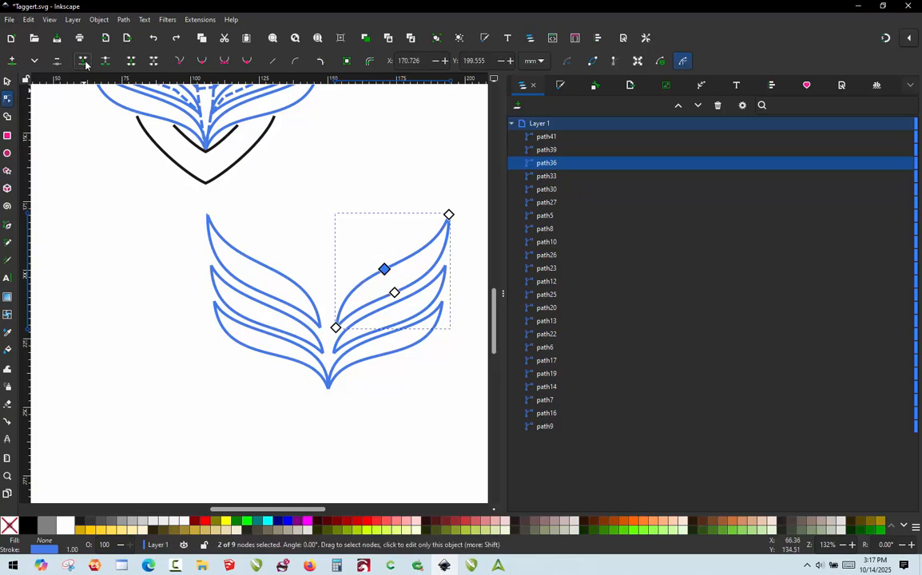
drag(389, 283, 400, 299)
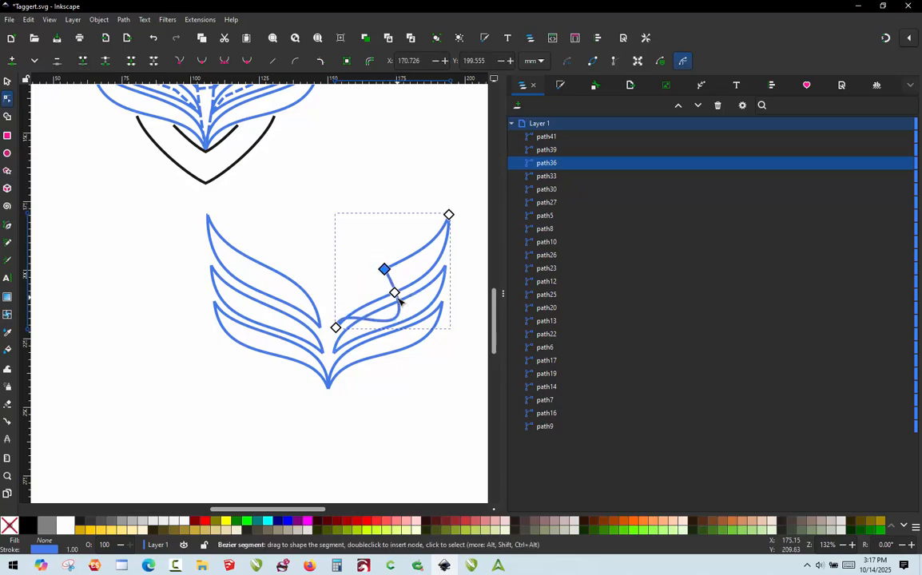
key(ctrl+z)
click(395, 293)
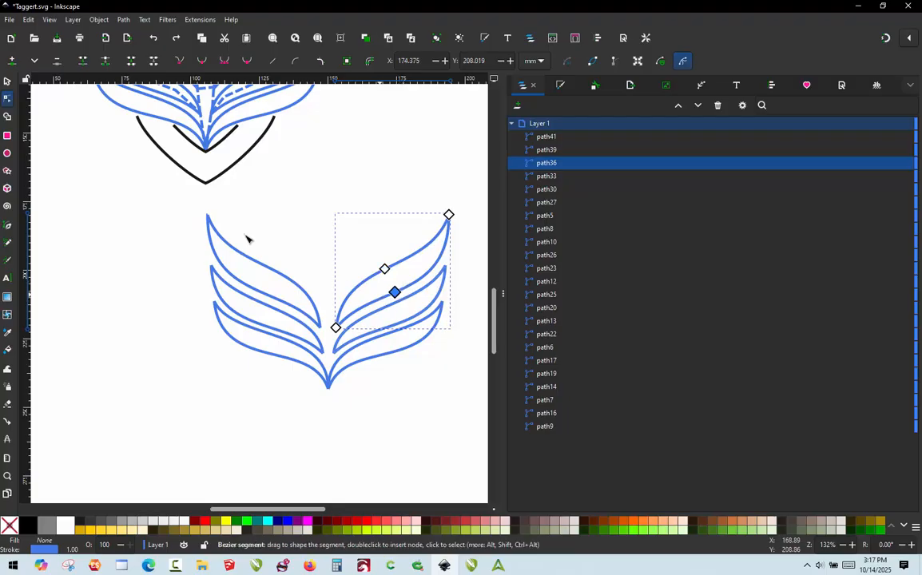
click(80, 61)
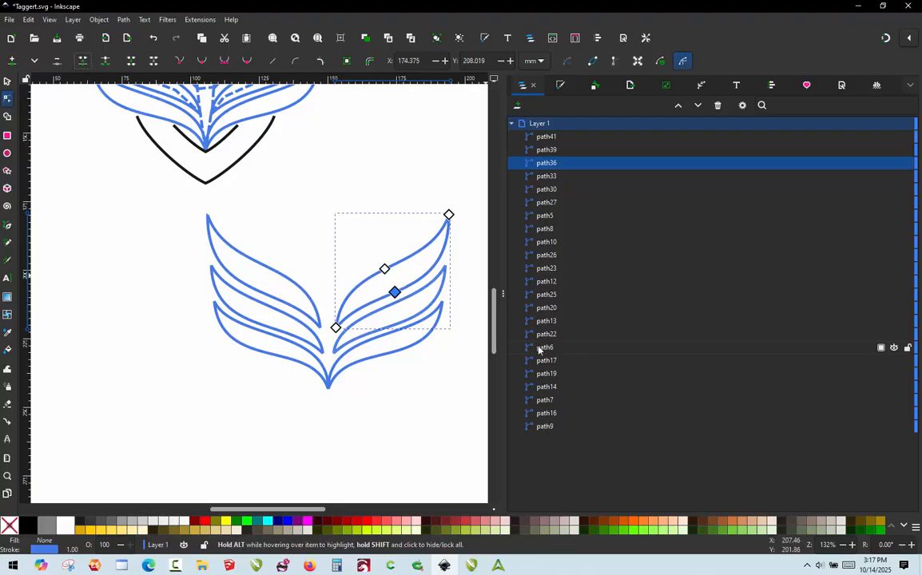
Join the overlapping middle nodes on both edges of the copied right wing's middle feather
click(422, 293)
click(392, 304)
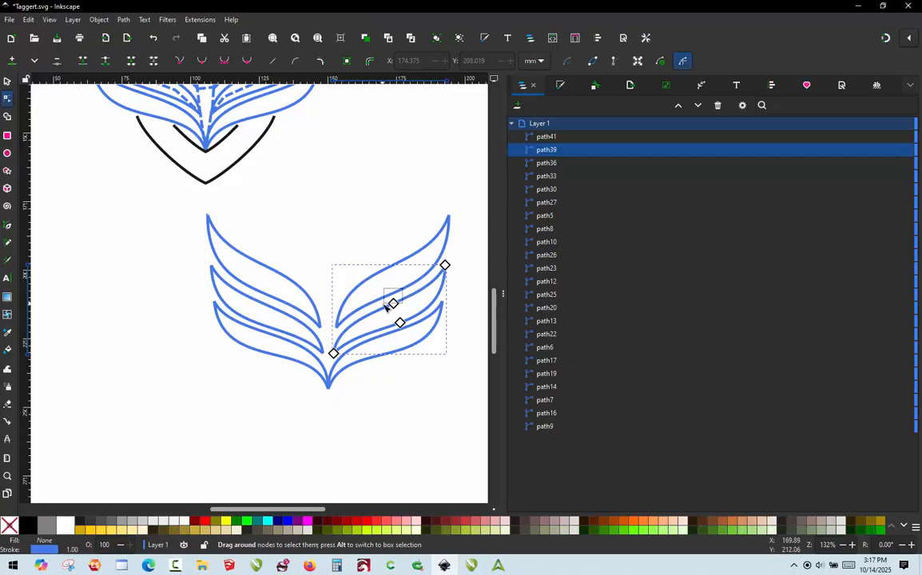
click(83, 60)
drag(414, 310, 375, 335)
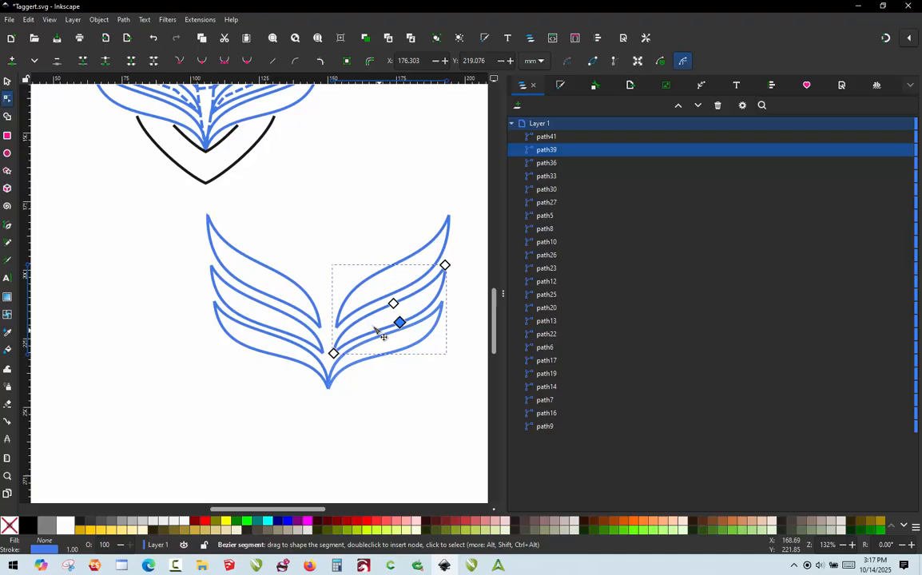
click(81, 61)
Join the overlapping middle nodes on both edges of the copied left wing's middle feather
click(267, 307)
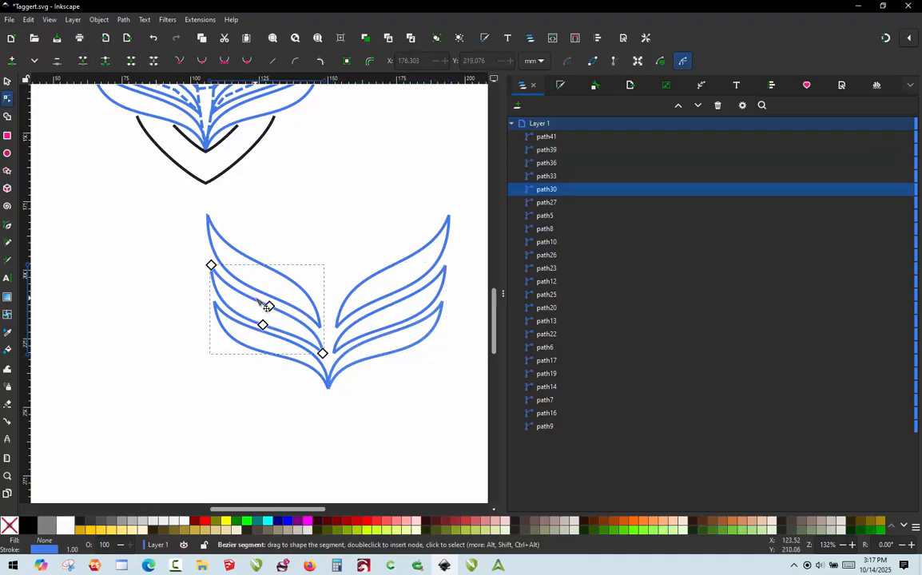
click(270, 307)
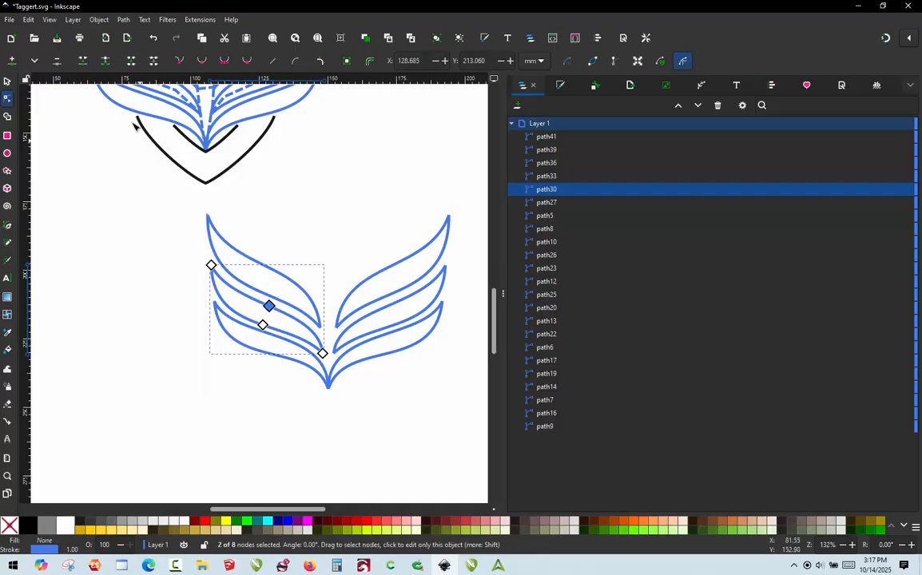
shift+click(263, 324)
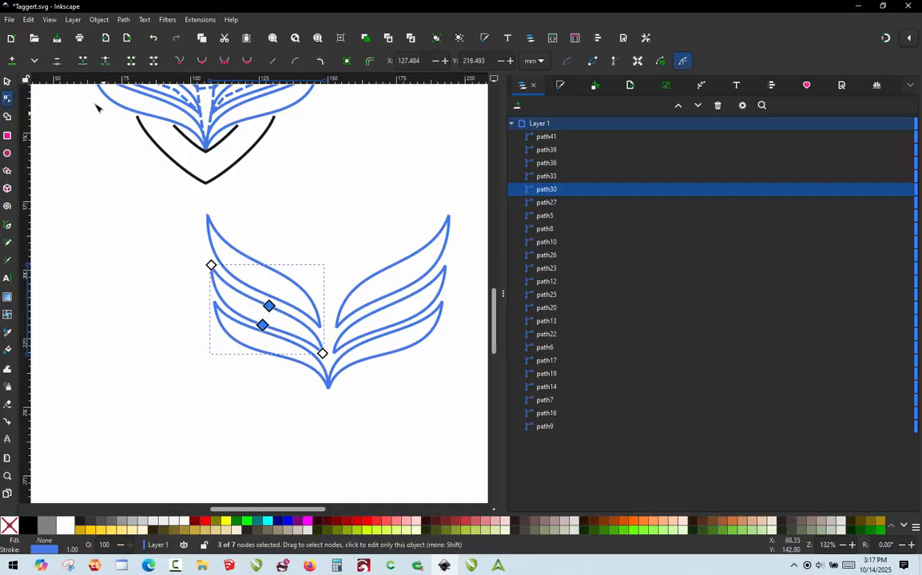
scroll(267, 371, up, 2)
drag(242, 256, 270, 308)
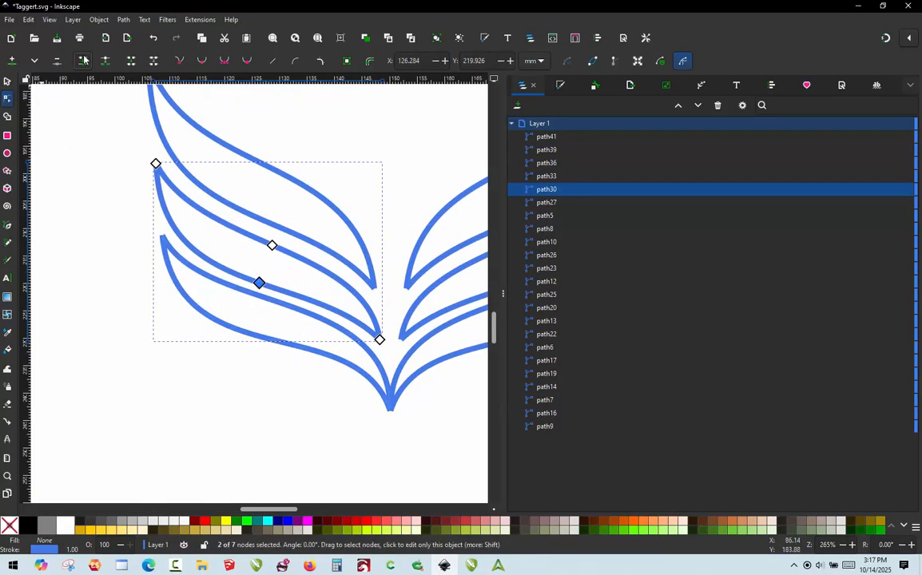
Join the overlapping middle nodes on both edges of the copied left wing's top feather
click(251, 214)
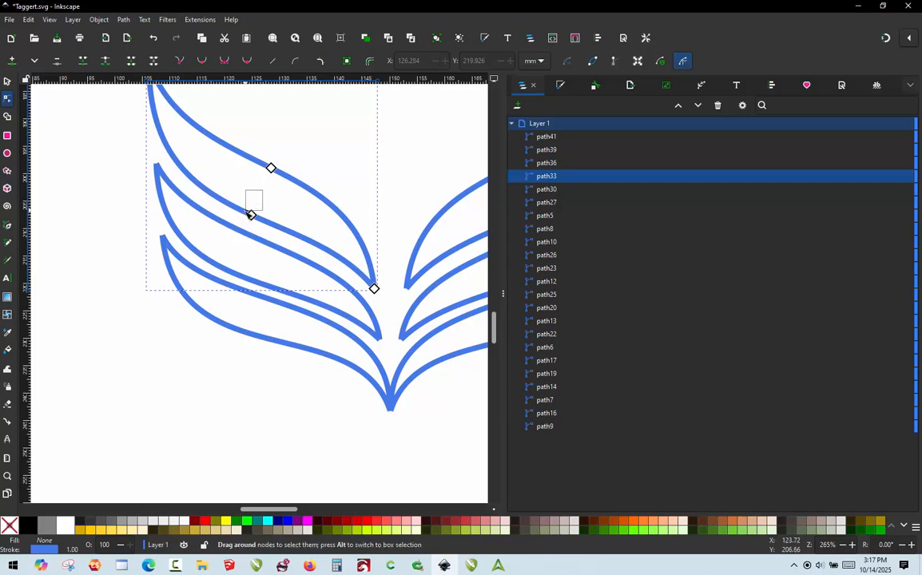
drag(246, 209, 232, 216)
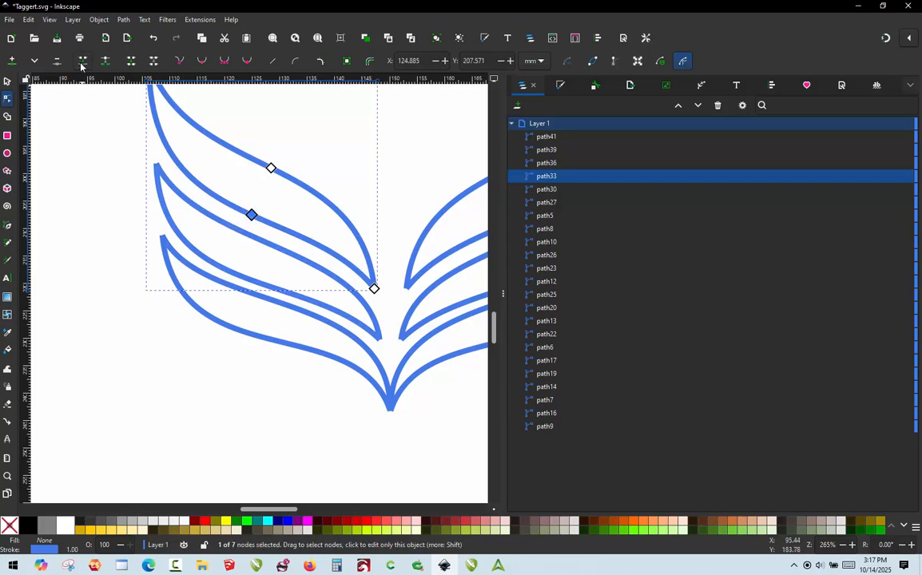
drag(271, 145, 198, 188)
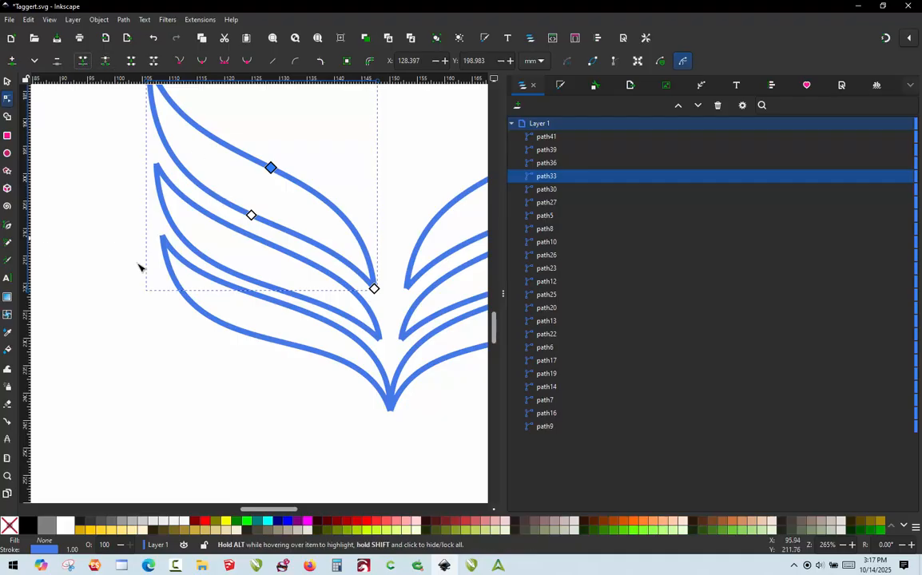
Load the "Wide Satin Staggered" preset in Ink/Stitch Params for all six copied feathers and apply it
scroll(164, 265, down, 3)
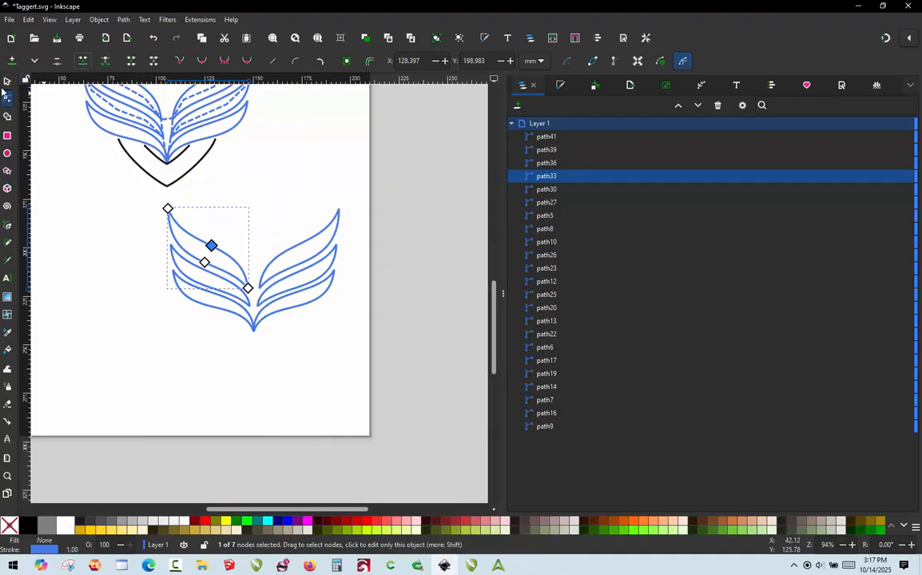
click(7, 81)
click(139, 200)
drag(139, 200, 389, 372)
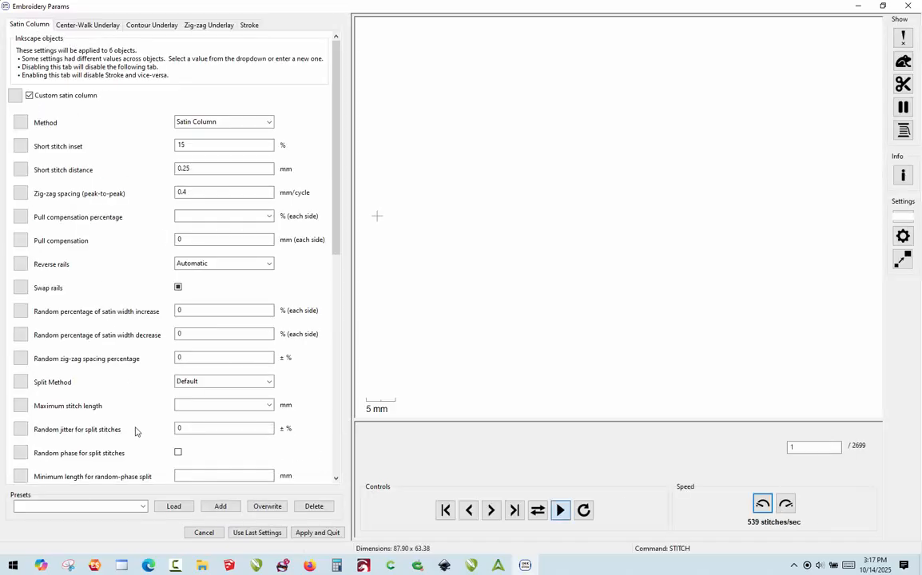
scroll(144, 435, down, 3)
click(142, 506)
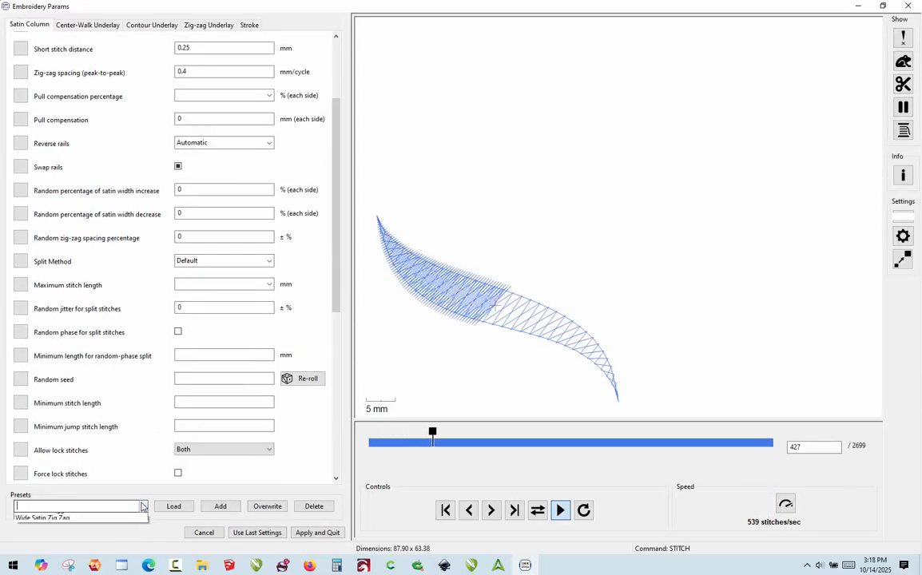
click(77, 527)
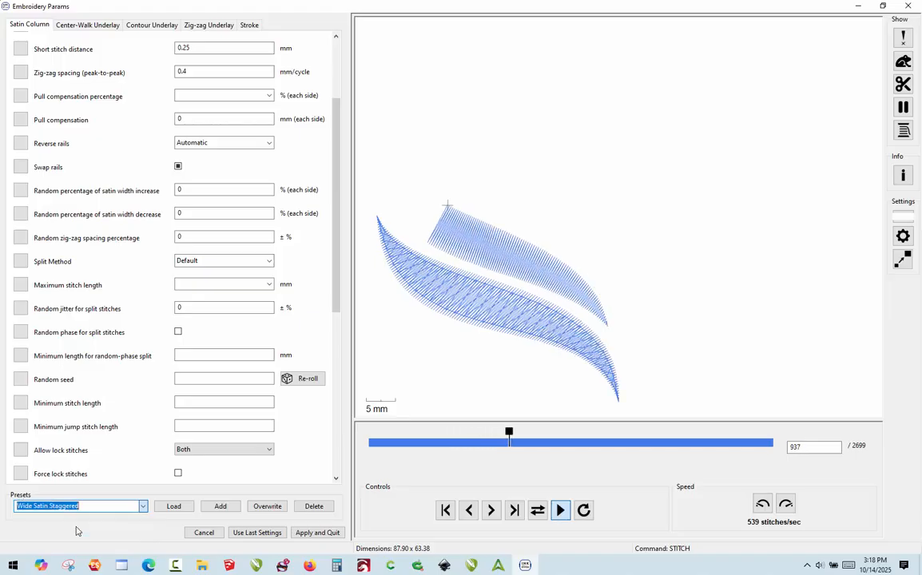
click(176, 507)
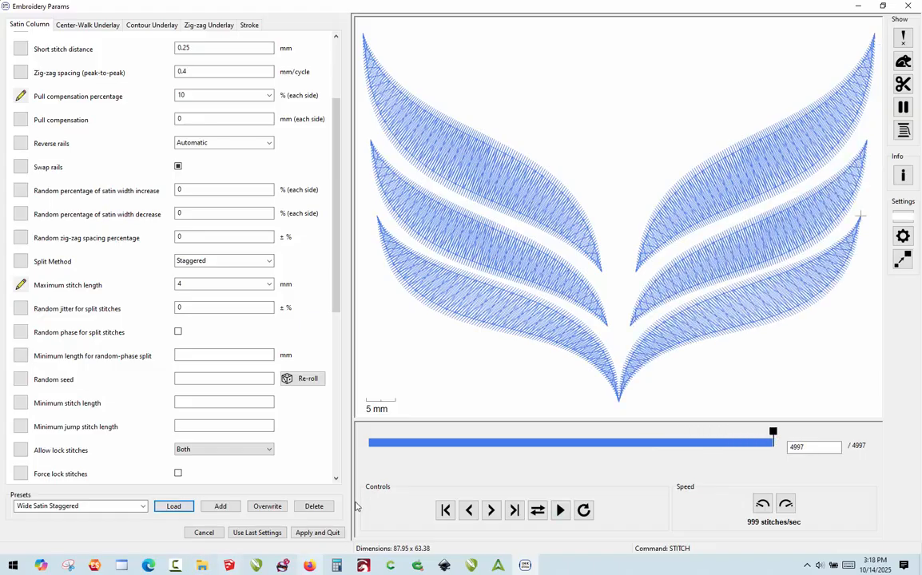
click(339, 535)
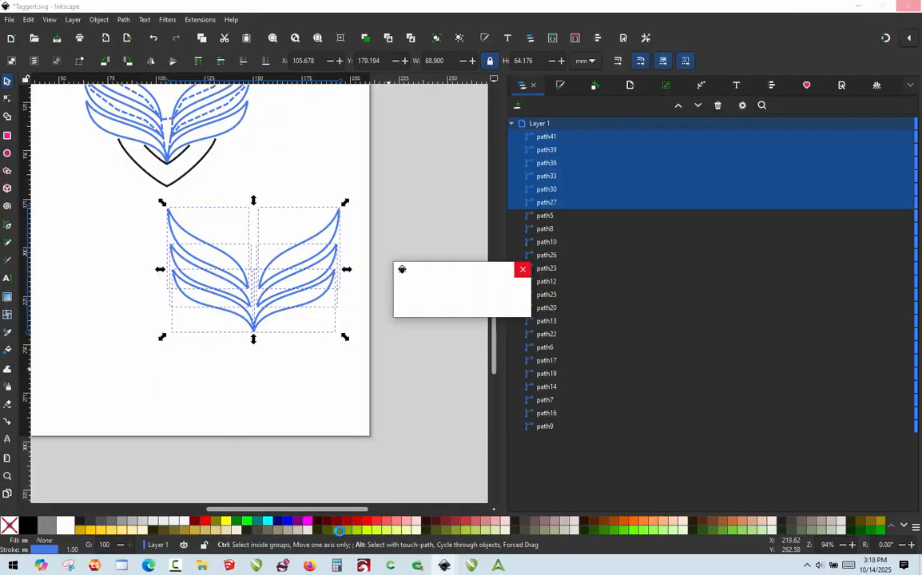
Move the copied wings farther below the shield, to about X 103 mm and Y 196 mm, and deselect them
ctrl+scroll(192, 117, up, 1)
scroll(192, 118, up, 2)
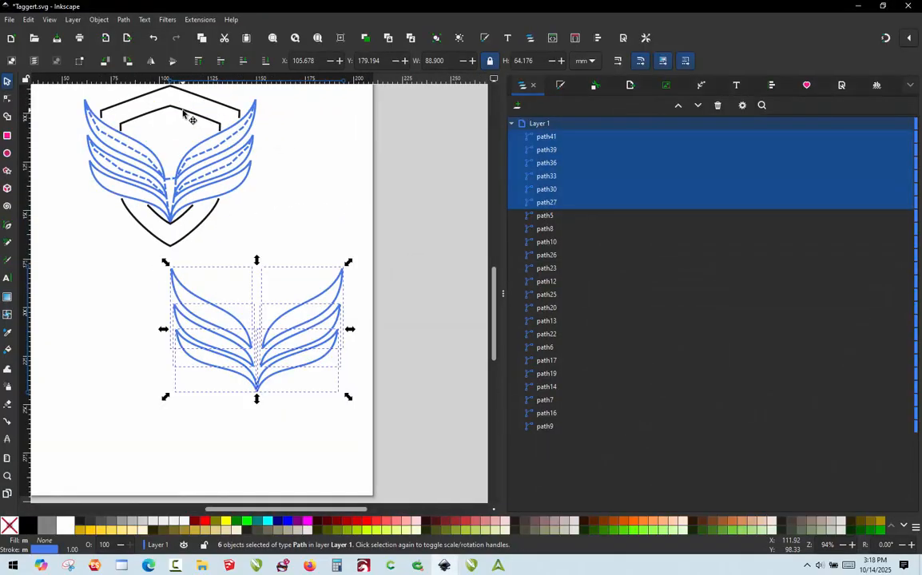
ctrl+scroll(331, 176, down, 1)
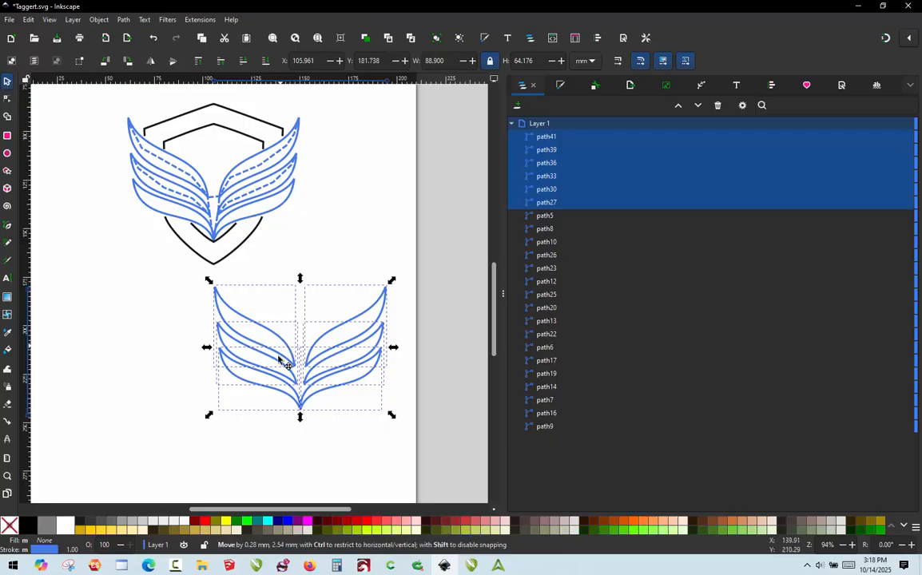
drag(283, 361, 280, 389)
ctrl+scroll(334, 265, down, 1)
ctrl+scroll(298, 292, up, 1)
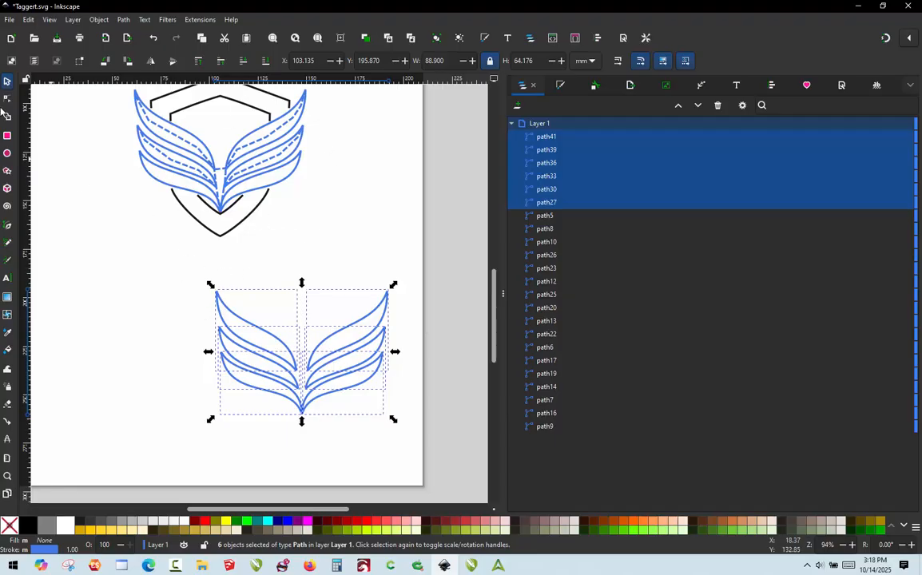
click(135, 262)
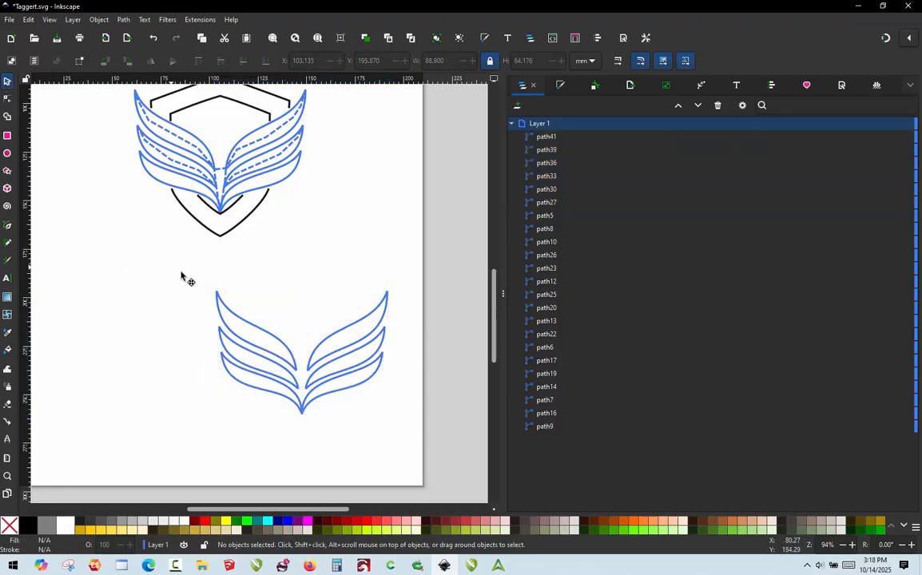
Auto-route the six copied feathers as satin columns with their order preserved and jump stitch trimming off
drag(176, 269, 412, 457)
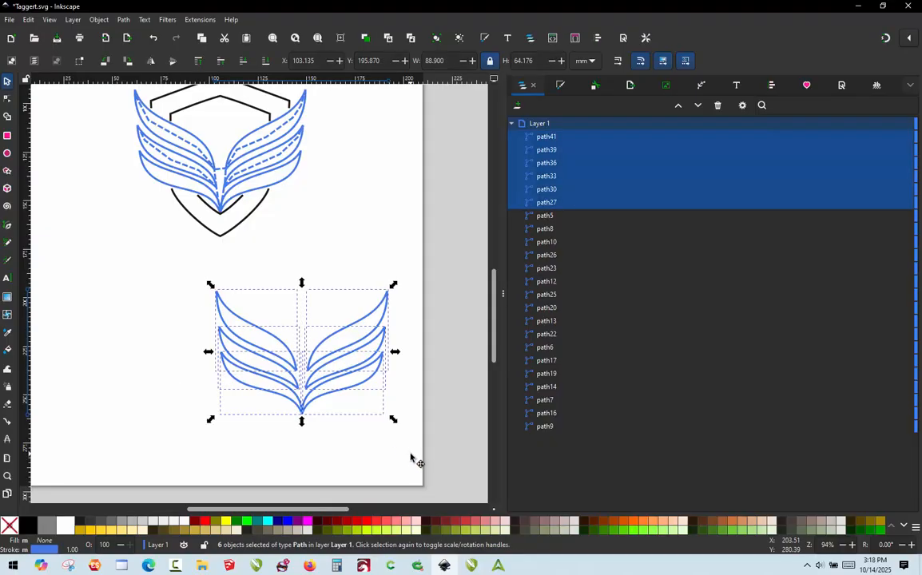
click(200, 20)
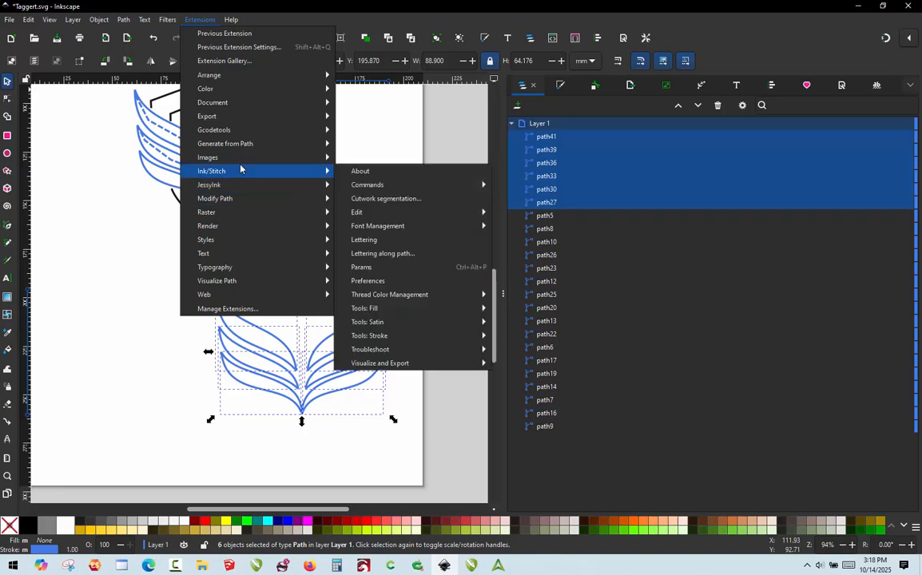
mouse_move(219, 171)
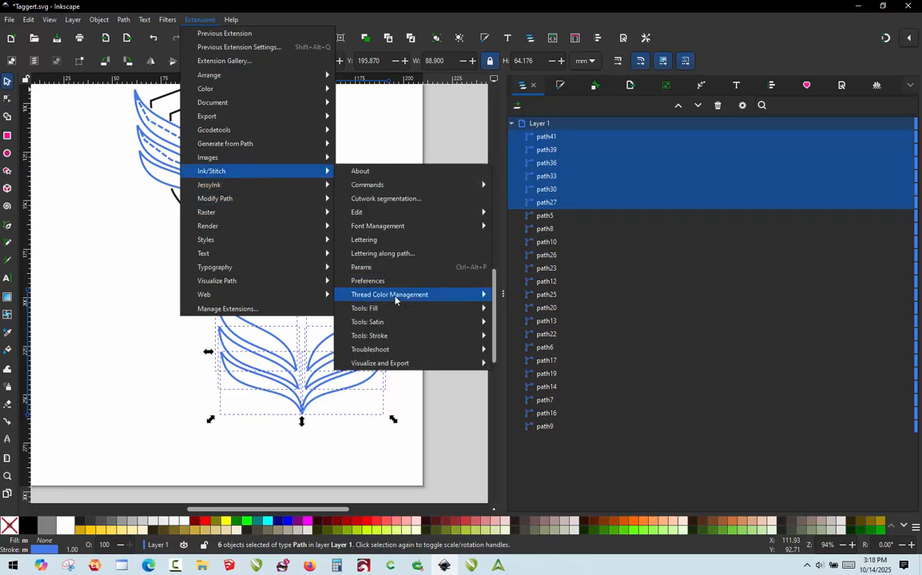
mouse_move(392, 324)
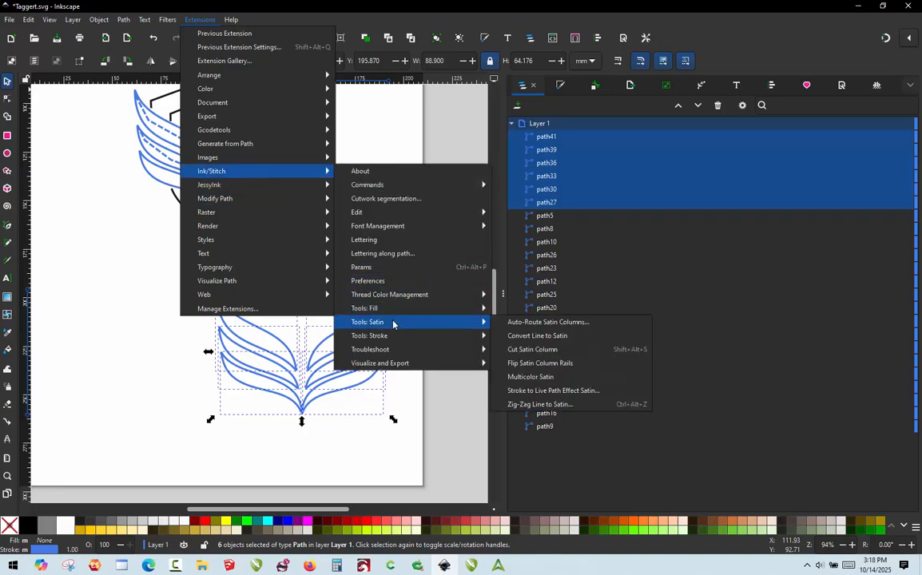
click(528, 323)
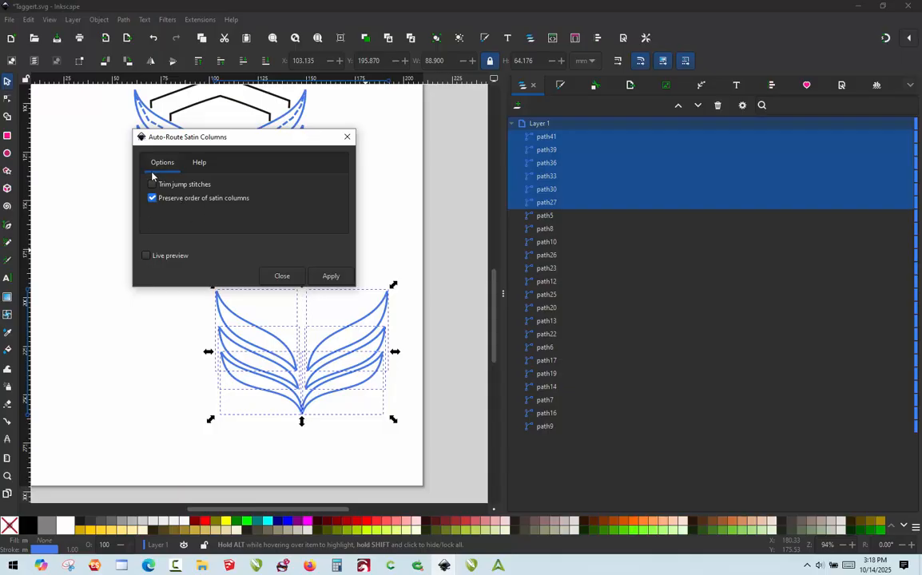
click(332, 282)
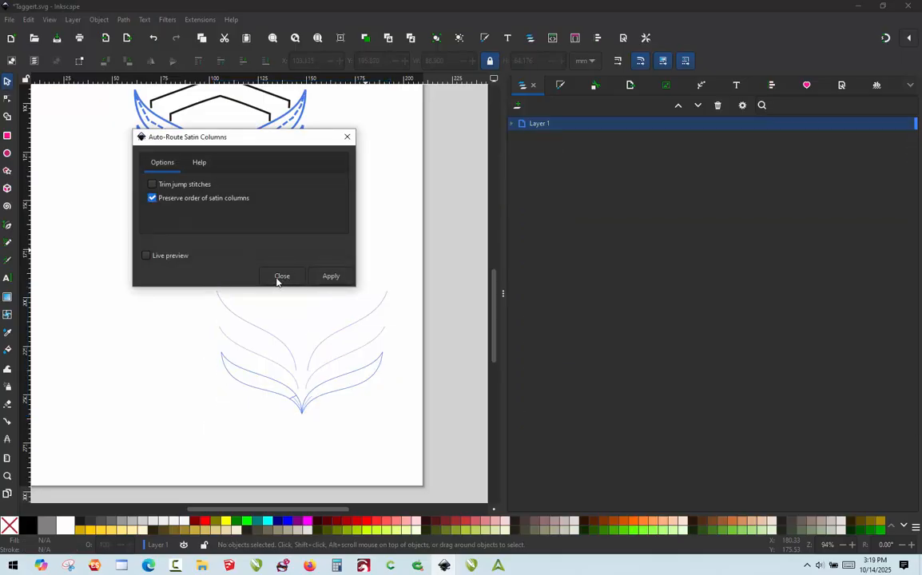
click(278, 278)
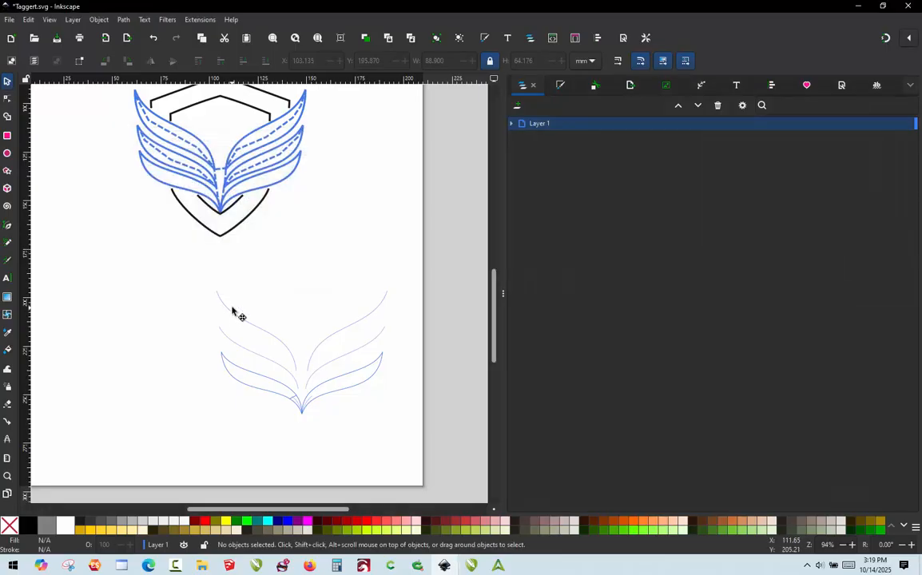
Inspect the auto-routed paths of the copied wings, trying a small move of the right wing's bottom feather and undoing it
click(233, 311)
scroll(232, 312, up, 1)
scroll(237, 313, down, 1)
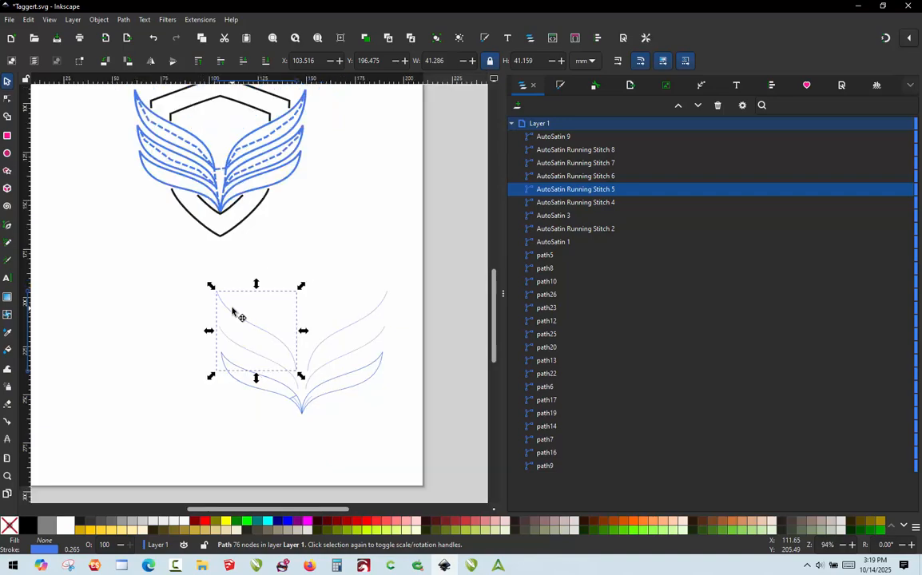
click(152, 290)
scroll(314, 389, up, 2)
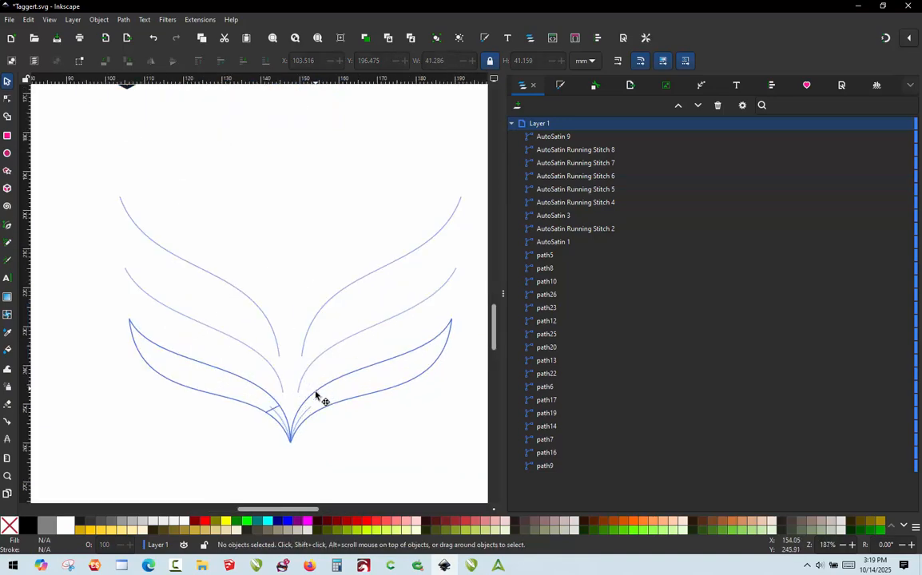
click(316, 395)
drag(316, 395, 338, 384)
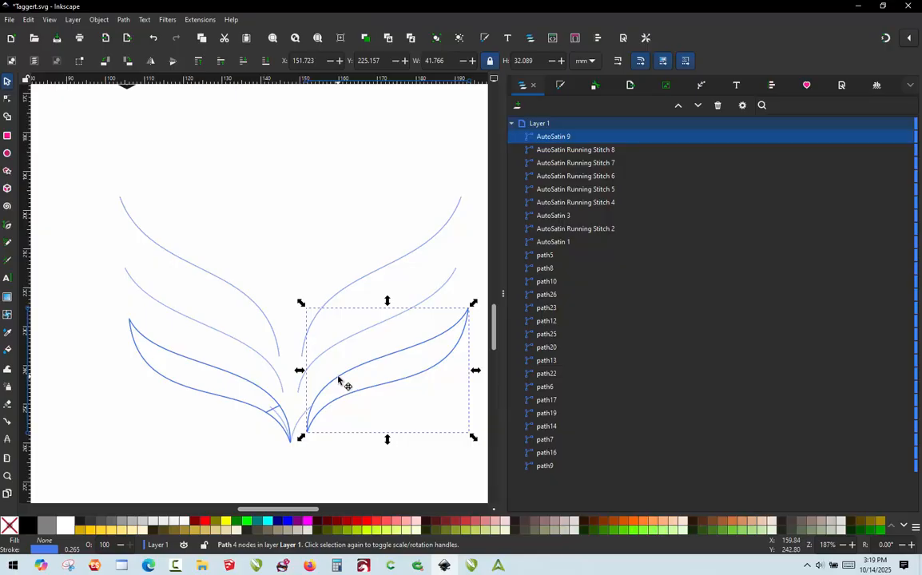
key(ctrl+z)
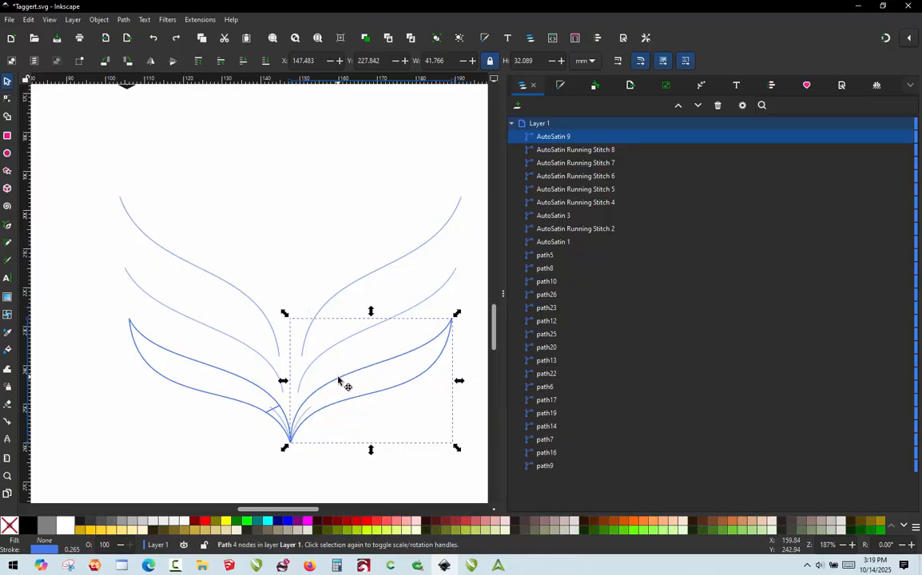
Undo the auto-routing of the copied wings, restoring the six feather paths
click(321, 228)
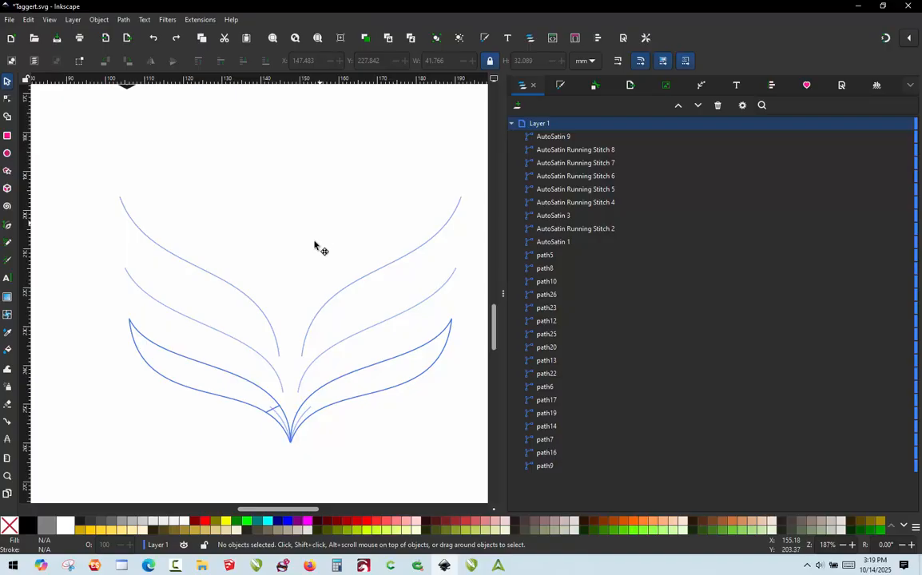
ctrl+scroll(315, 247, down, 1)
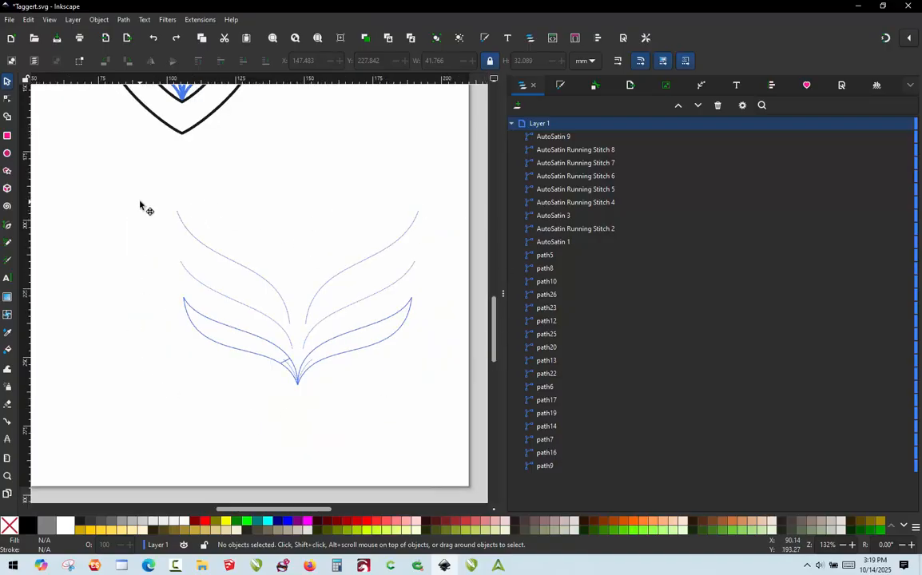
drag(118, 162, 452, 417)
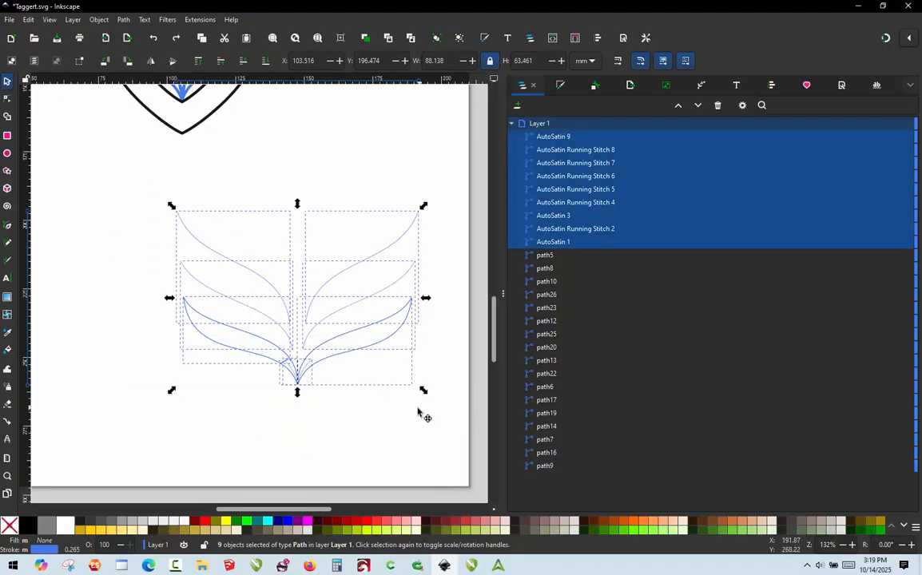
click(418, 414)
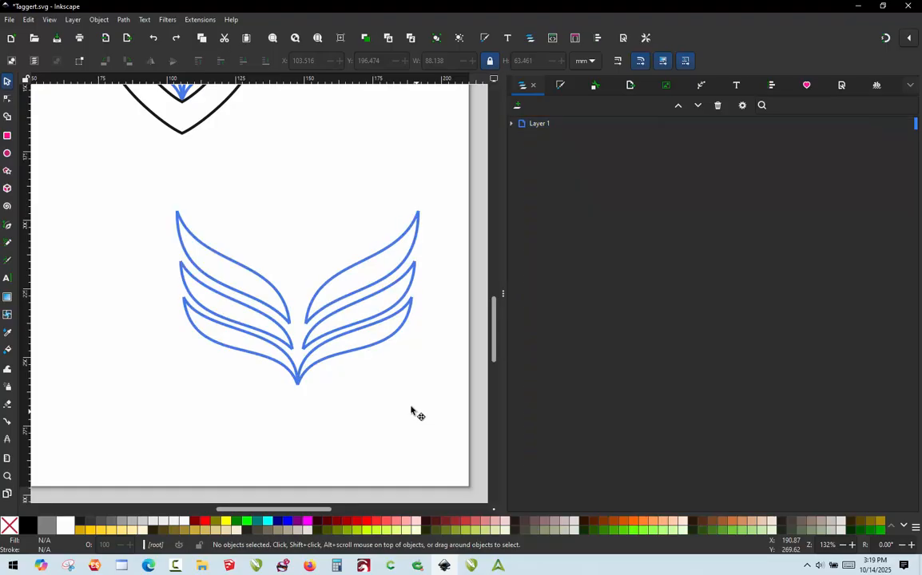
Delete the middle nodes on both edges of the copied left wing's top and middle feathers
double_click(183, 244)
drag(251, 231, 218, 310)
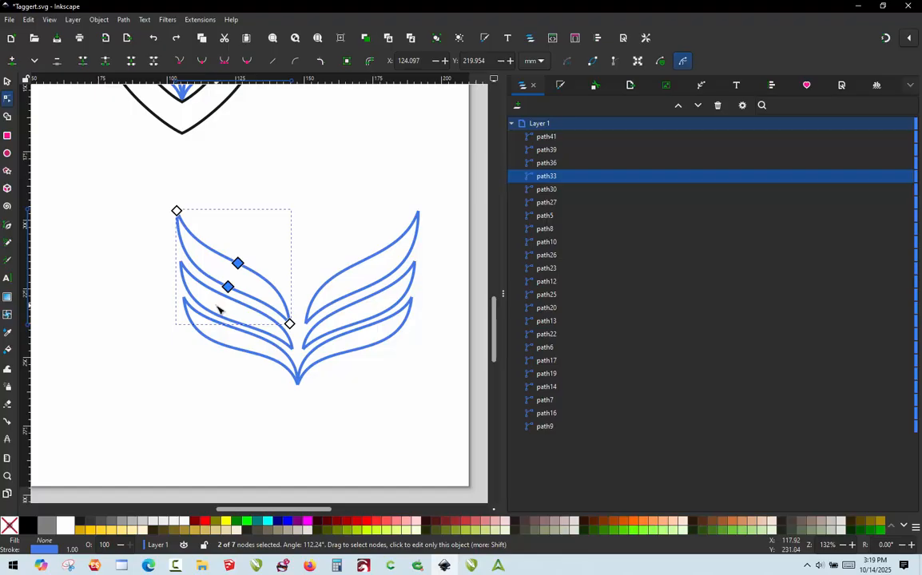
click(239, 295)
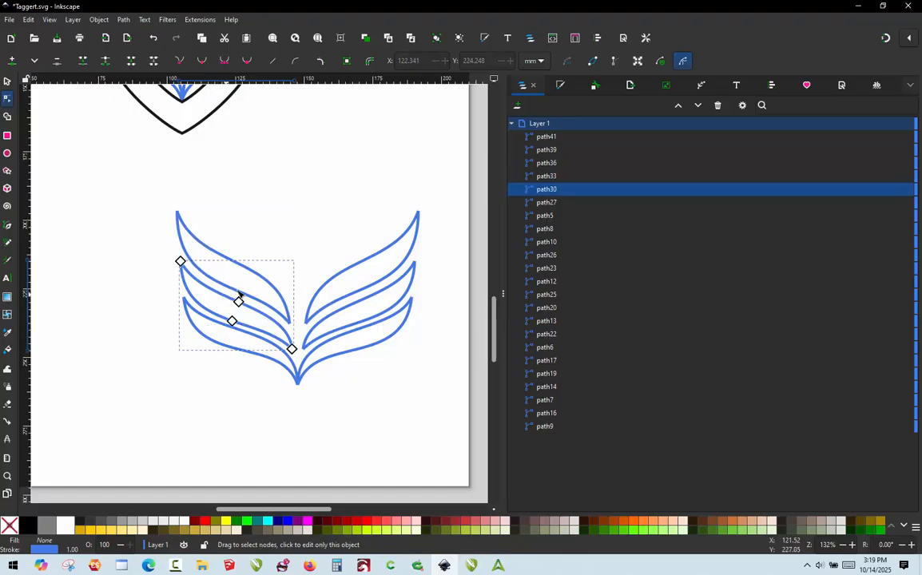
drag(248, 276, 218, 343)
key(Delete)
click(239, 334)
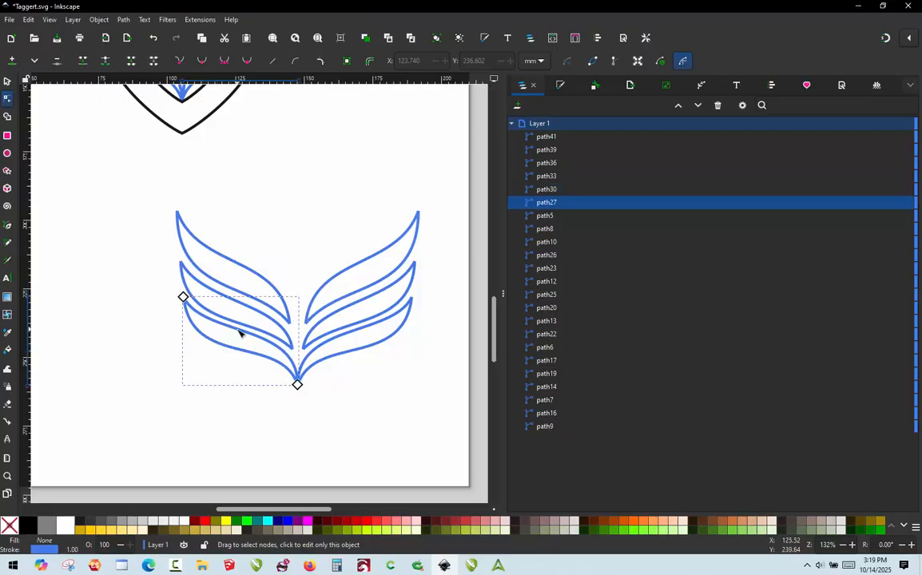
Delete the middle nodes on both edges of the copied right wing's top and middle feathers
click(370, 258)
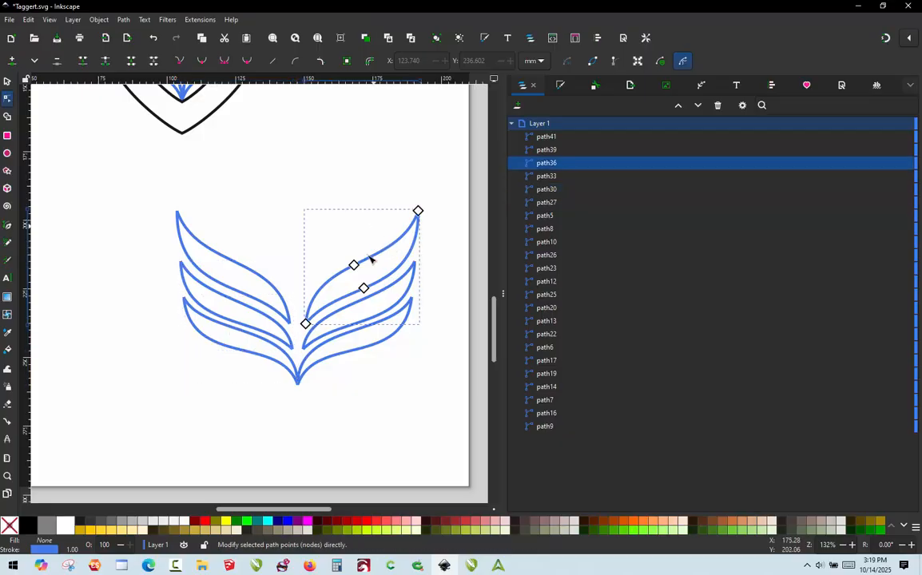
drag(370, 259, 346, 304)
key(Delete)
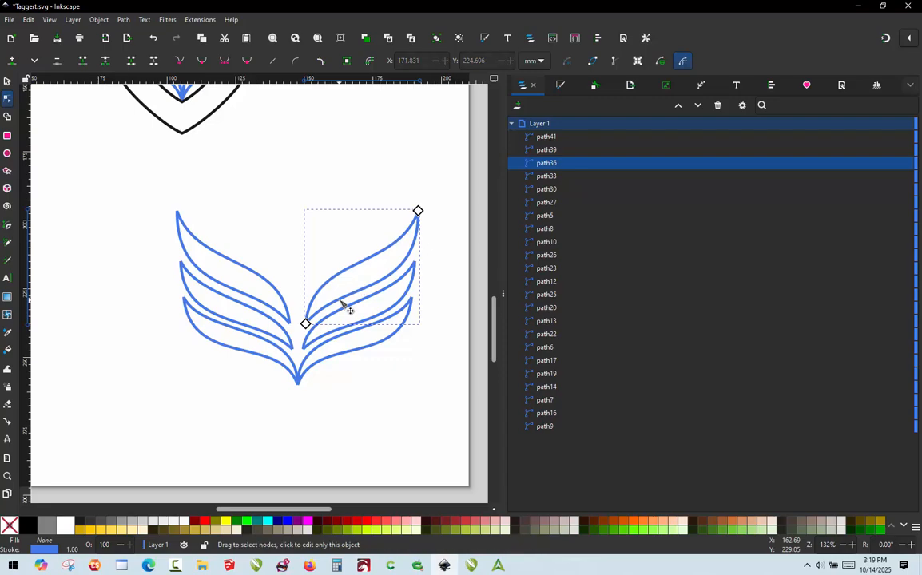
click(358, 305)
drag(377, 278, 328, 357)
key(Delete)
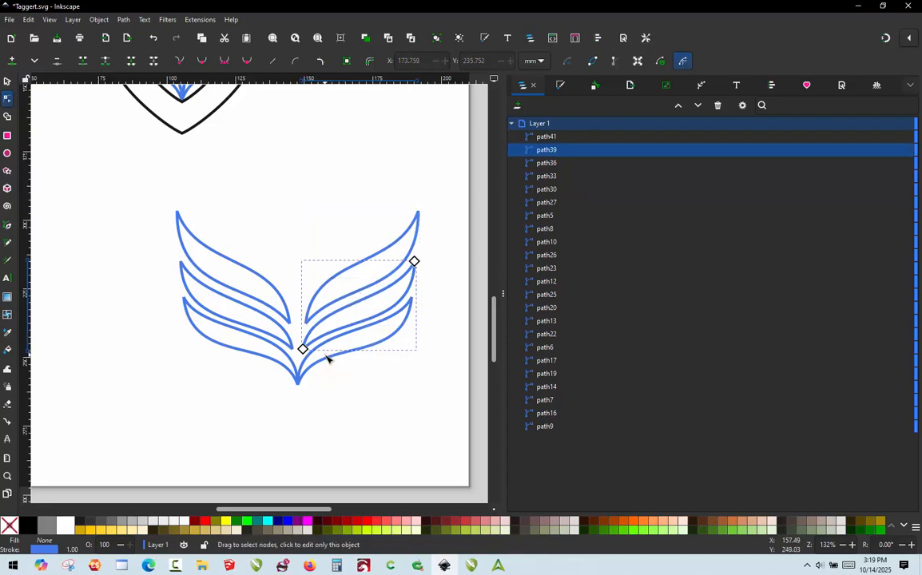
click(328, 359)
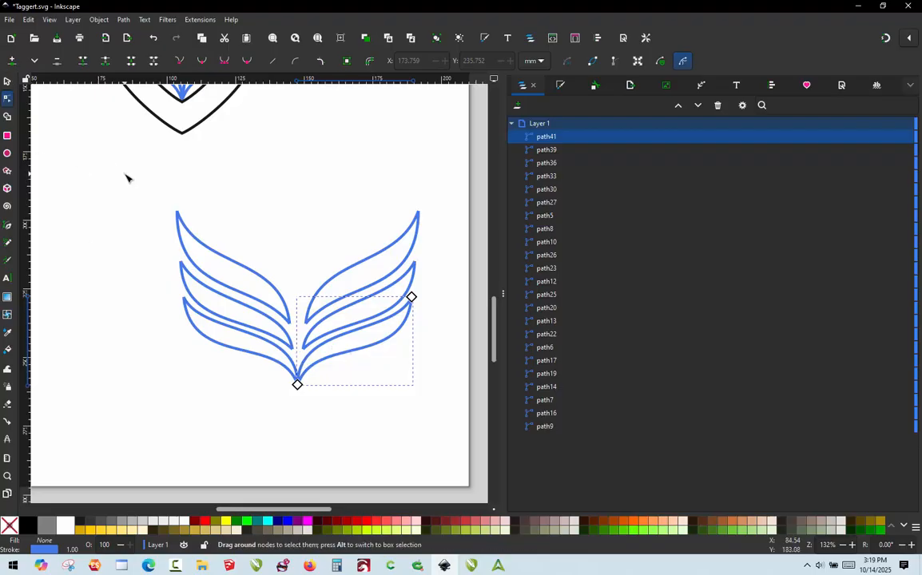
Preview the stitching of all six copied feathers in Ink/Stitch Params and apply the satin column settings
drag(128, 168, 457, 407)
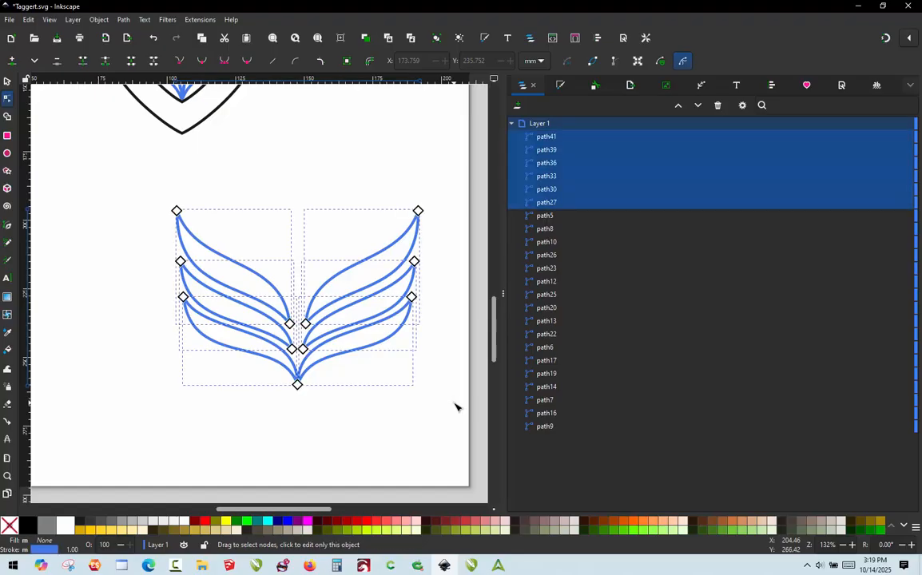
key(ctrl+c)
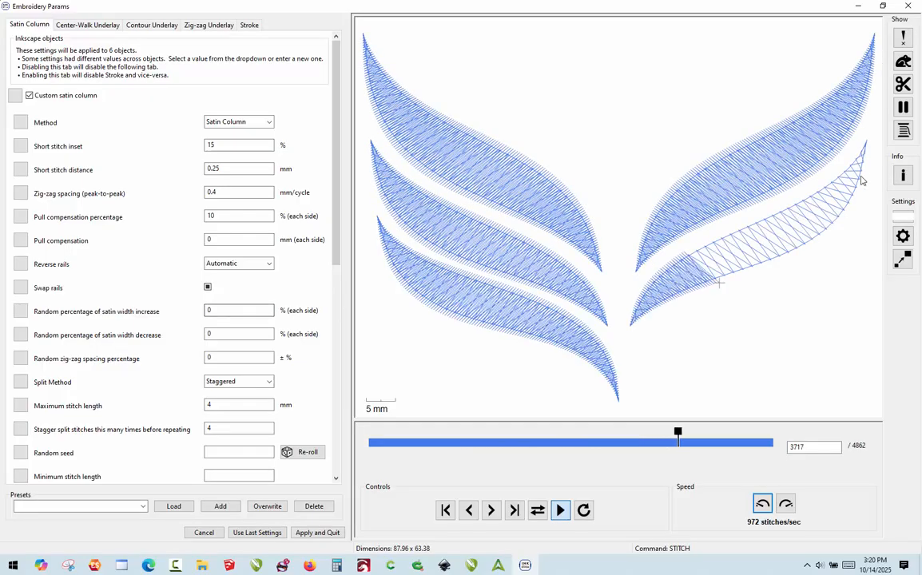
click(316, 532)
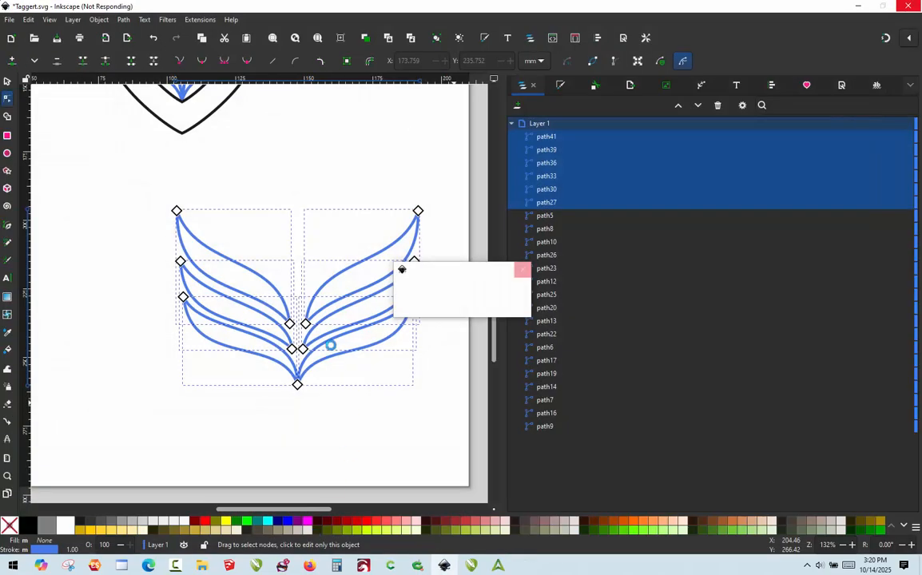
Try auto-routing the six copied feathers with live preview and preserved column order, closing without applying, and deselect them
click(200, 19)
mouse_move(256, 175)
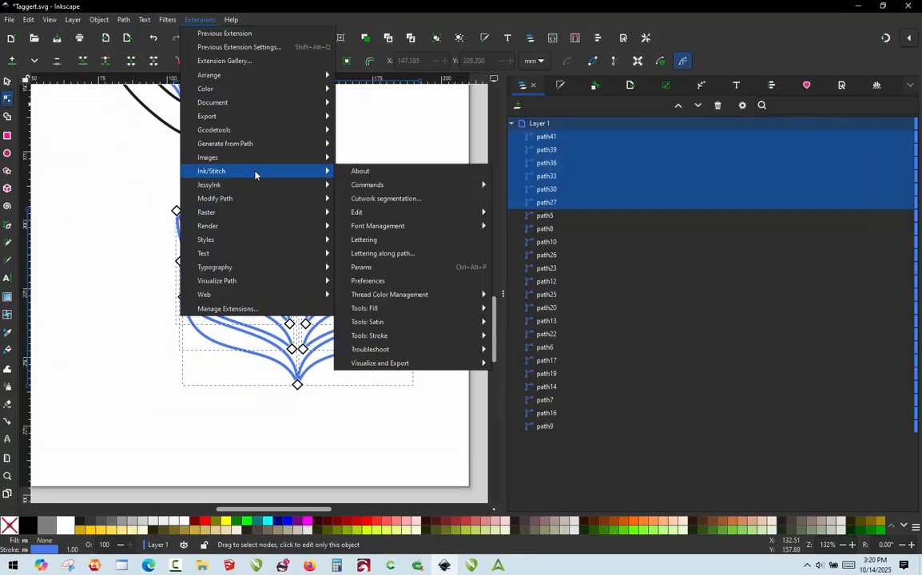
mouse_move(409, 323)
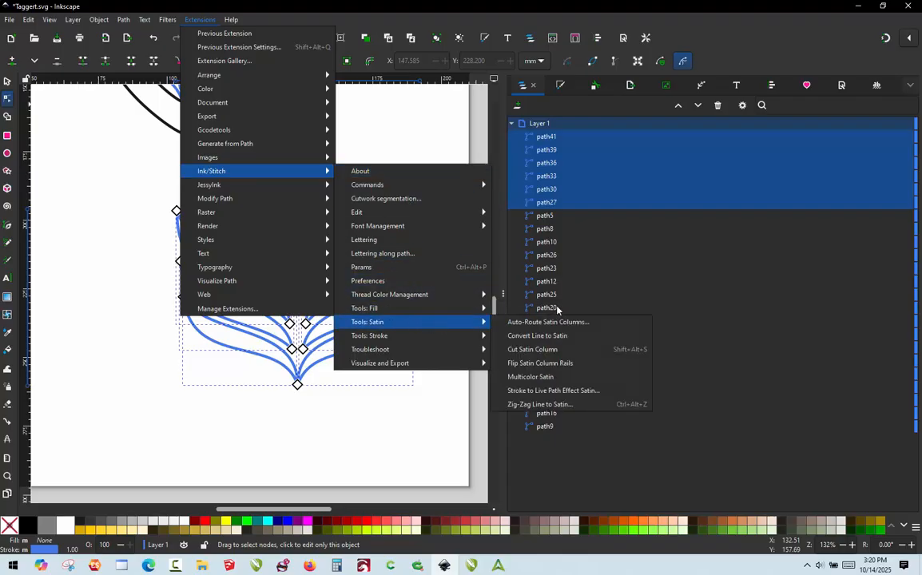
click(548, 322)
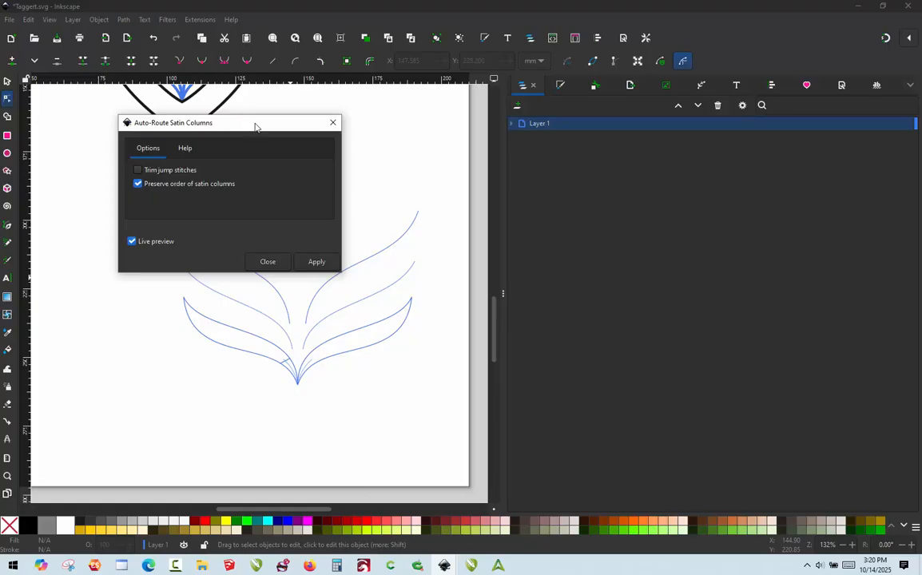
drag(254, 128, 181, 57)
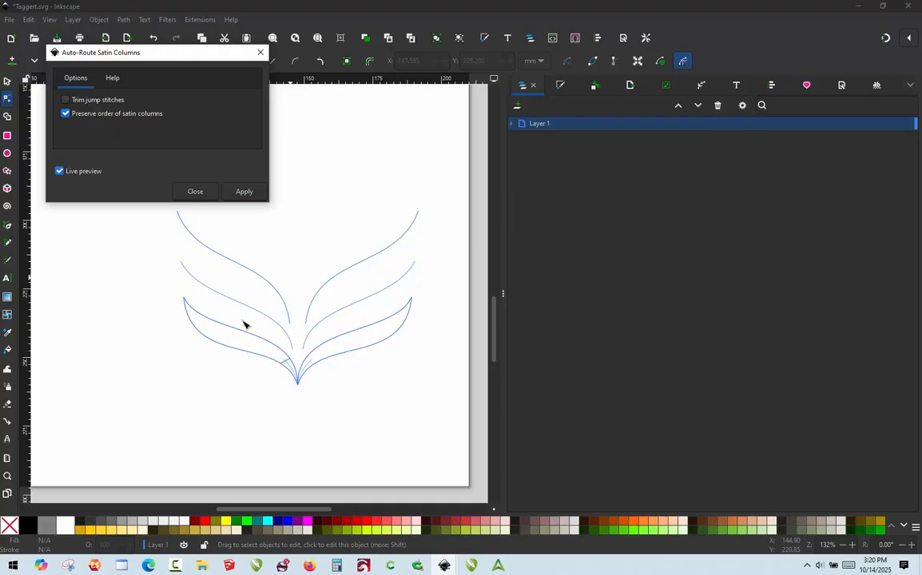
click(194, 192)
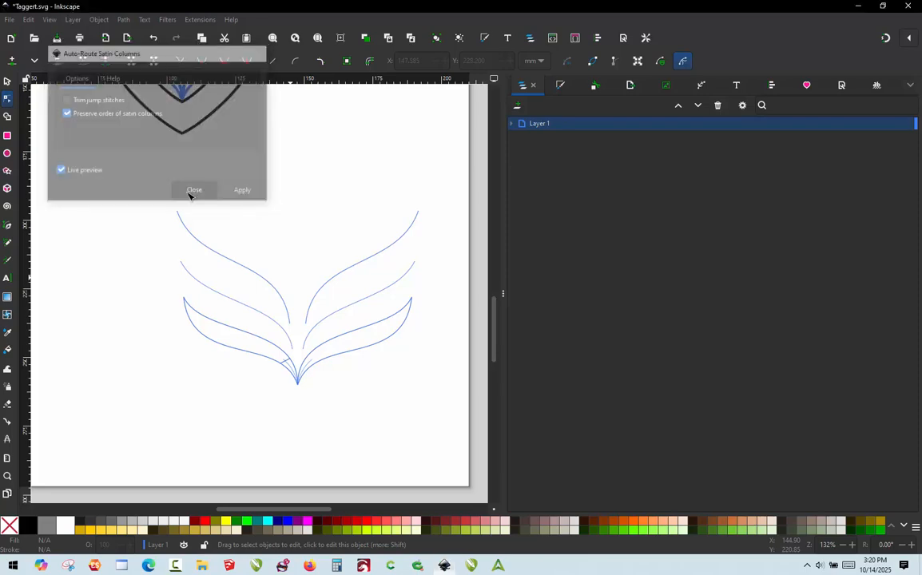
click(132, 299)
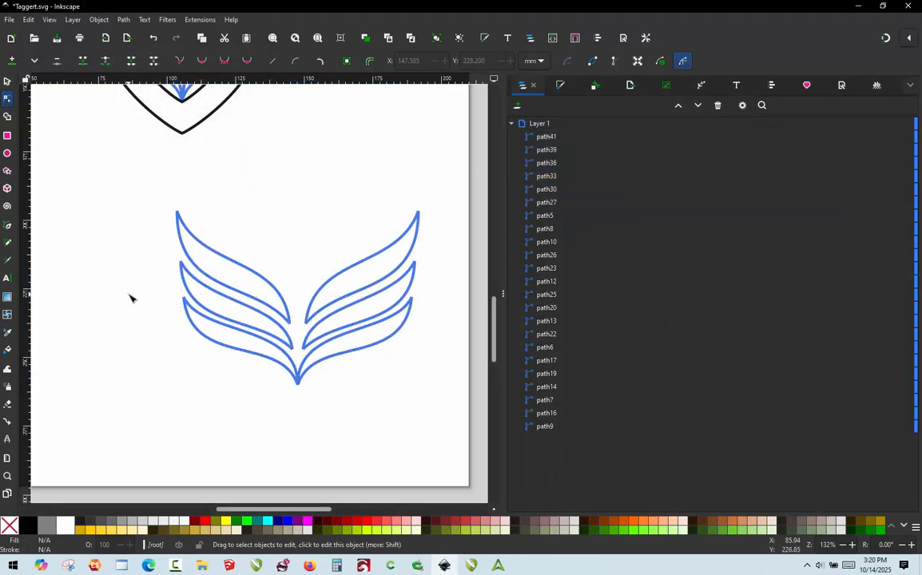
Select the original winged shield, generate its Ink/Stitch stitch plan in Realistic View with the ignore layer command, and deselect it
ctrl+scroll(335, 396, down, 3)
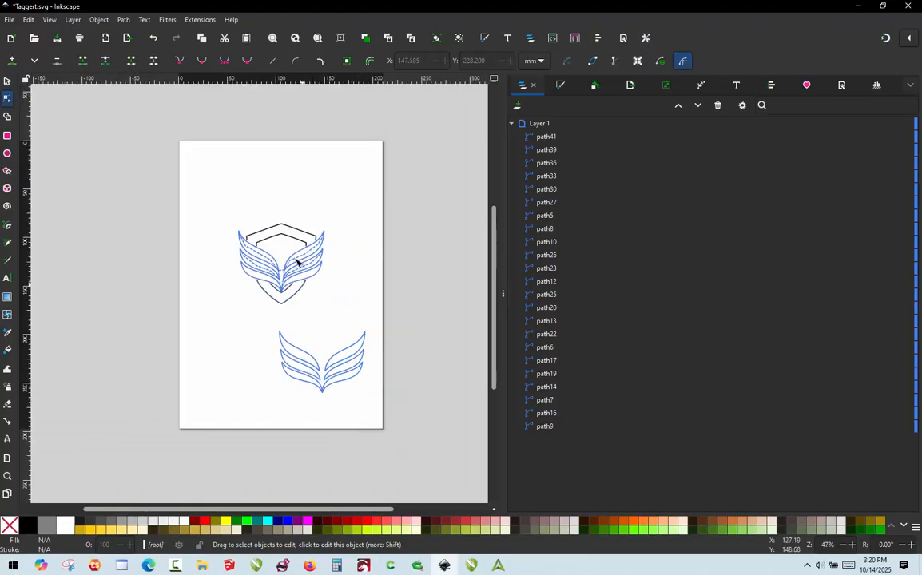
ctrl+scroll(296, 262, up, 3)
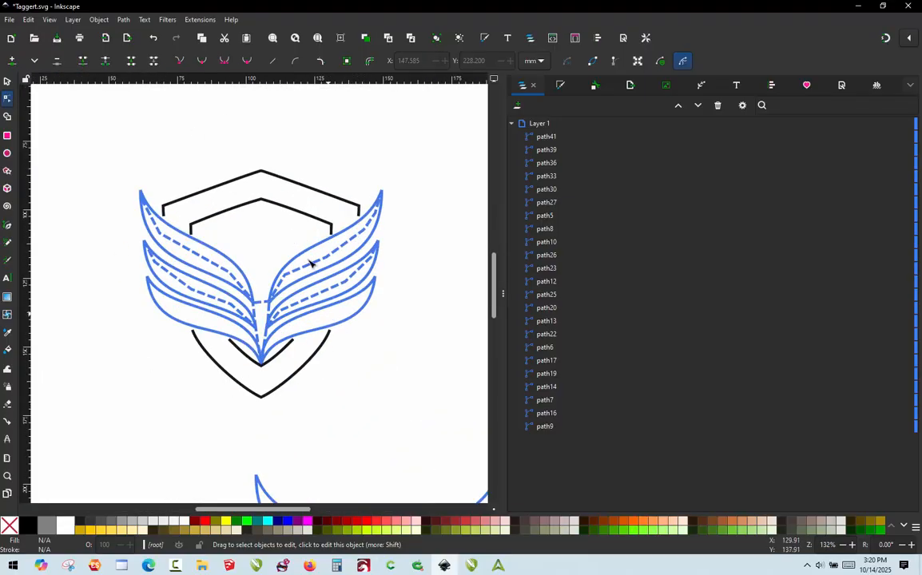
drag(81, 126, 408, 430)
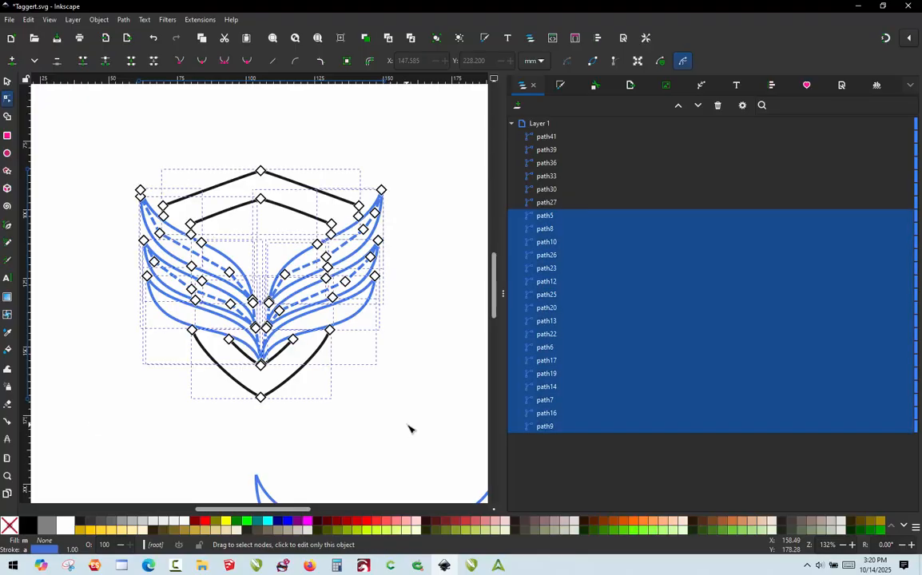
click(193, 19)
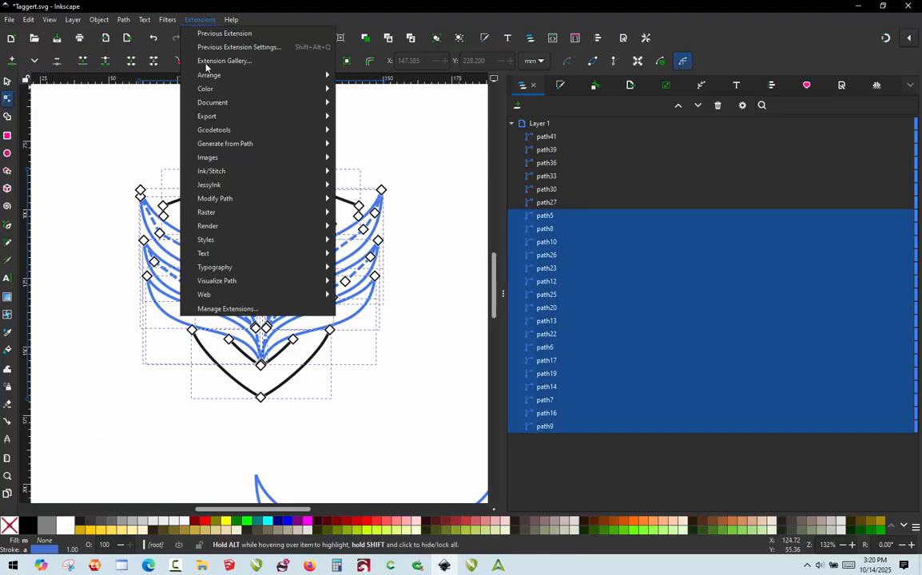
mouse_move(248, 171)
mouse_move(386, 364)
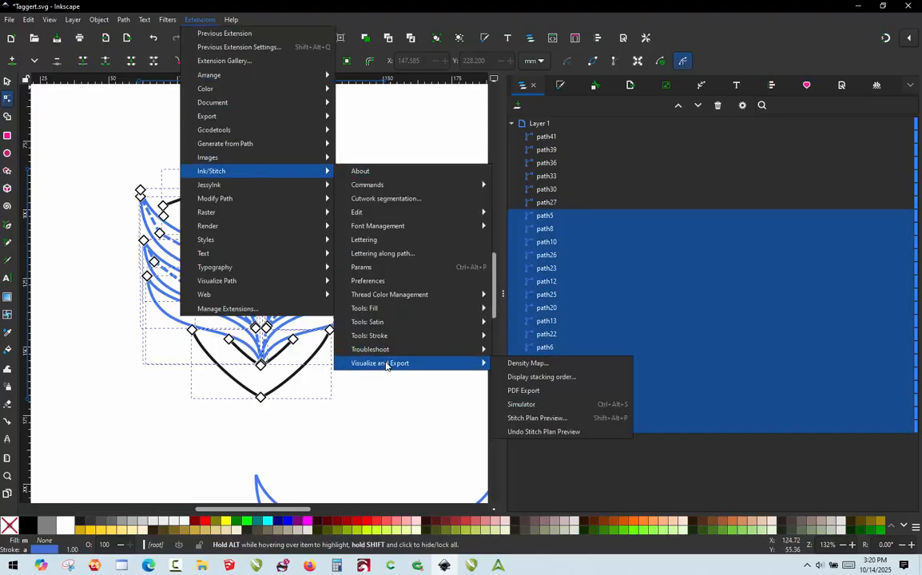
click(542, 420)
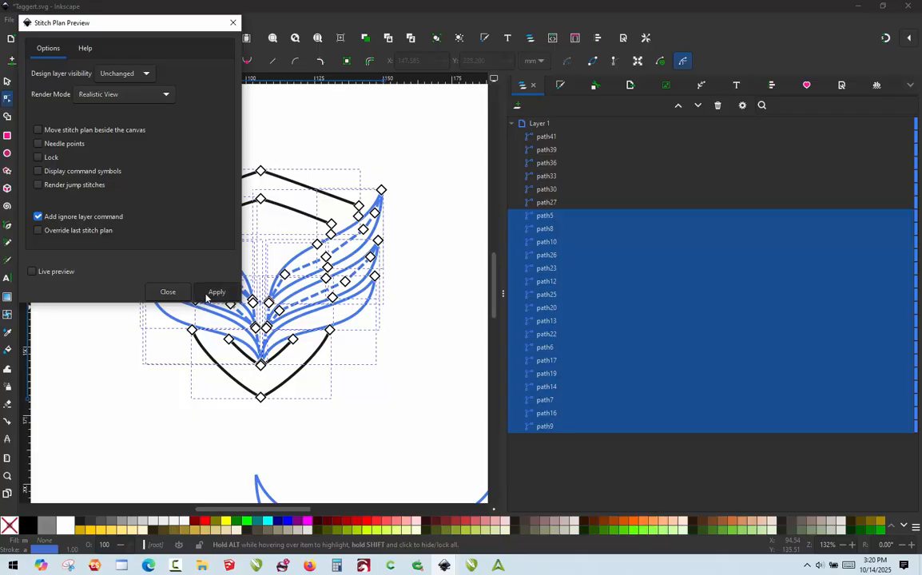
click(209, 294)
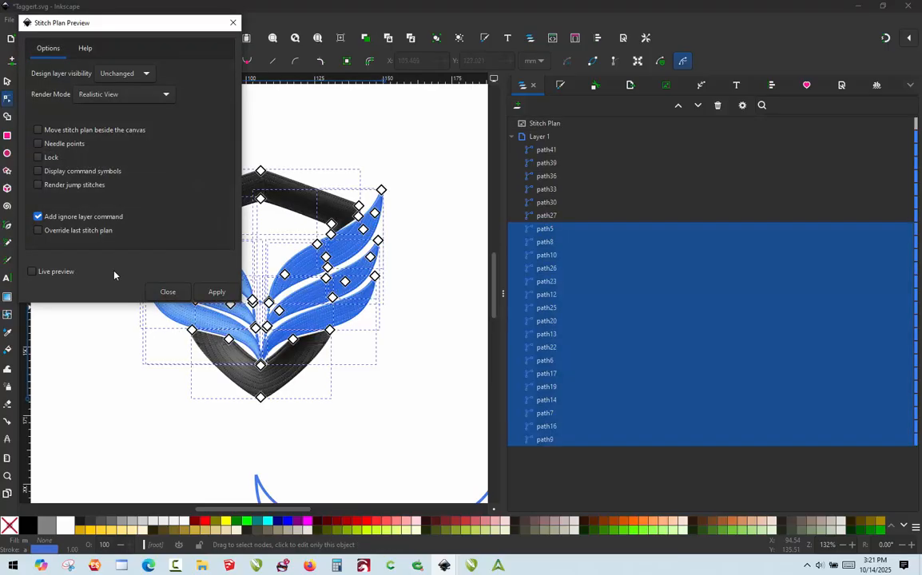
click(167, 292)
click(99, 376)
Examine the rendered stitch plan of the shield, the section joints in the upper feathers and the connecting stitches between the wings
scroll(110, 342, up, 1)
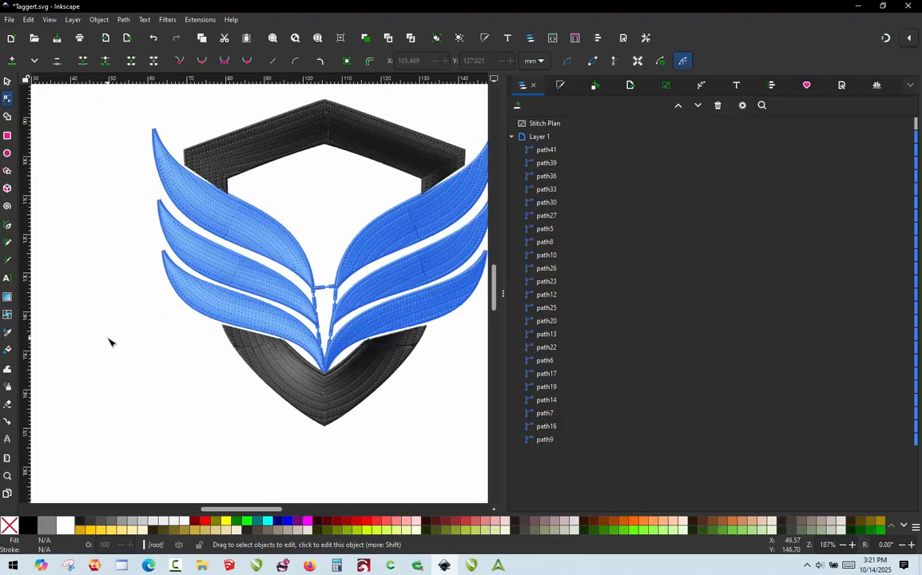
scroll(108, 344, down, 1)
scroll(139, 259, up, 1)
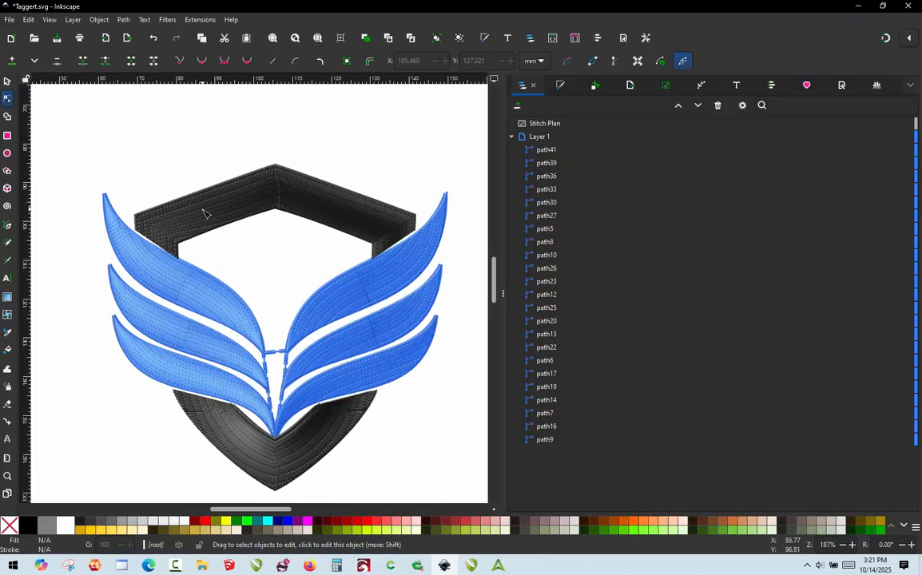
scroll(185, 268, down, 1)
scroll(186, 269, up, 1)
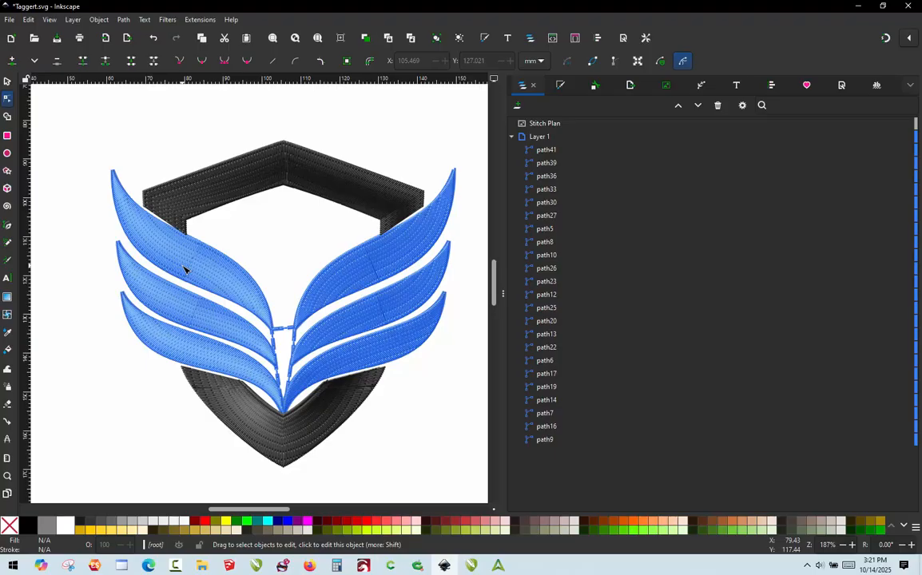
scroll(407, 287, up, 3)
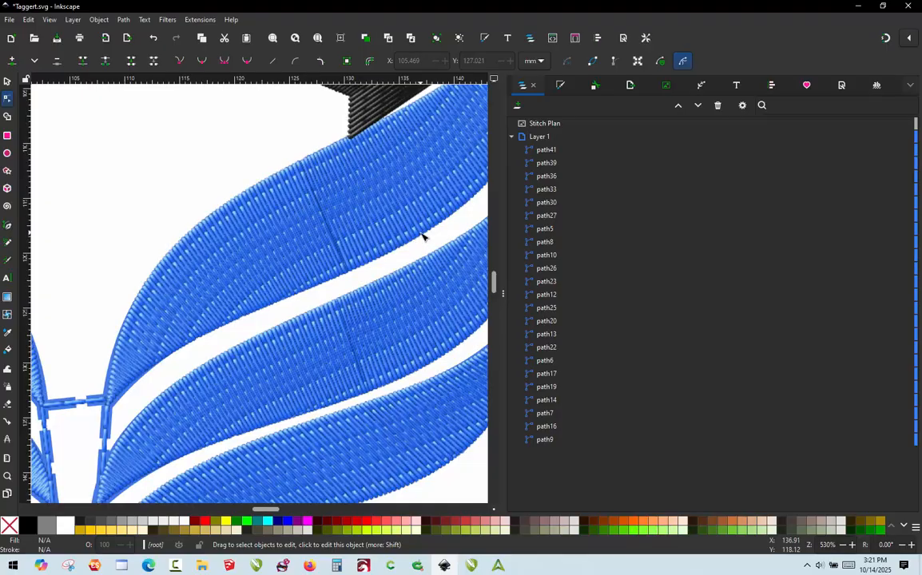
scroll(337, 163, down, 2)
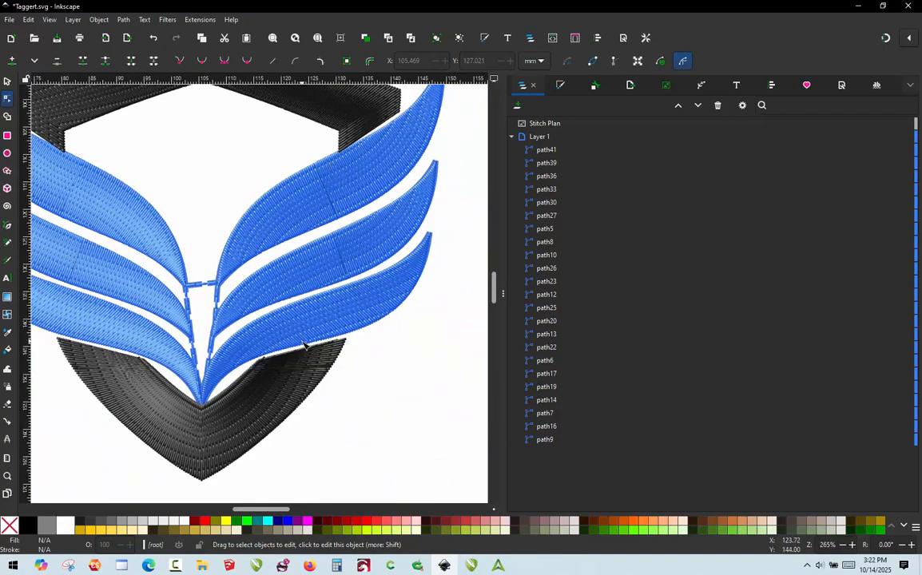
scroll(304, 346, down, 3)
scroll(258, 309, up, 2)
scroll(236, 242, down, 1)
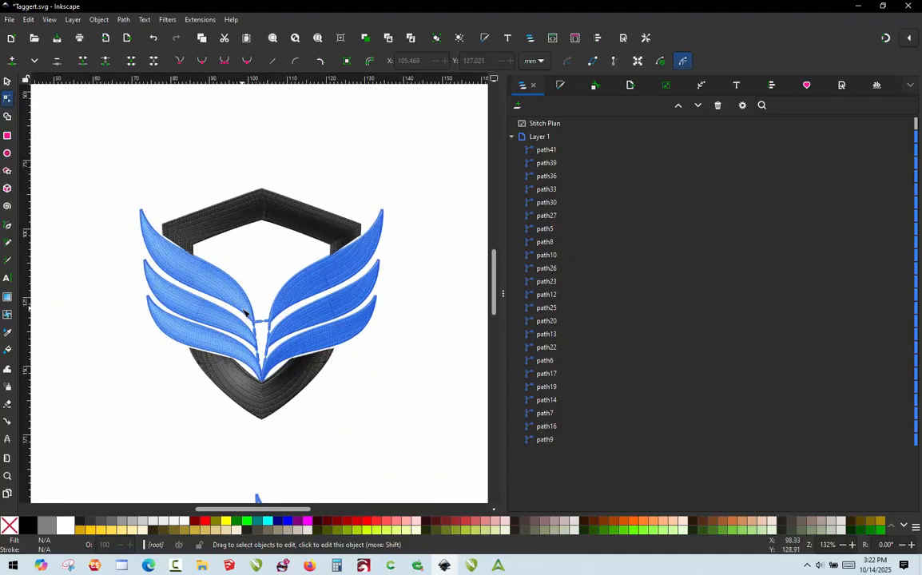
scroll(246, 311, up, 1)
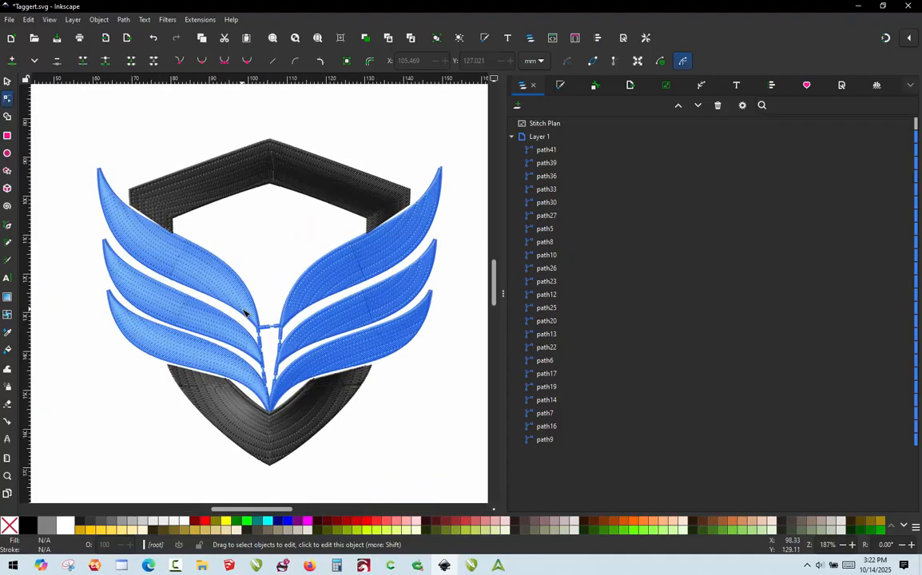